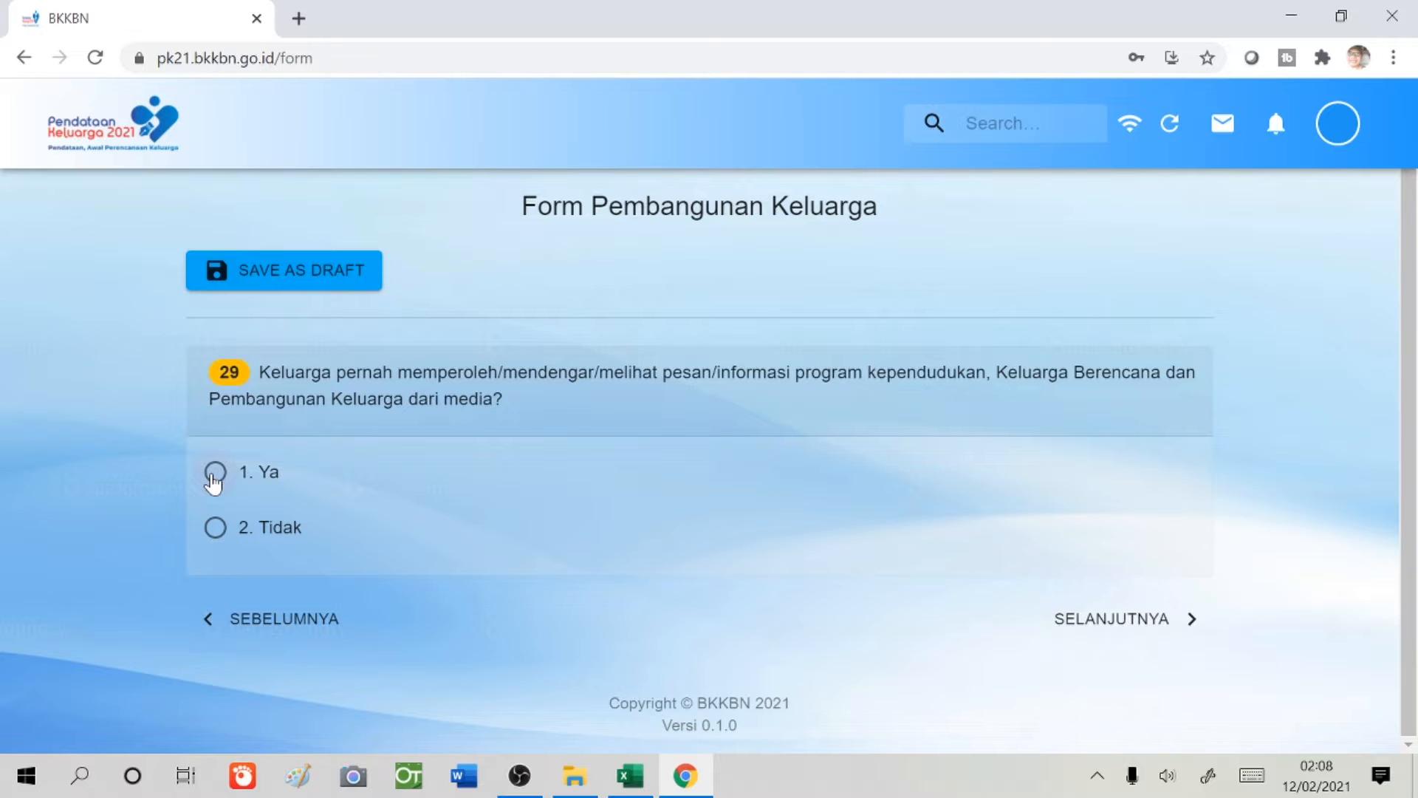
- Answer Ya to question 29, then tick television/radio, social media and leaflets/posters as information sources
click(215, 474)
click(1101, 621)
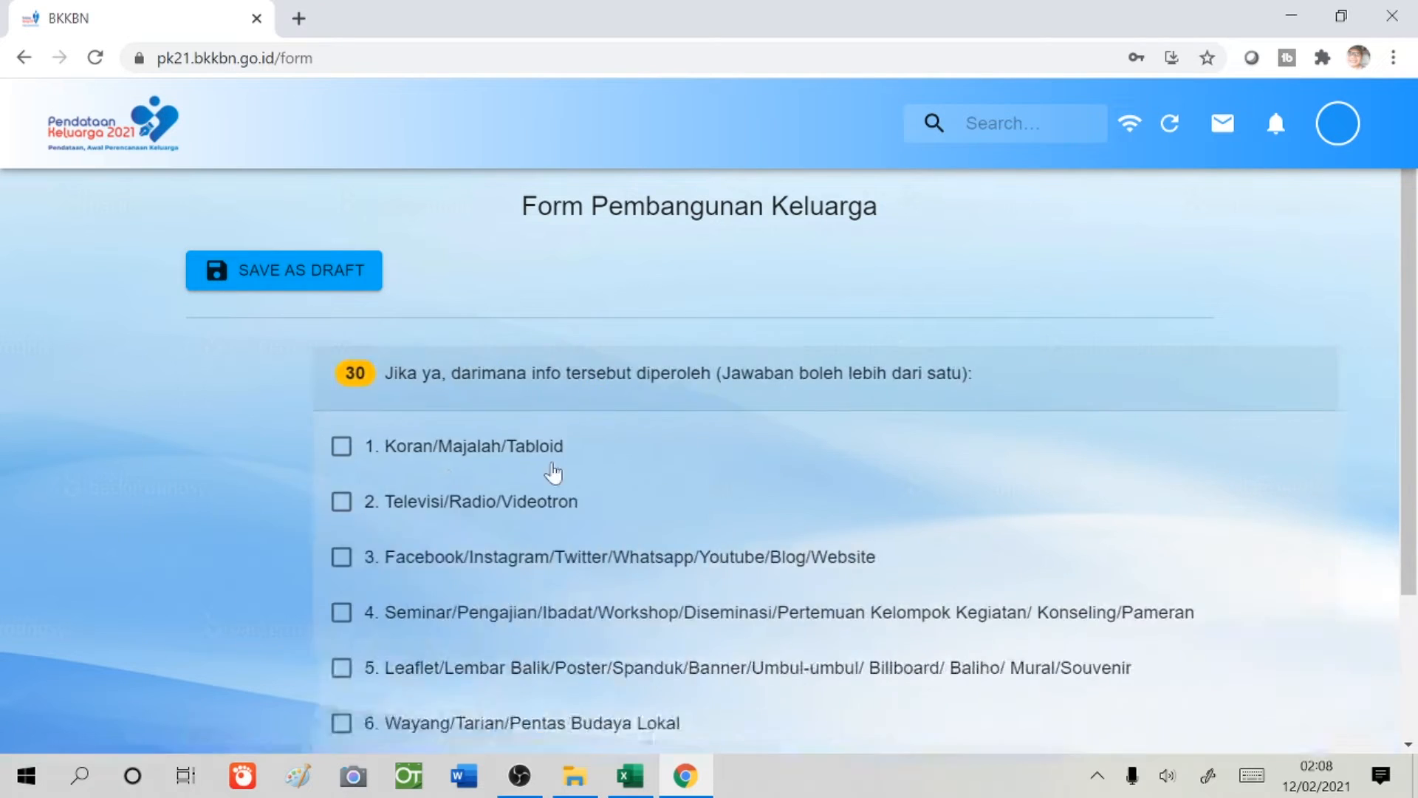
scroll(547, 477, down, 2)
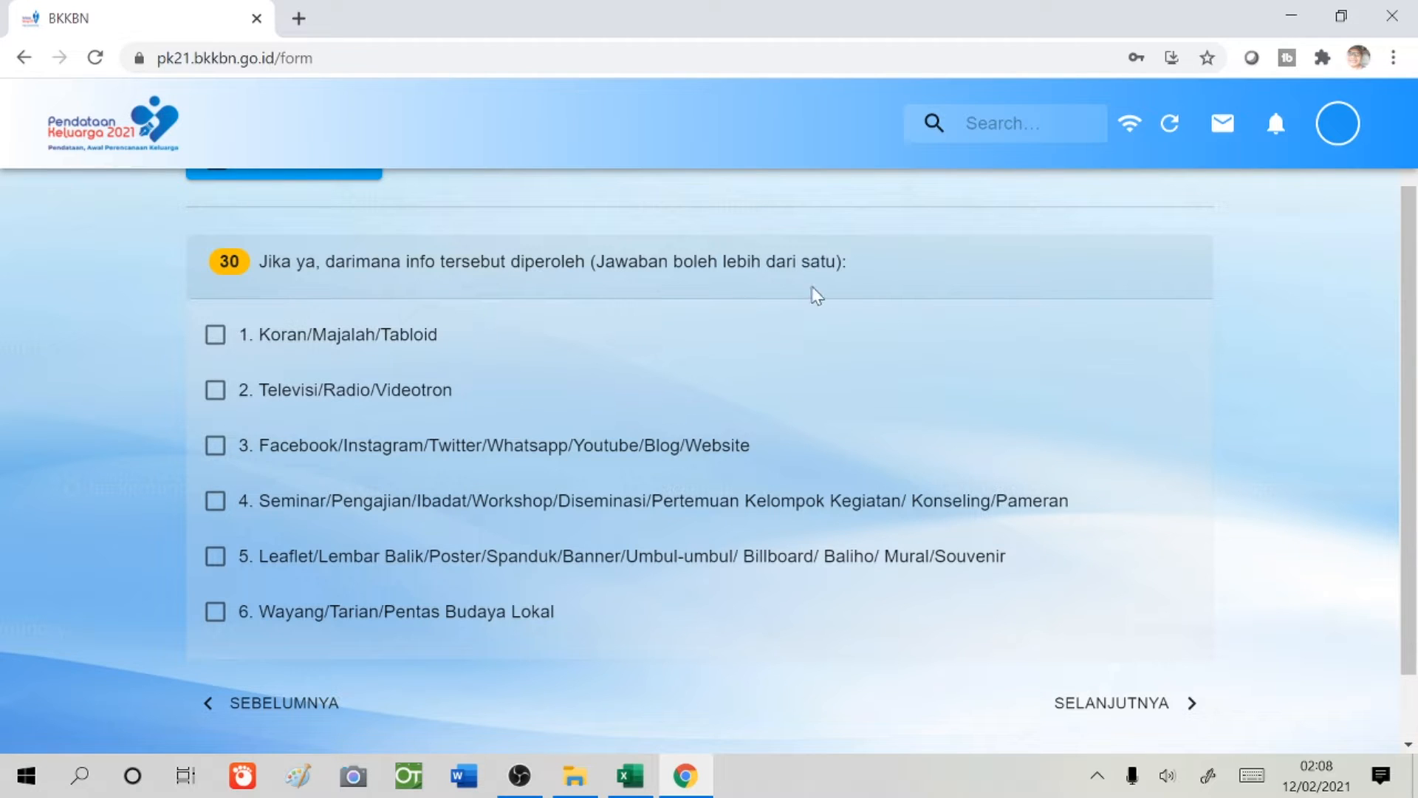
click(217, 391)
click(212, 453)
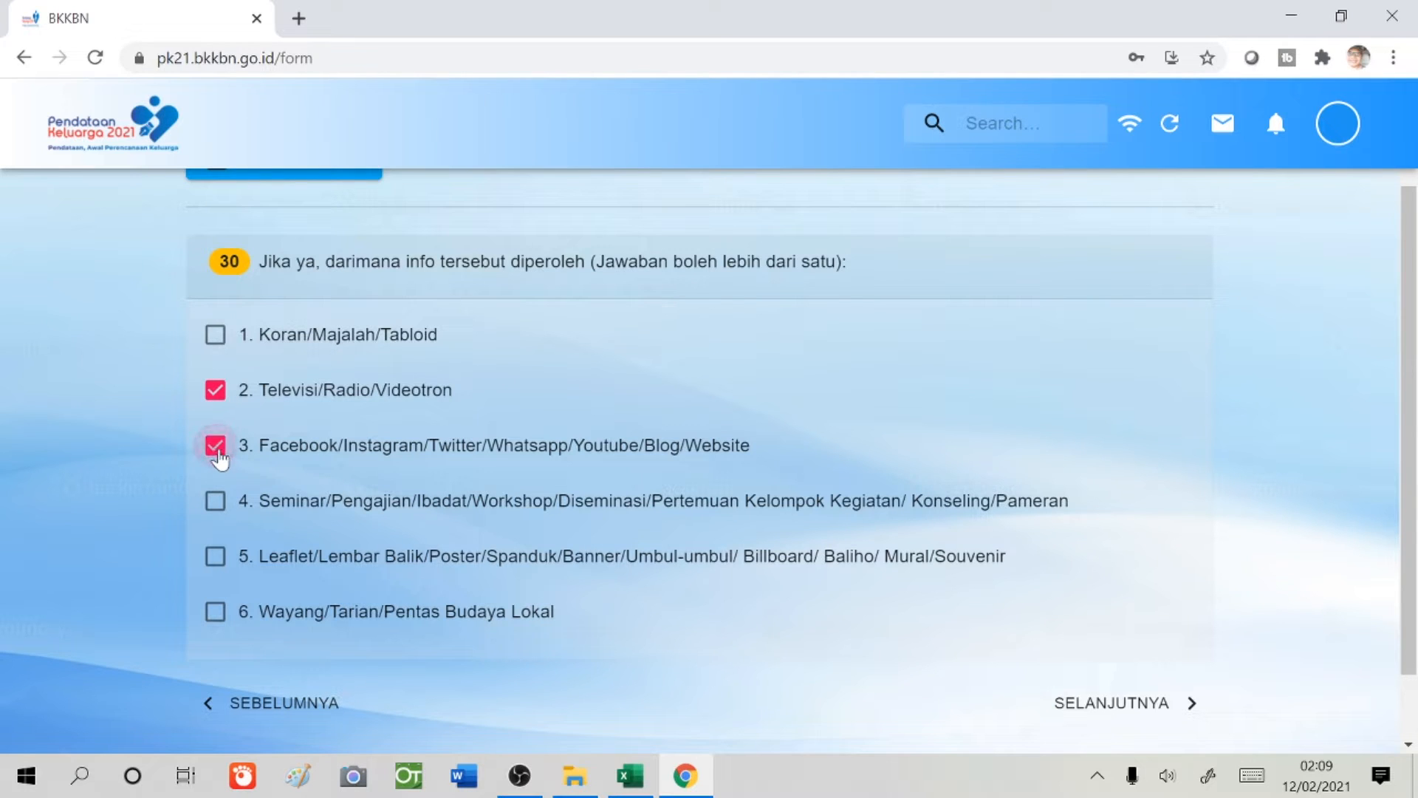
click(216, 556)
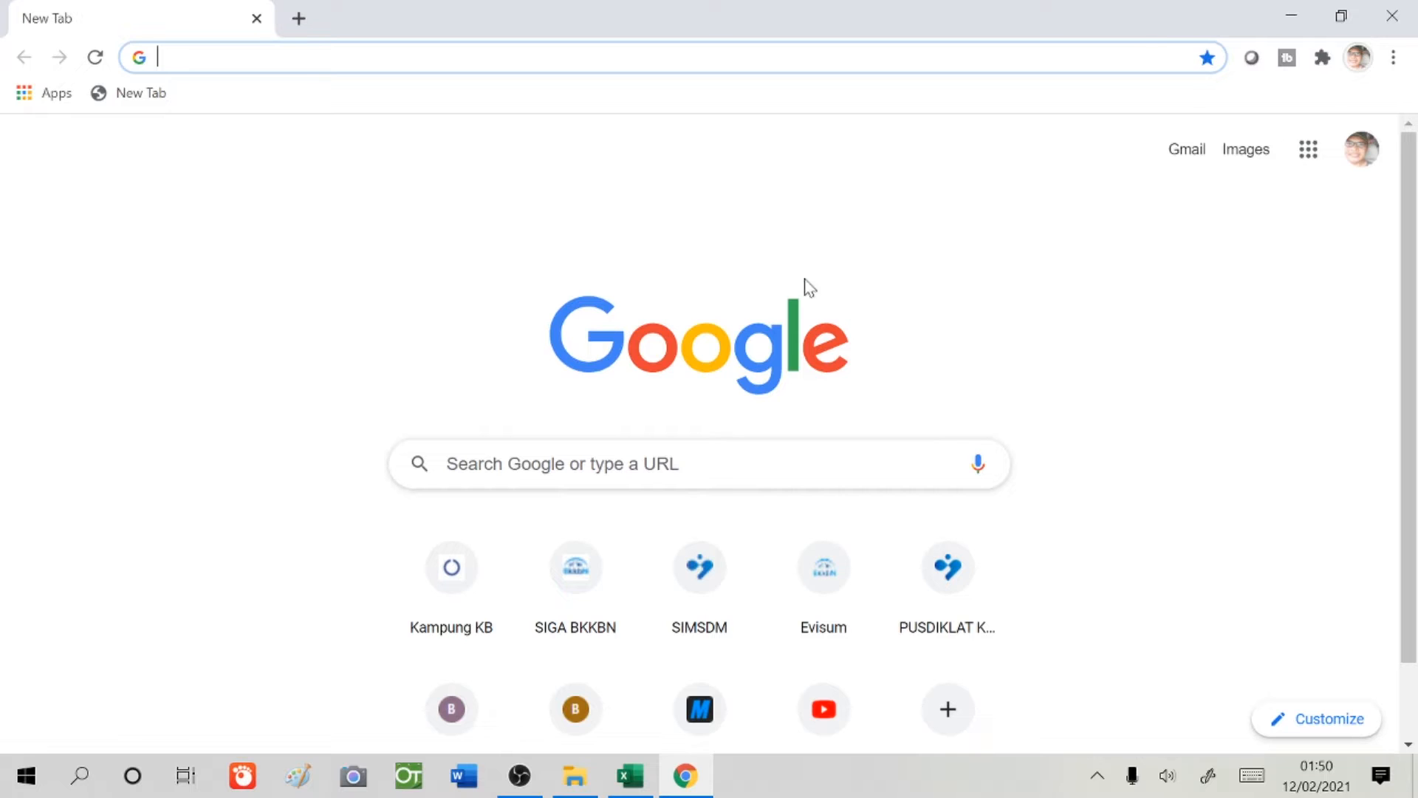
- Go to pk21.bkkbn.go.id in the Chrome address bar
text(pk21)
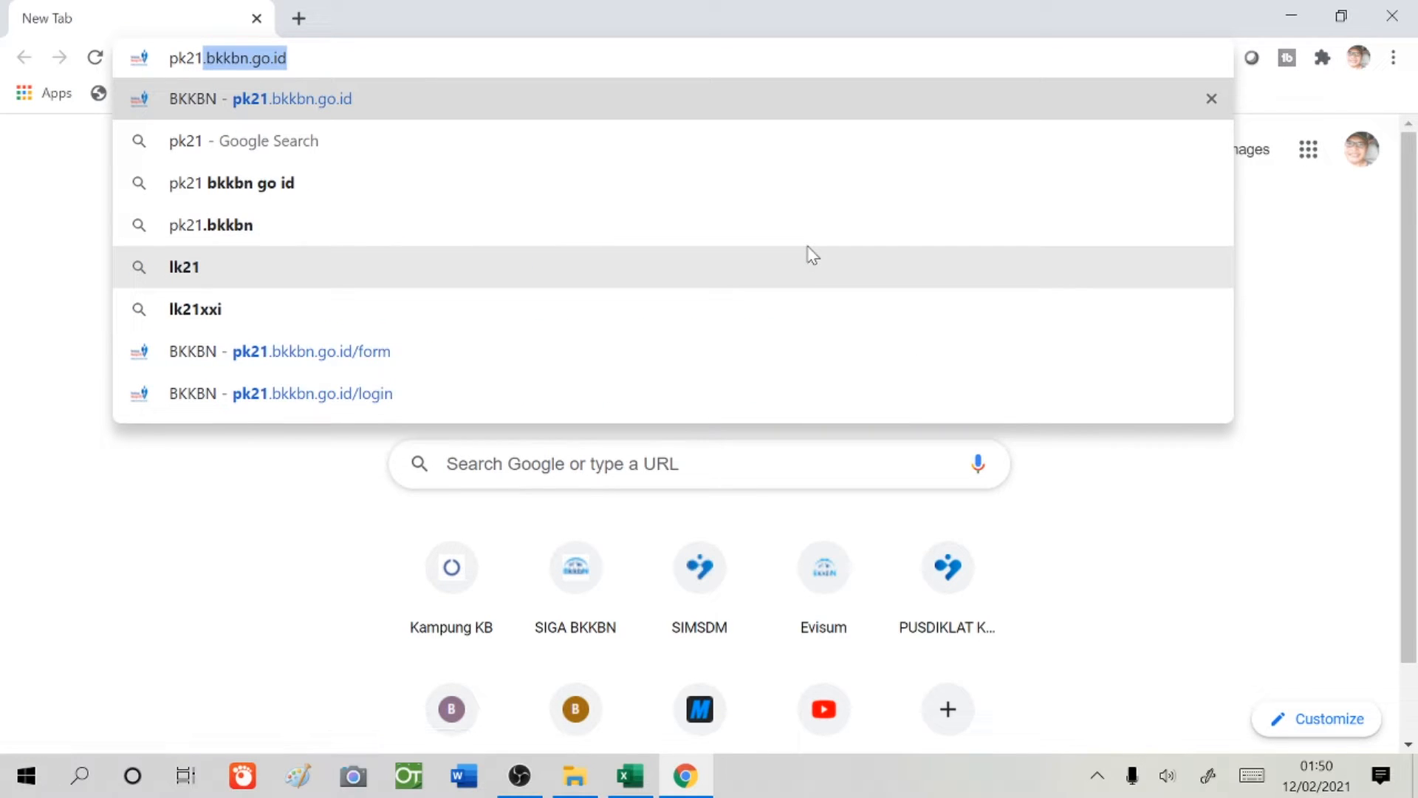
text(.bkkb)
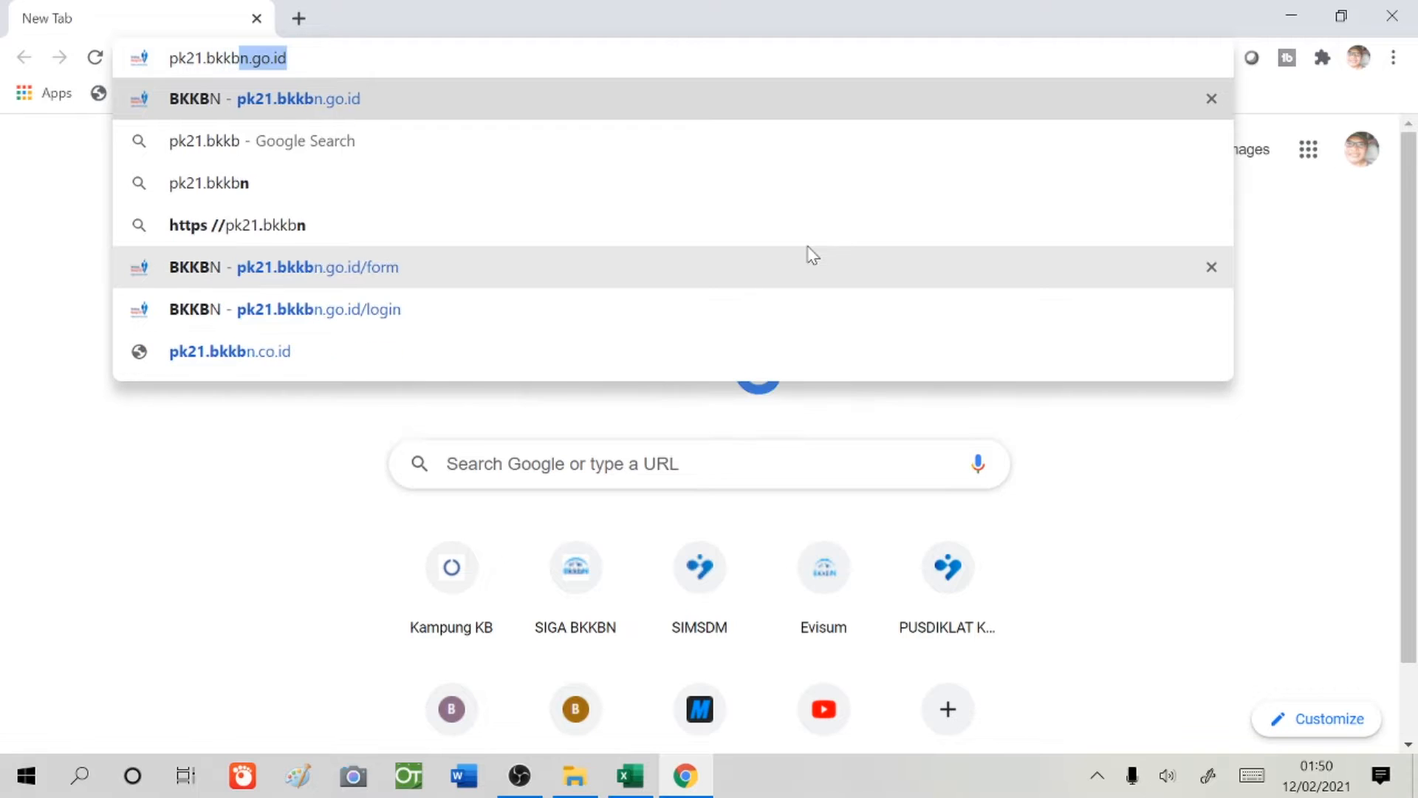
text(n.g)
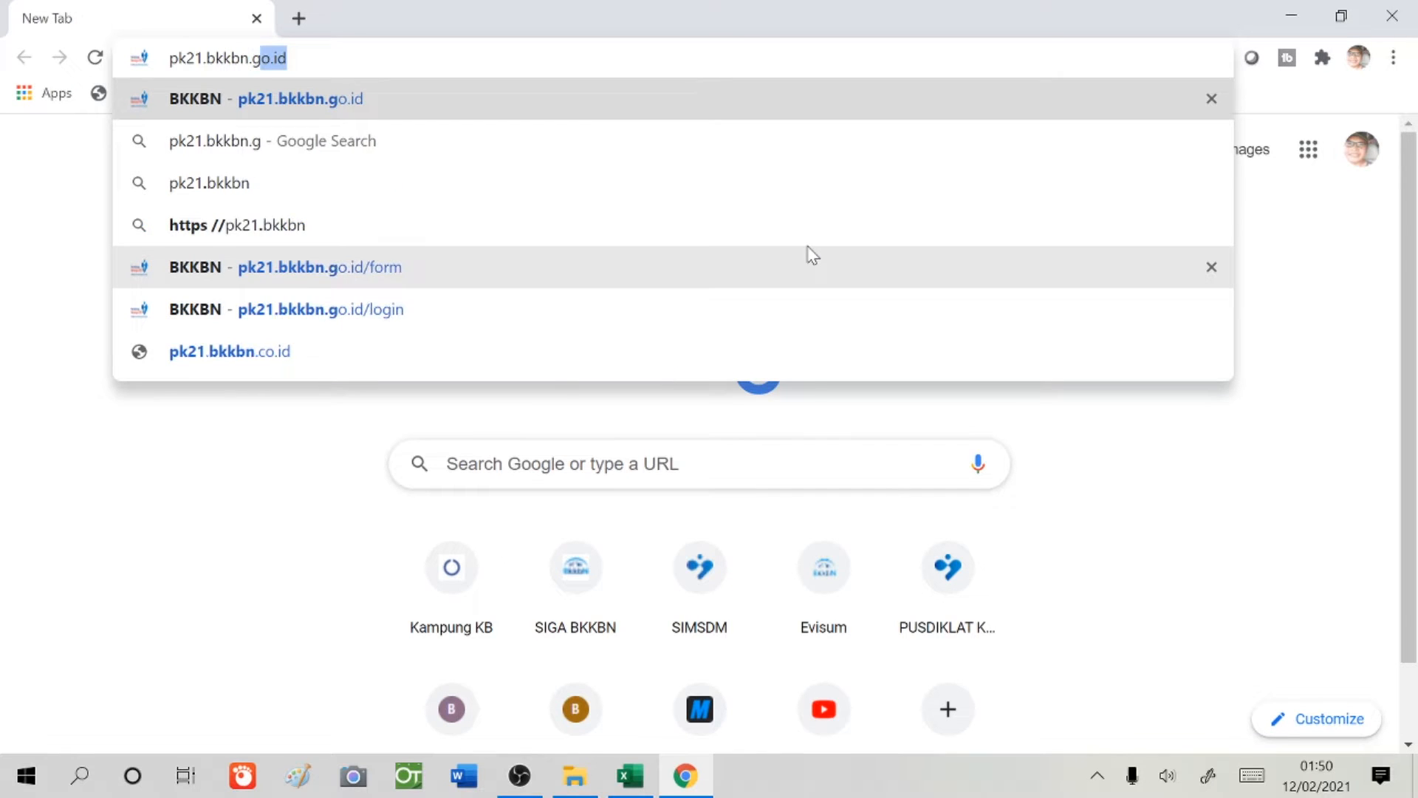
text(o.id)
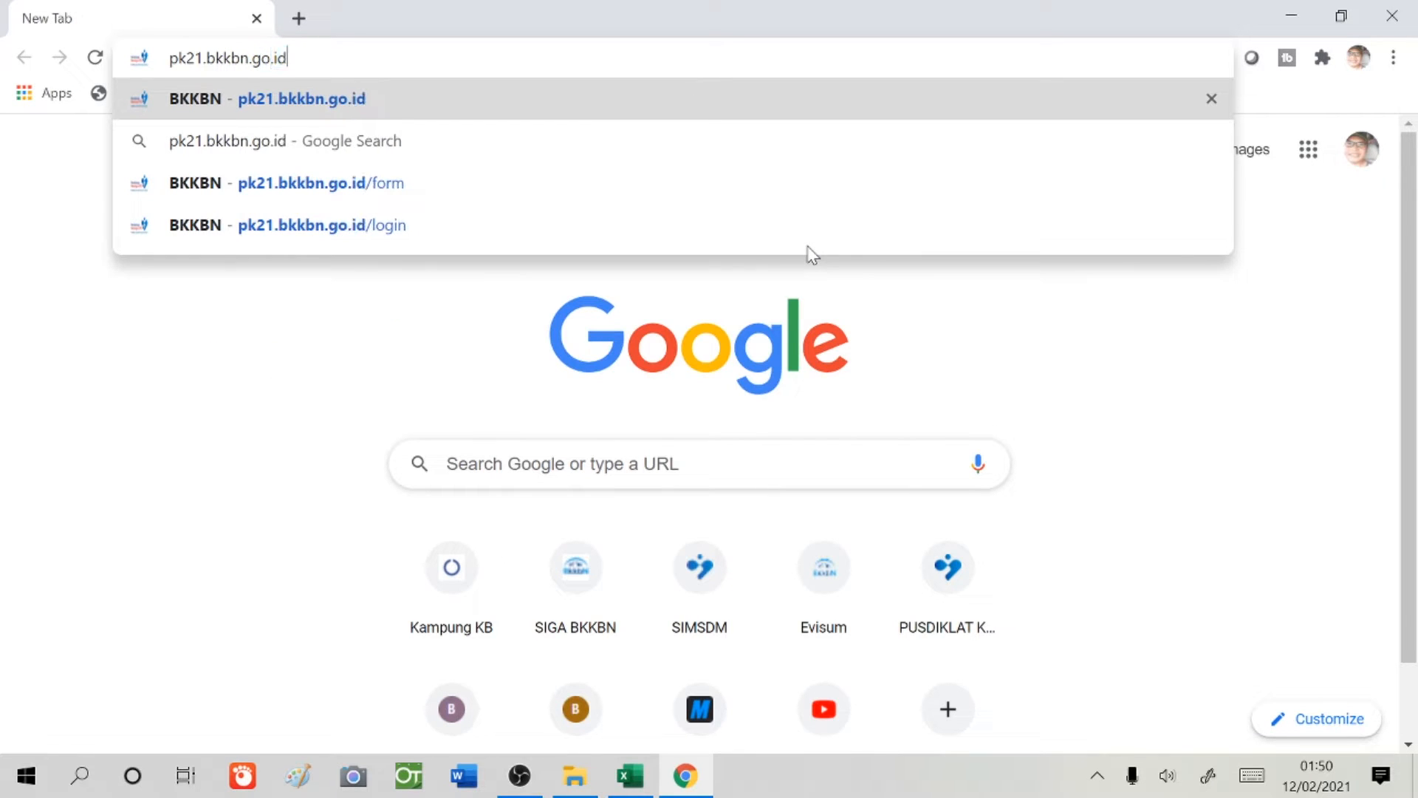
key(Return)
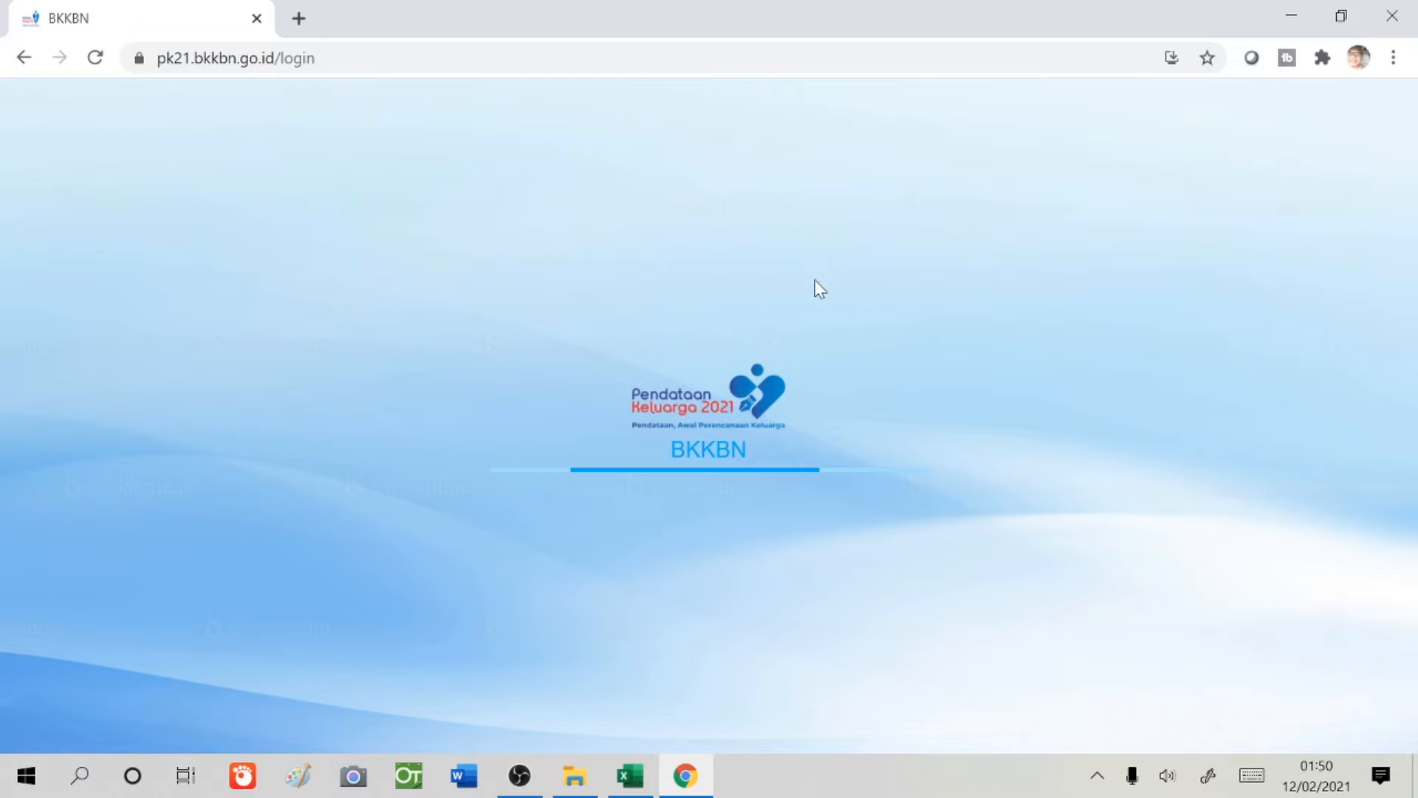
- Log in with the operator username and password, declining Chrome's offer to save the password
click(709, 406)
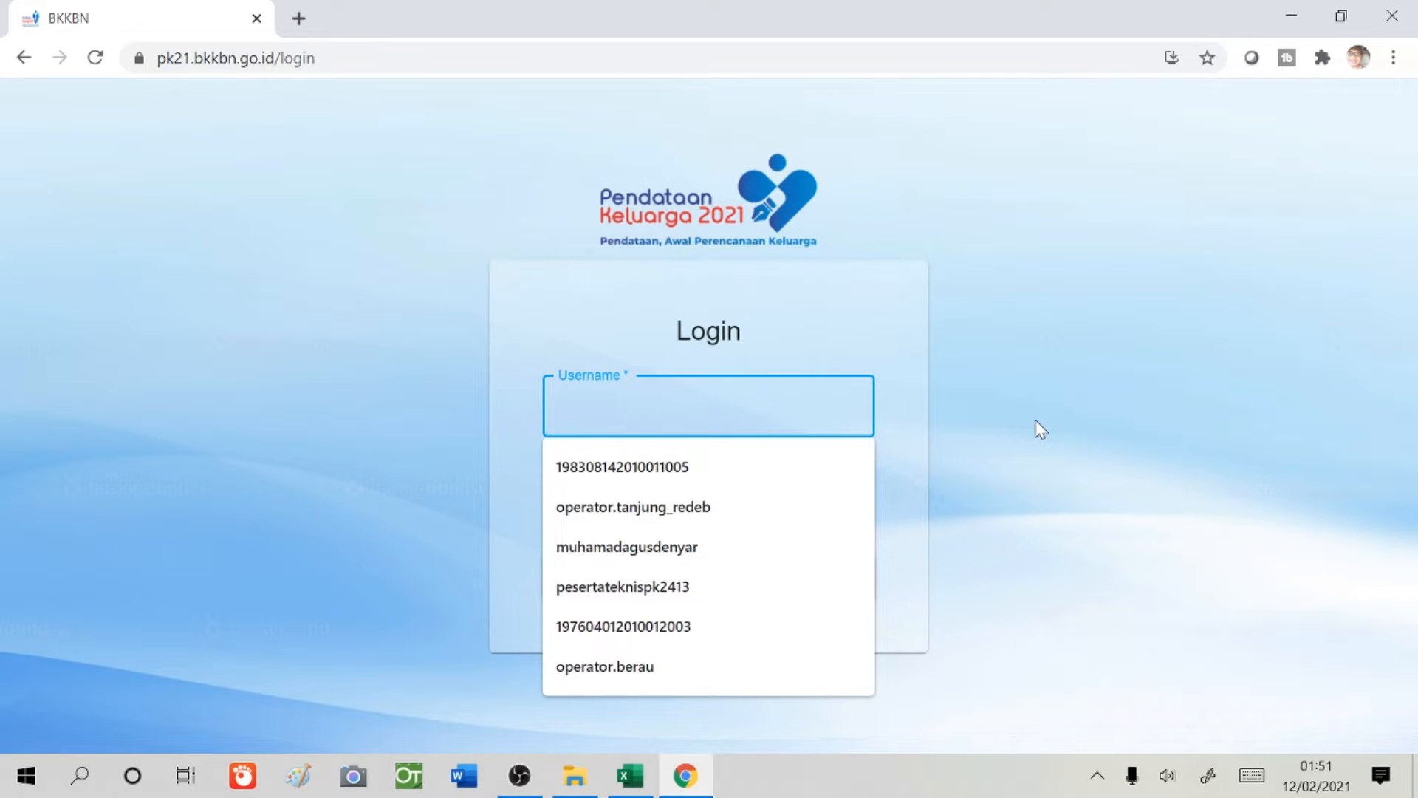
text(USER)
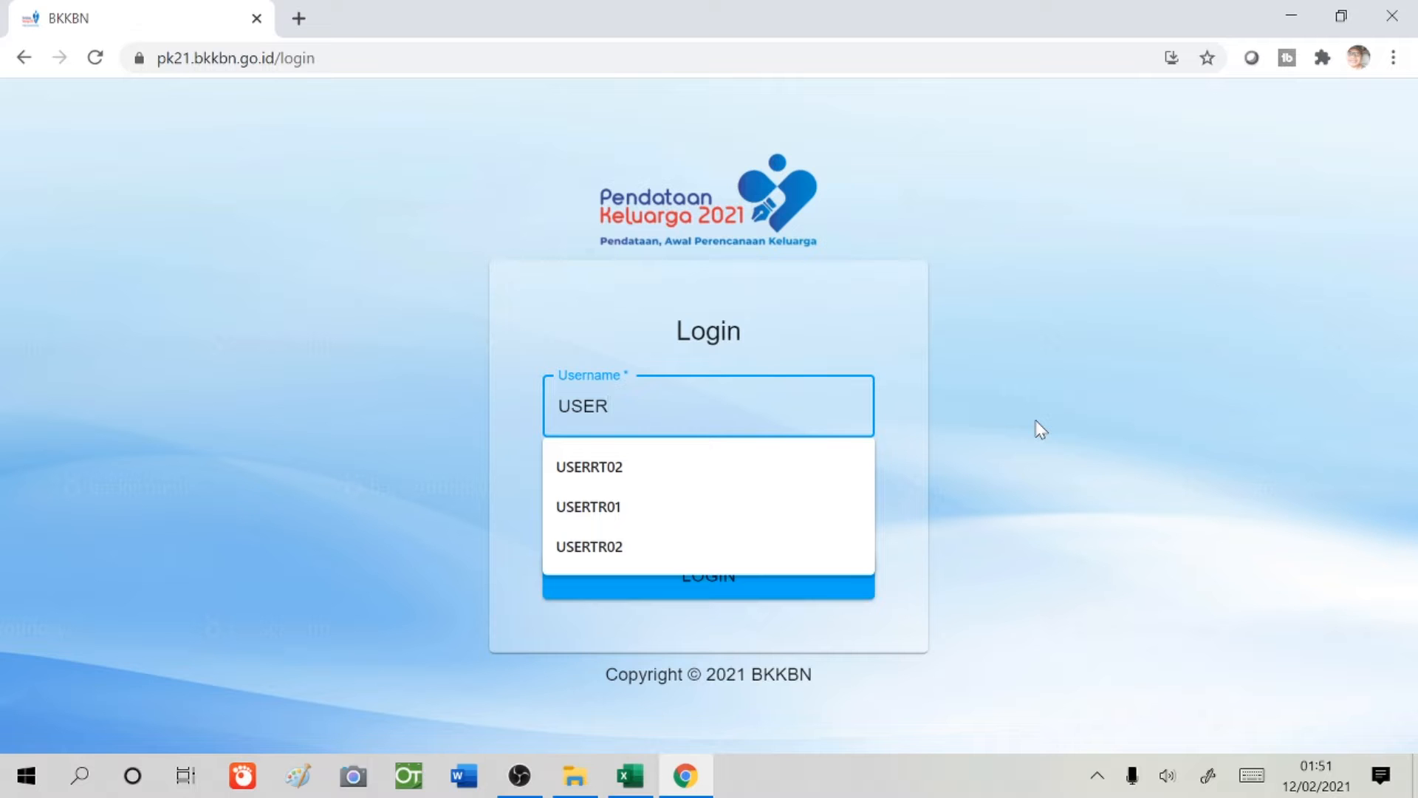
text(TR01)
key(Tab)
text(••••••)
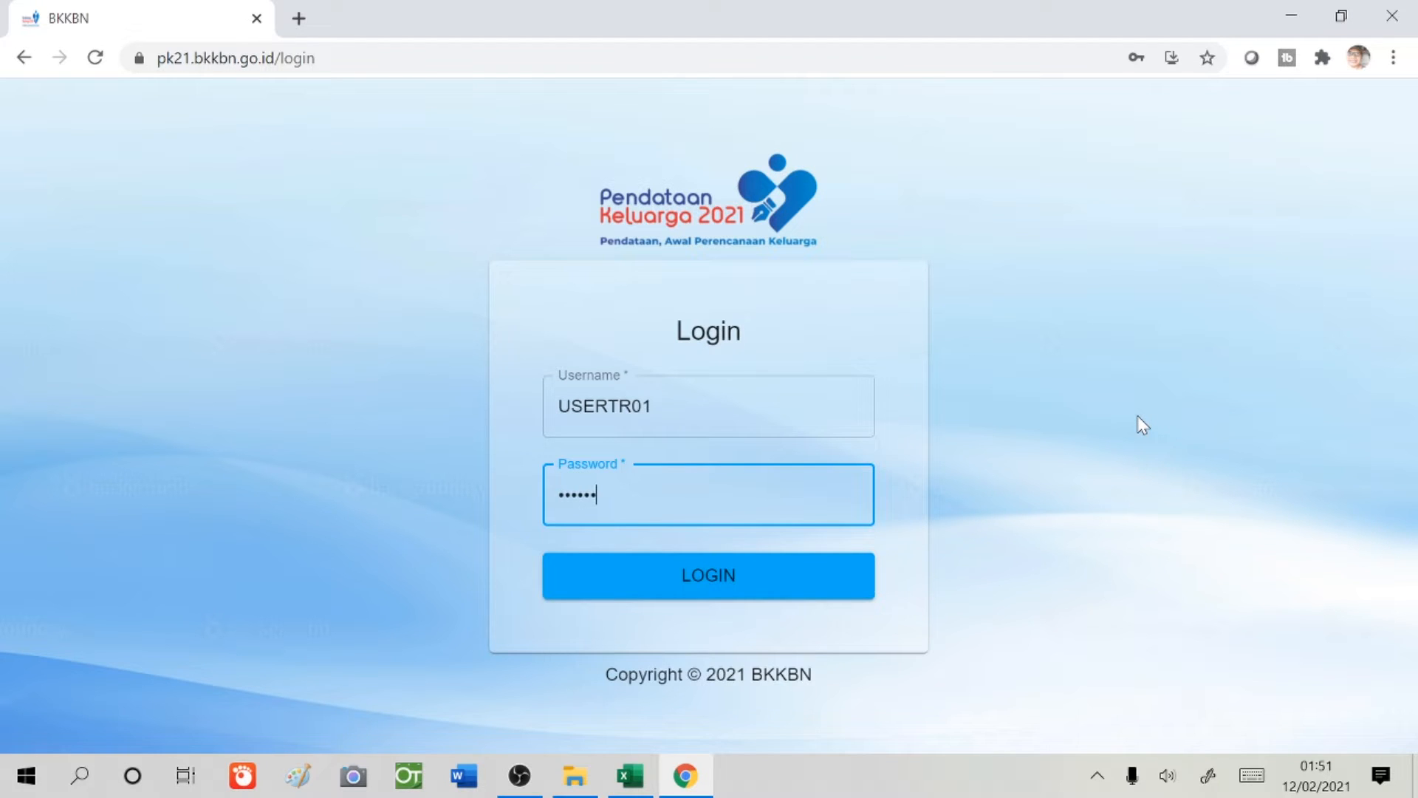
click(807, 578)
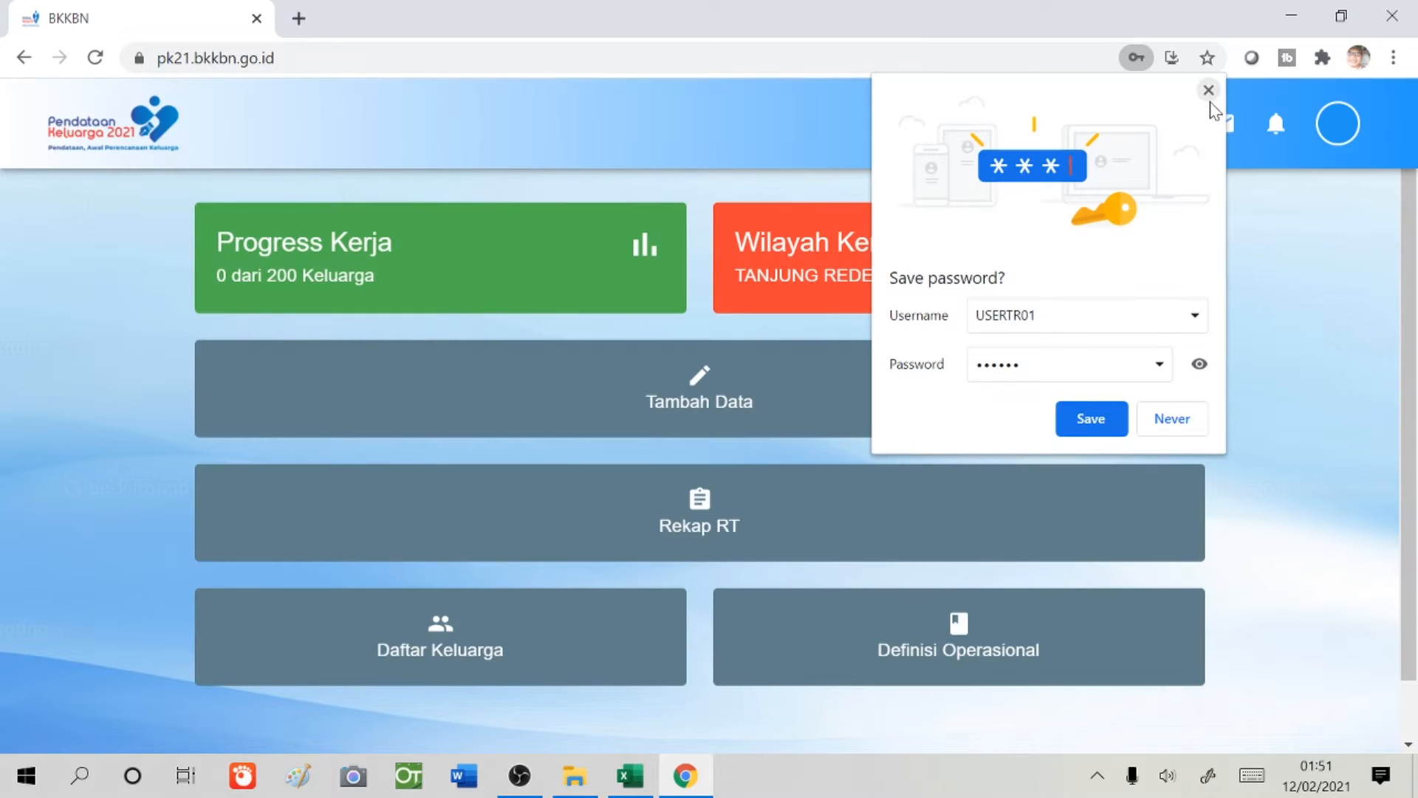
click(1208, 89)
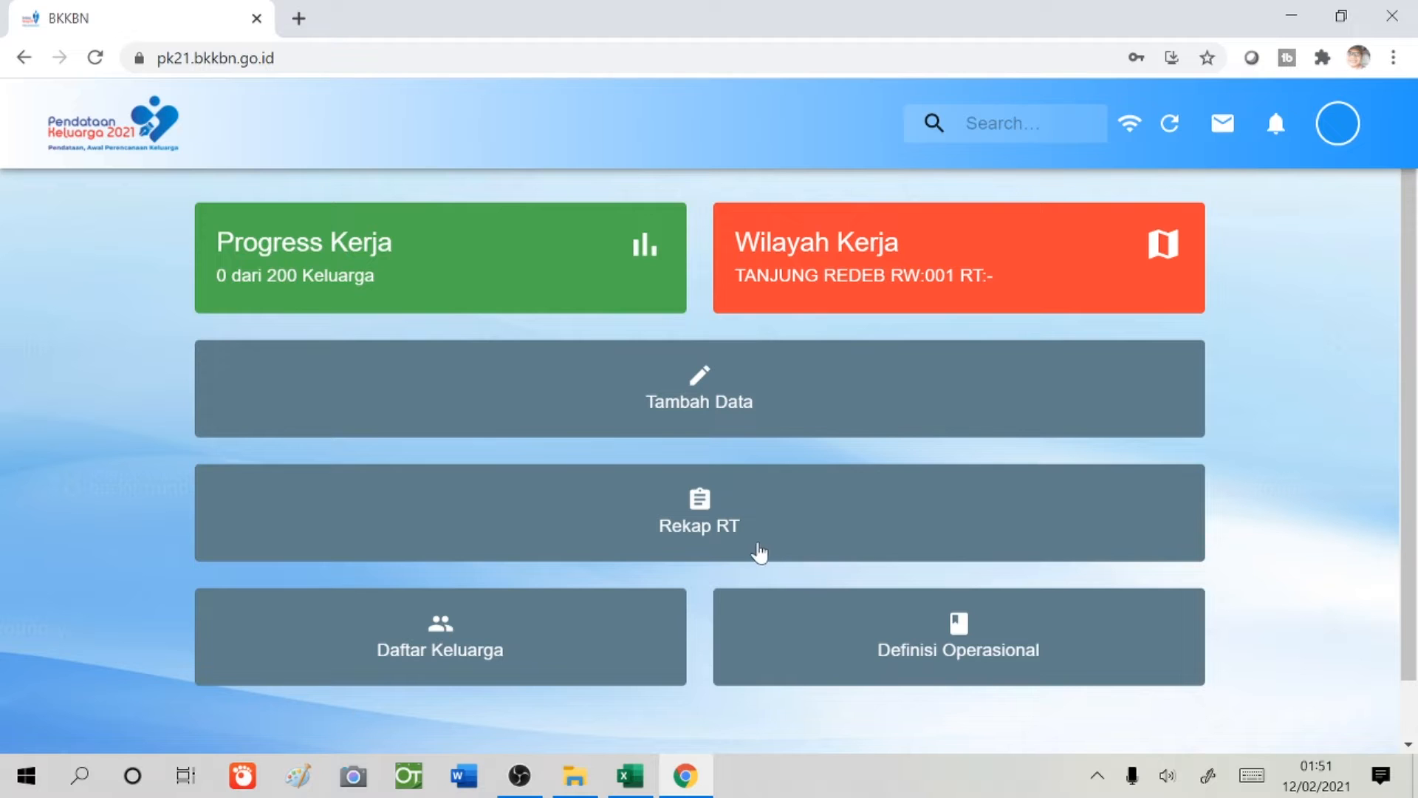
- Start a new family record with RW/Dusun 001 and RT set to '-'
click(697, 404)
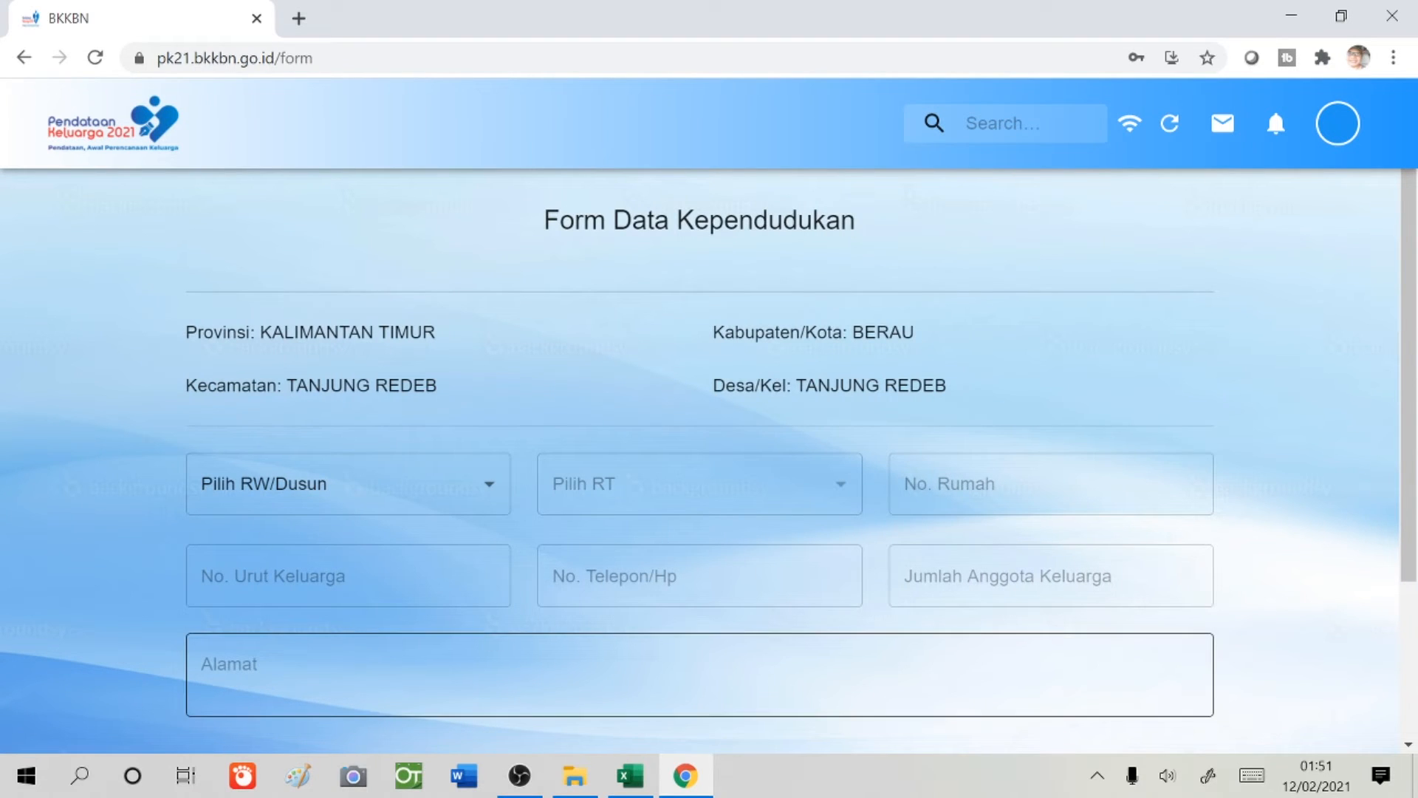
click(492, 489)
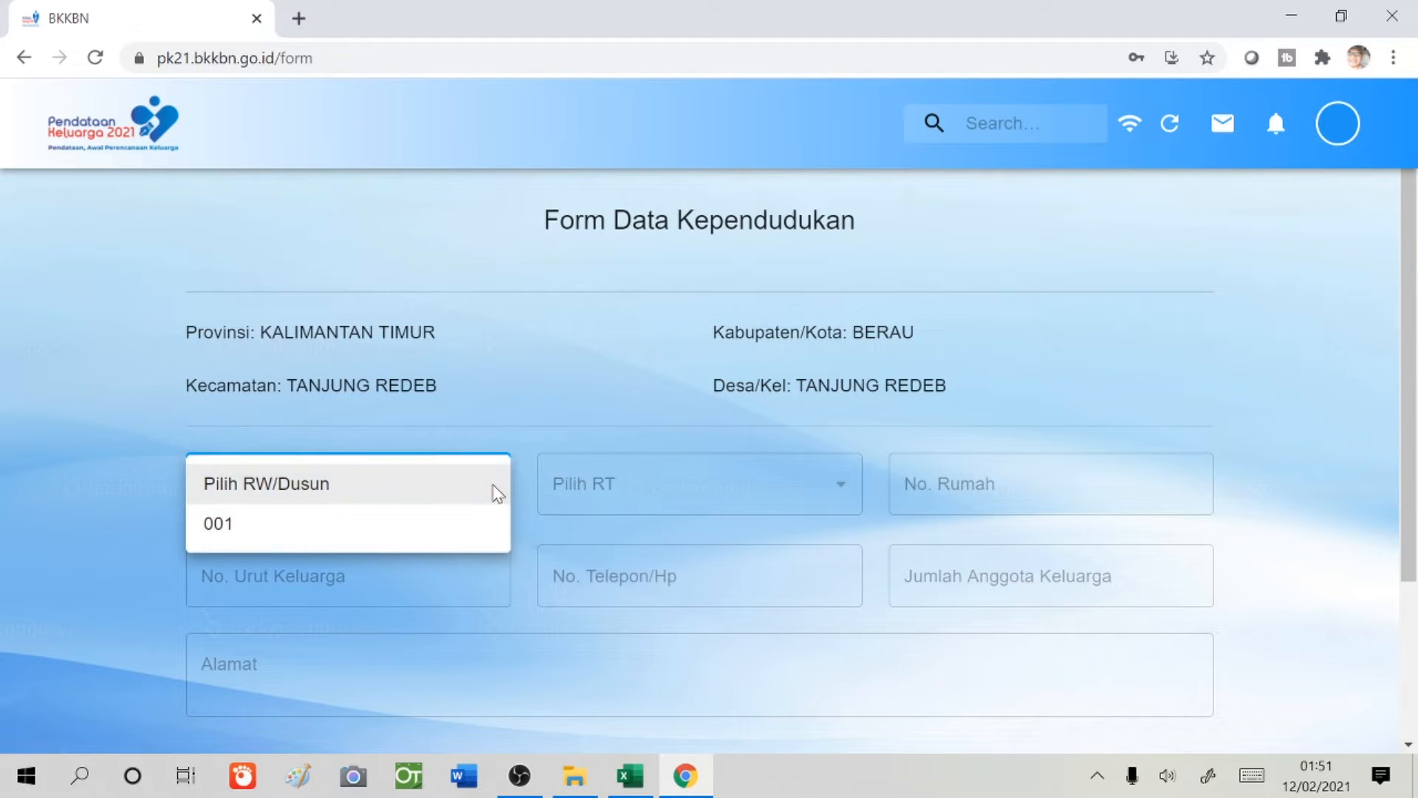
click(440, 539)
click(842, 489)
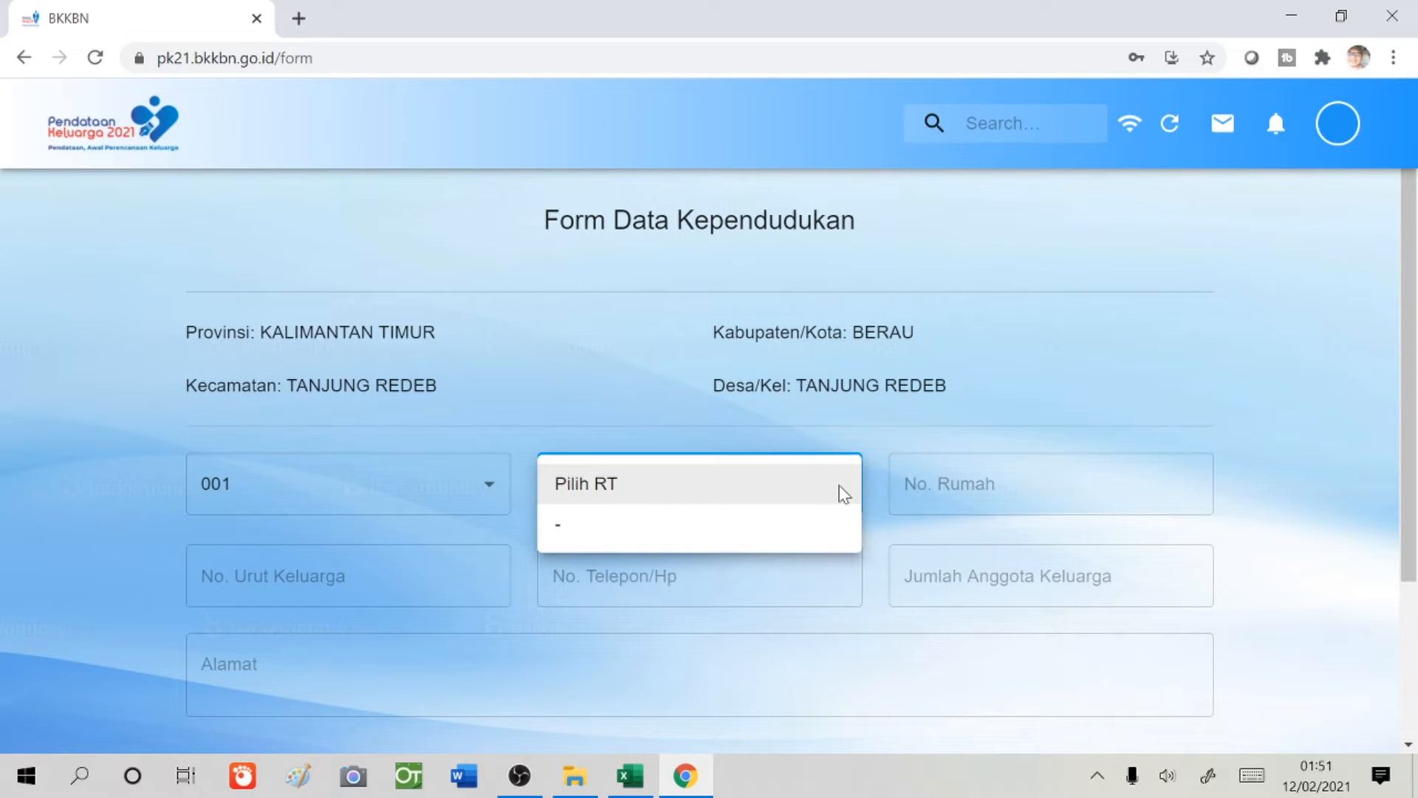
click(830, 545)
- Enter house number 001, family sequence number 001, the phone number and 4 family members
click(1034, 485)
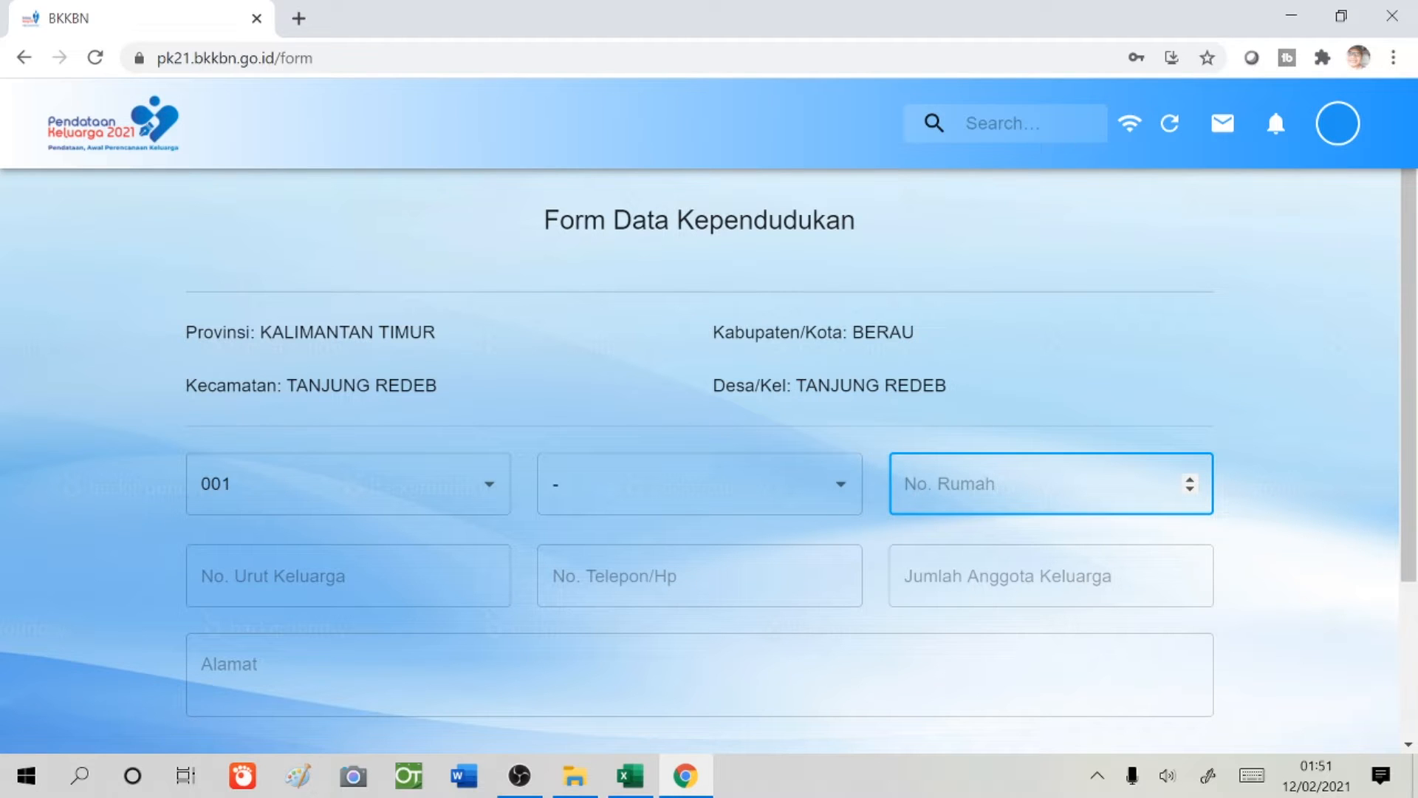
text(001)
key(Tab)
text(001)
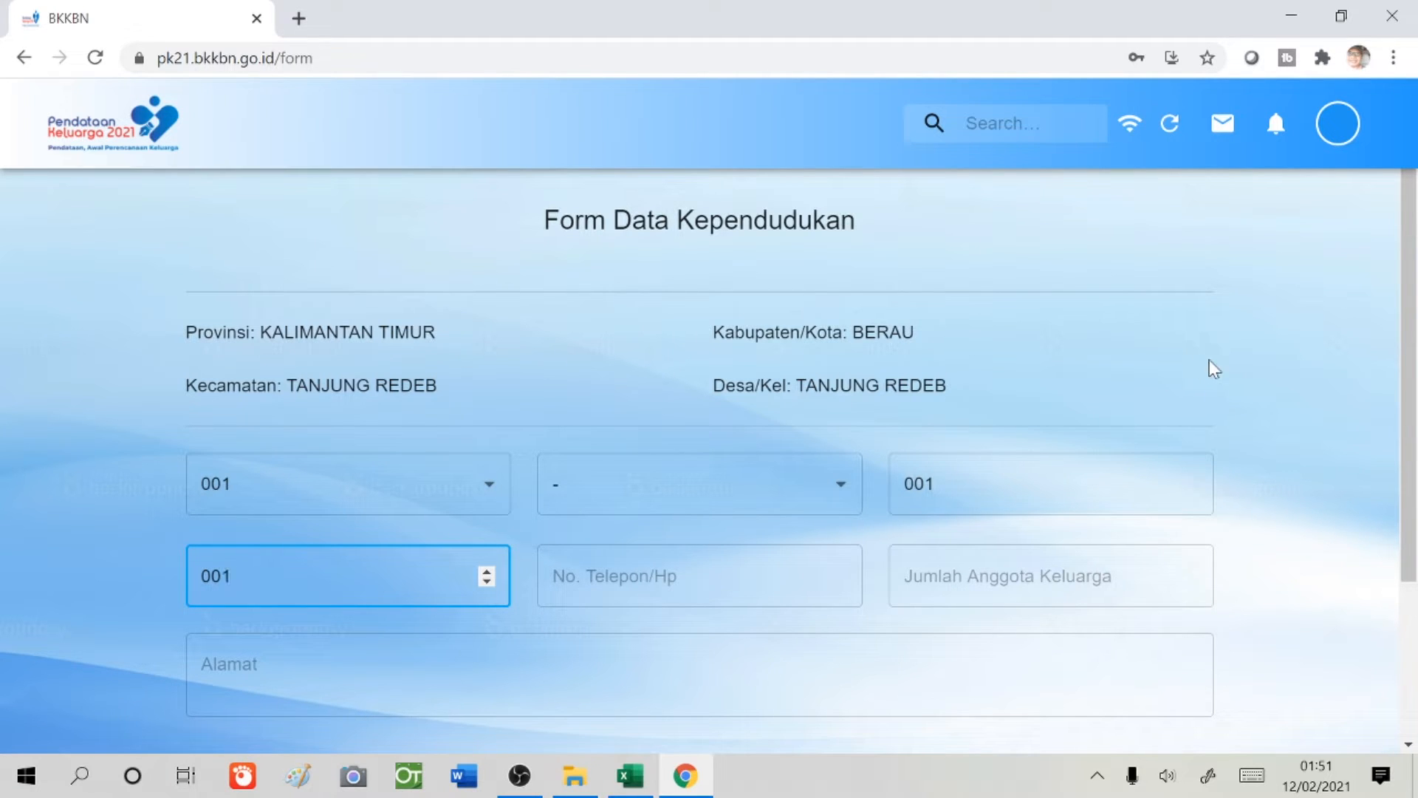
key(Tab)
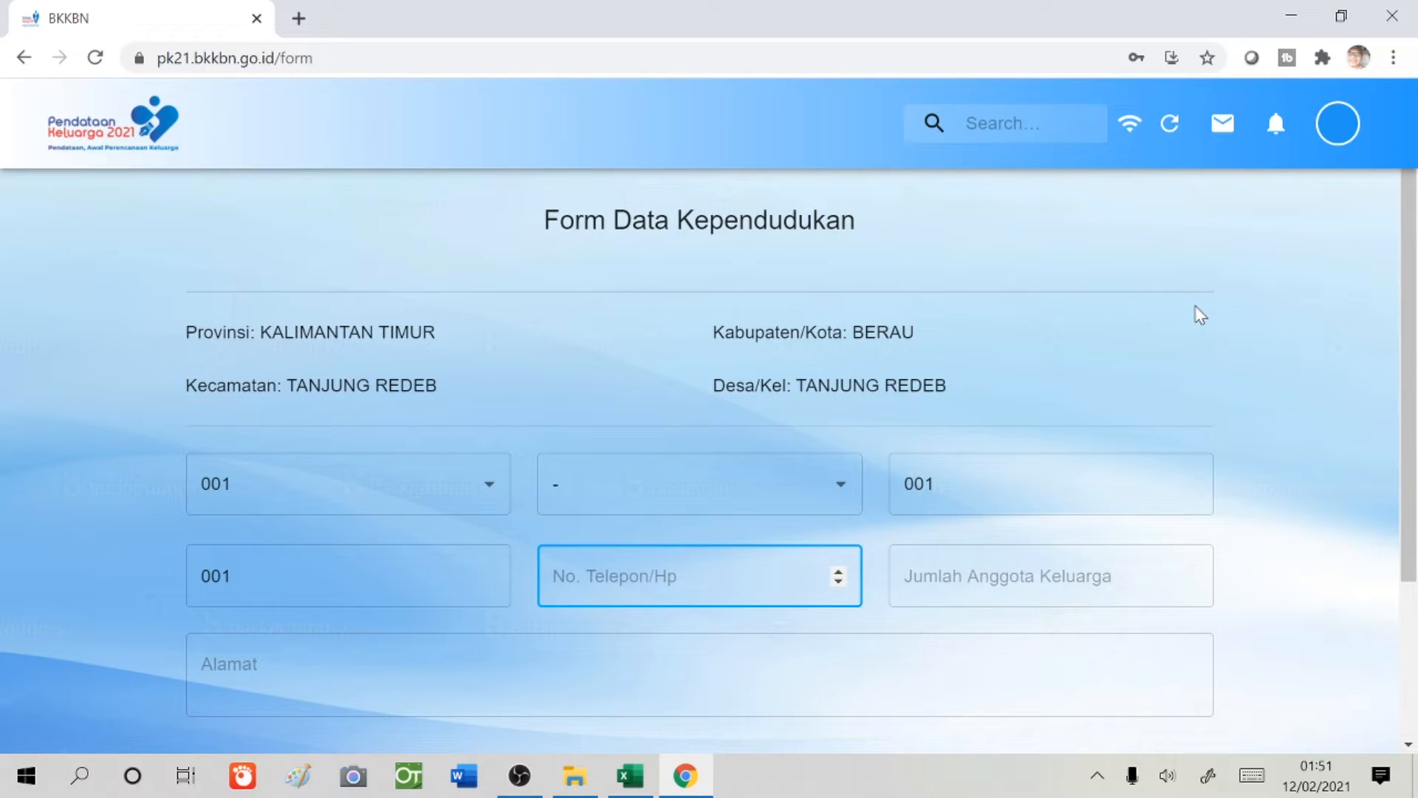
text(0866666666666)
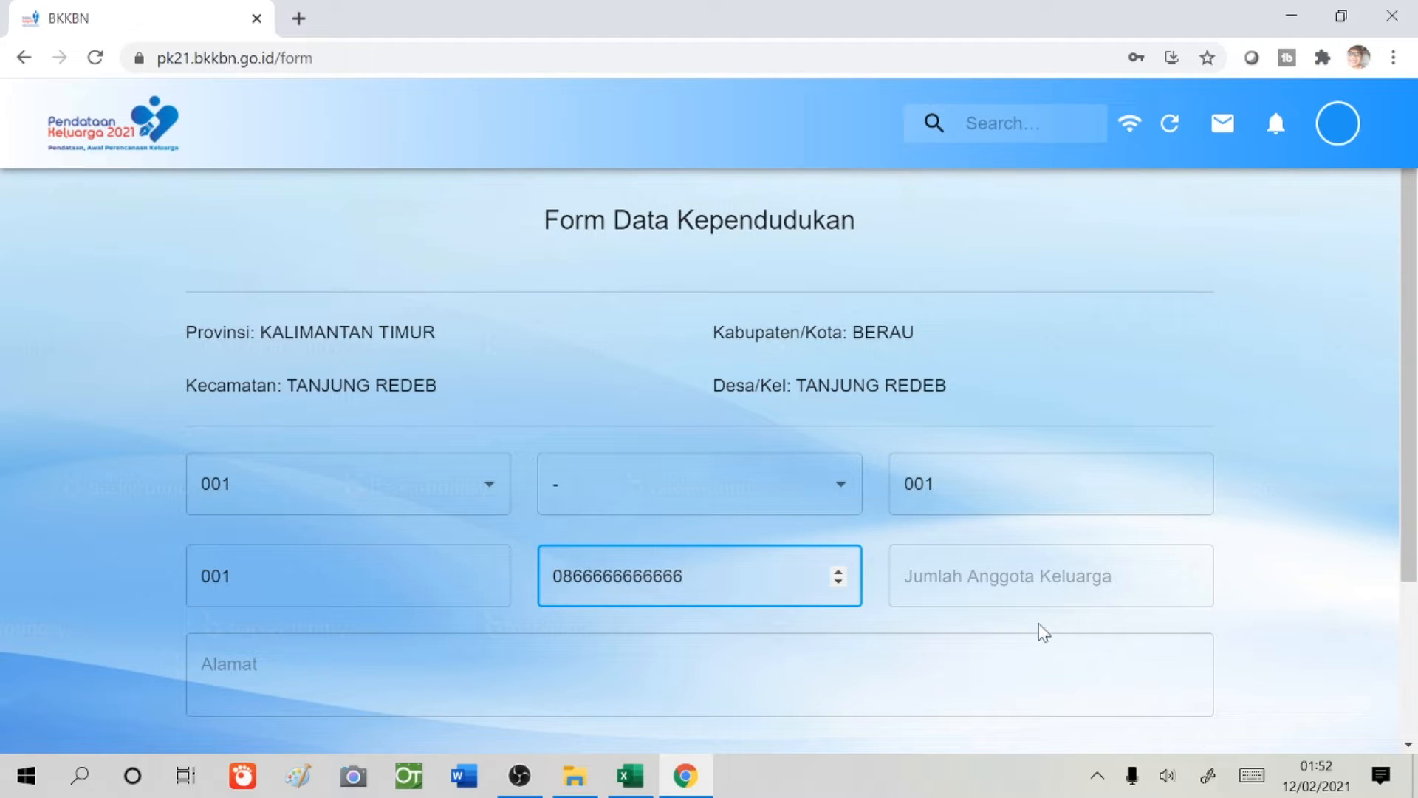
key(Tab)
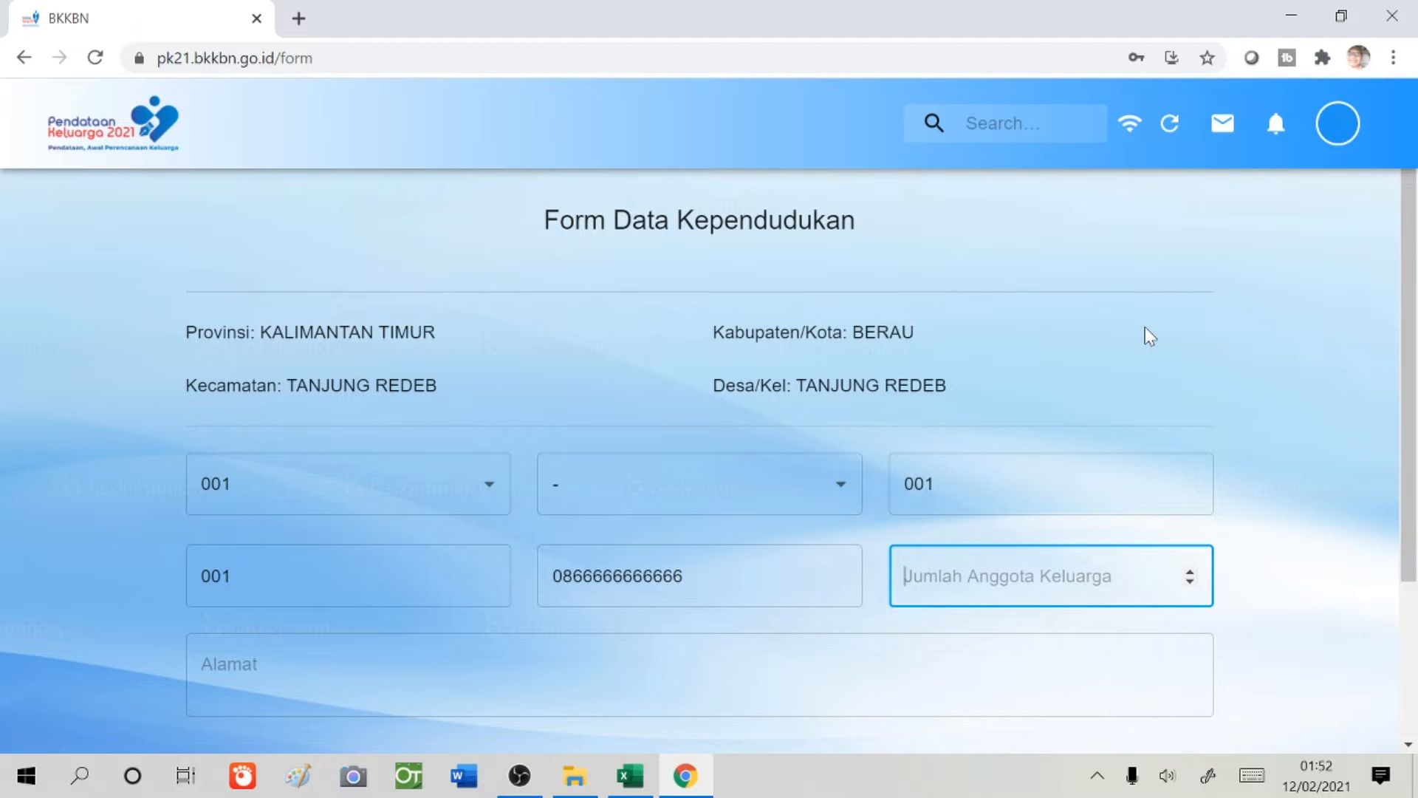
text(4)
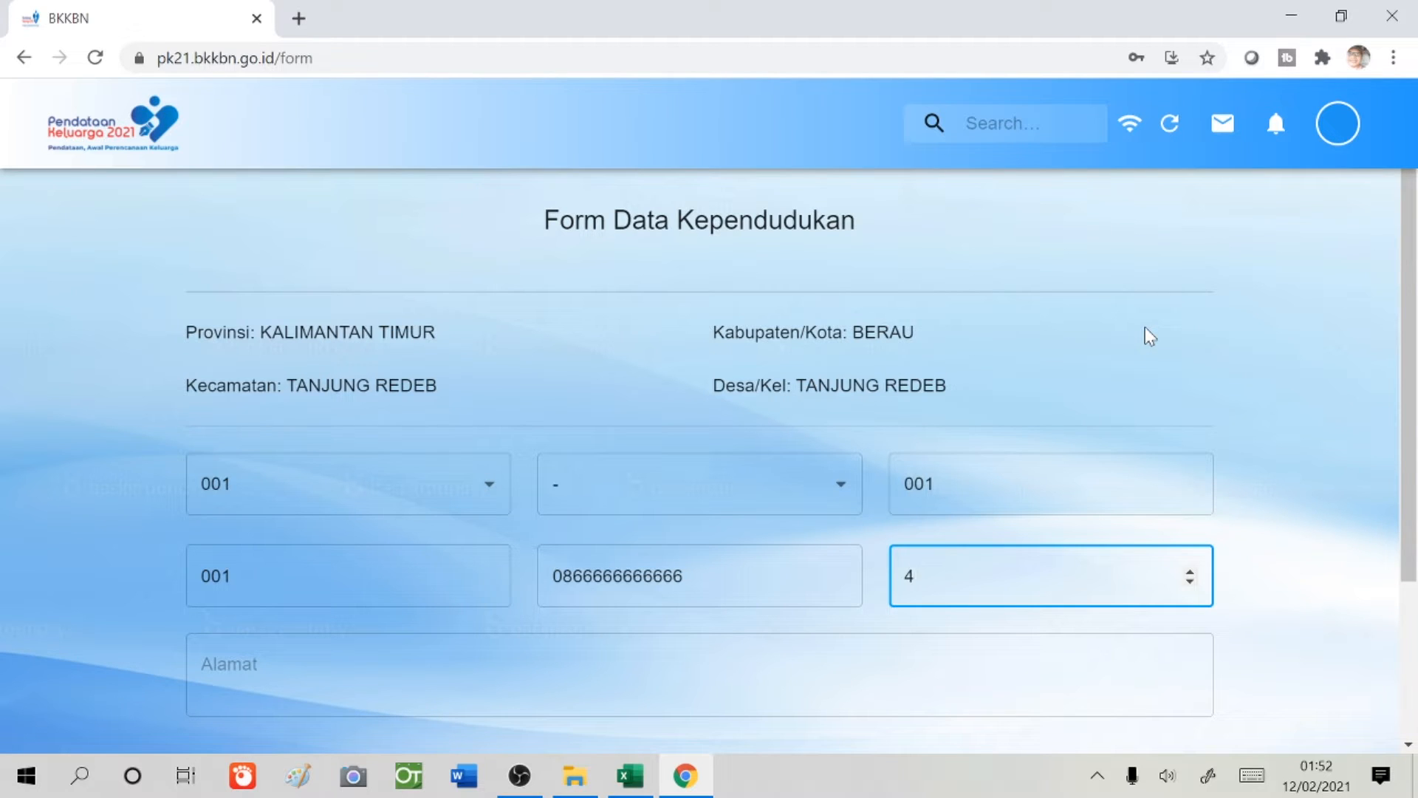
- Fill in the address JL.PEMUDA and continue to the member details form
scroll(1111, 522, down, 3)
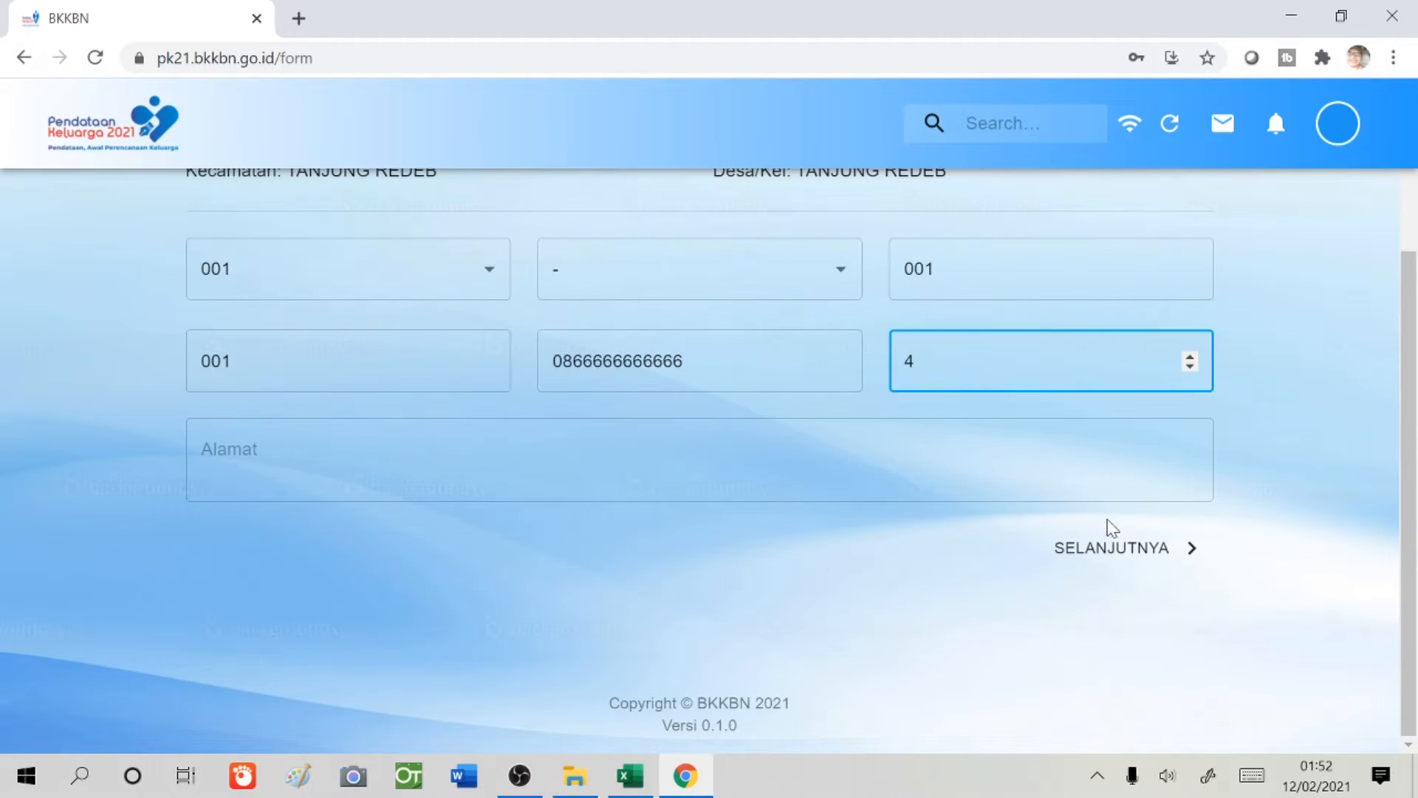
click(802, 465)
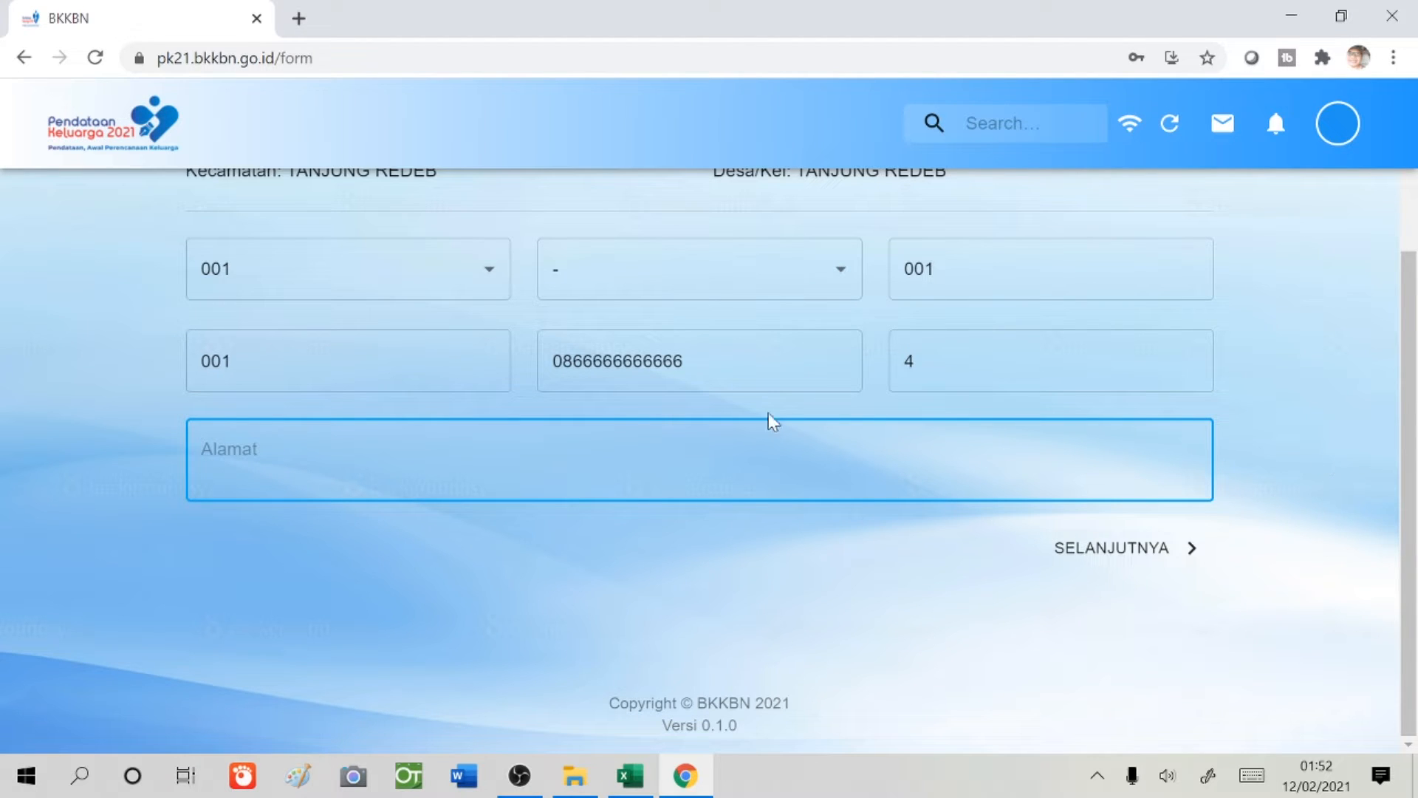
text(JL.PEMUDA)
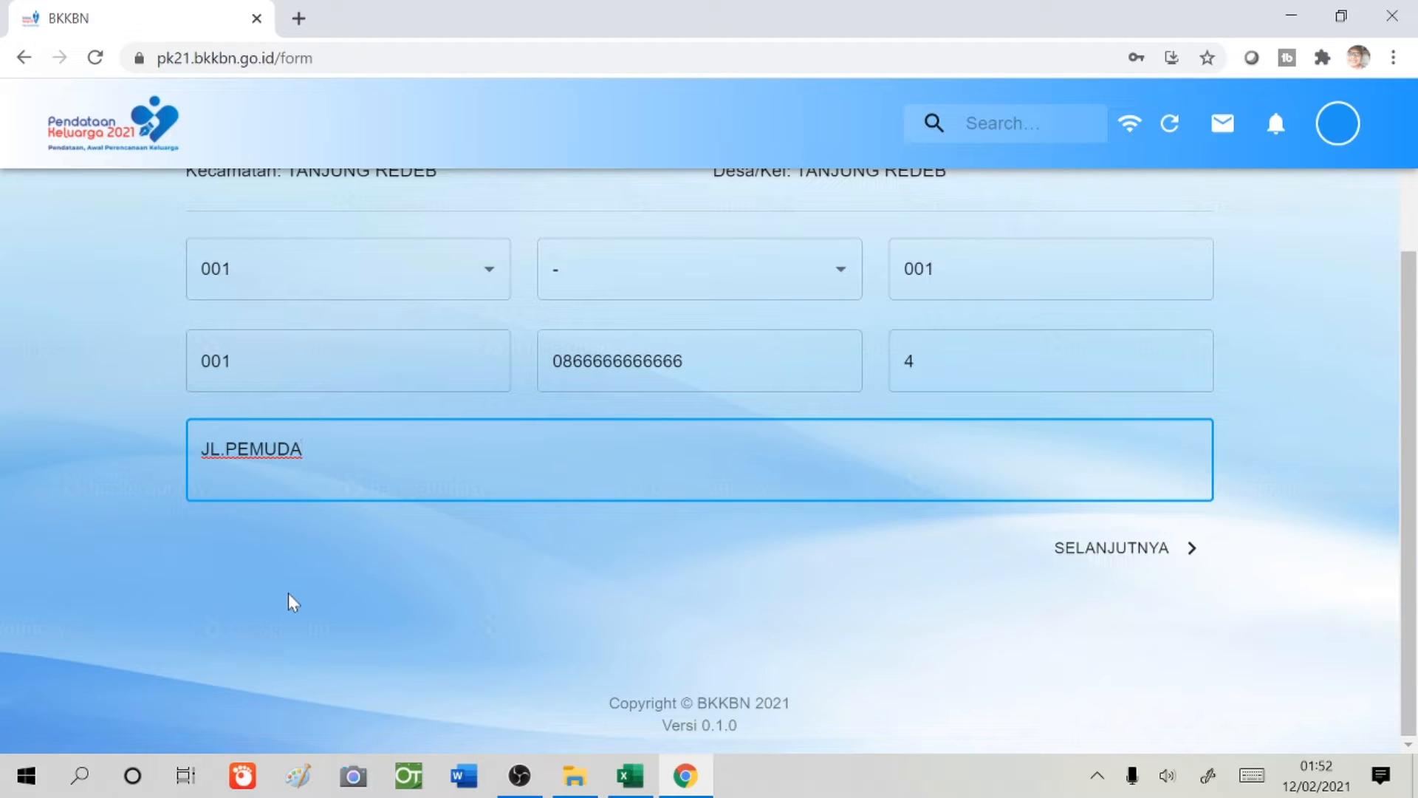
click(1084, 562)
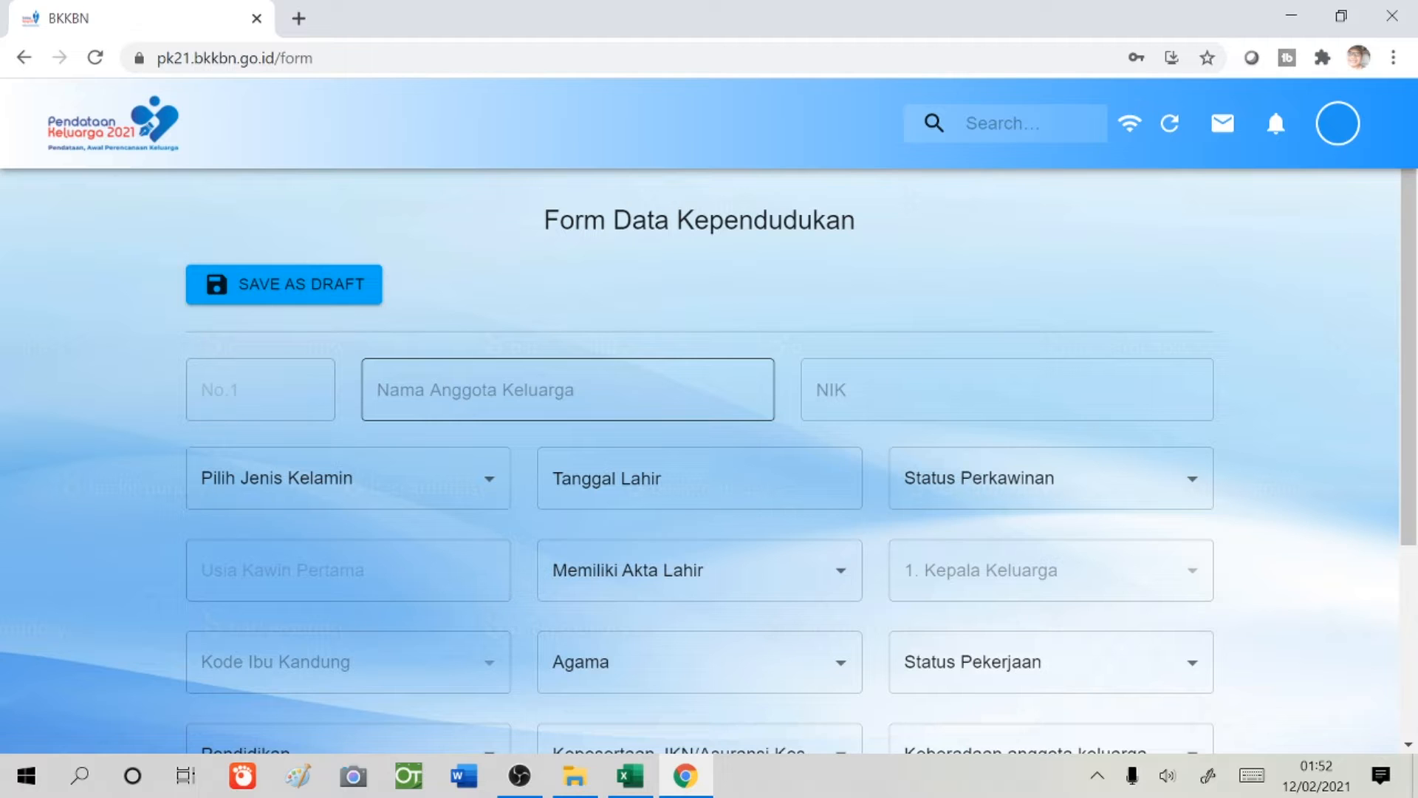
- Enter the first member's full name and NIK, and set sex to Laki Laki
click(669, 366)
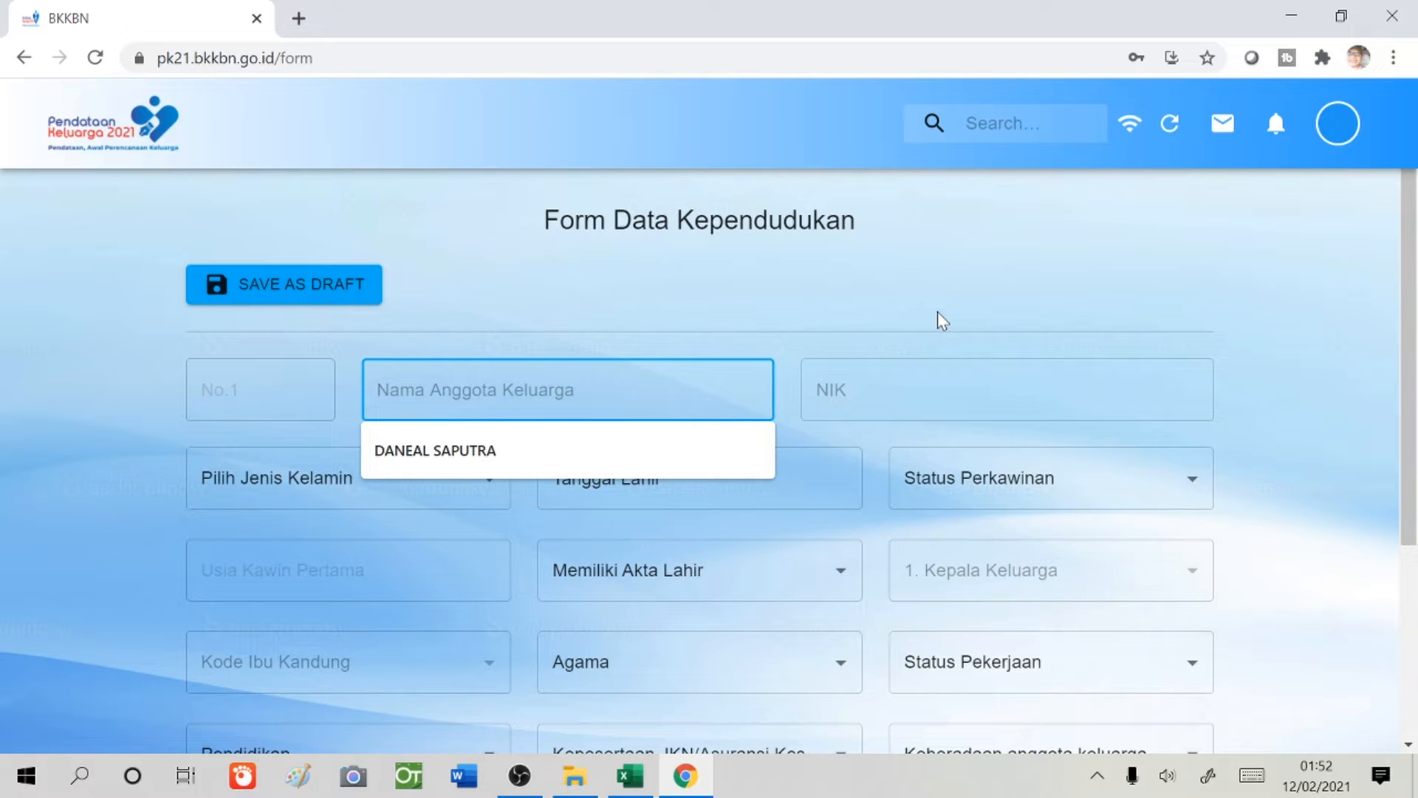
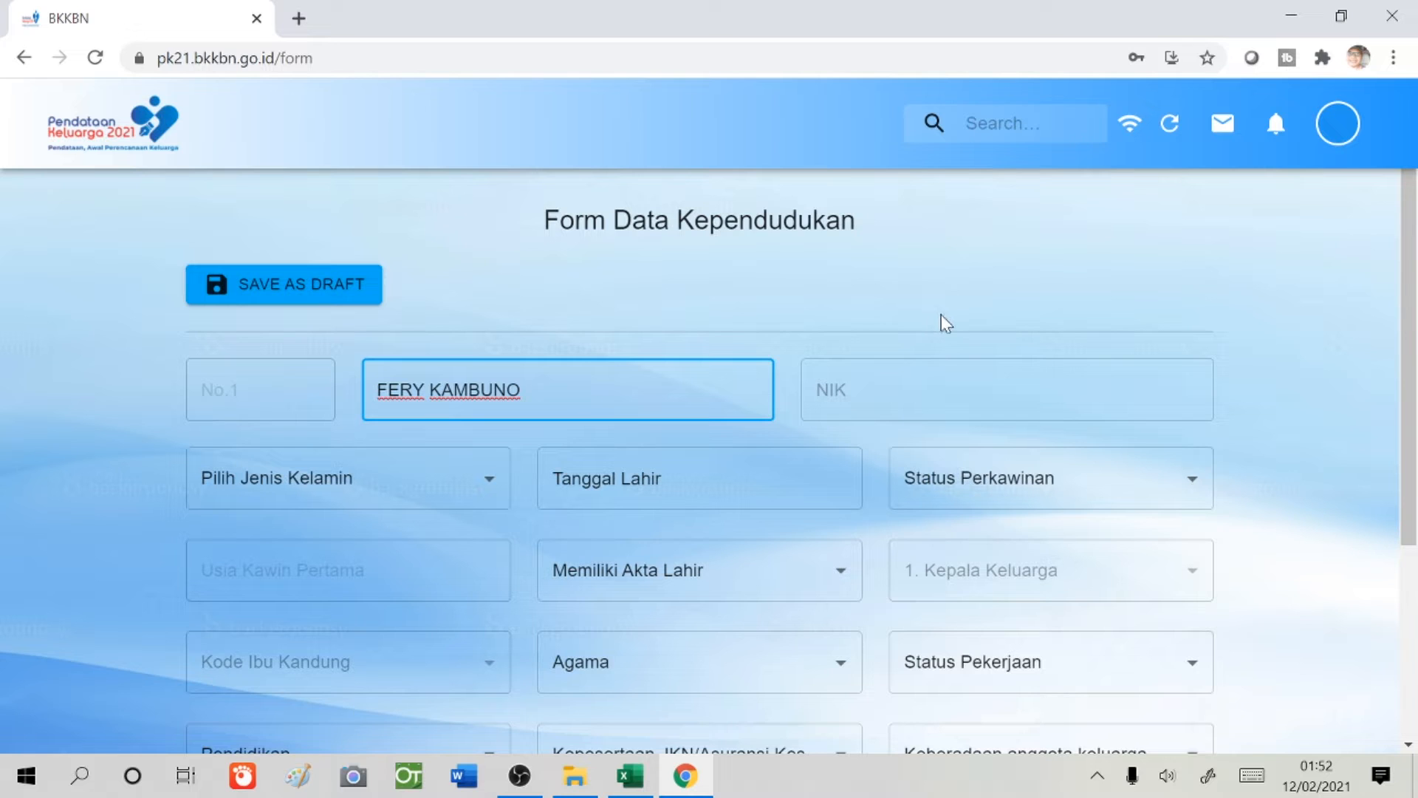
click(835, 395)
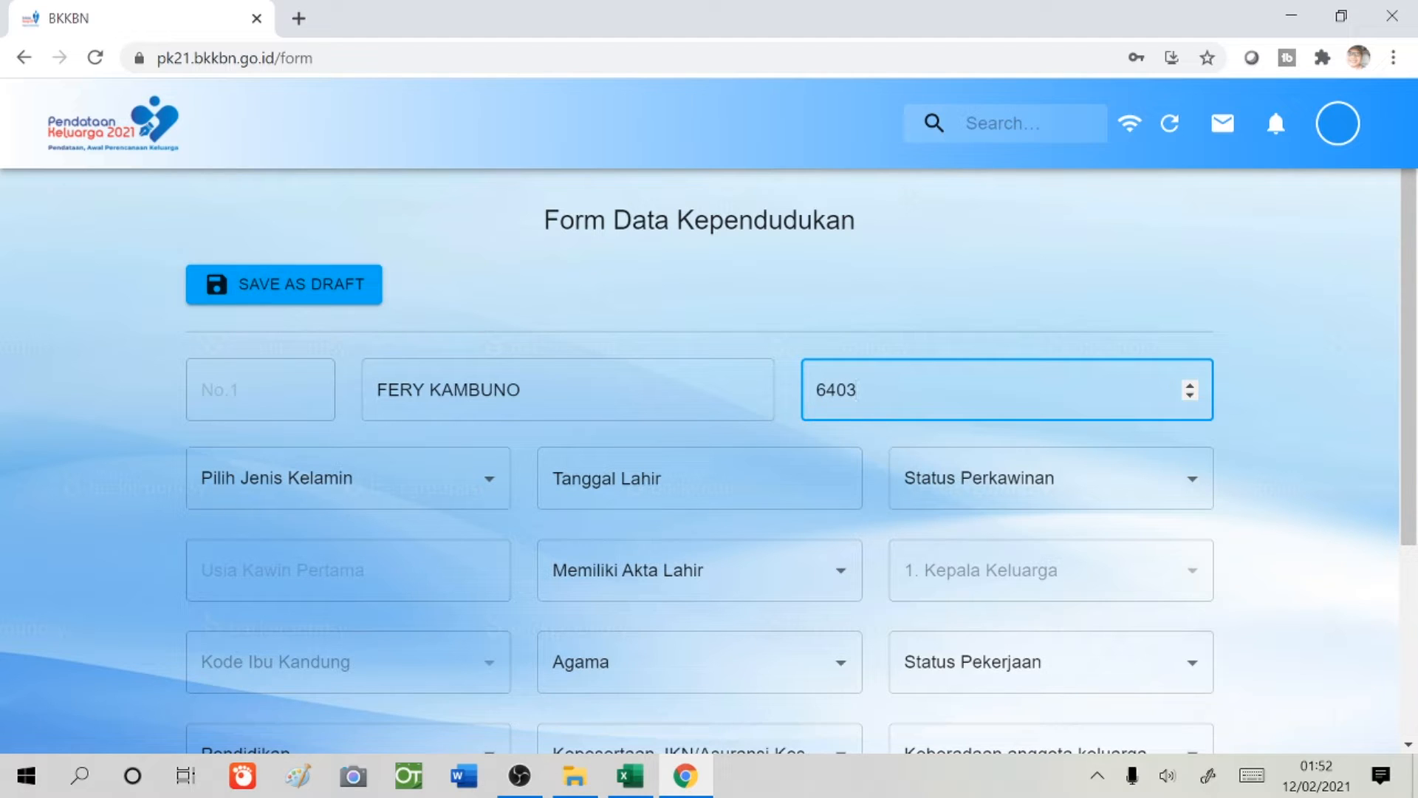
text(6403444444444444)
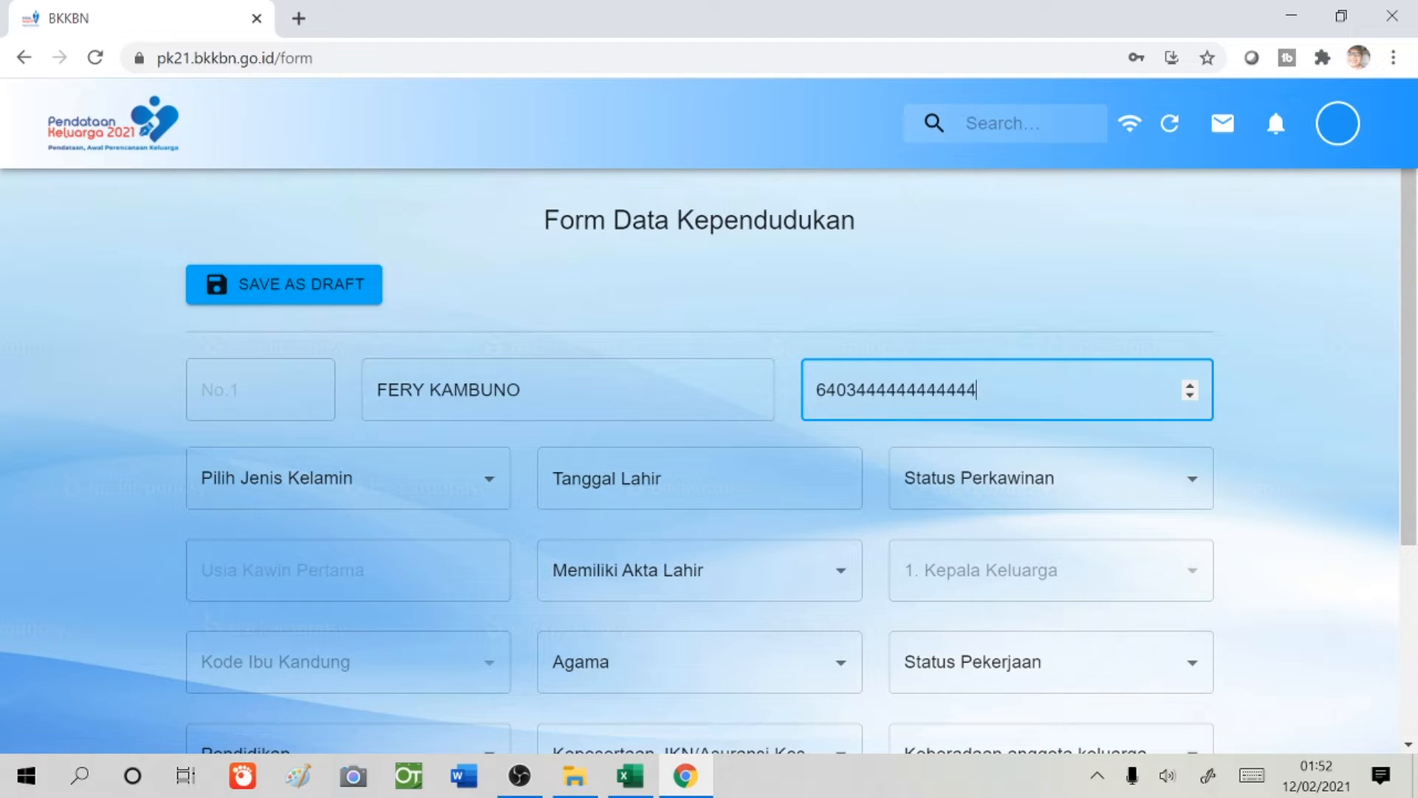
click(487, 484)
click(468, 529)
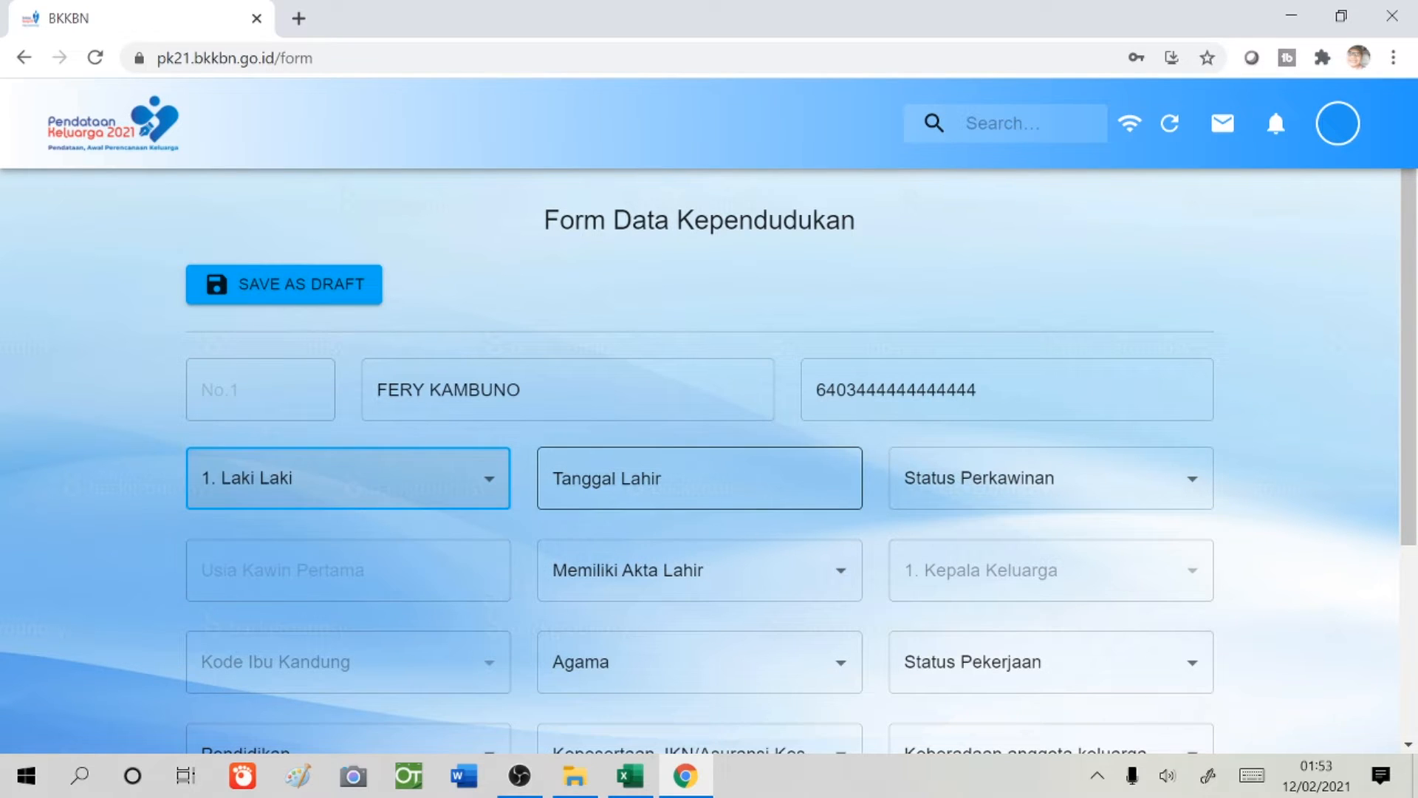
- Set the first member's birth date to 01-01-1980
click(709, 487)
scroll(691, 532, up, 20)
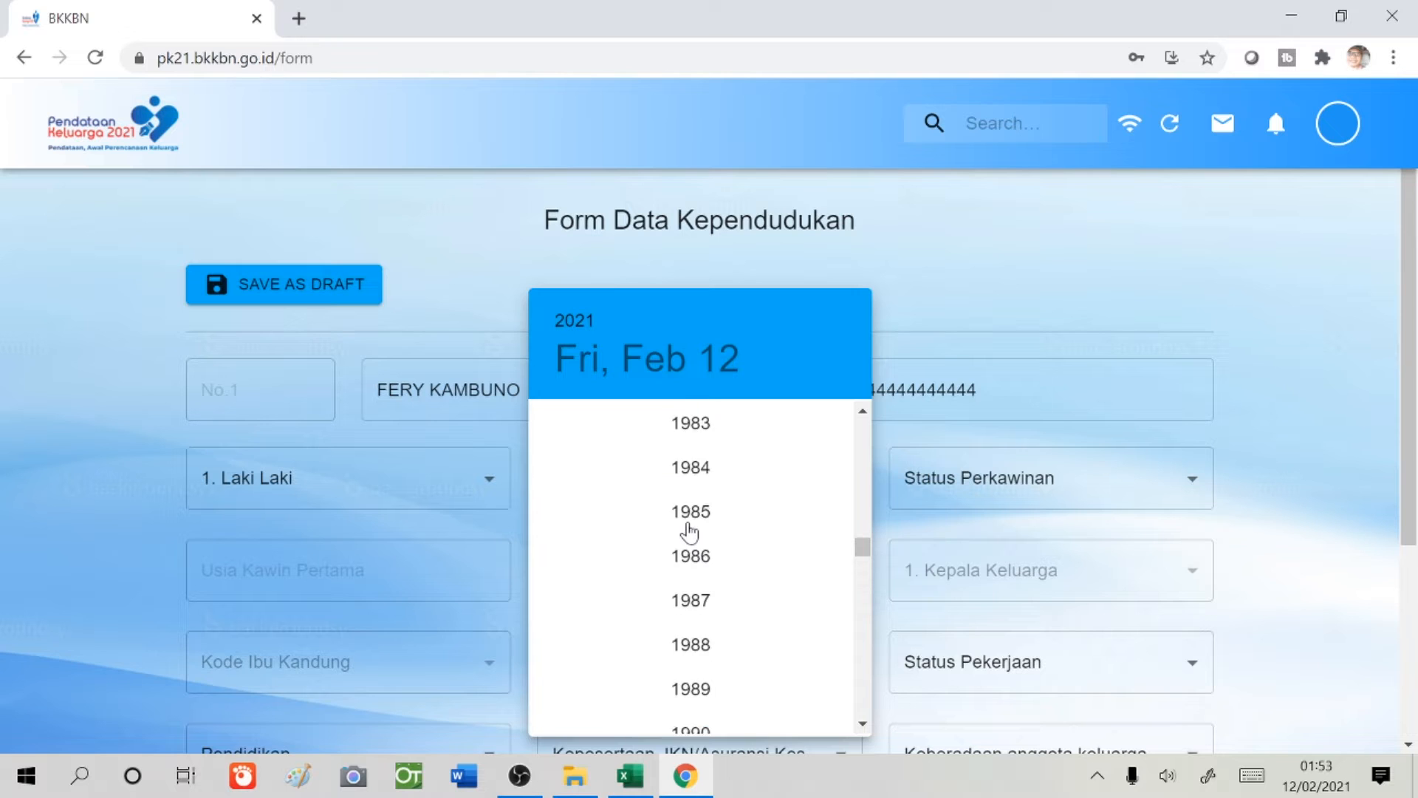
scroll(690, 531, up, 9)
scroll(695, 532, down, 20)
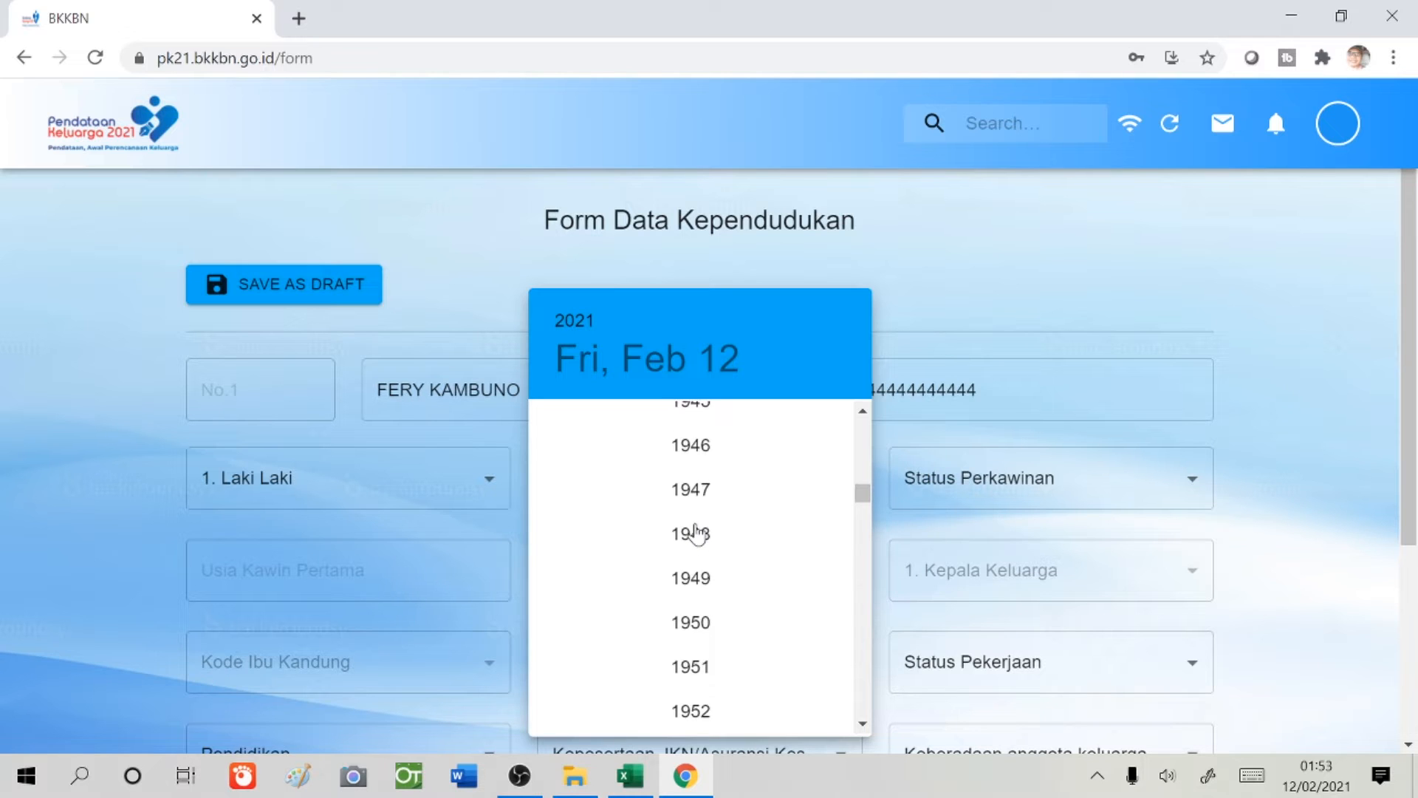
scroll(695, 533, down, 8)
scroll(694, 535, up, 7)
scroll(697, 546, down, 1)
scroll(694, 550, up, 8)
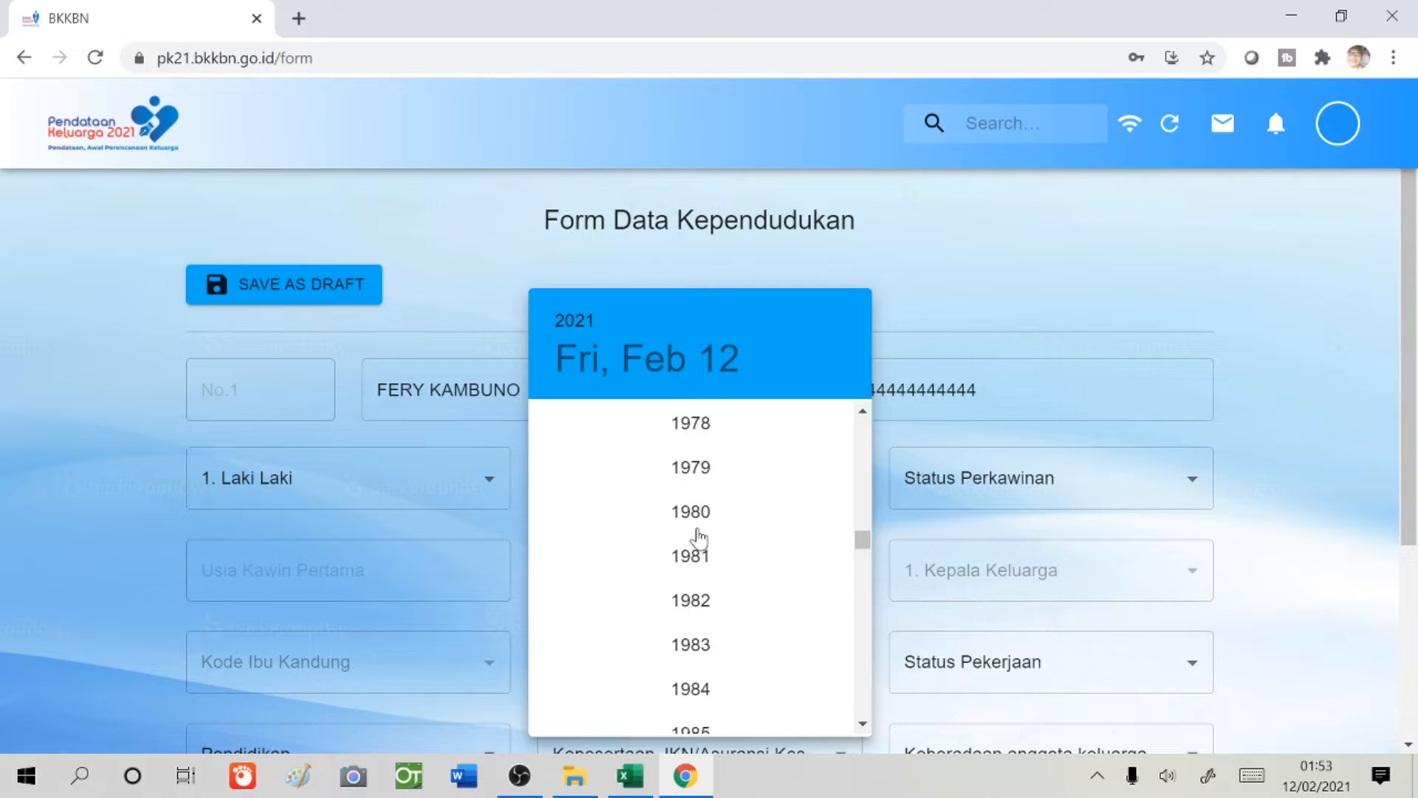
click(693, 623)
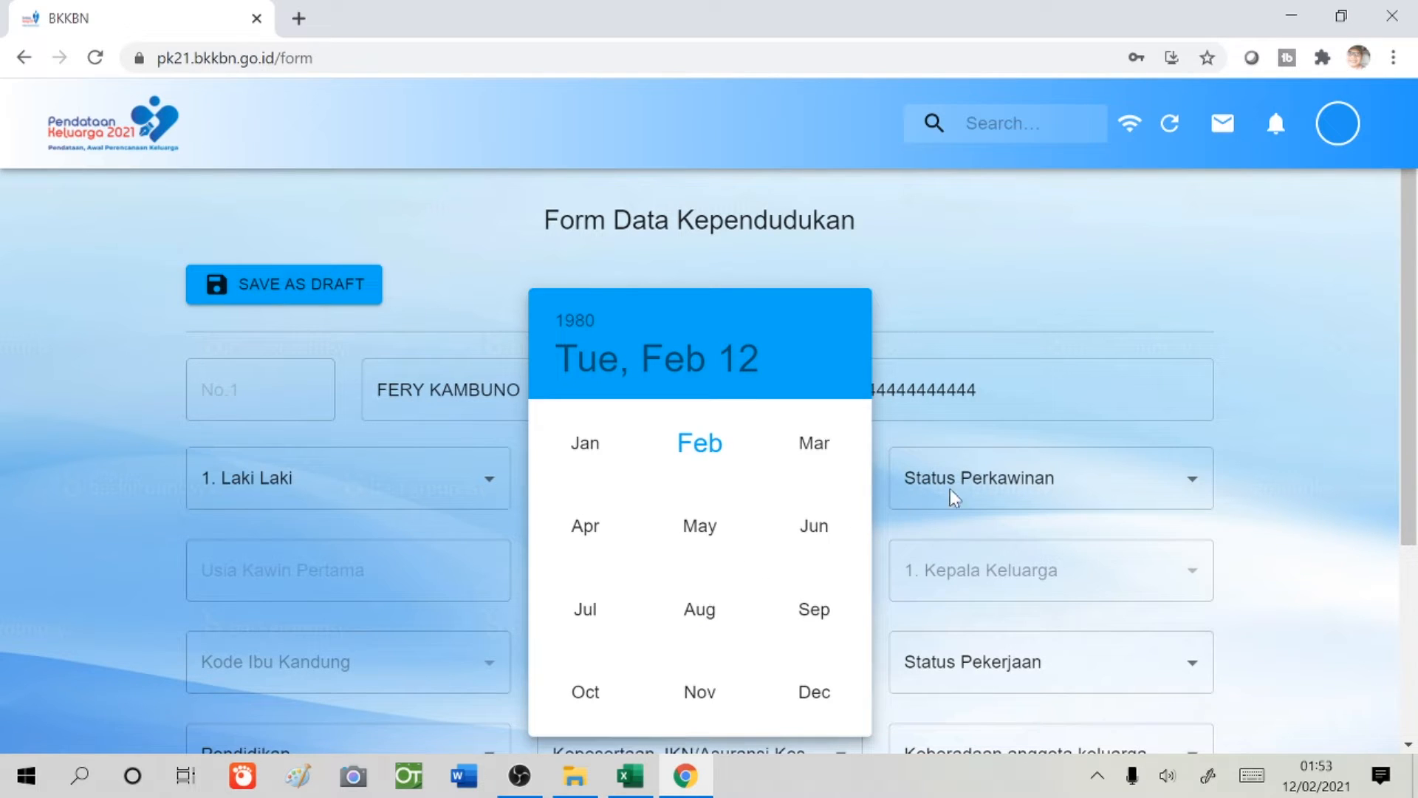
click(595, 452)
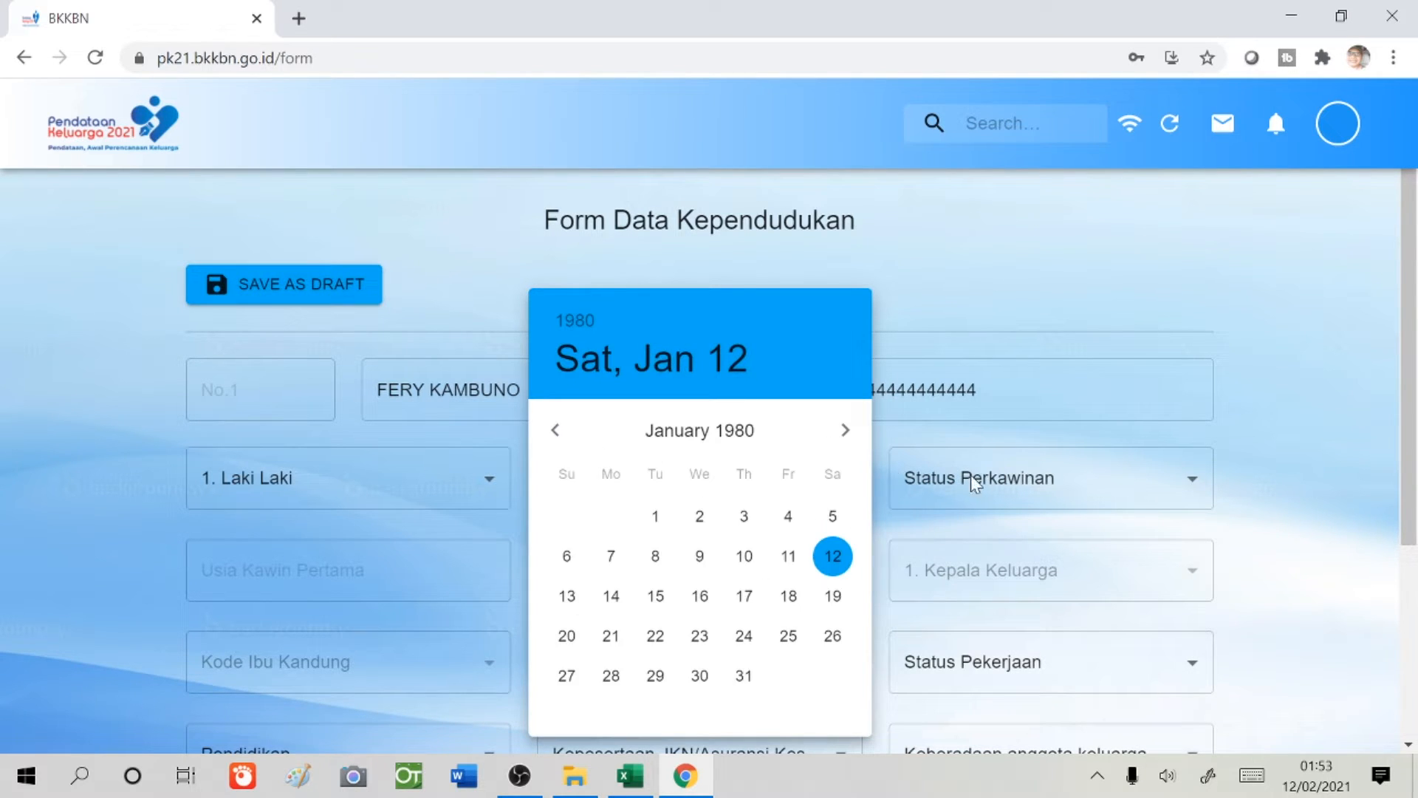
click(655, 514)
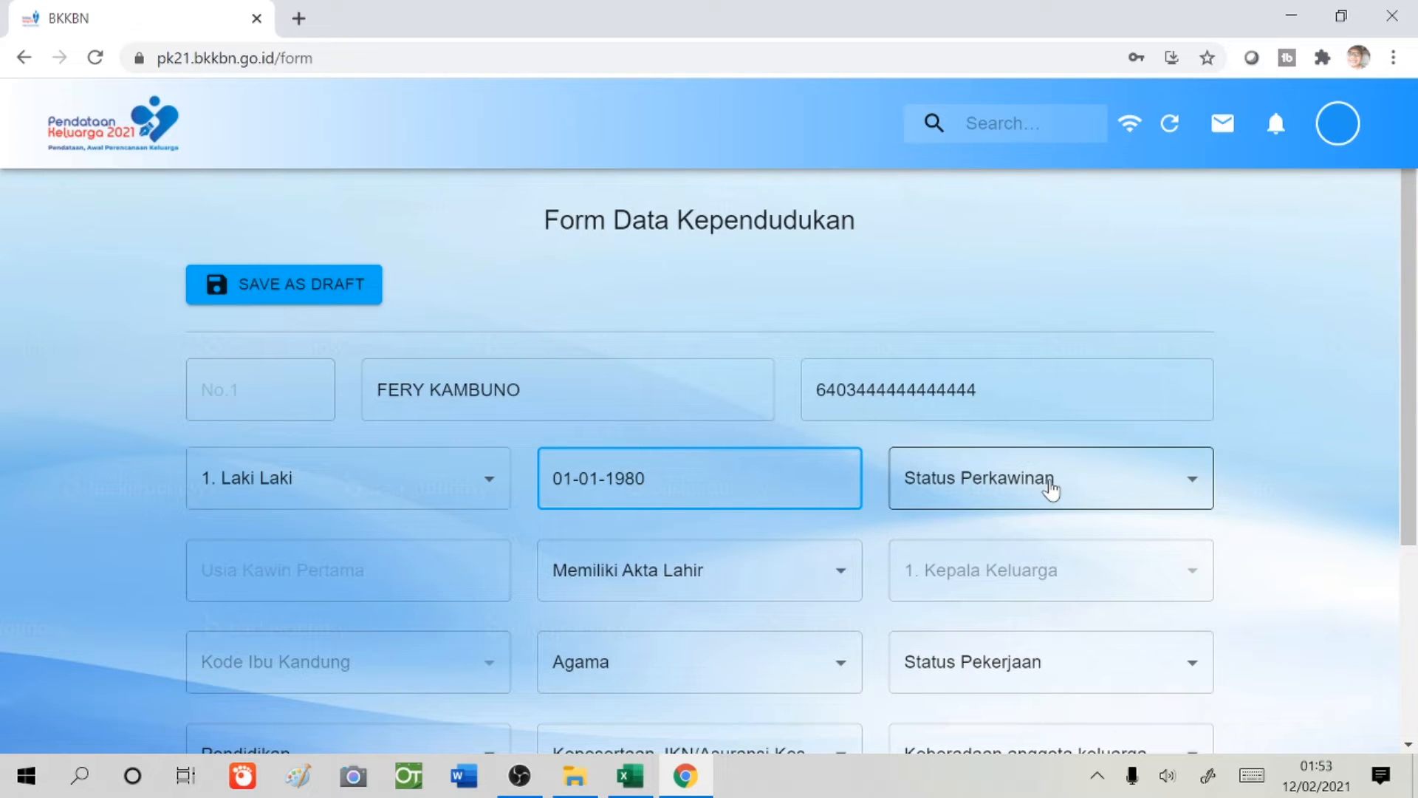
- Set marital status Kawin, age at first marriage 25, and birth certificate Ya
click(1050, 489)
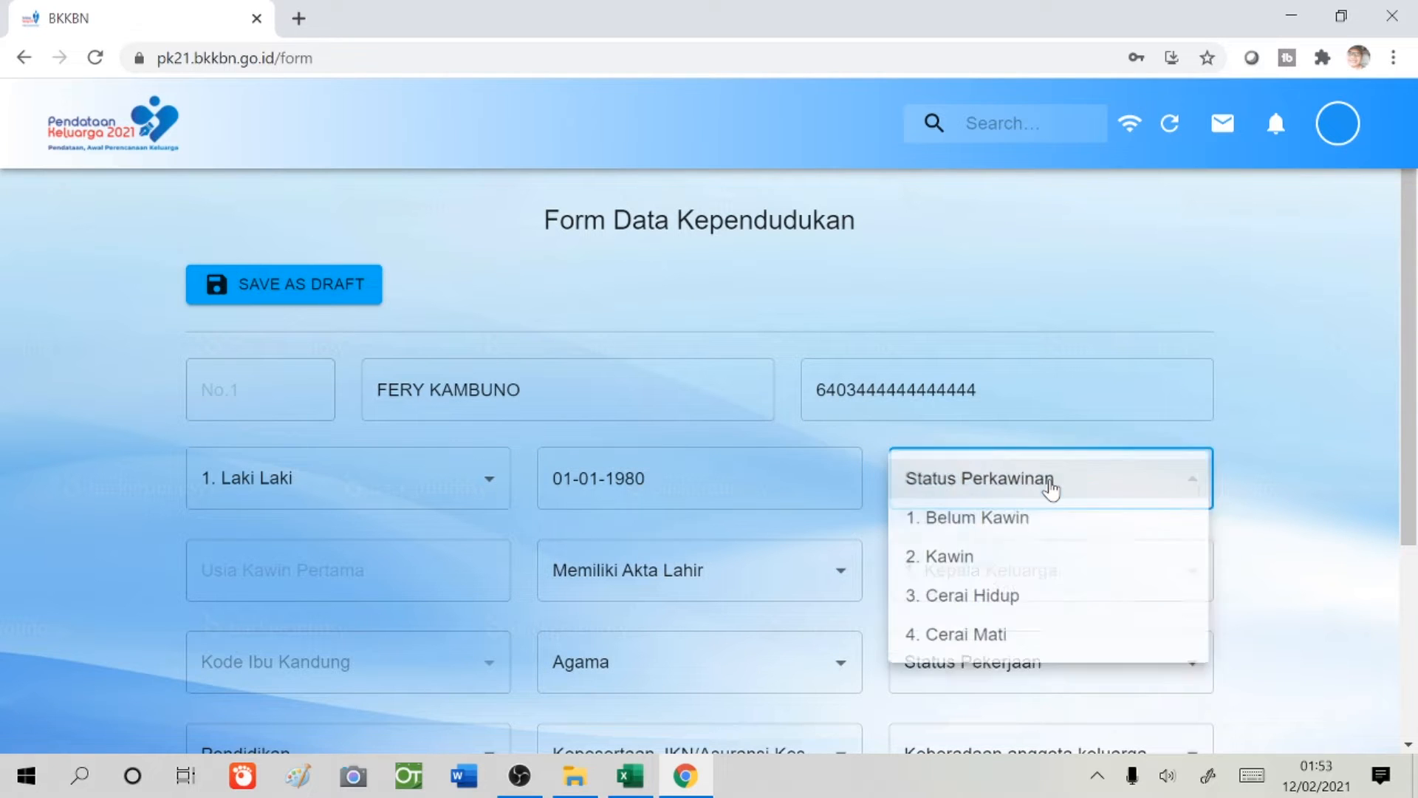
click(1017, 566)
click(355, 570)
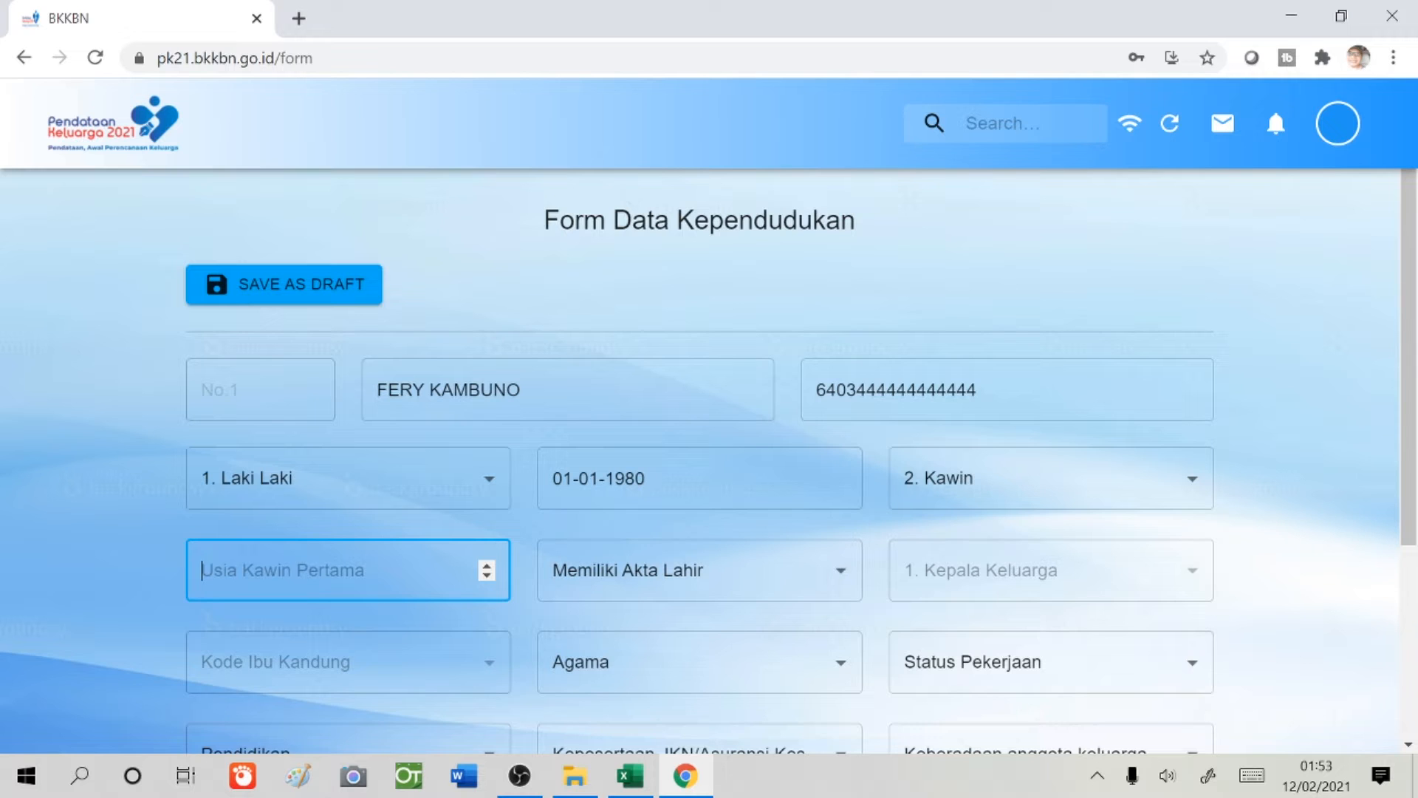
text(25)
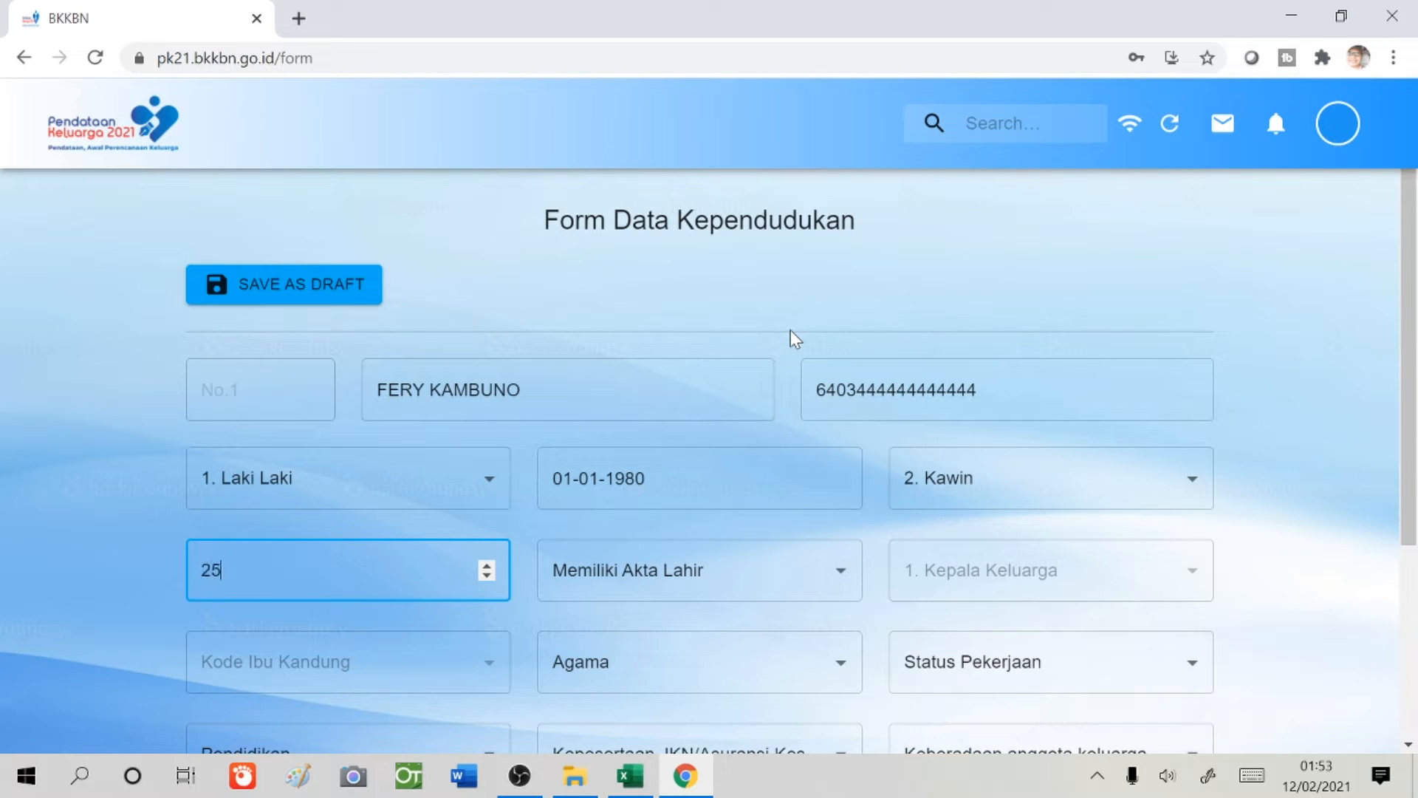
click(810, 588)
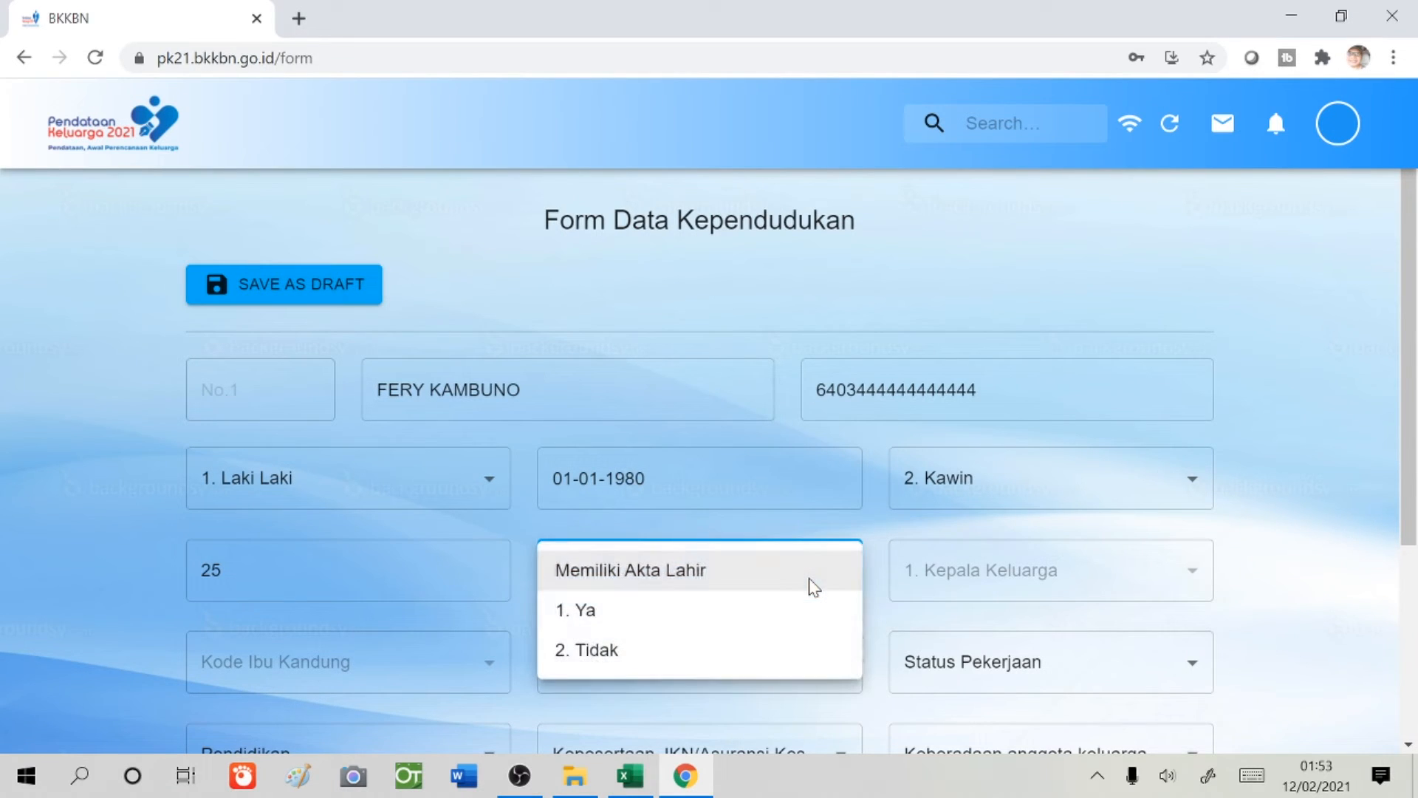
click(738, 615)
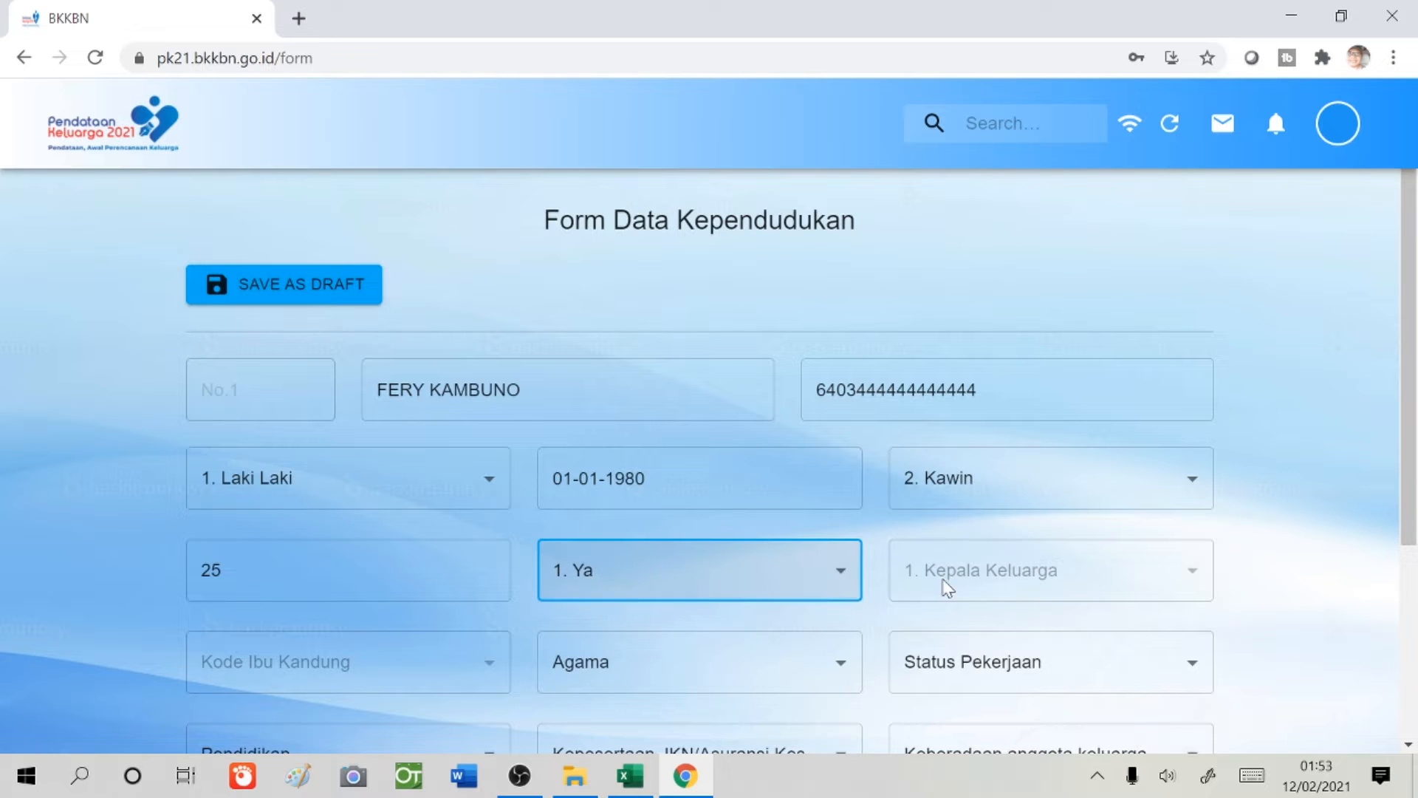
- Set religion Islam, employment Pegawai Swasta and education Tamat SLTA/Sederajat
scroll(630, 589, down, 1)
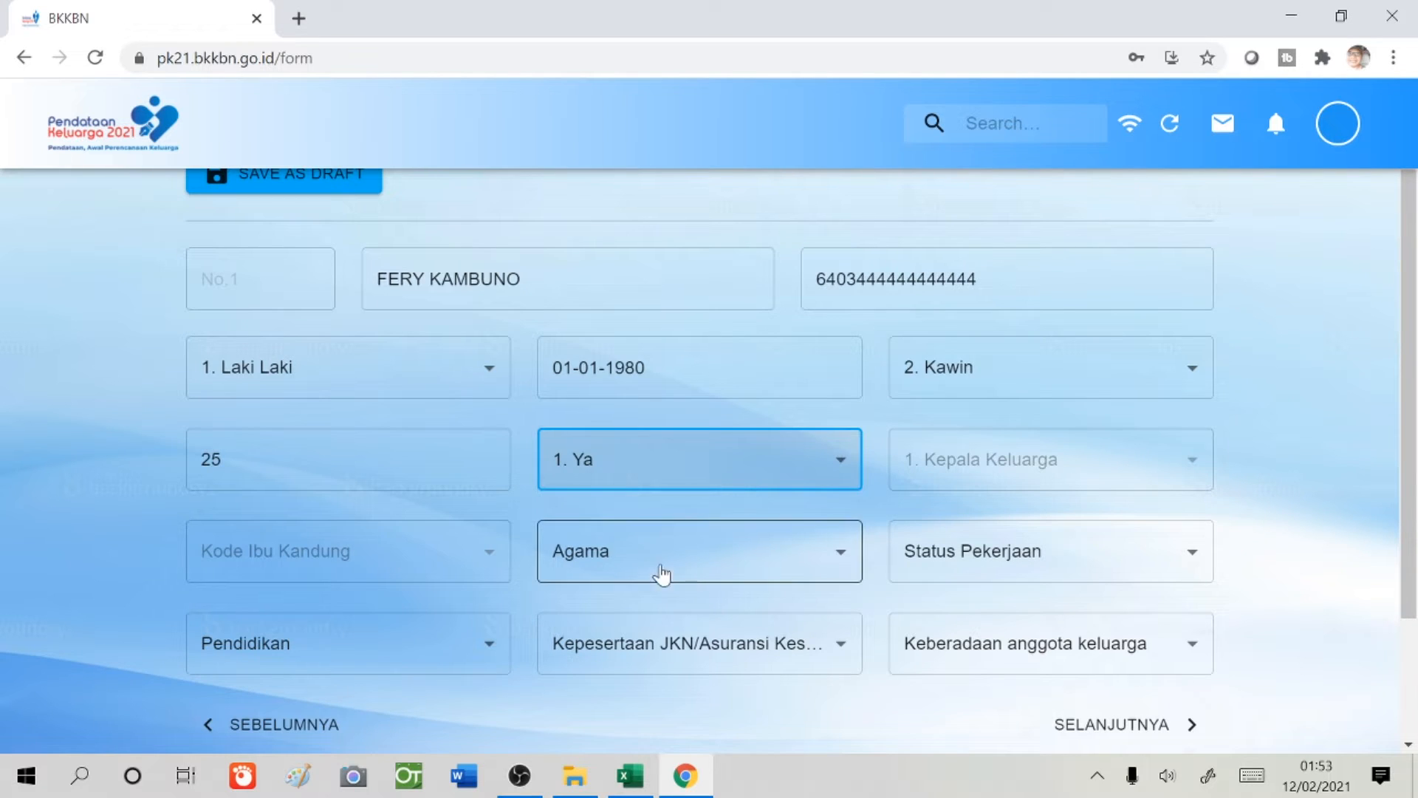
click(690, 569)
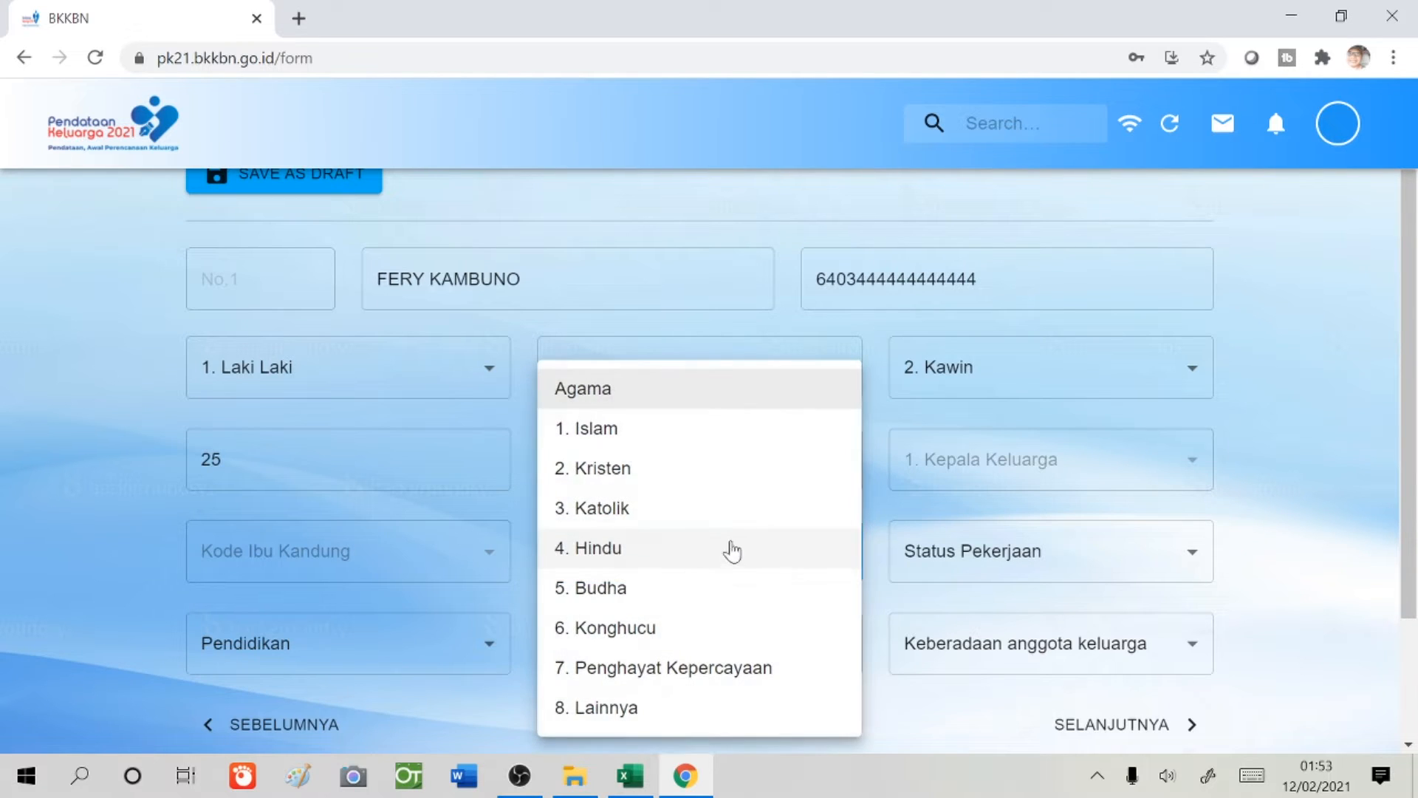
click(652, 439)
click(1141, 558)
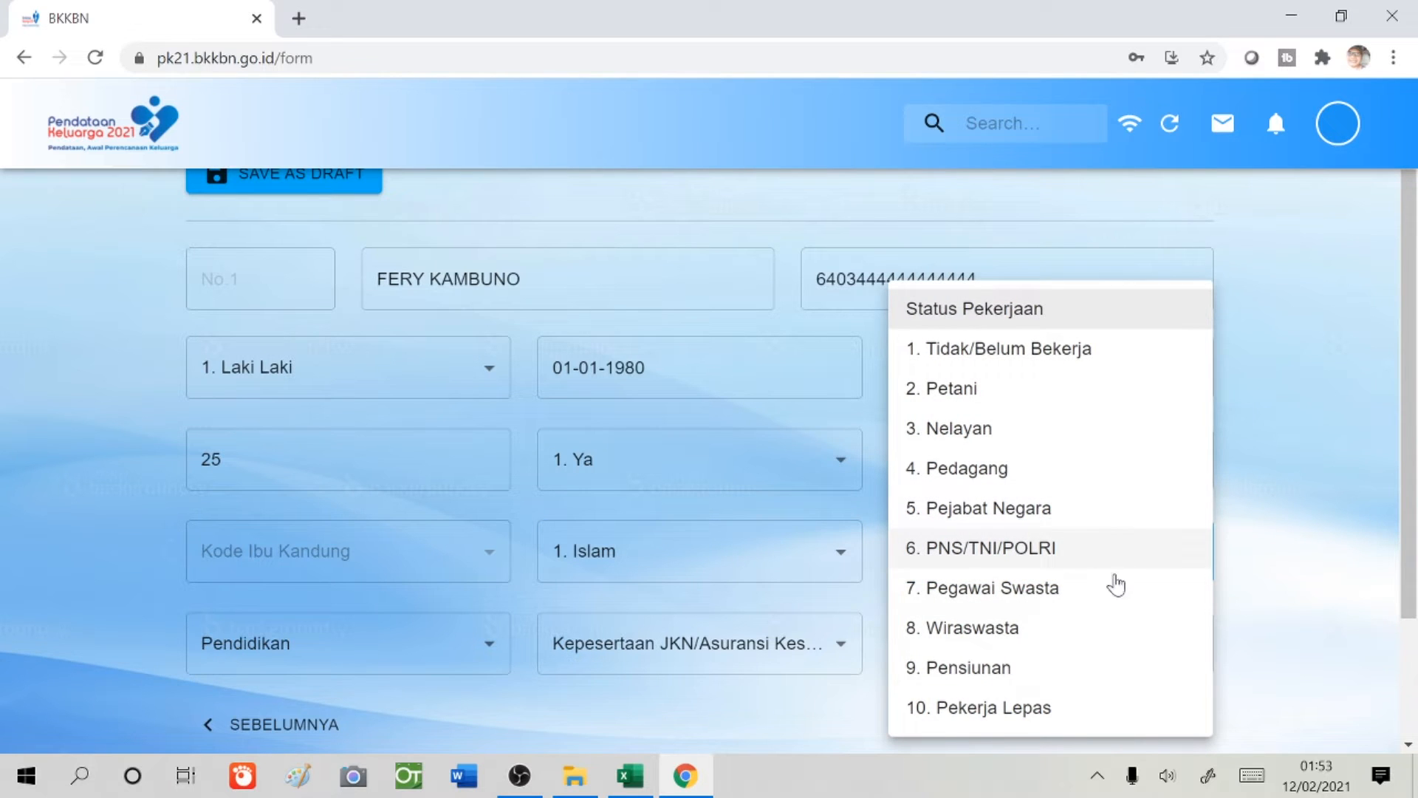
click(1070, 602)
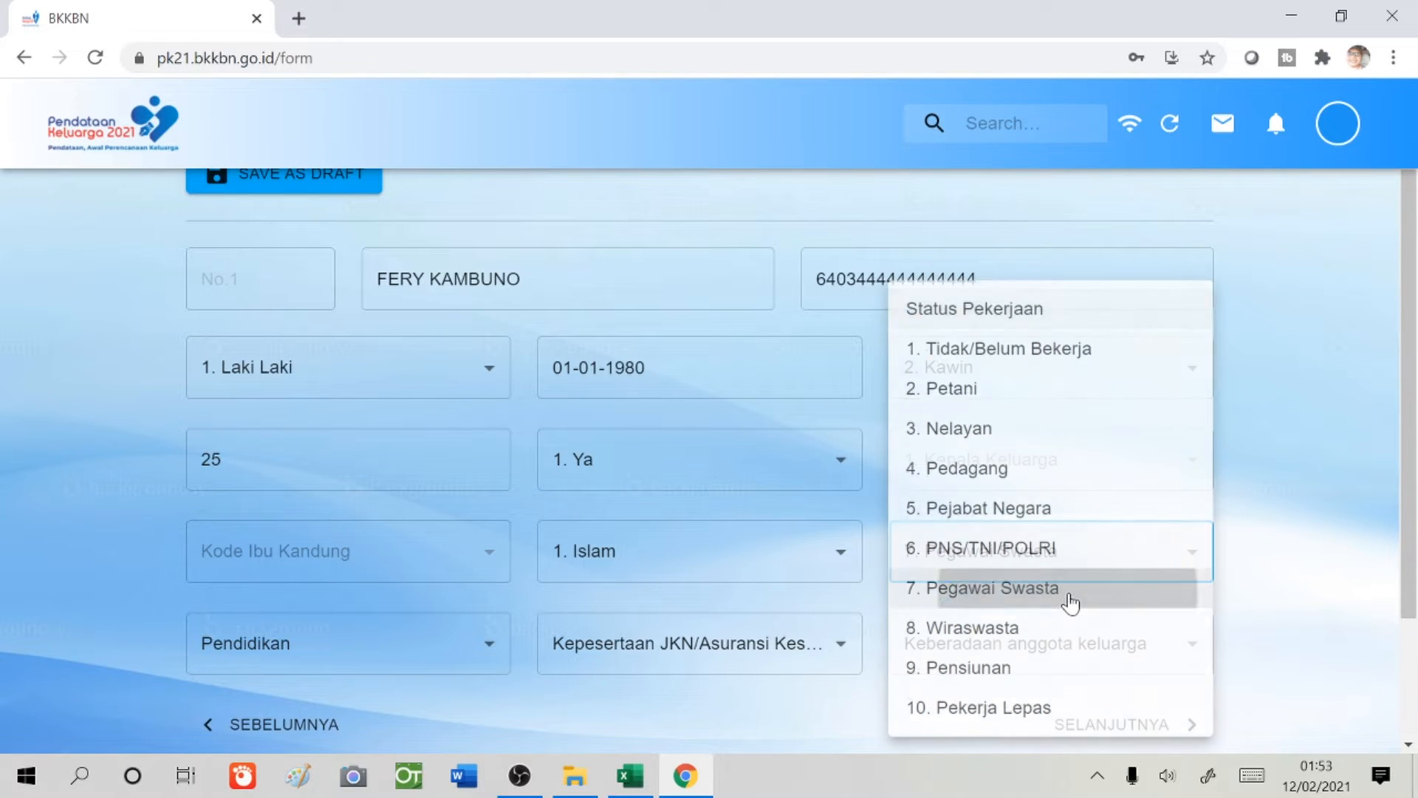
click(449, 647)
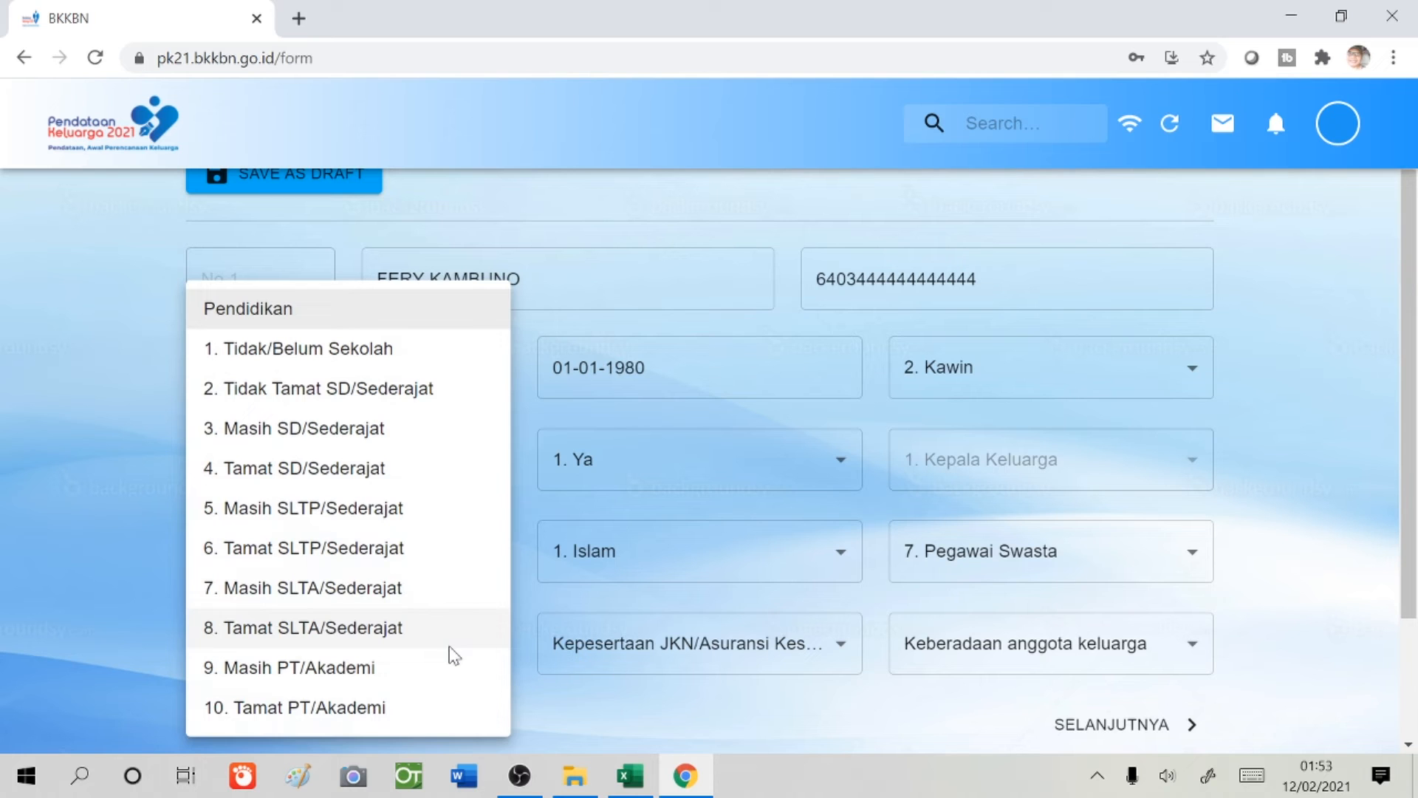
click(319, 637)
- Set health insurance BPJS-Non PBI and whereabouts Di Dalam Rumah, then continue to member No.2
click(819, 657)
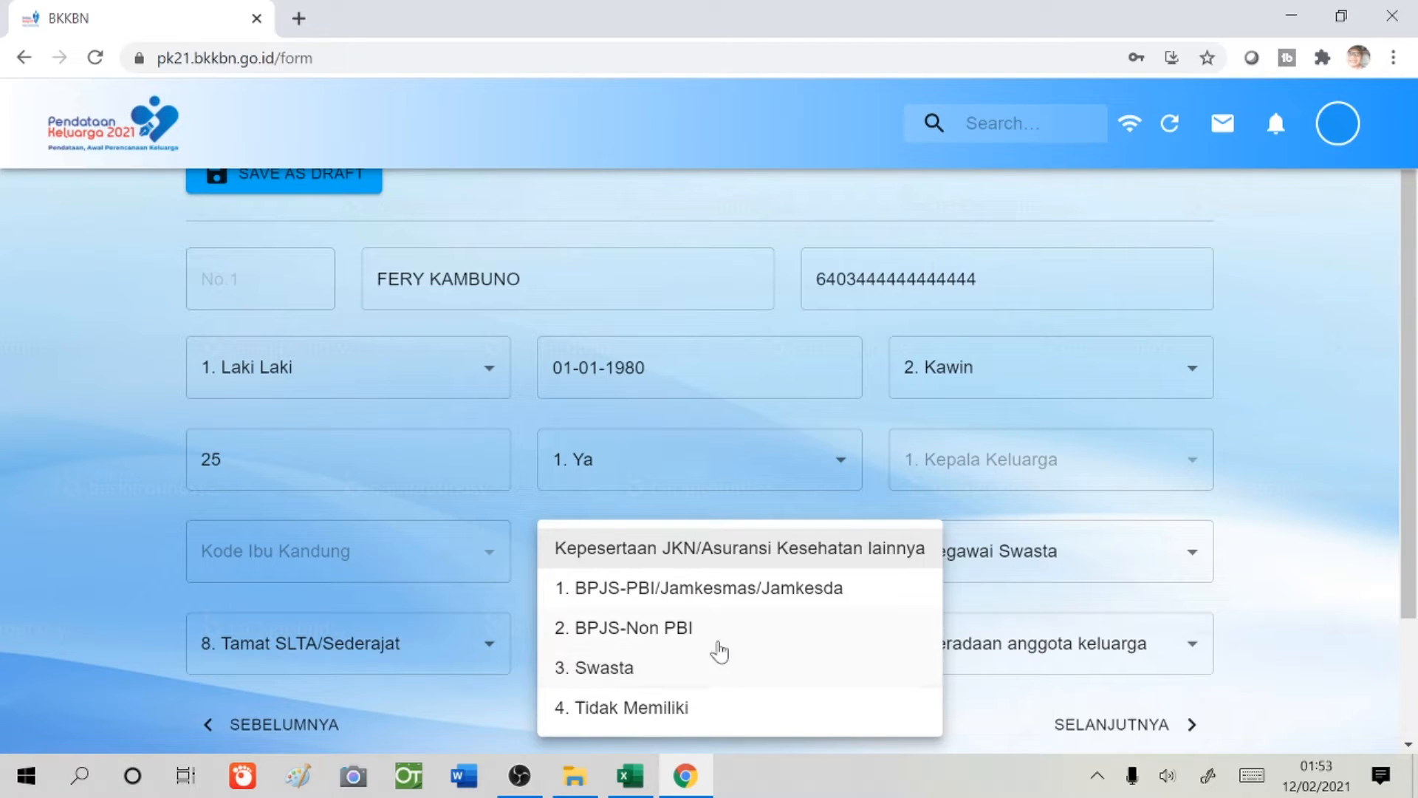
click(689, 641)
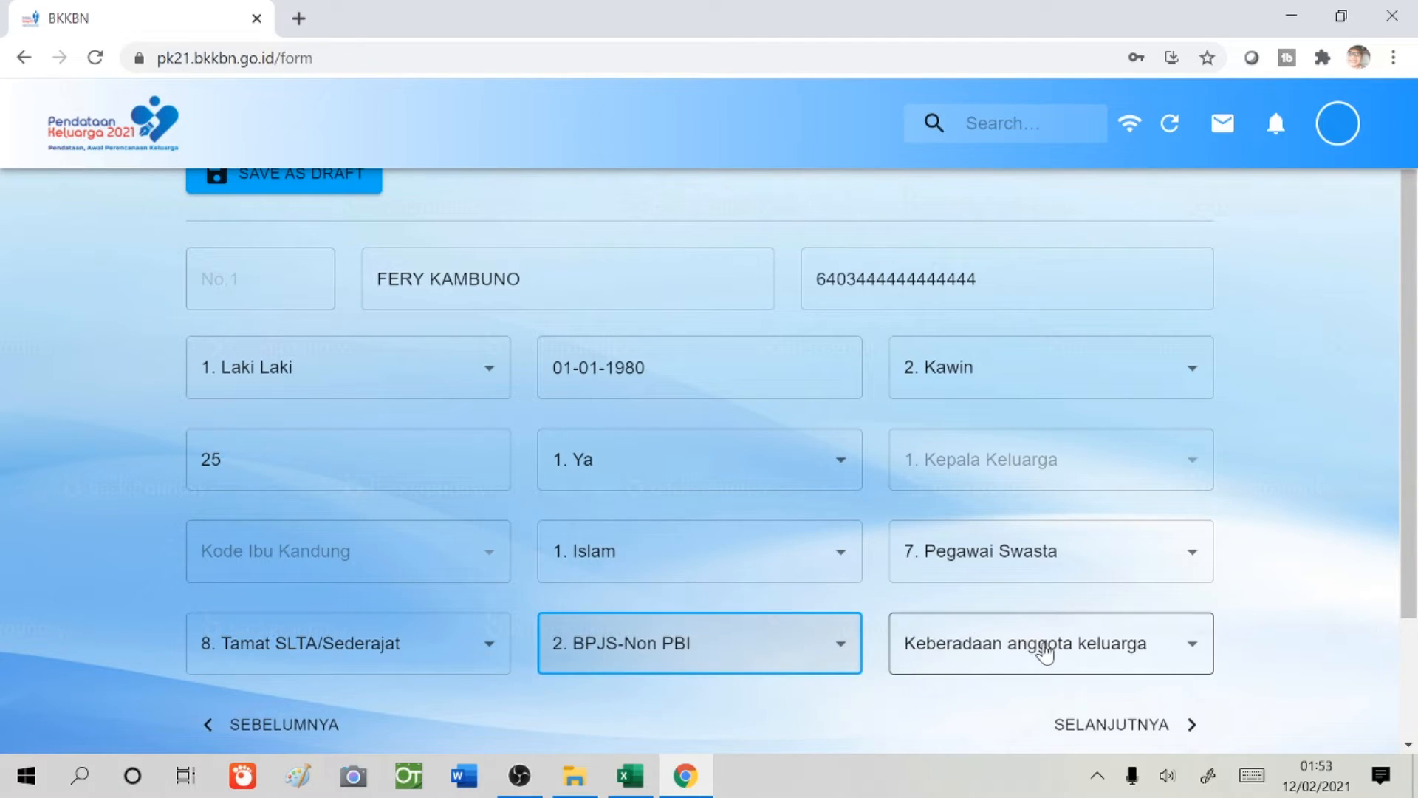
click(1184, 672)
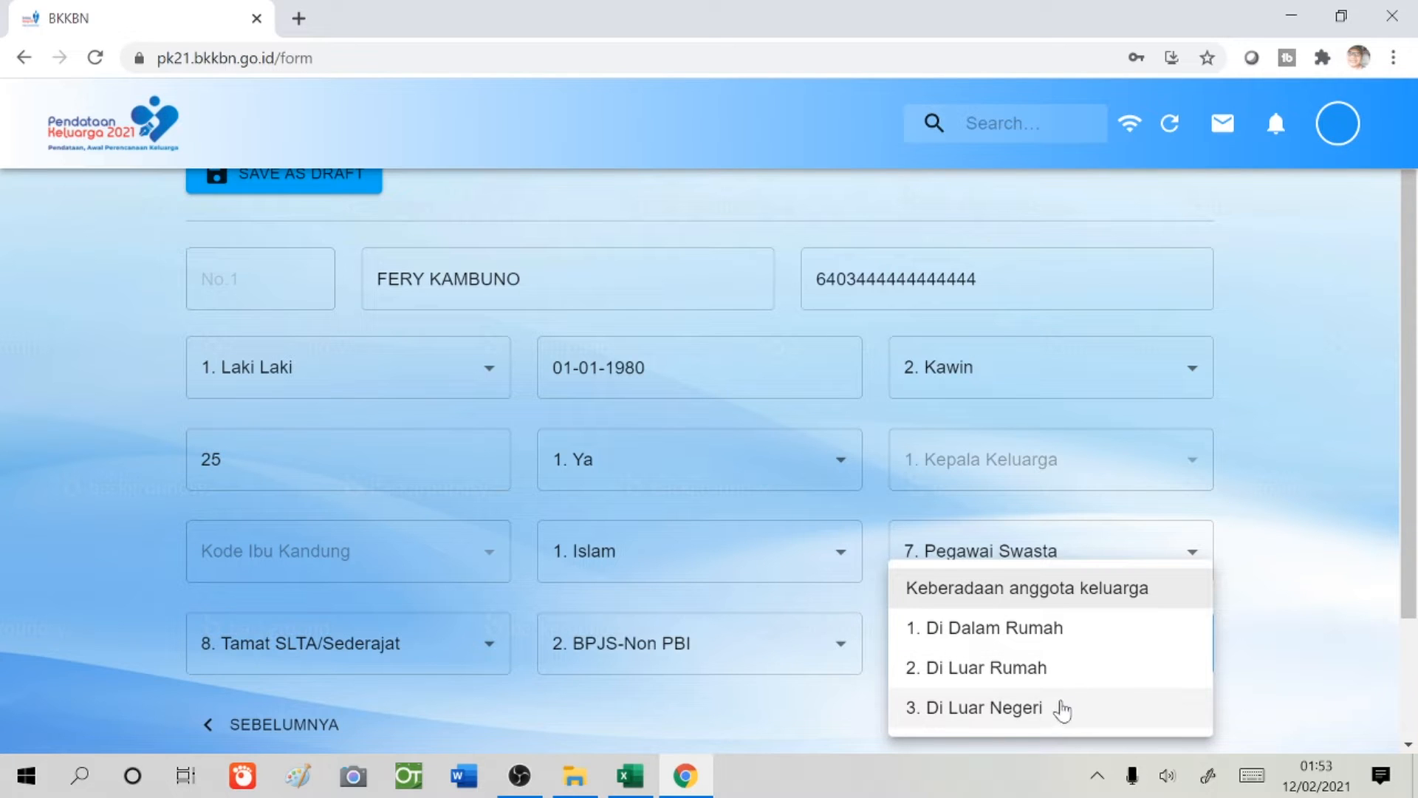
click(1057, 634)
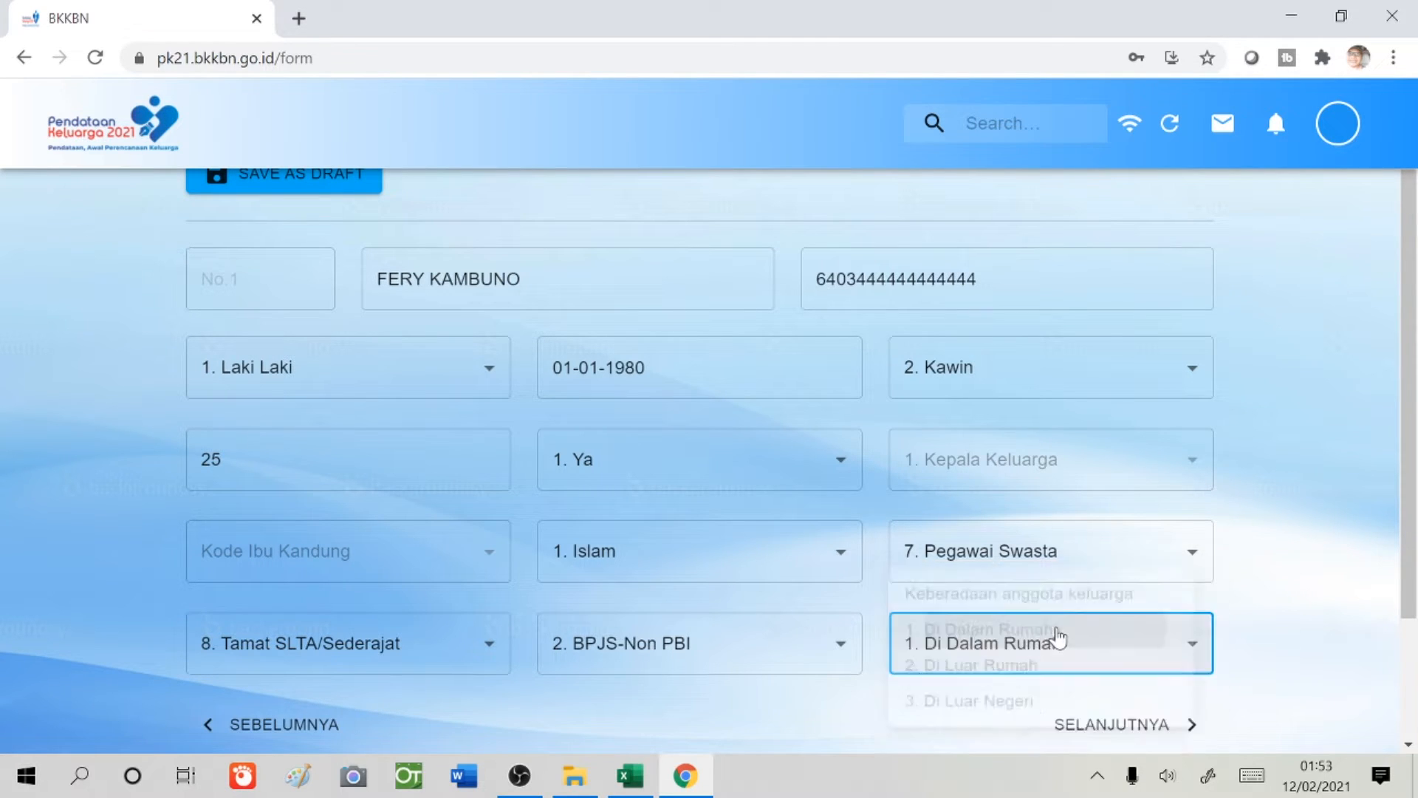
click(1124, 726)
- Enter member No.2's full name and NIK
scroll(495, 339, up, 2)
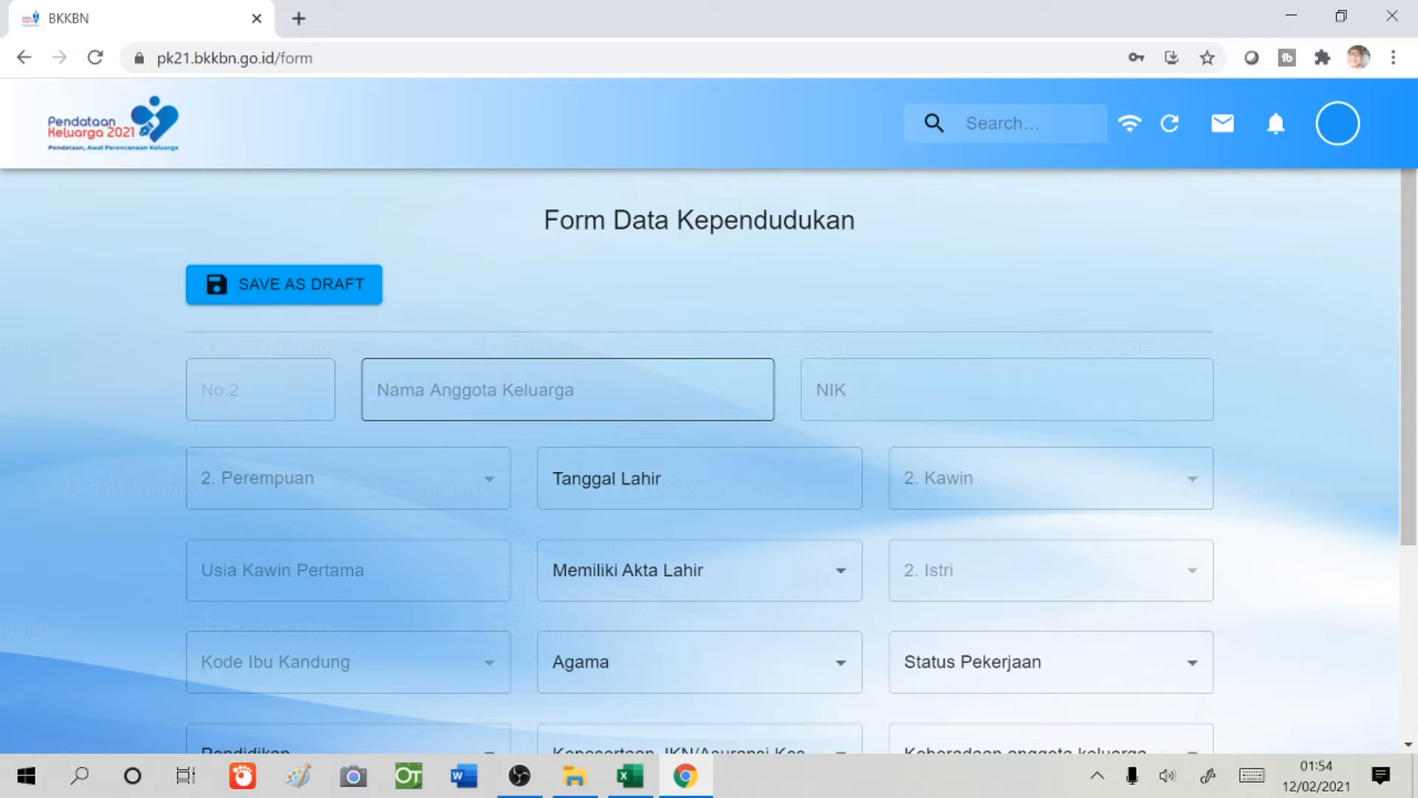
click(567, 390)
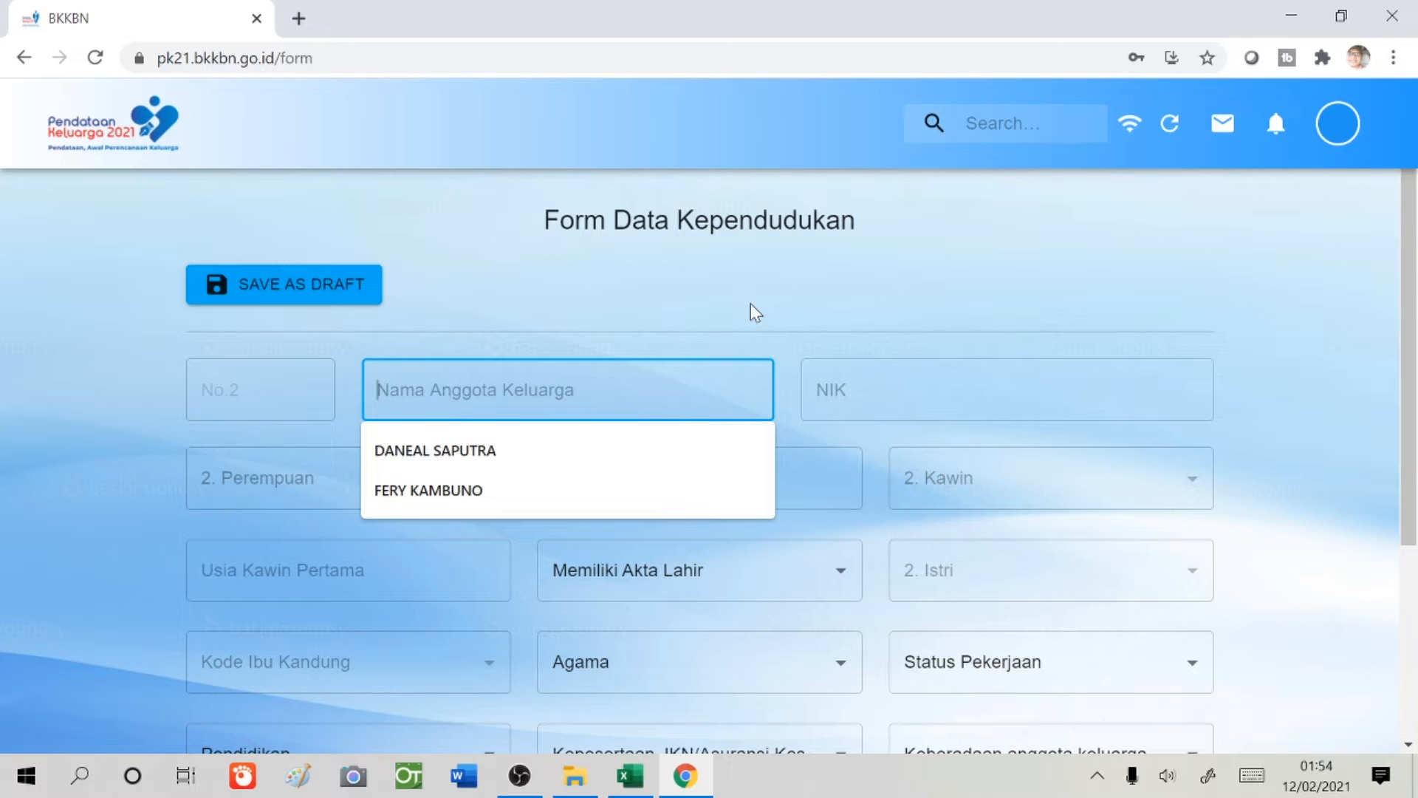
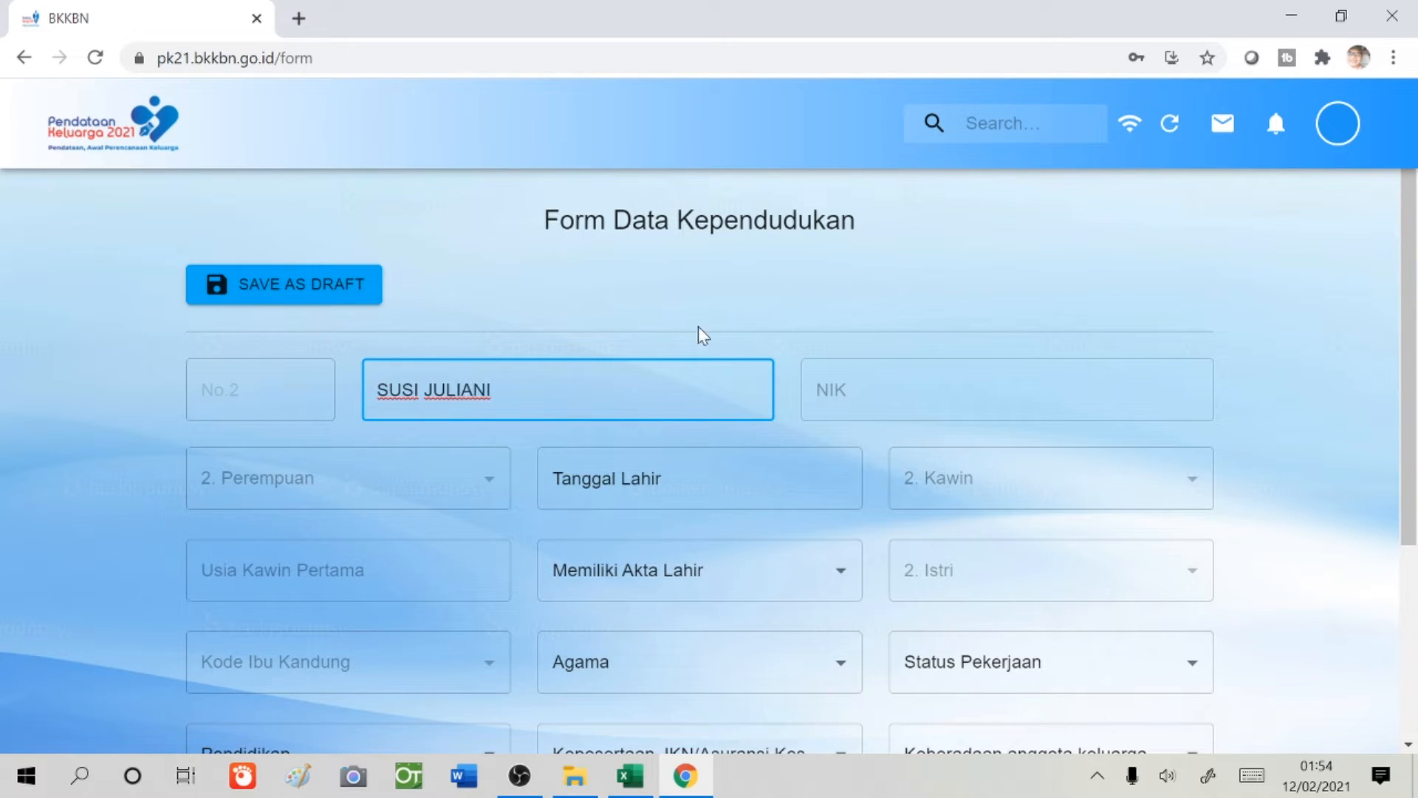
key(Tab)
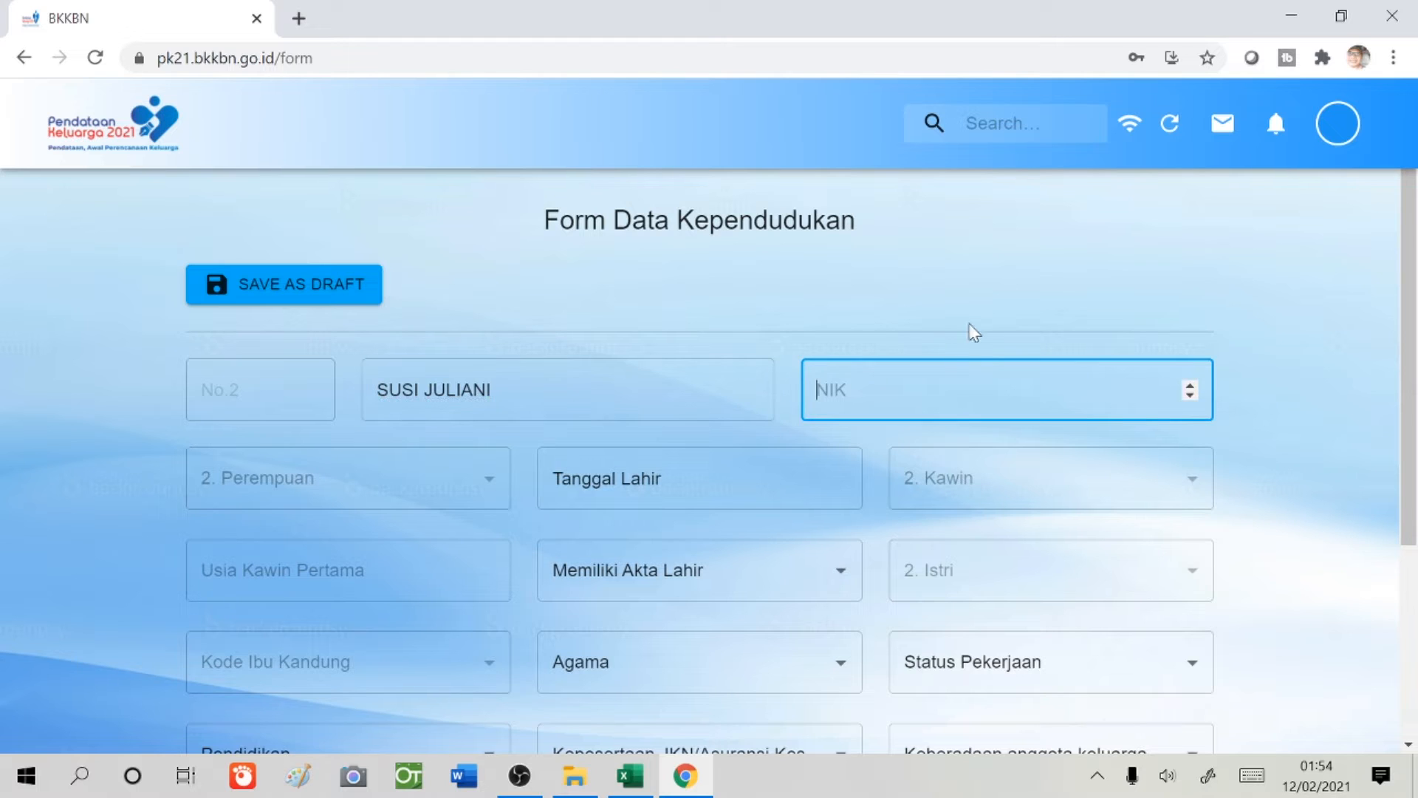
text(6403888888888888)
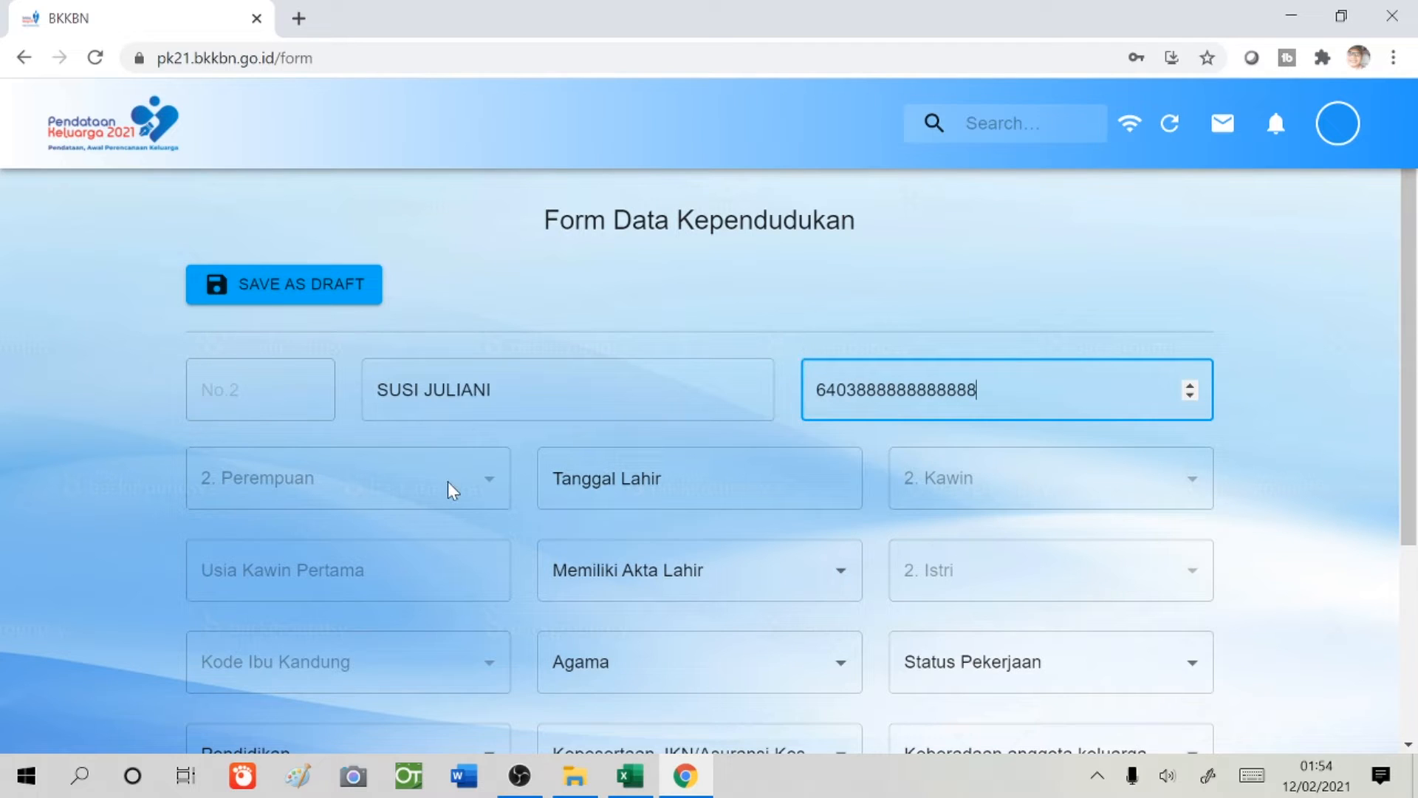
- Pick 1 January 1985 as member No.2's birth date
click(621, 486)
scroll(686, 502, up, 5)
scroll(686, 502, up, 20)
scroll(687, 506, up, 15)
scroll(695, 510, down, 20)
scroll(697, 523, down, 8)
scroll(697, 523, up, 12)
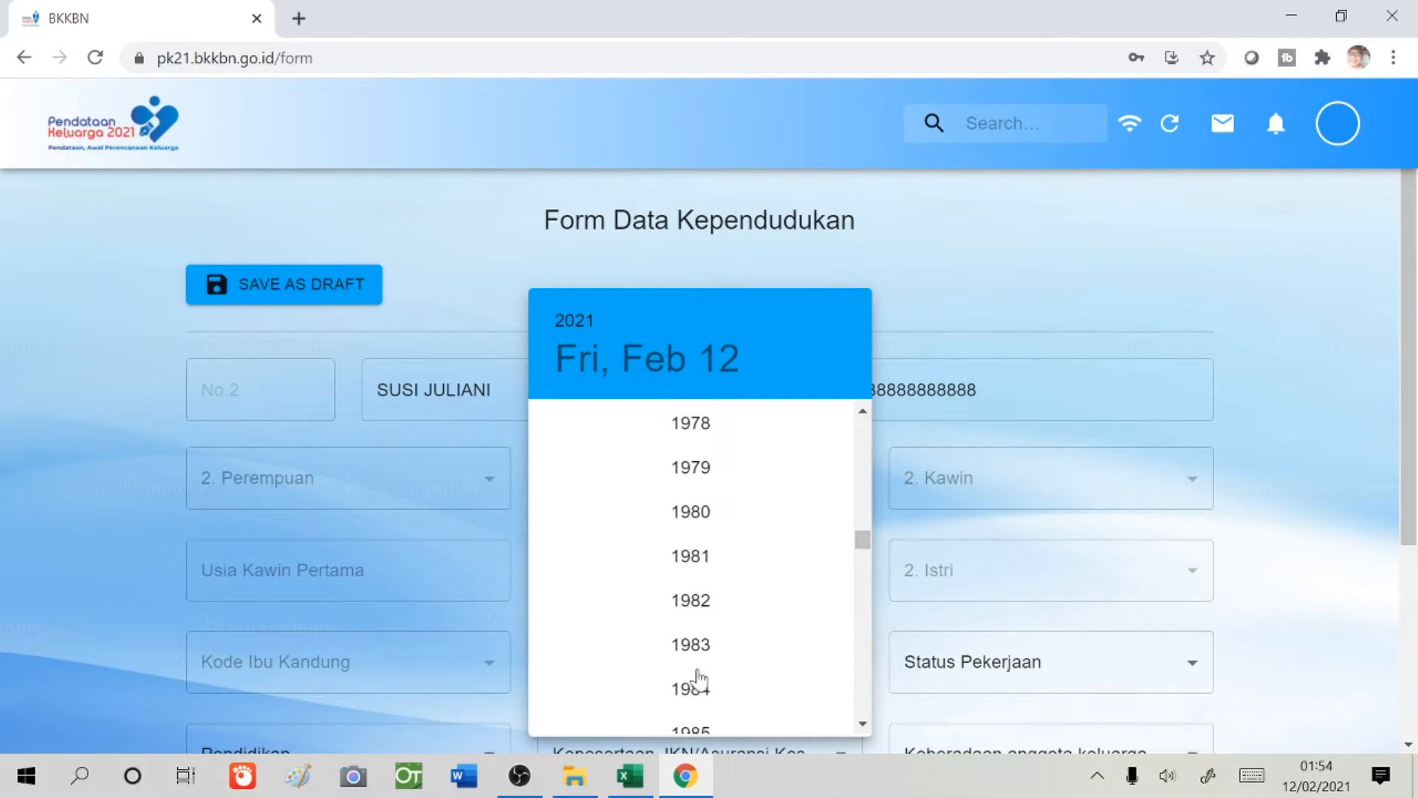
scroll(709, 687, down, 3)
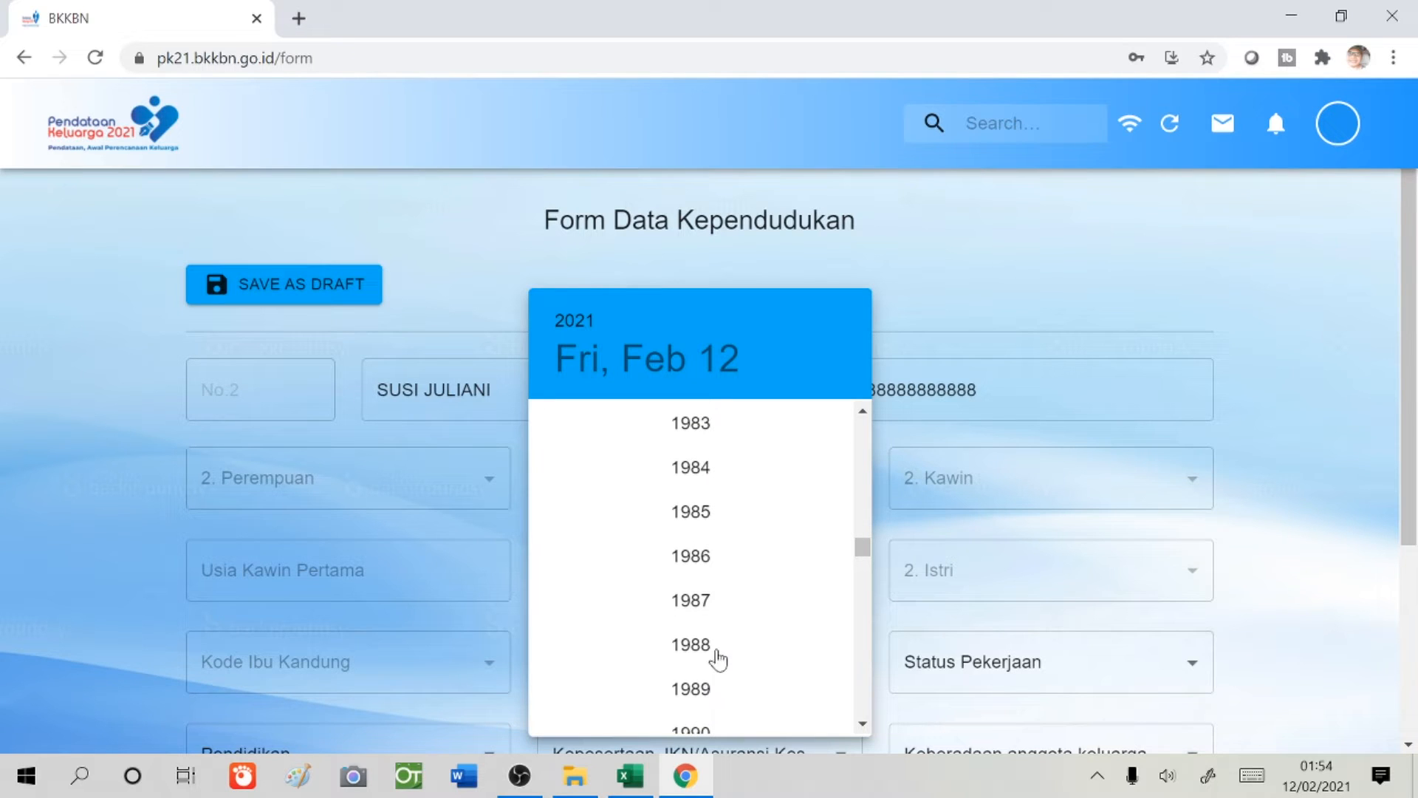
click(706, 518)
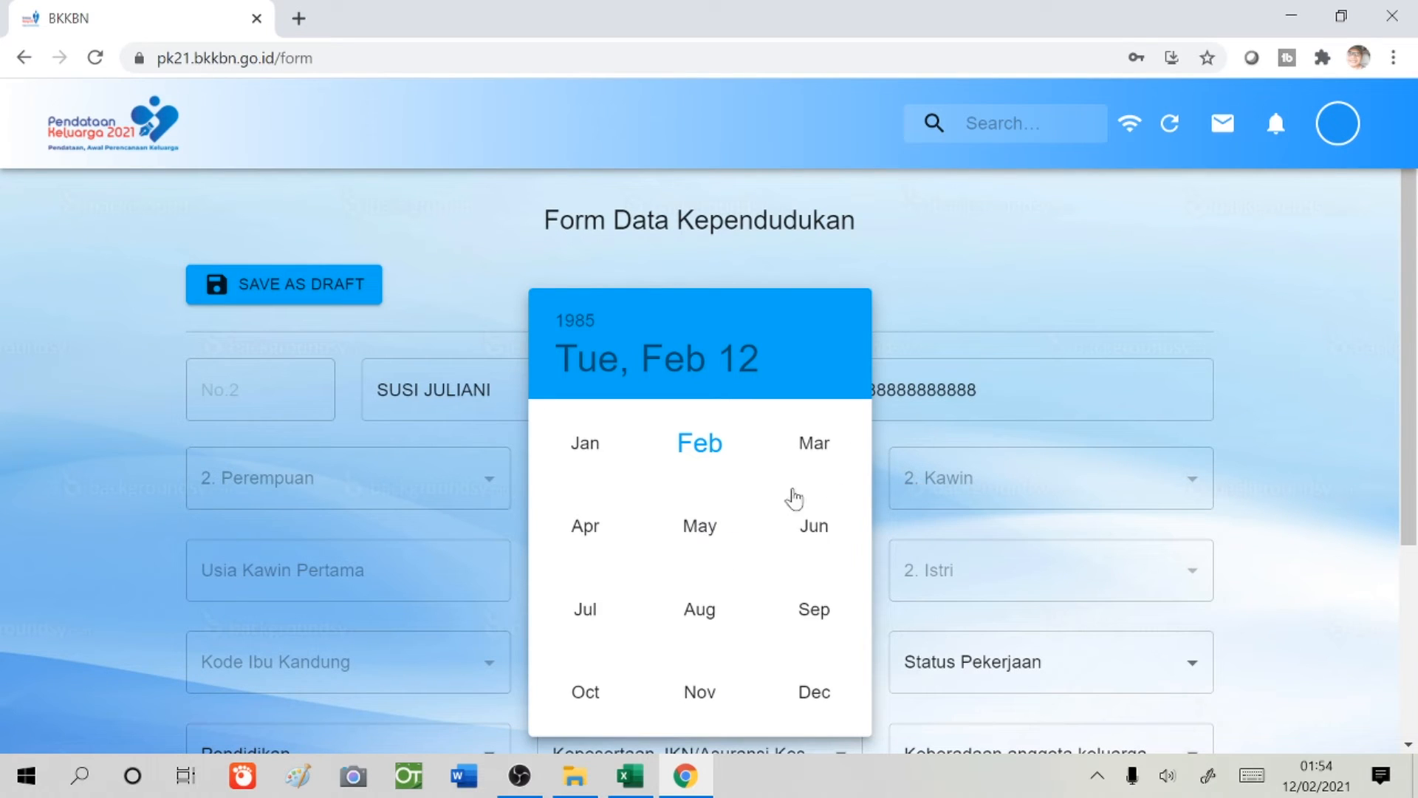
click(586, 443)
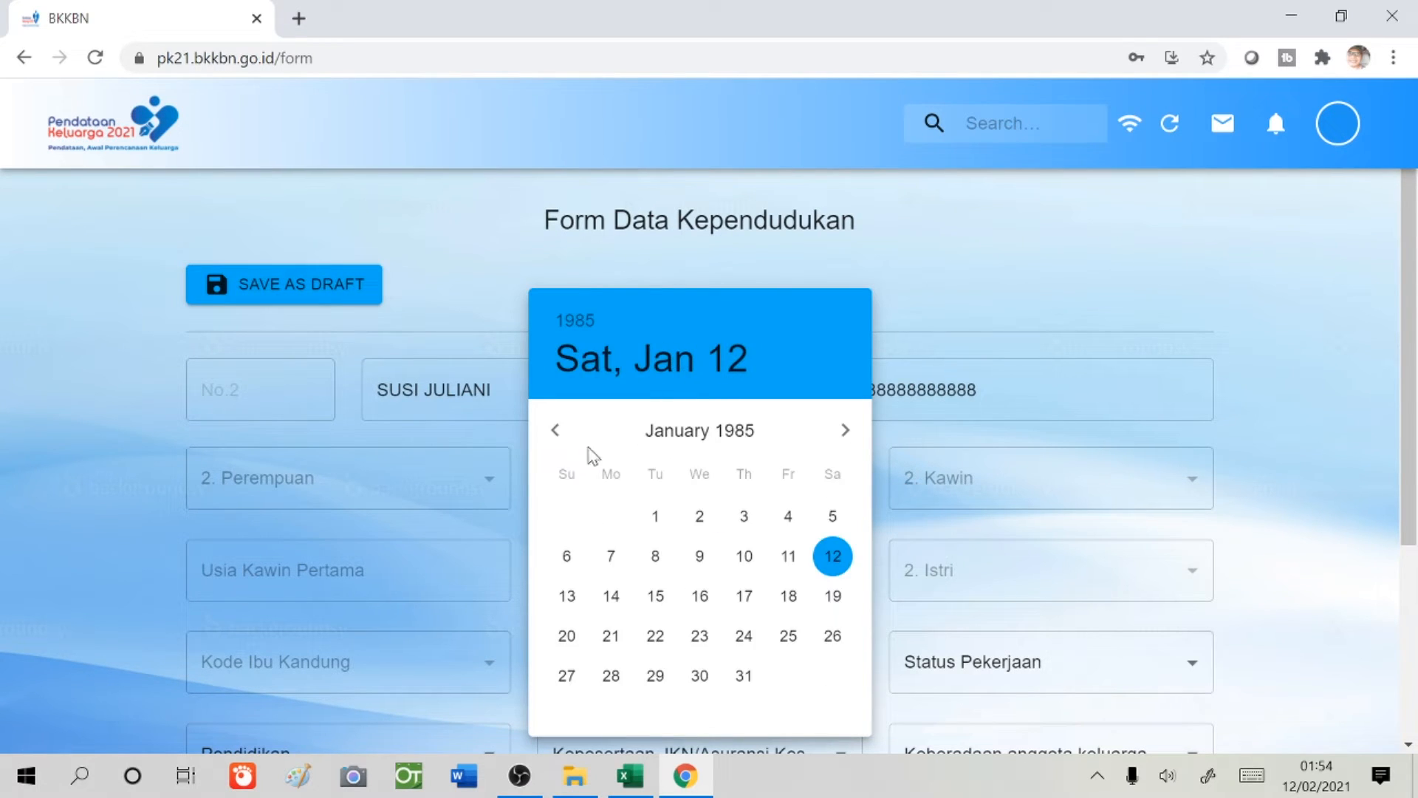
click(655, 517)
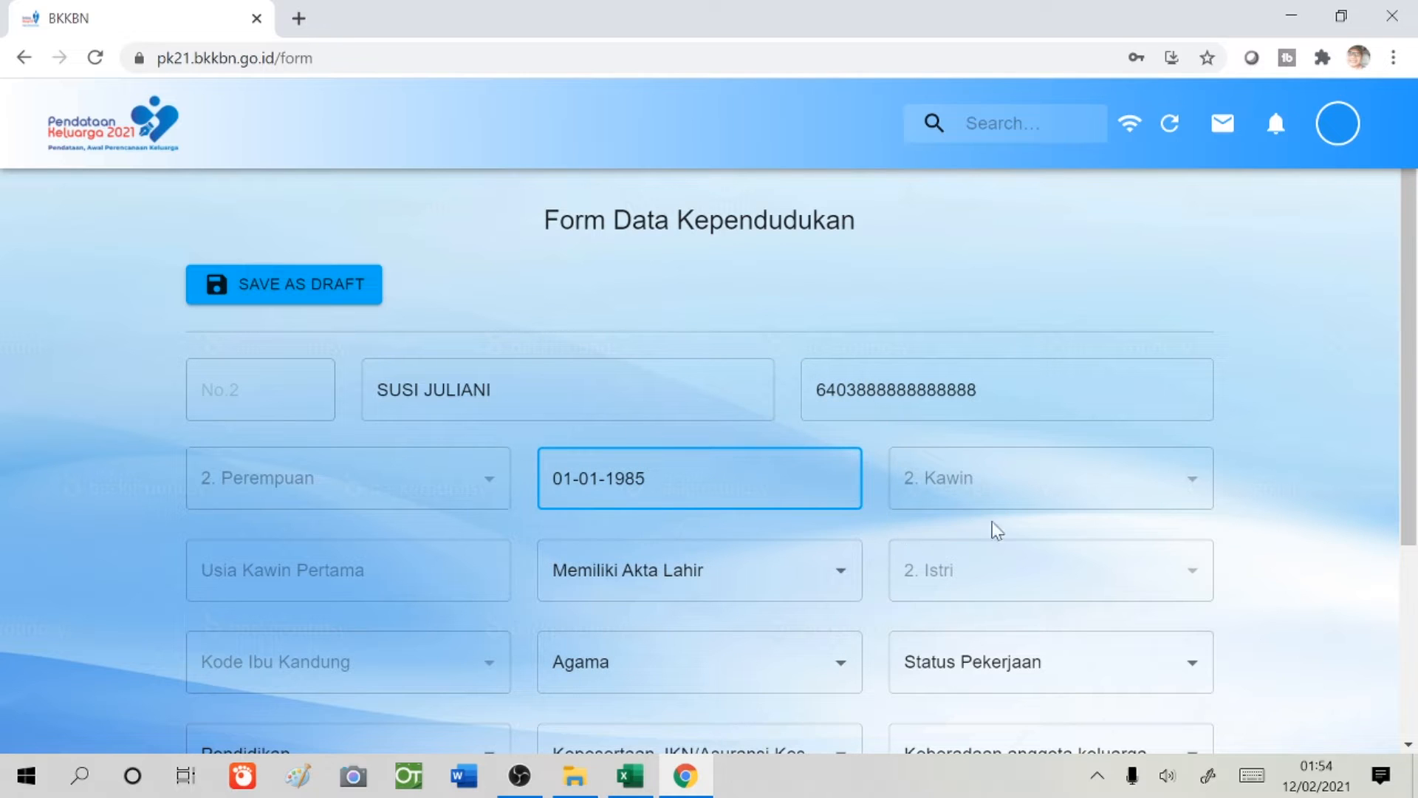
- Set age at first marriage 20, birth certificate Ya, religion Islam, occupation Tidak/Belum Bekerja
click(347, 571)
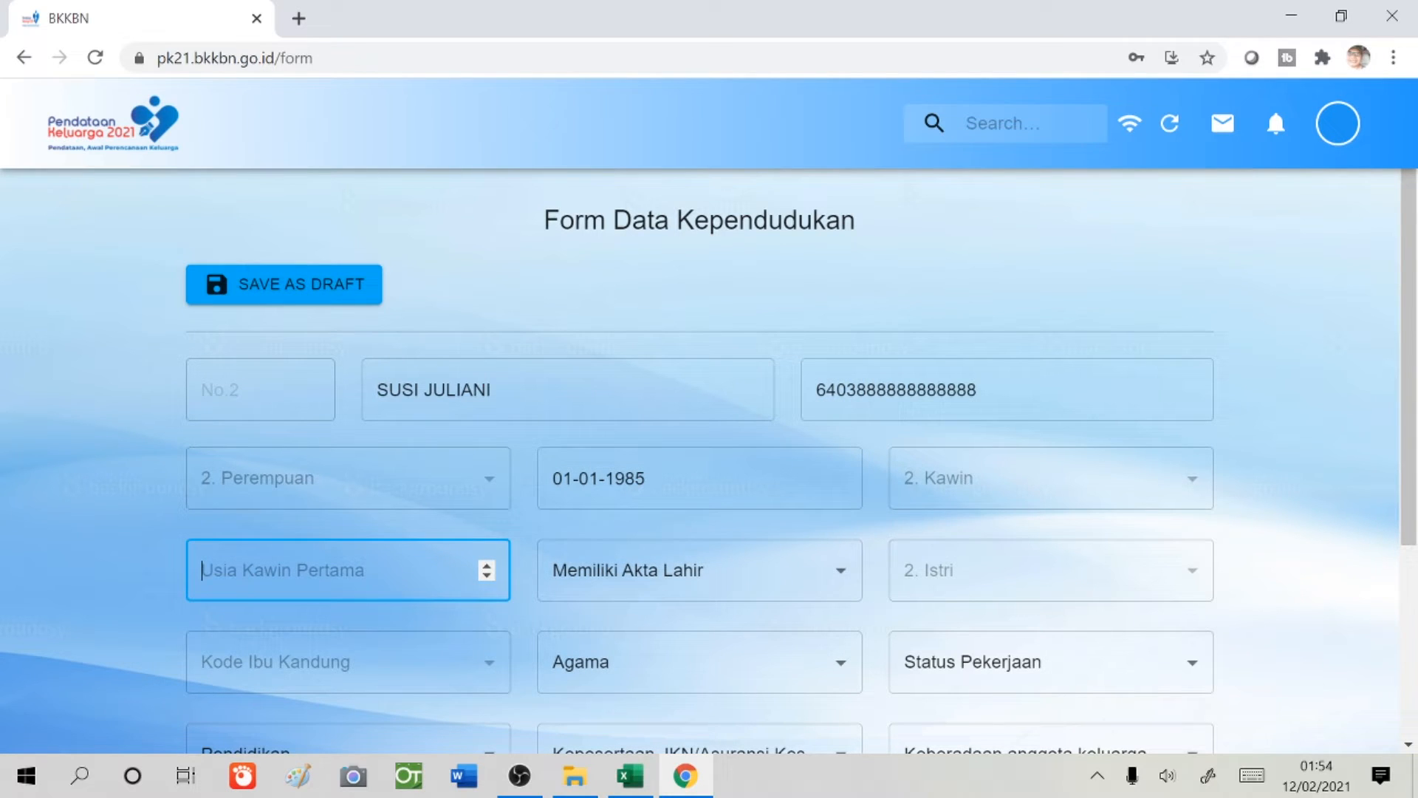
text(20)
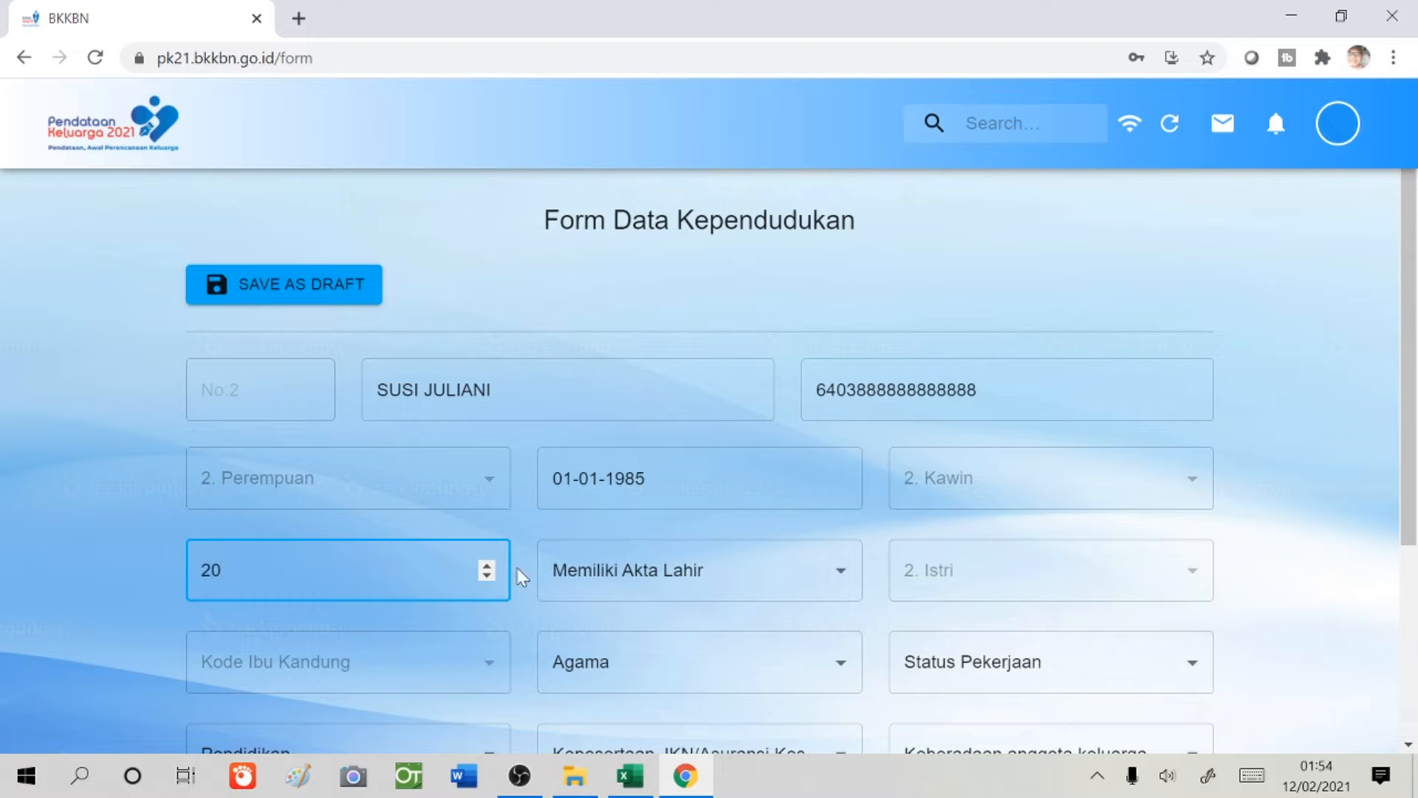
click(666, 571)
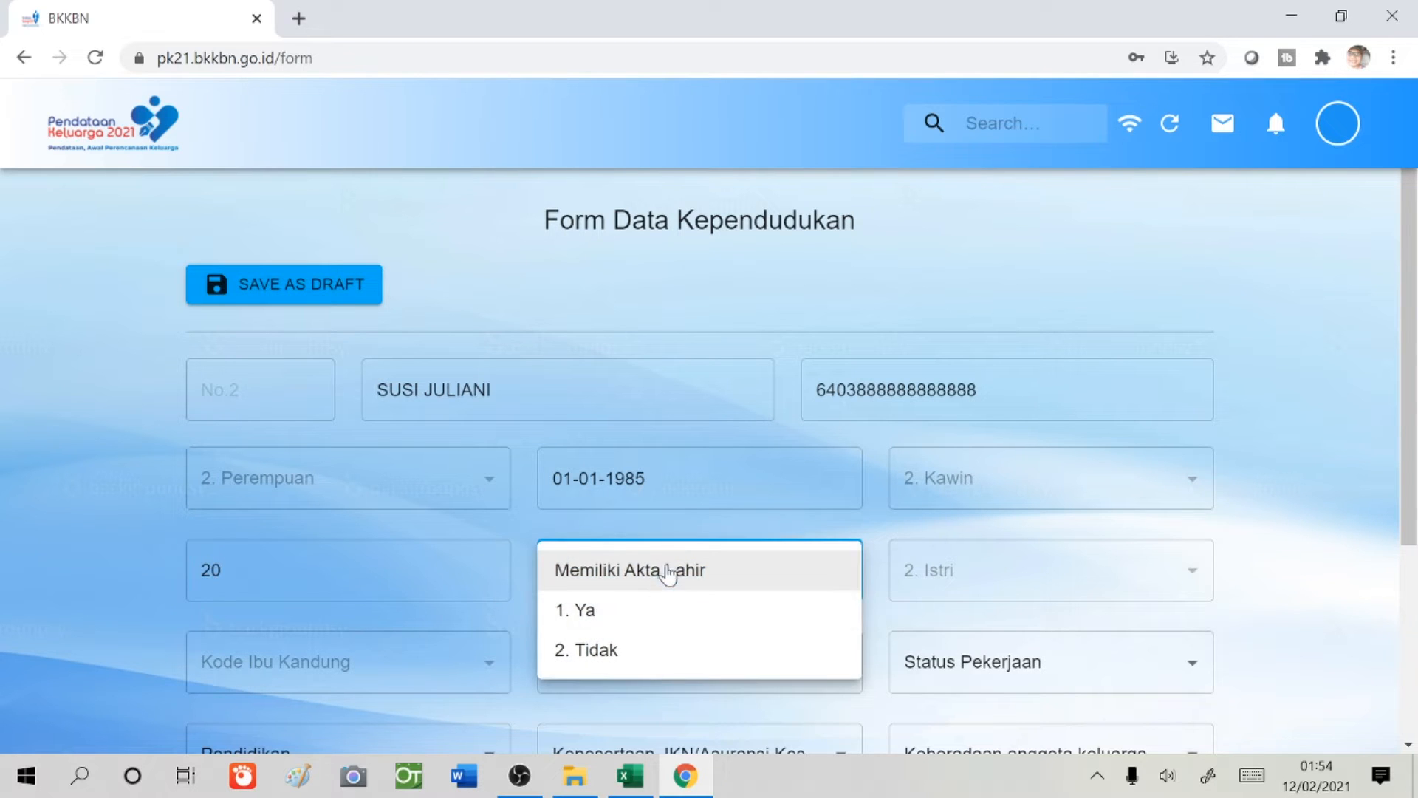
click(658, 620)
scroll(807, 619, down, 1)
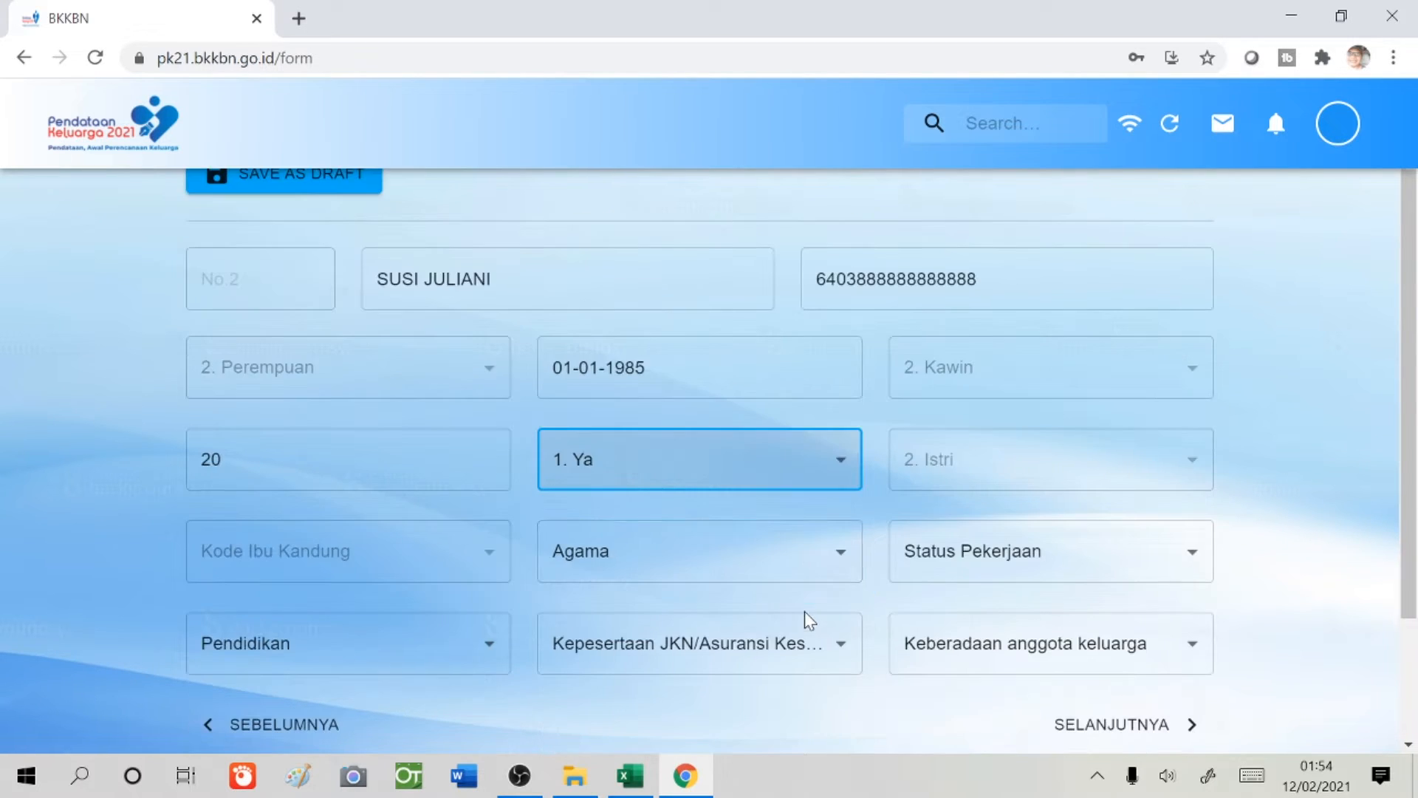
click(791, 563)
click(626, 428)
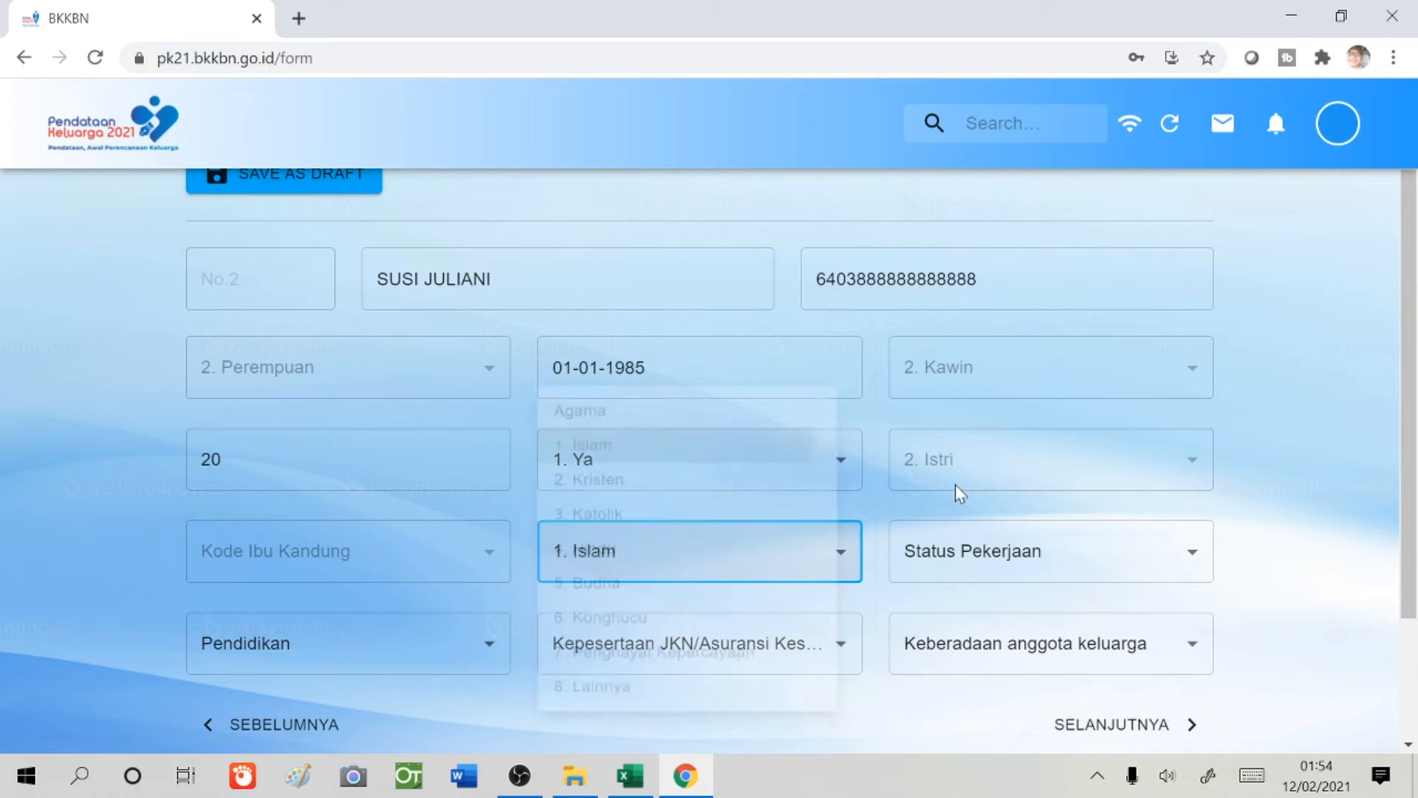
click(1088, 559)
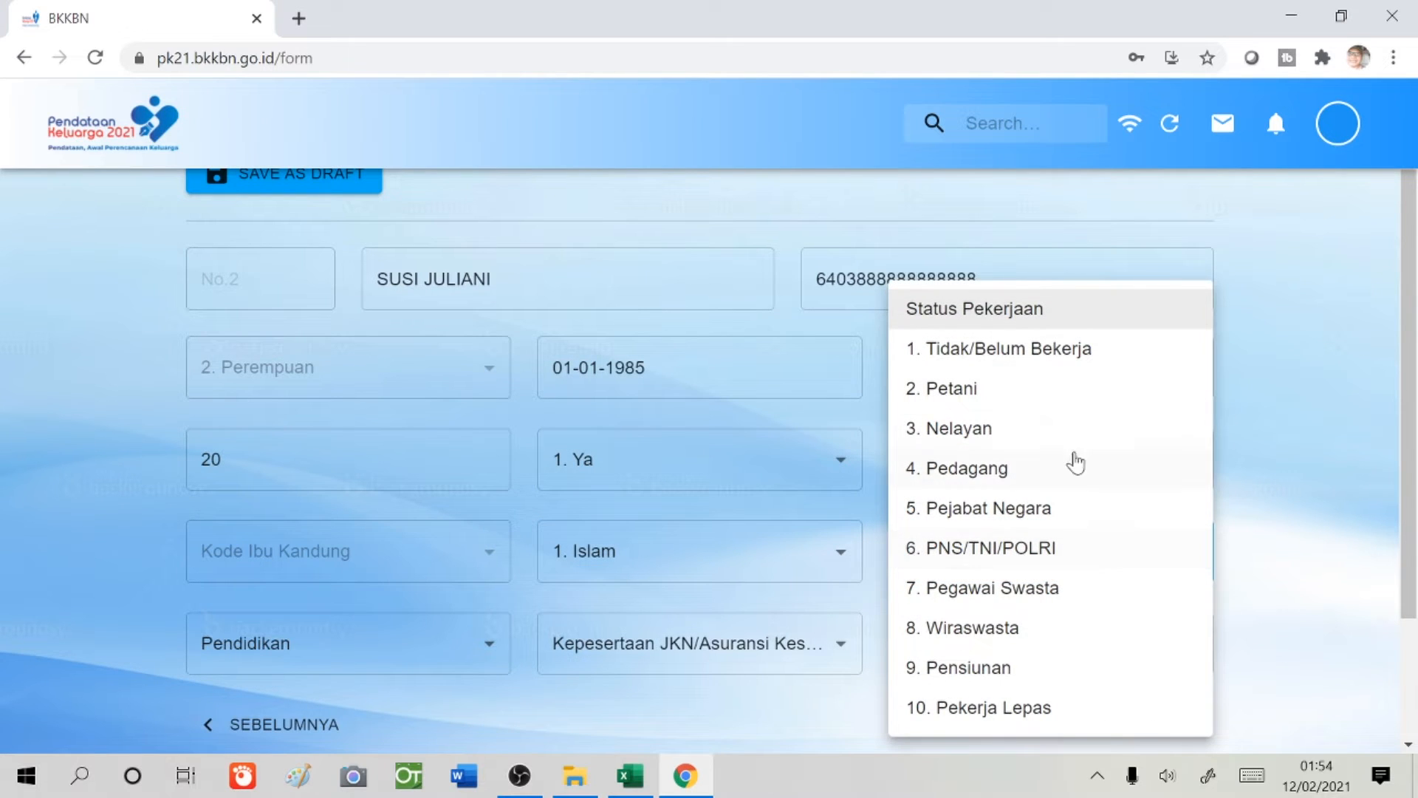
click(1066, 353)
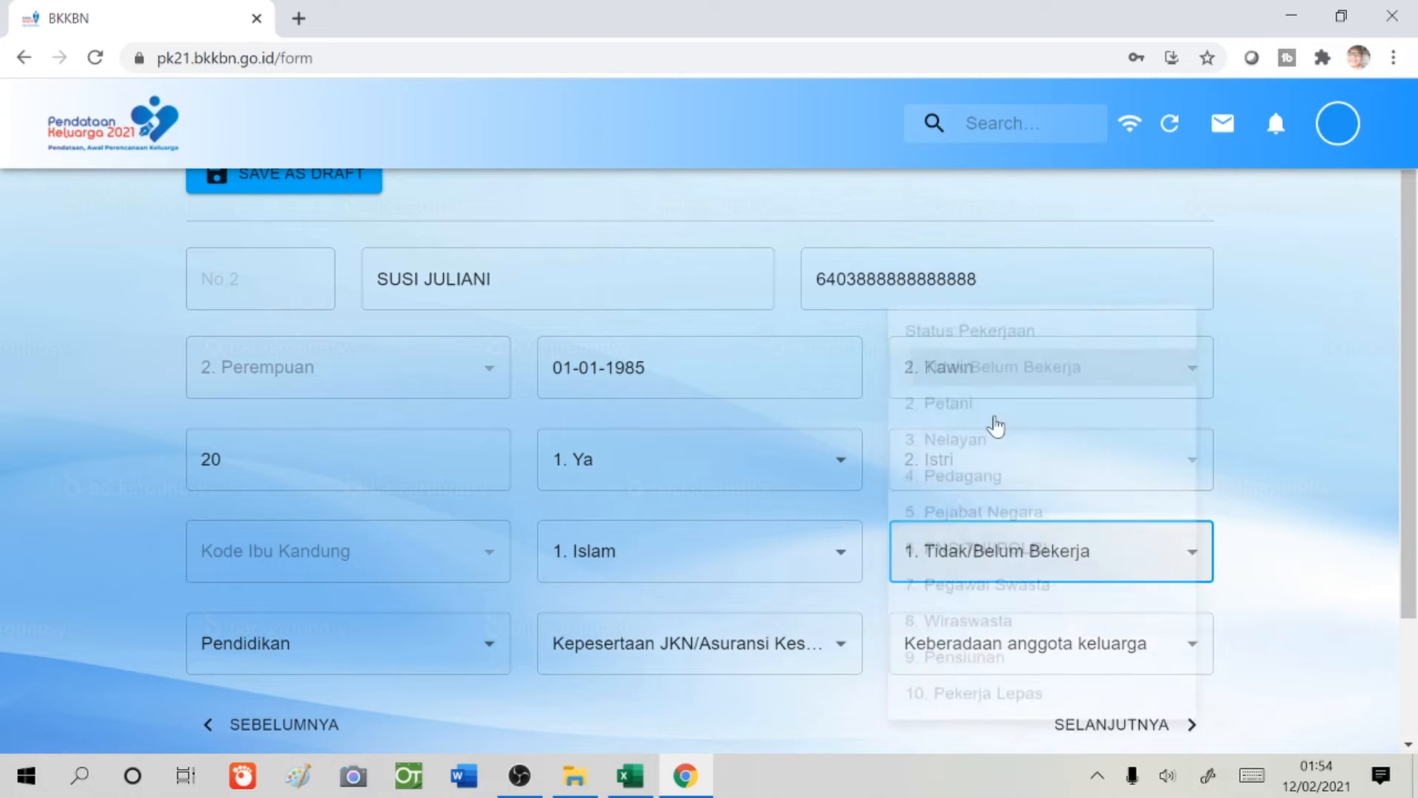
- Set education Tamat SLTA, insurance BPJS-Non PBI, presence Di Dalam Rumah, then continue to member No.3
click(447, 653)
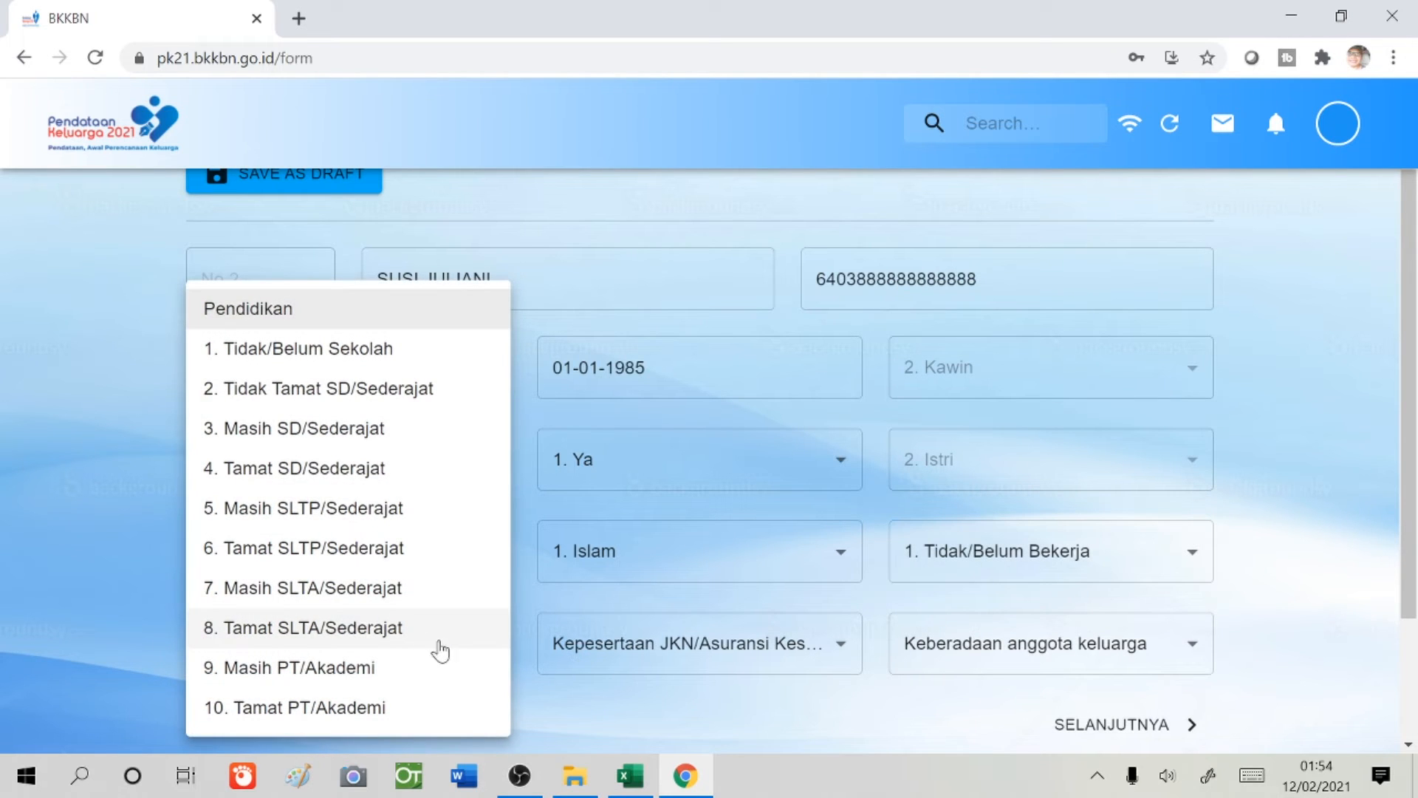
click(334, 629)
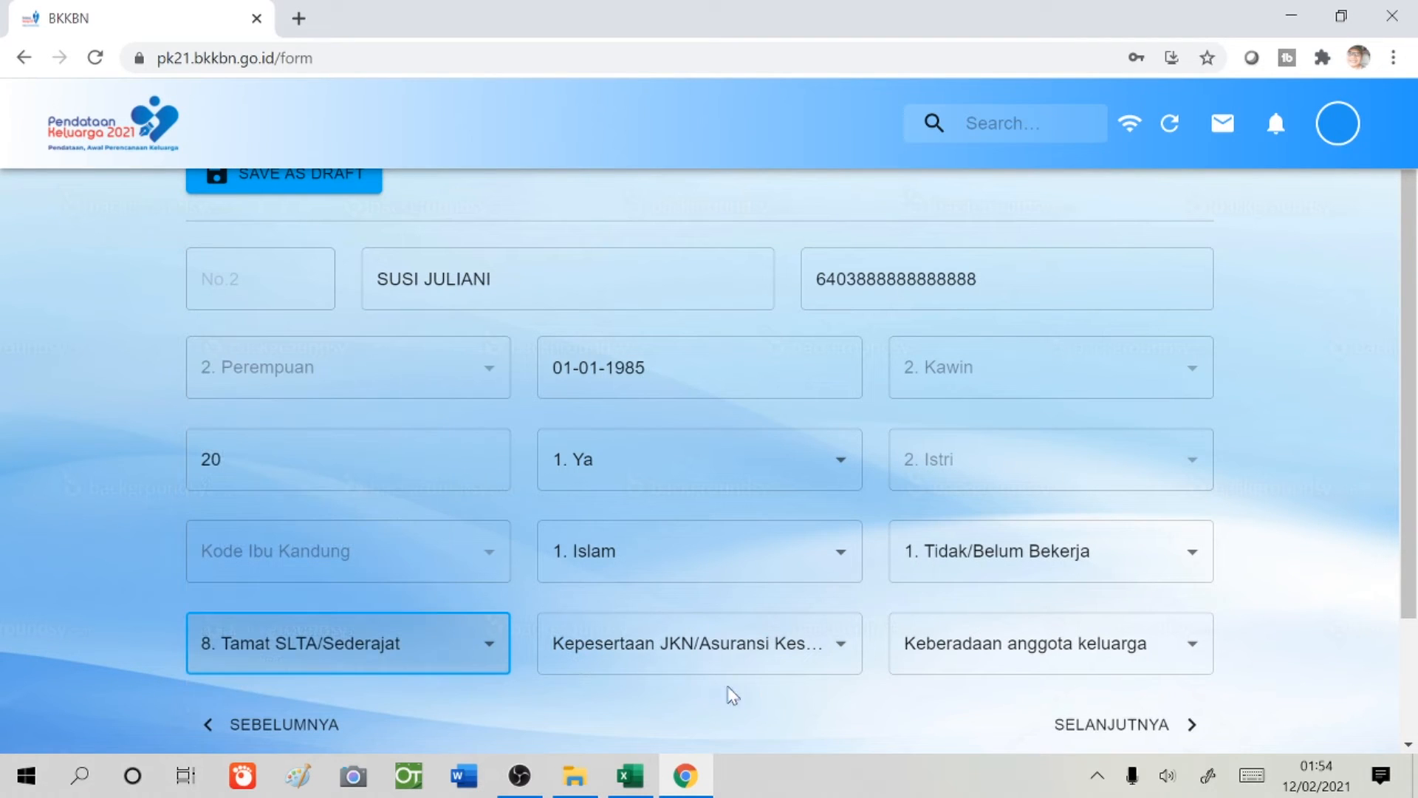
click(811, 661)
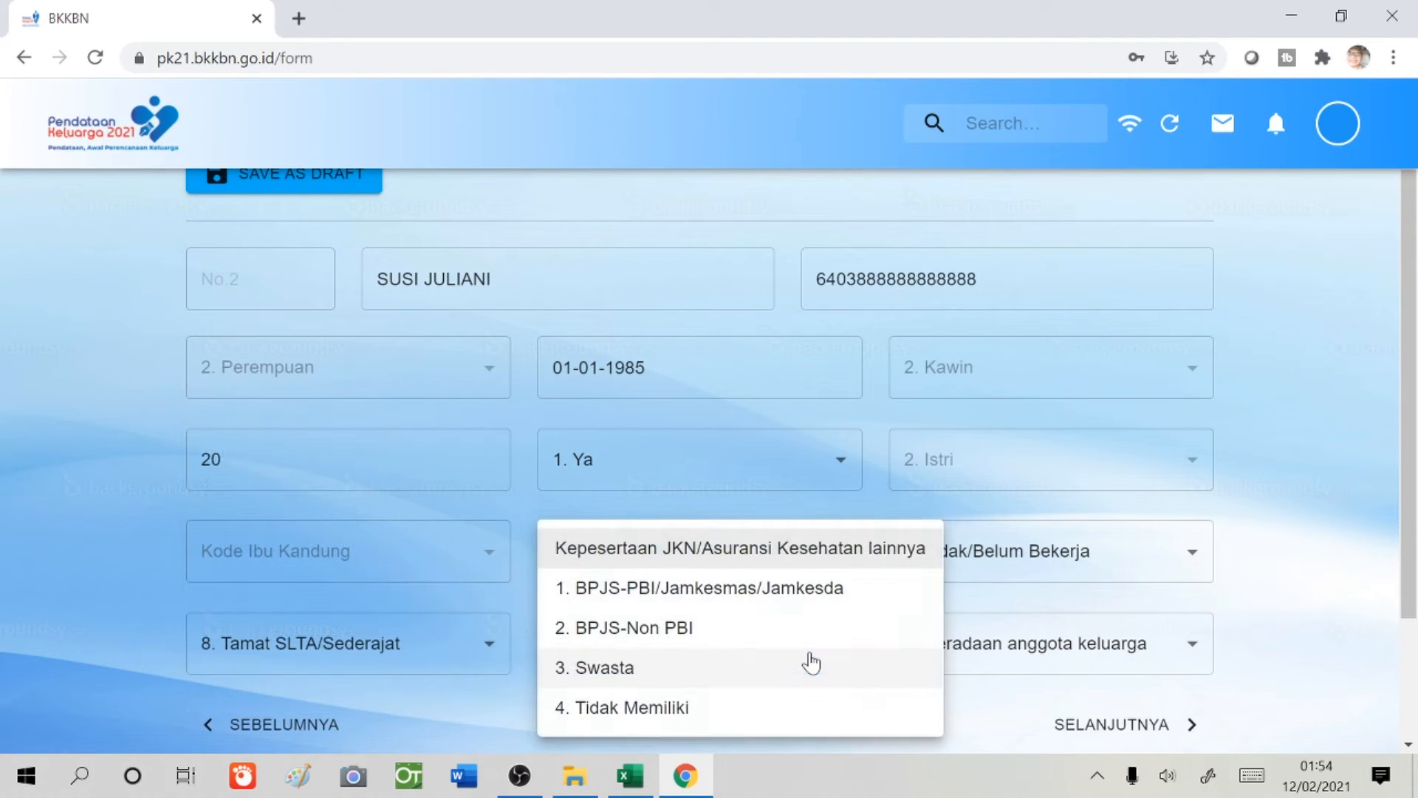
click(633, 637)
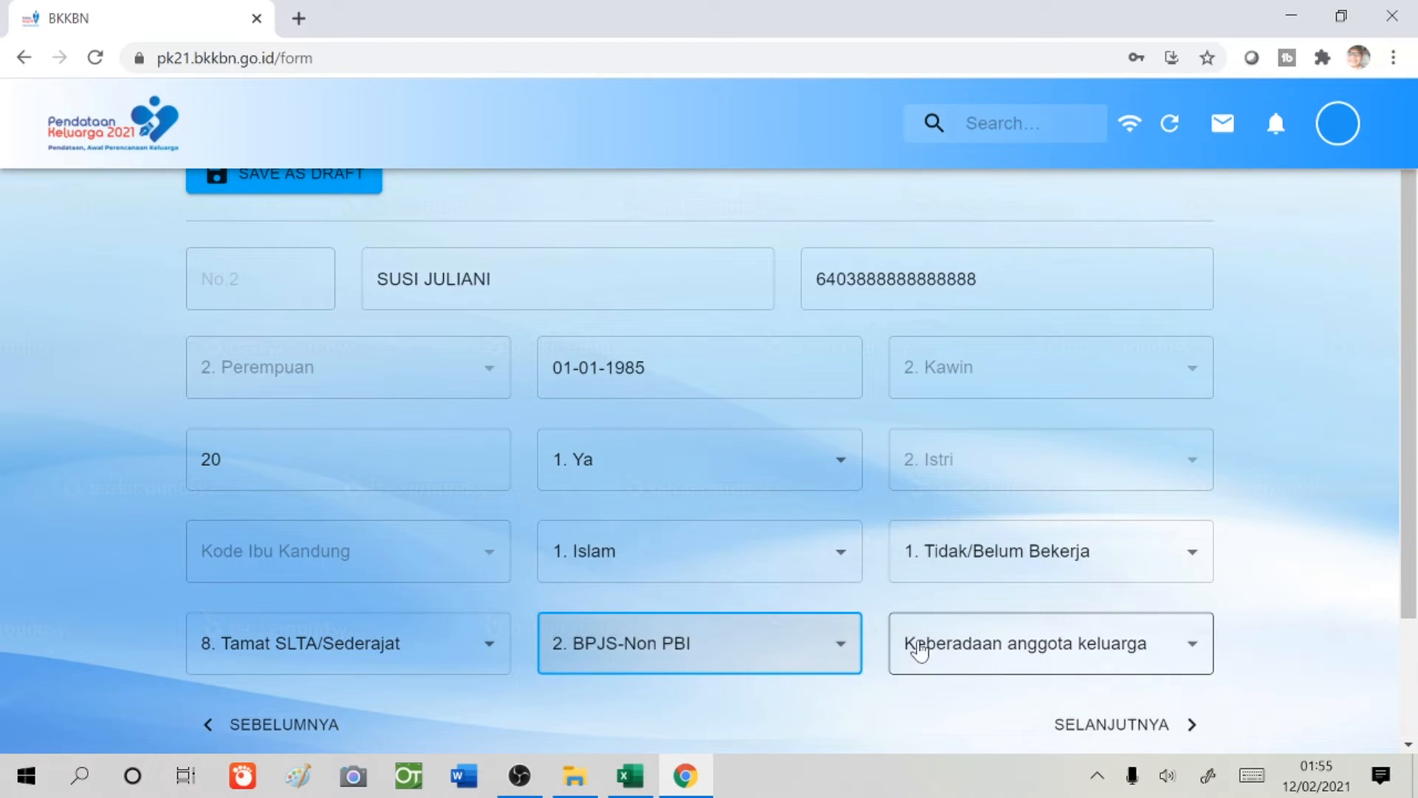
click(1079, 644)
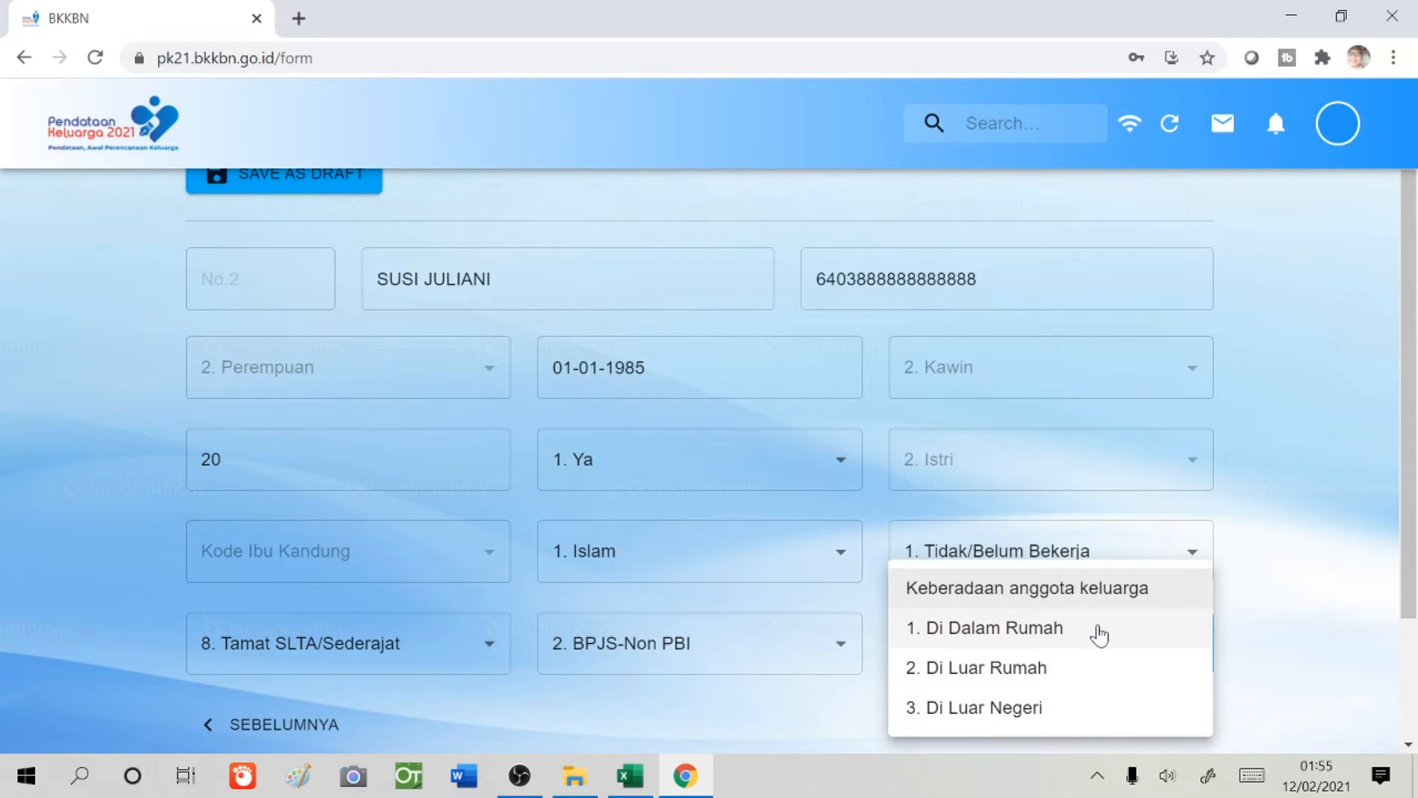
click(1098, 633)
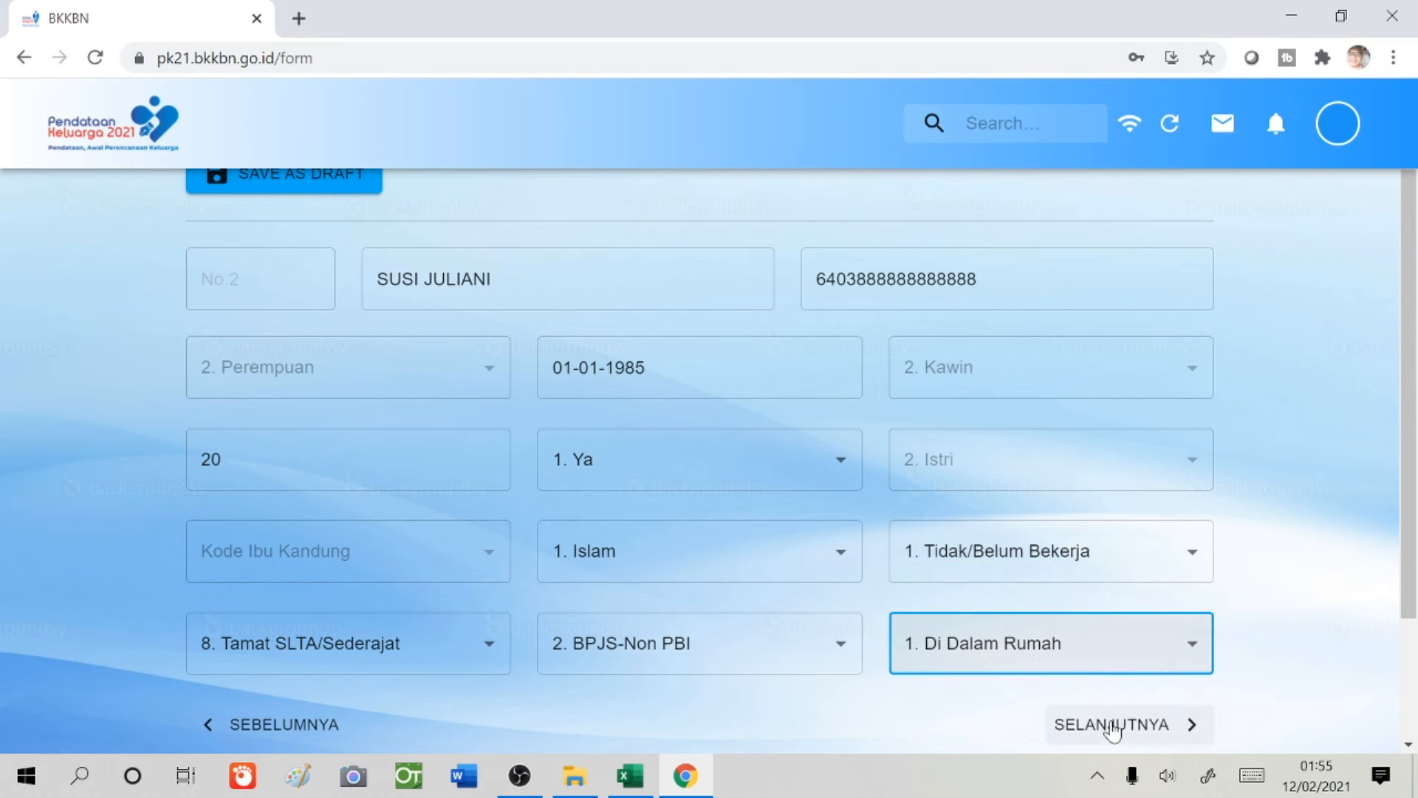
click(1113, 725)
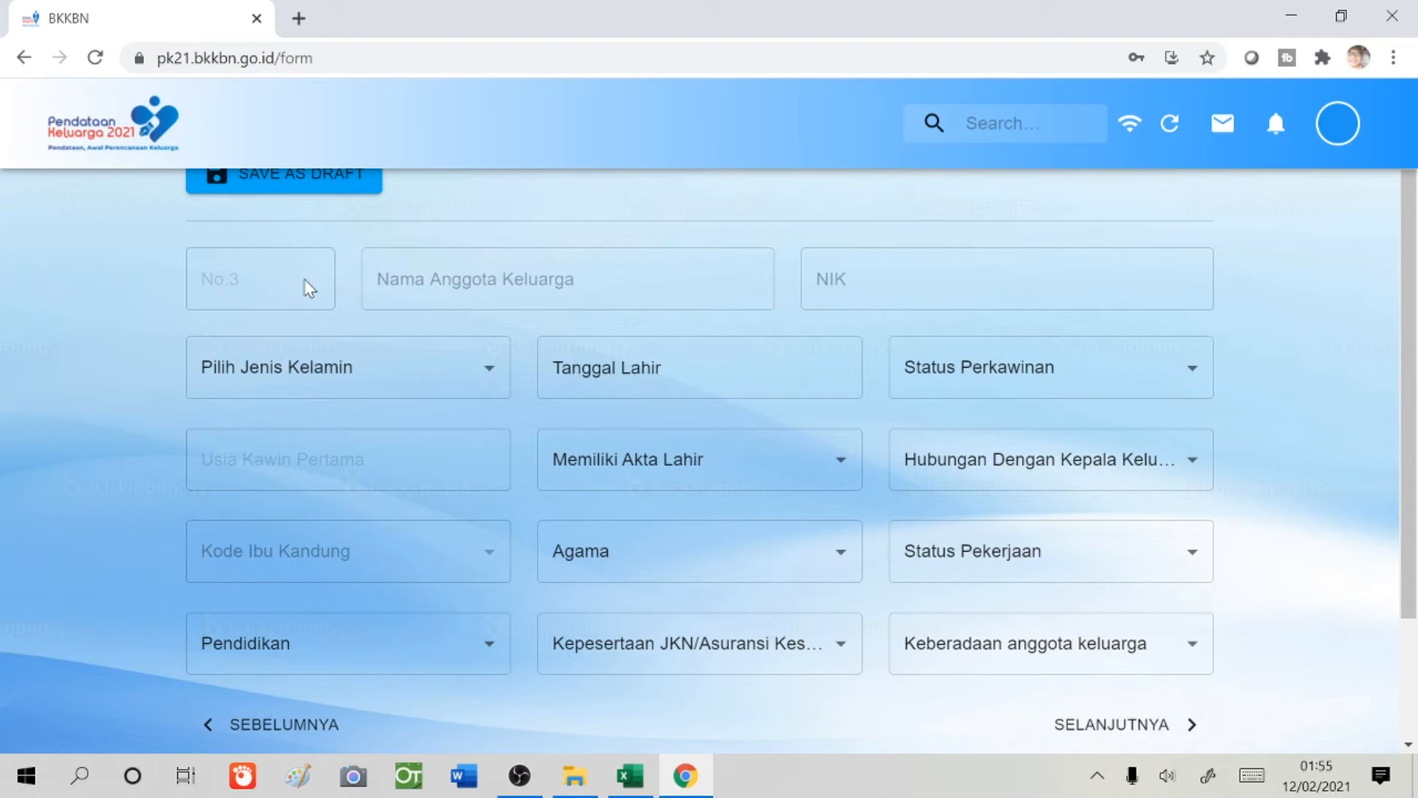
- Enter member No.3's name and NIK and set gender to Laki Laki
click(634, 281)
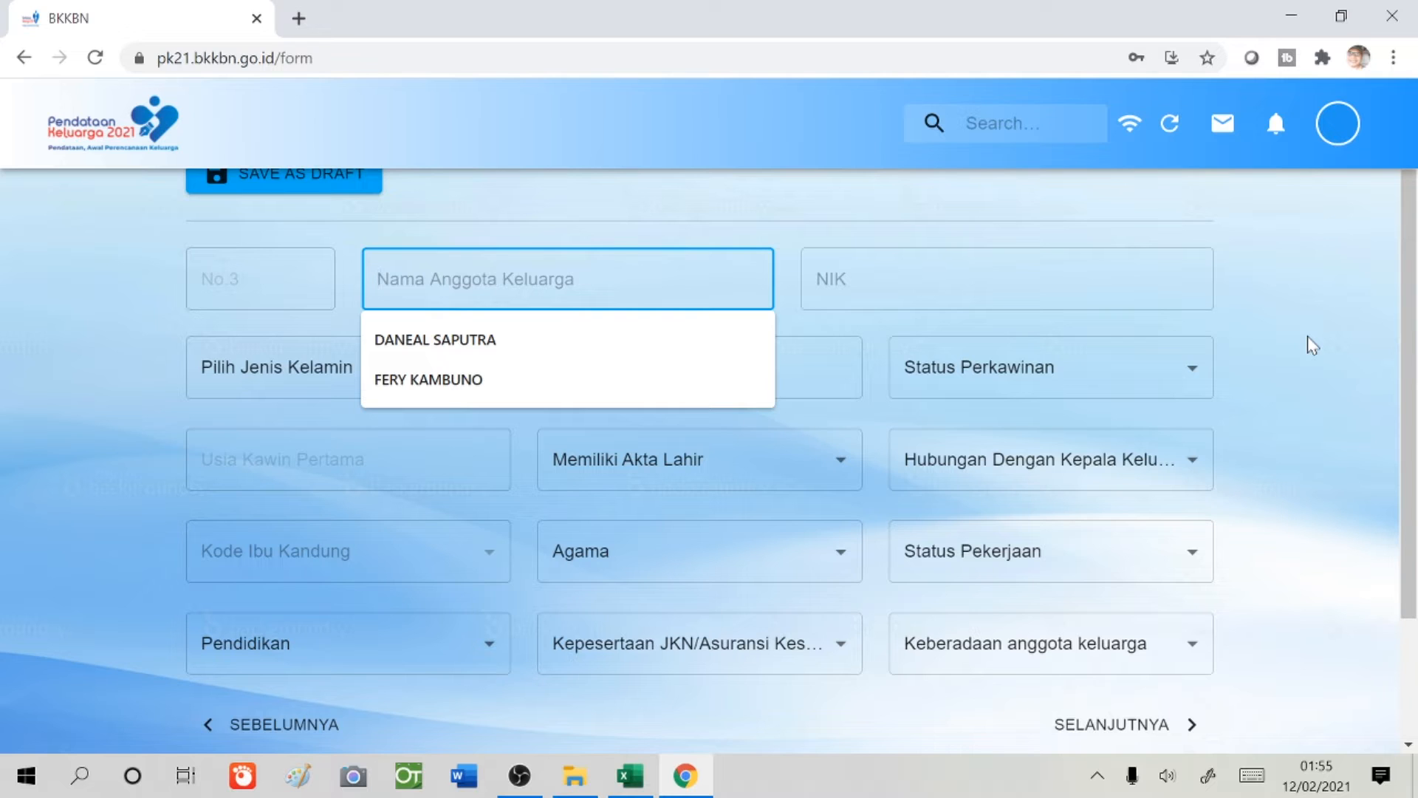
text(JAKA)
key(Tab)
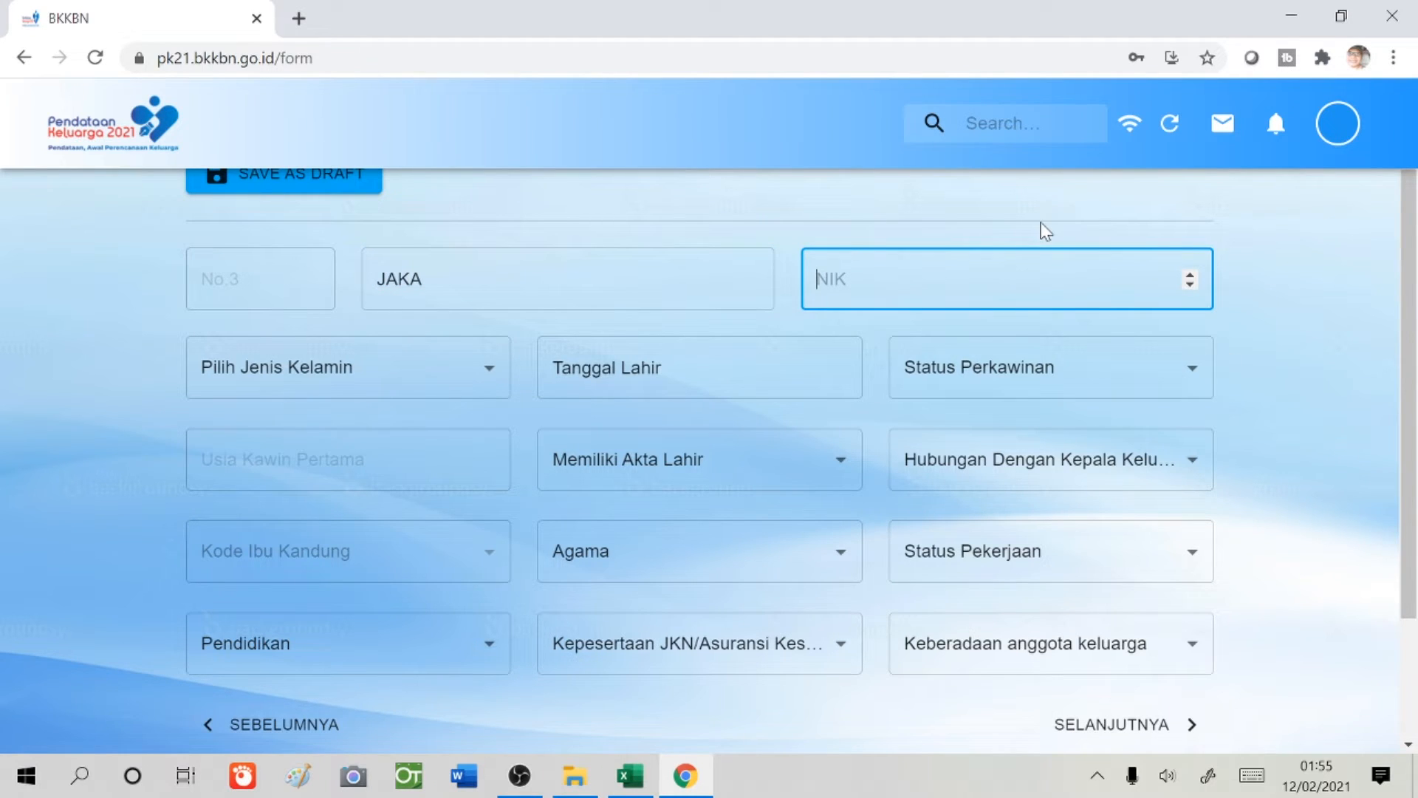
text(6403999999999991)
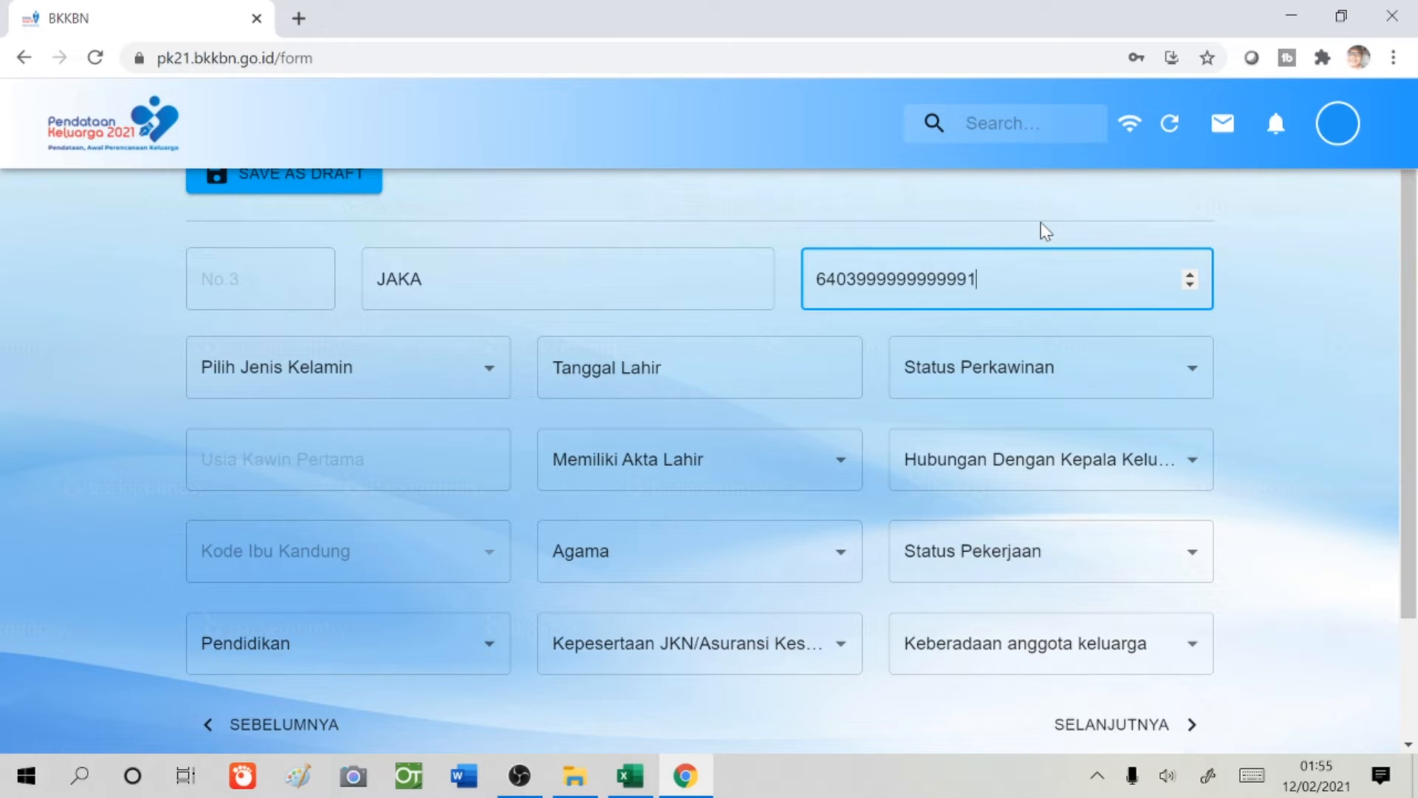
click(472, 369)
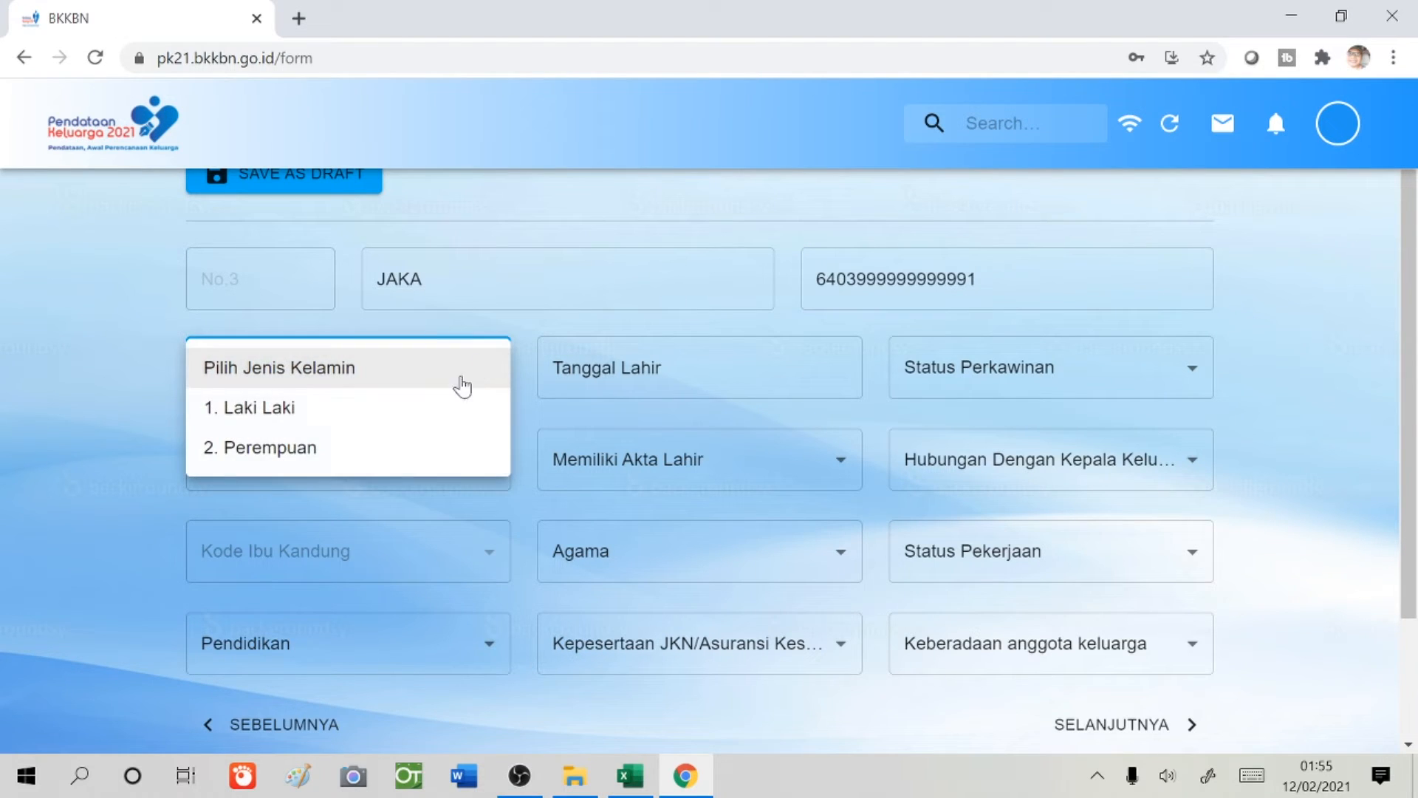
click(416, 418)
- Set the birth date to 01-01-2000, then correct the year to give 01-01-2010
click(650, 373)
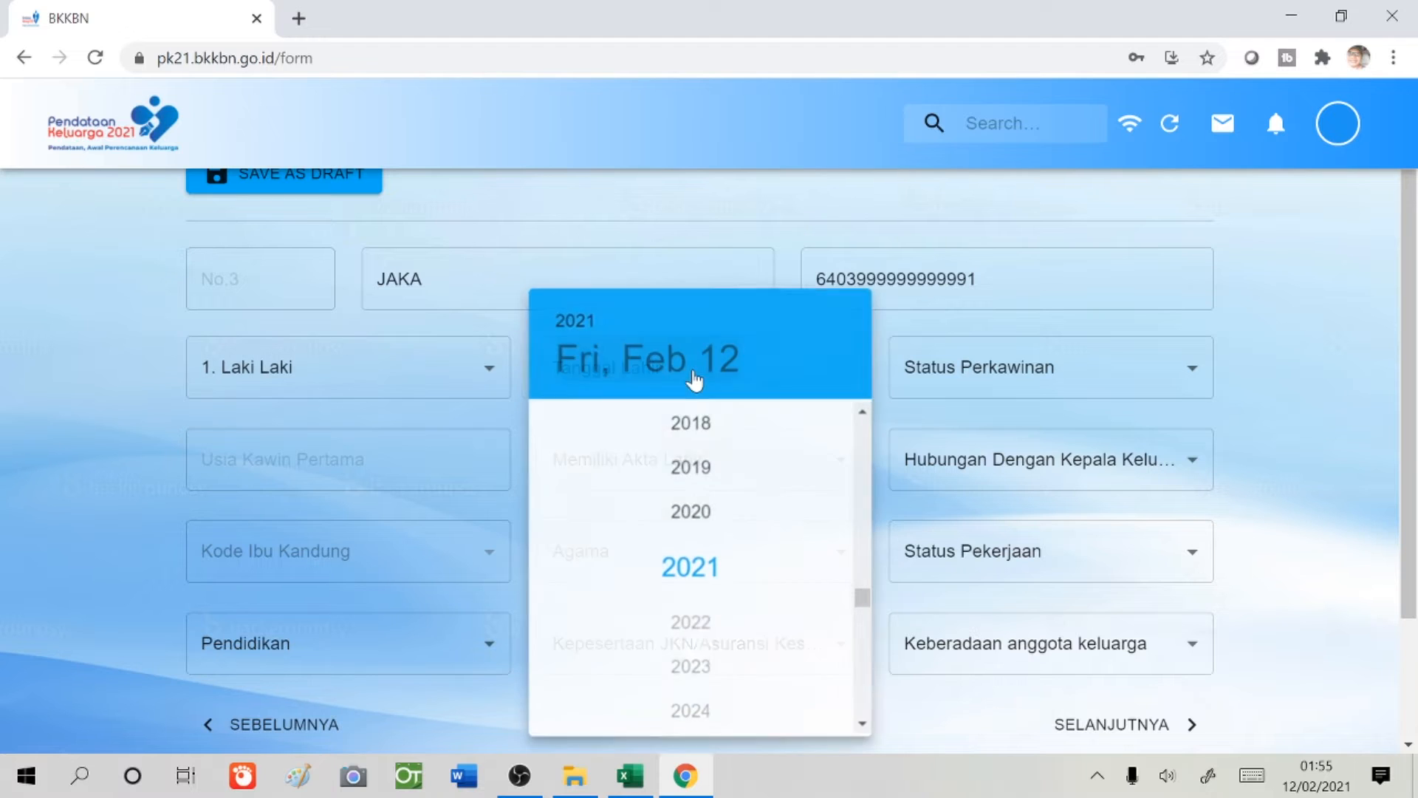
scroll(712, 465, up, 12)
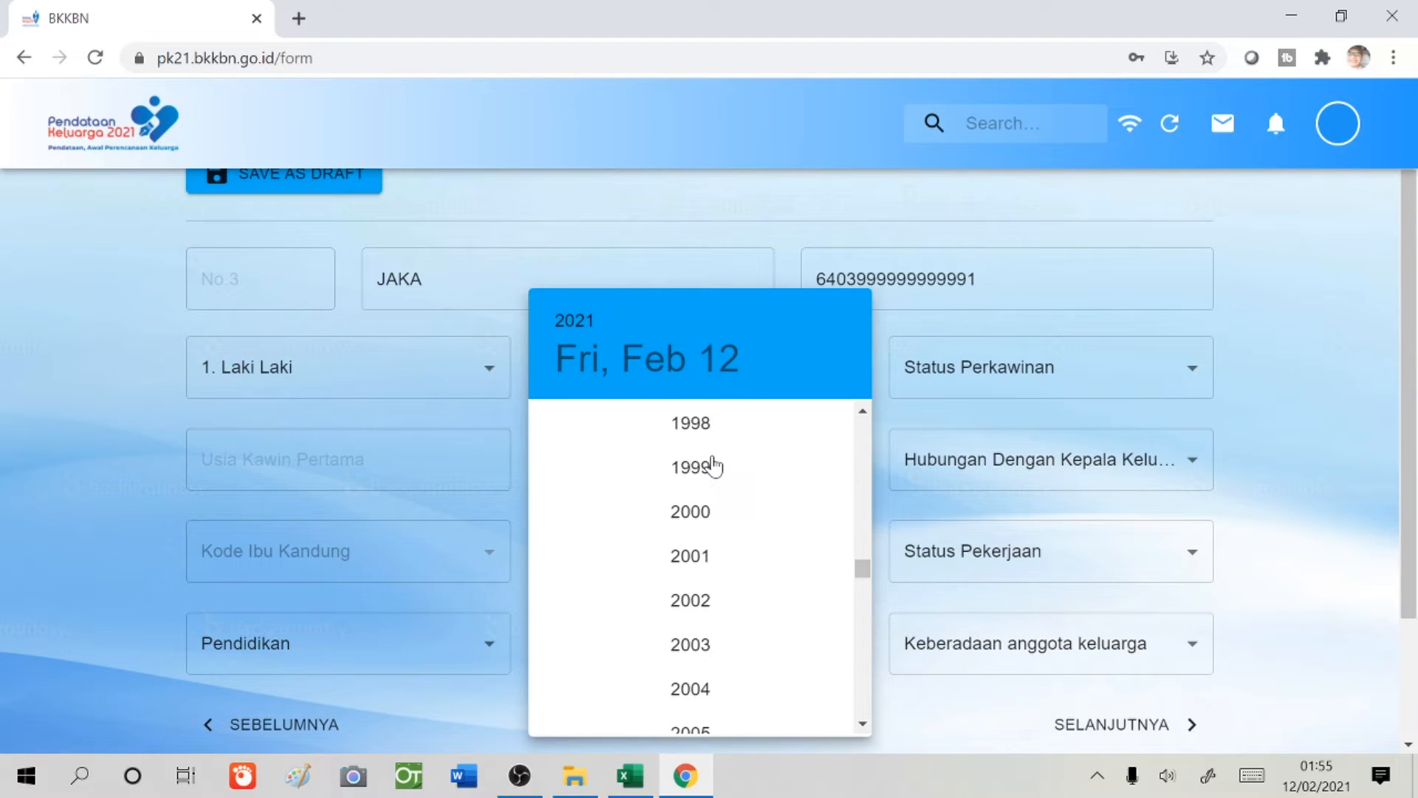
scroll(713, 465, down, 1)
scroll(712, 464, up, 1)
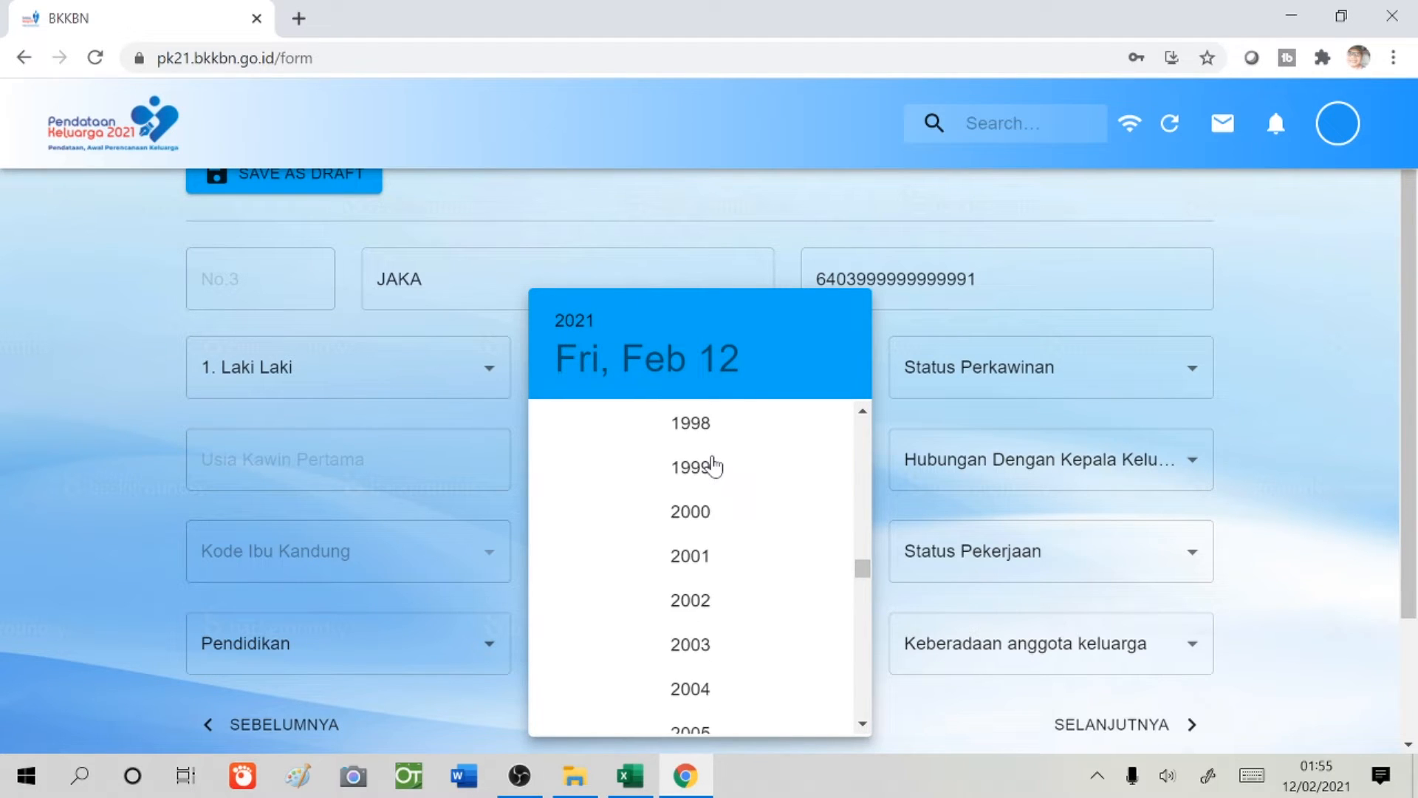
click(703, 512)
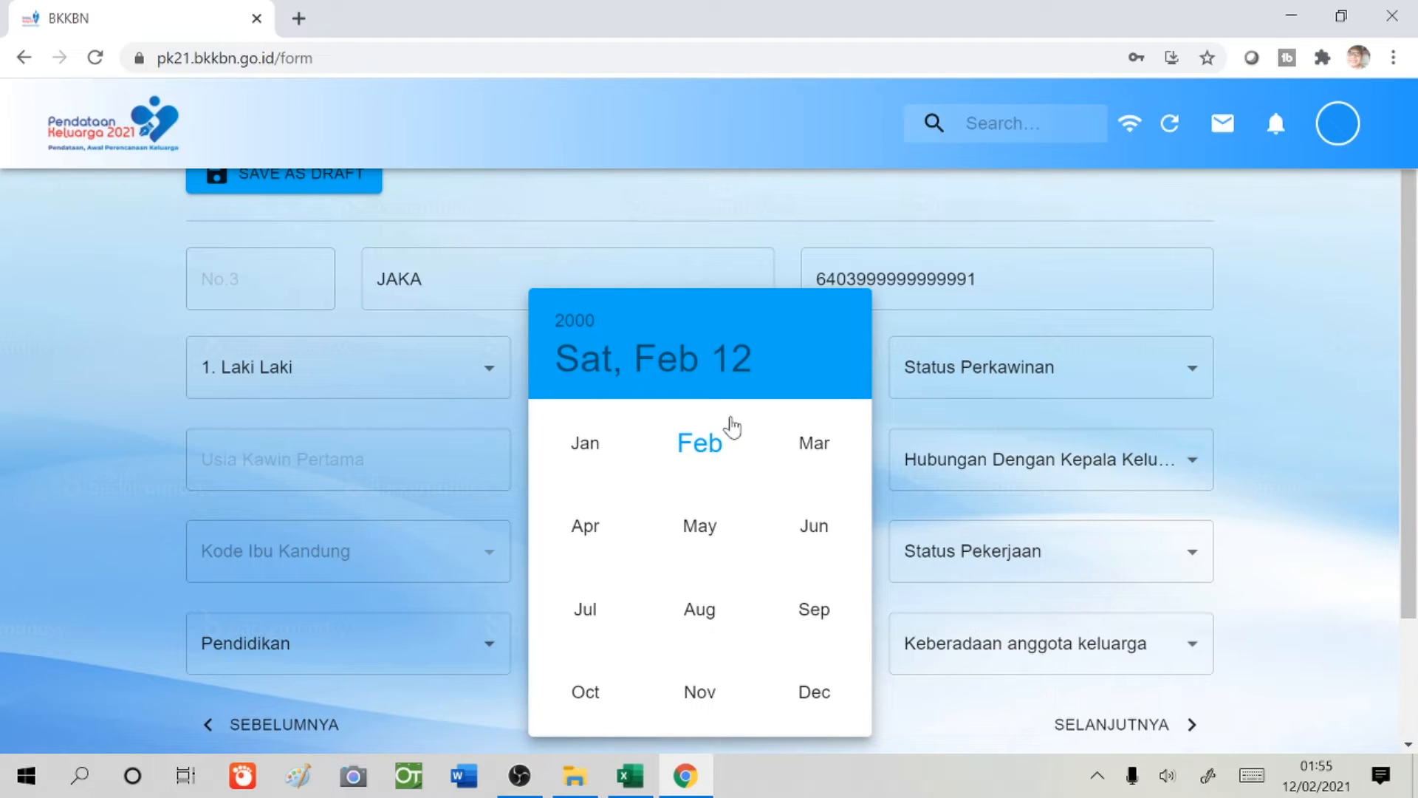
click(595, 444)
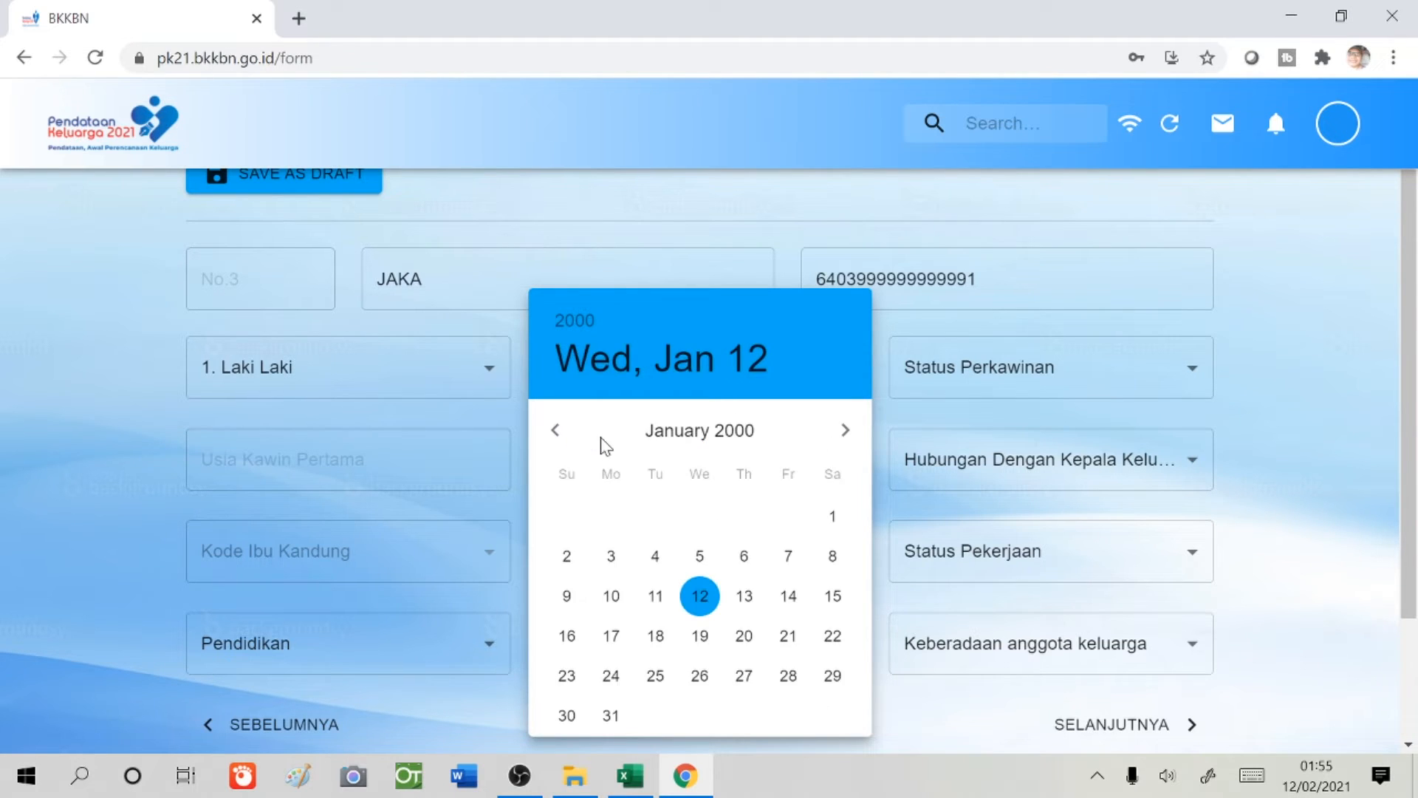
click(831, 517)
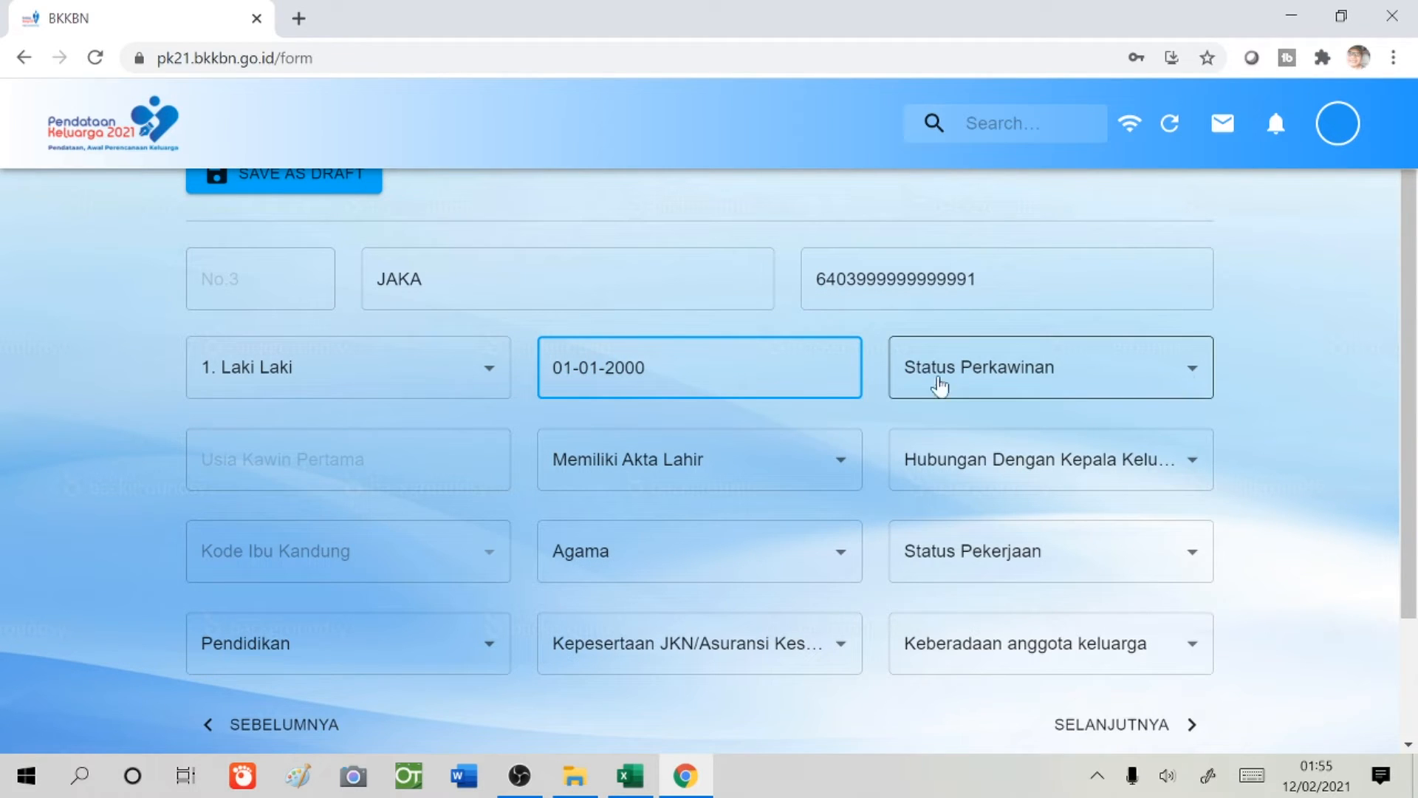
click(758, 376)
scroll(687, 589, down, 10)
scroll(687, 593, up, 3)
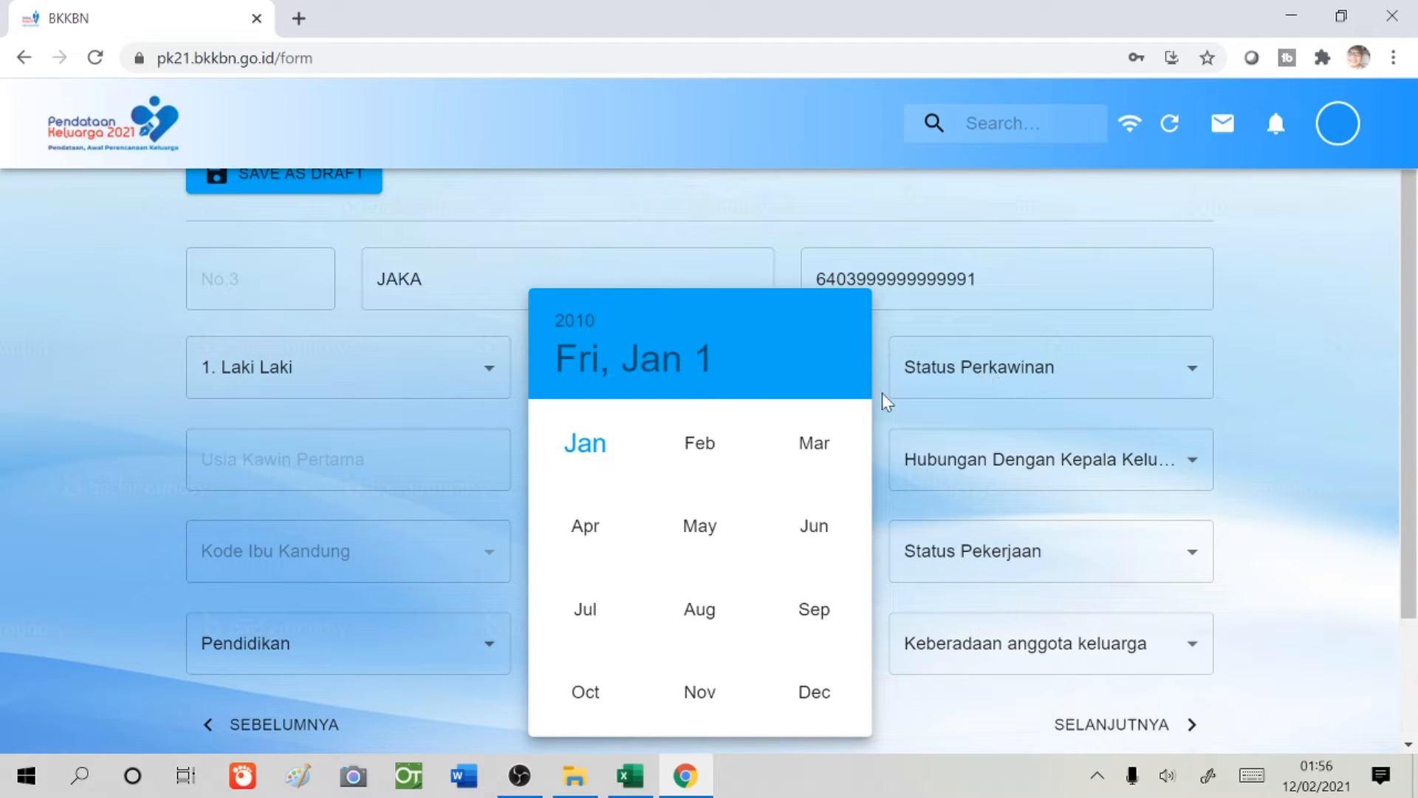
click(1014, 385)
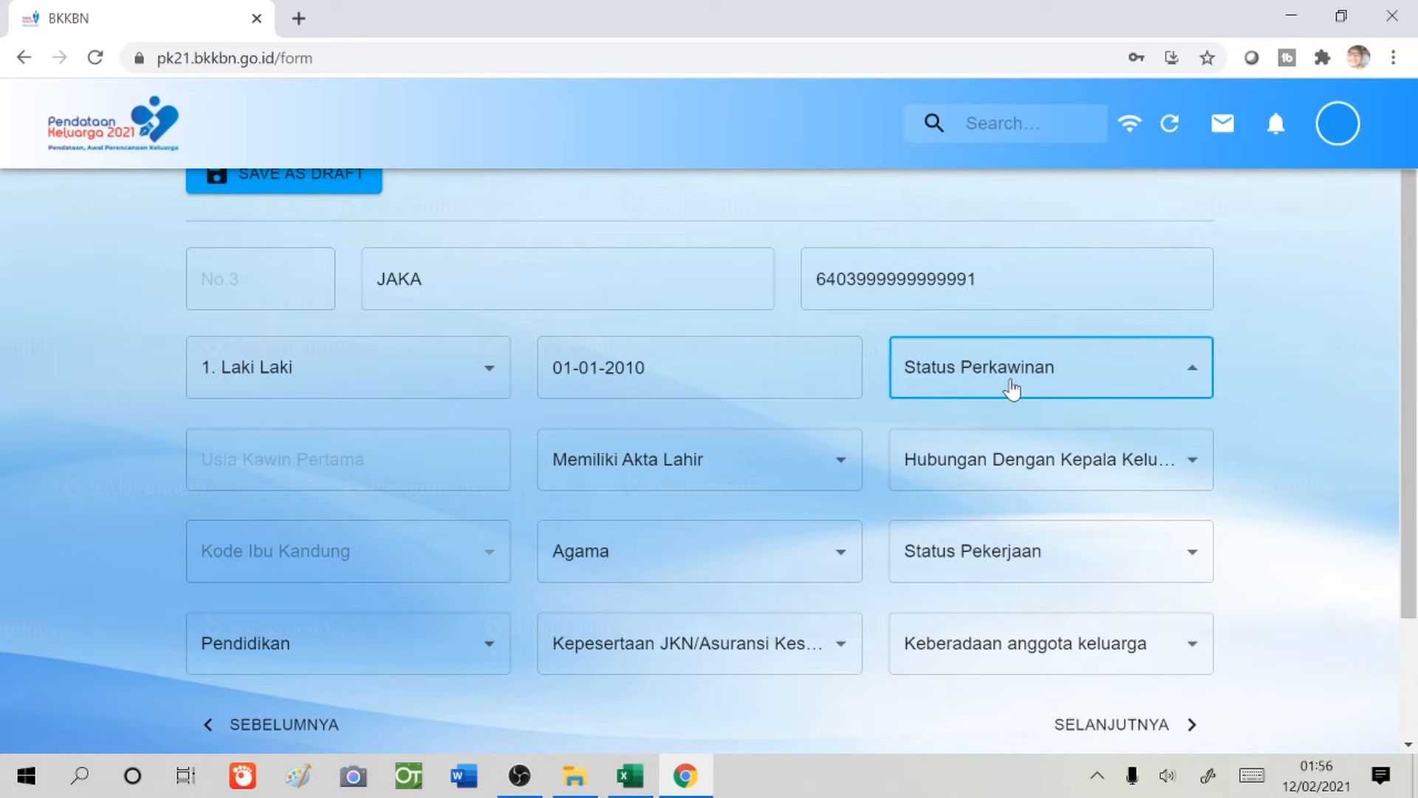
- Set member No.3 to Belum Kawin, birth certificate Ya, relationship Anak
click(1016, 388)
click(1019, 411)
click(810, 476)
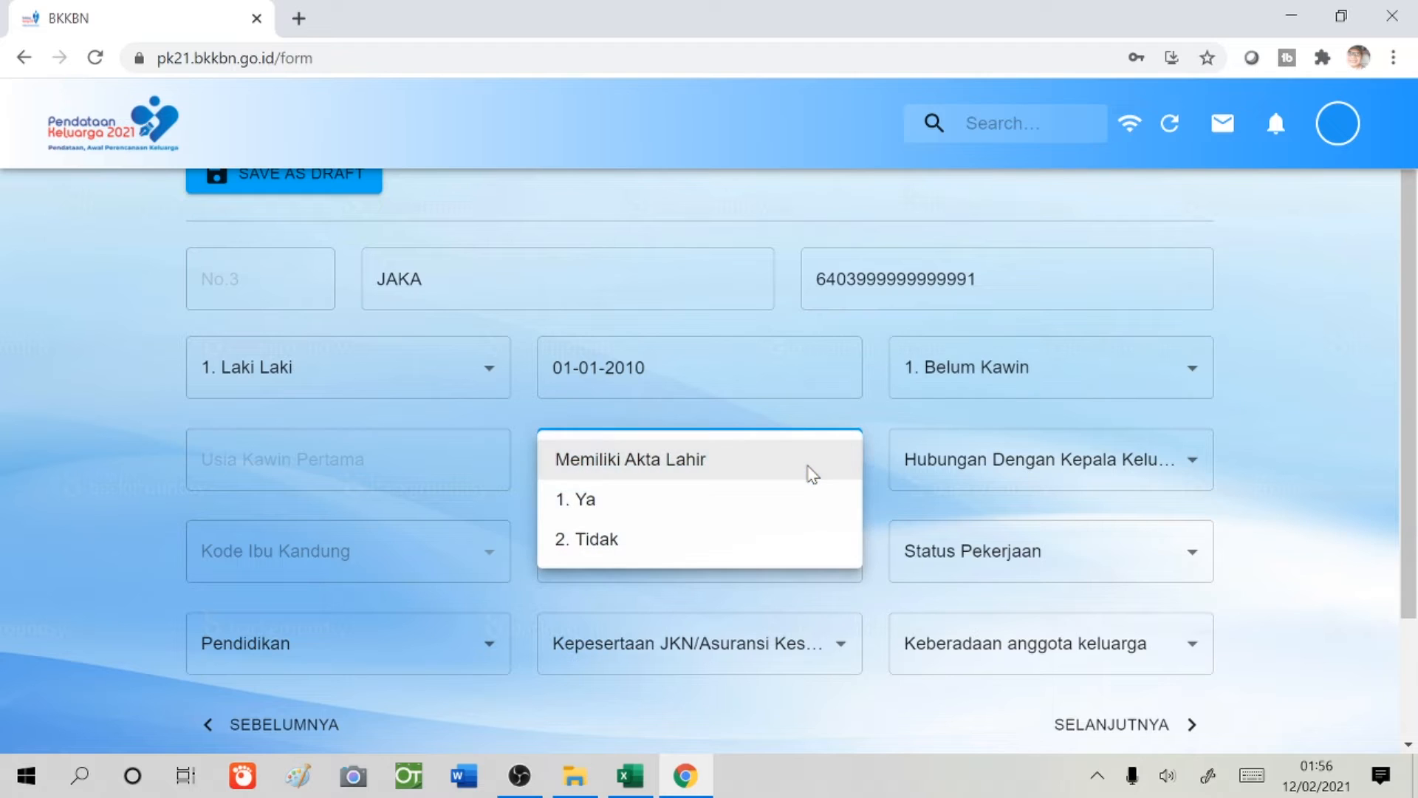
click(771, 502)
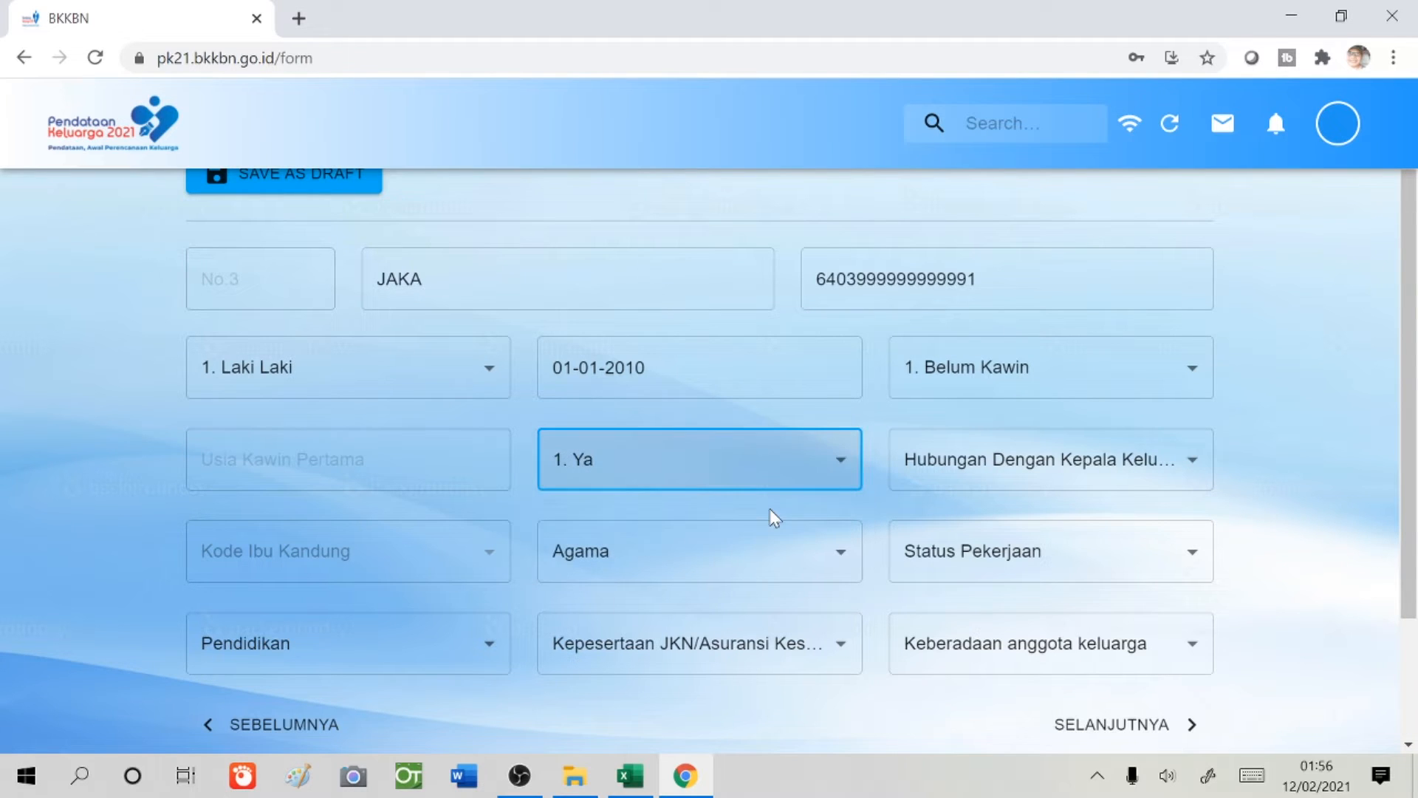
click(990, 467)
click(983, 501)
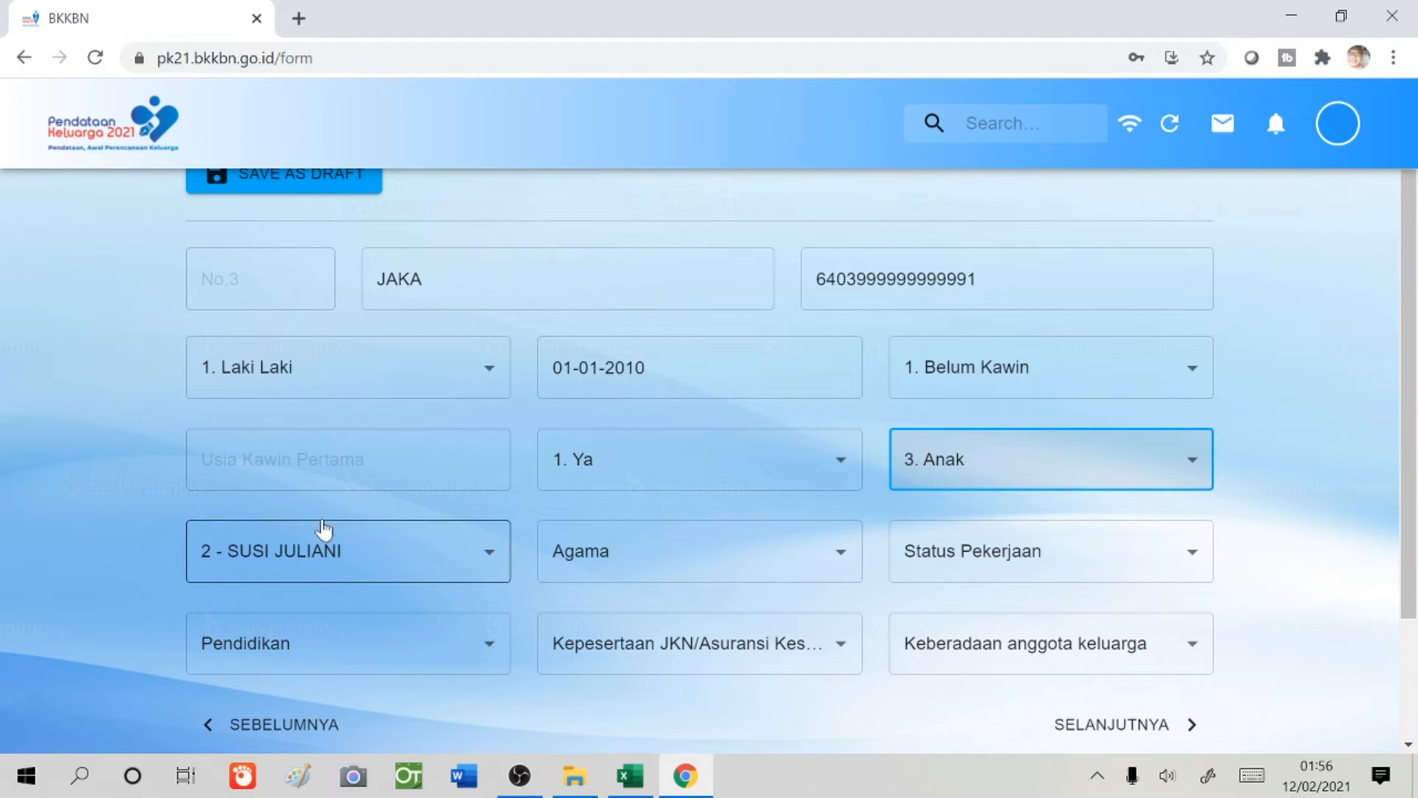
- Choose member 2 as mother code, try 00, then revert to member 2
click(485, 561)
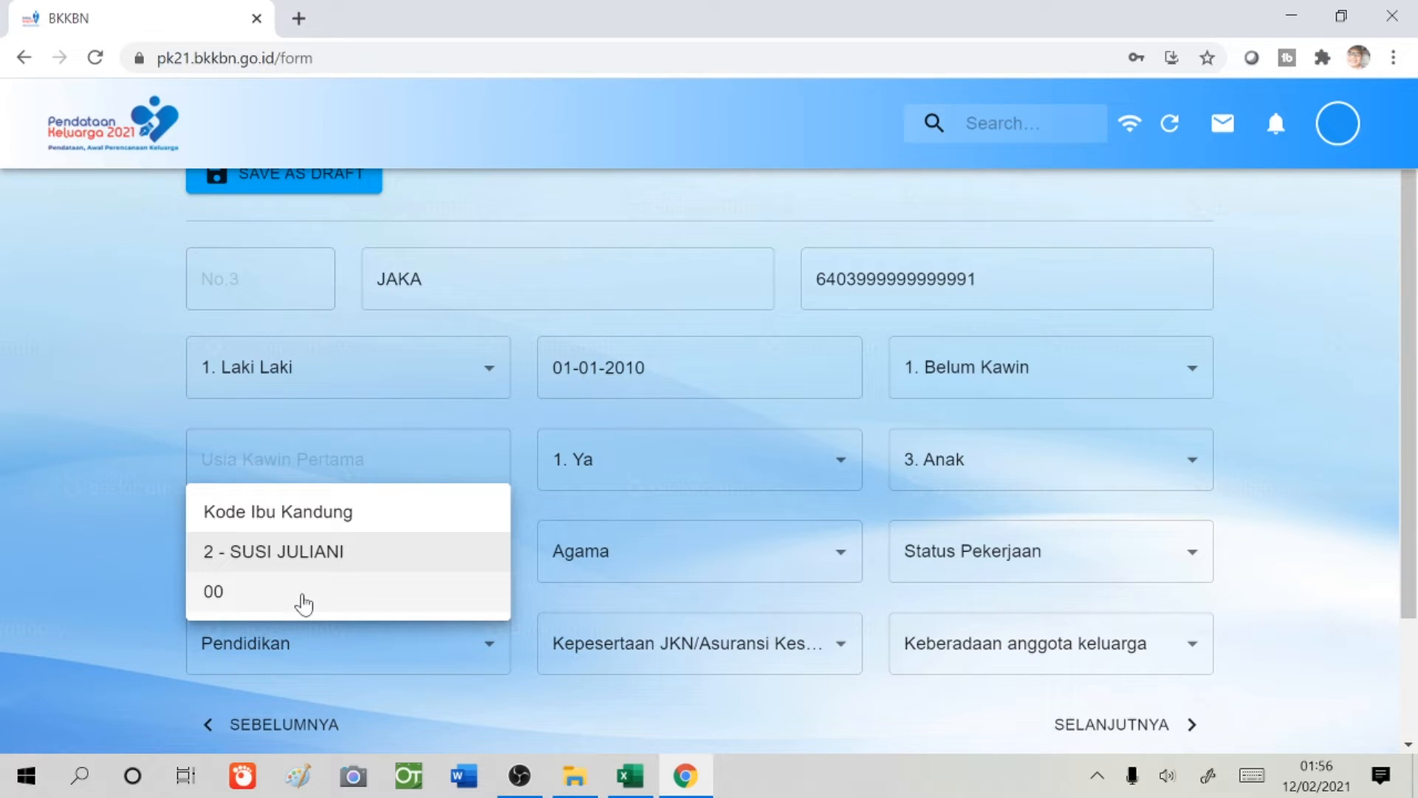
click(357, 551)
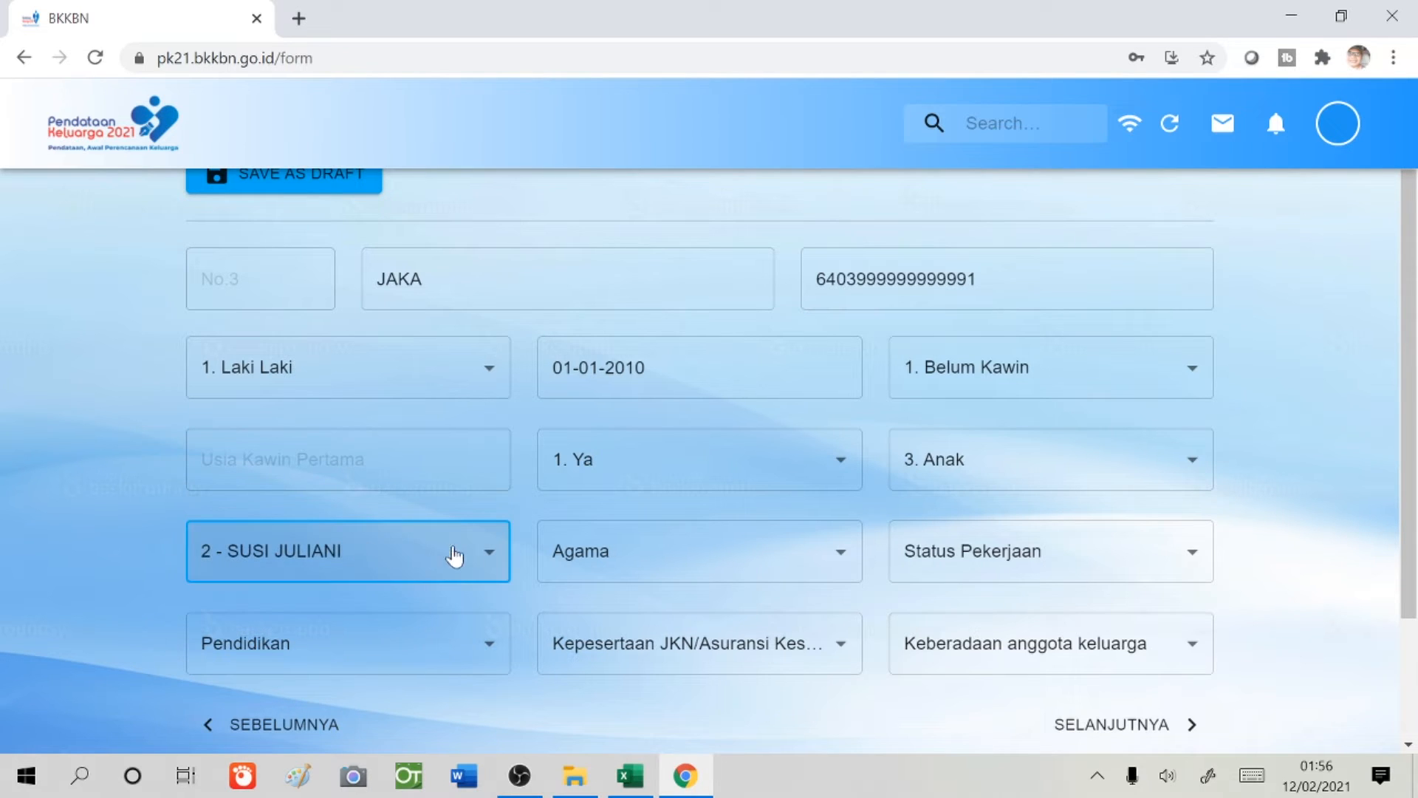
click(497, 563)
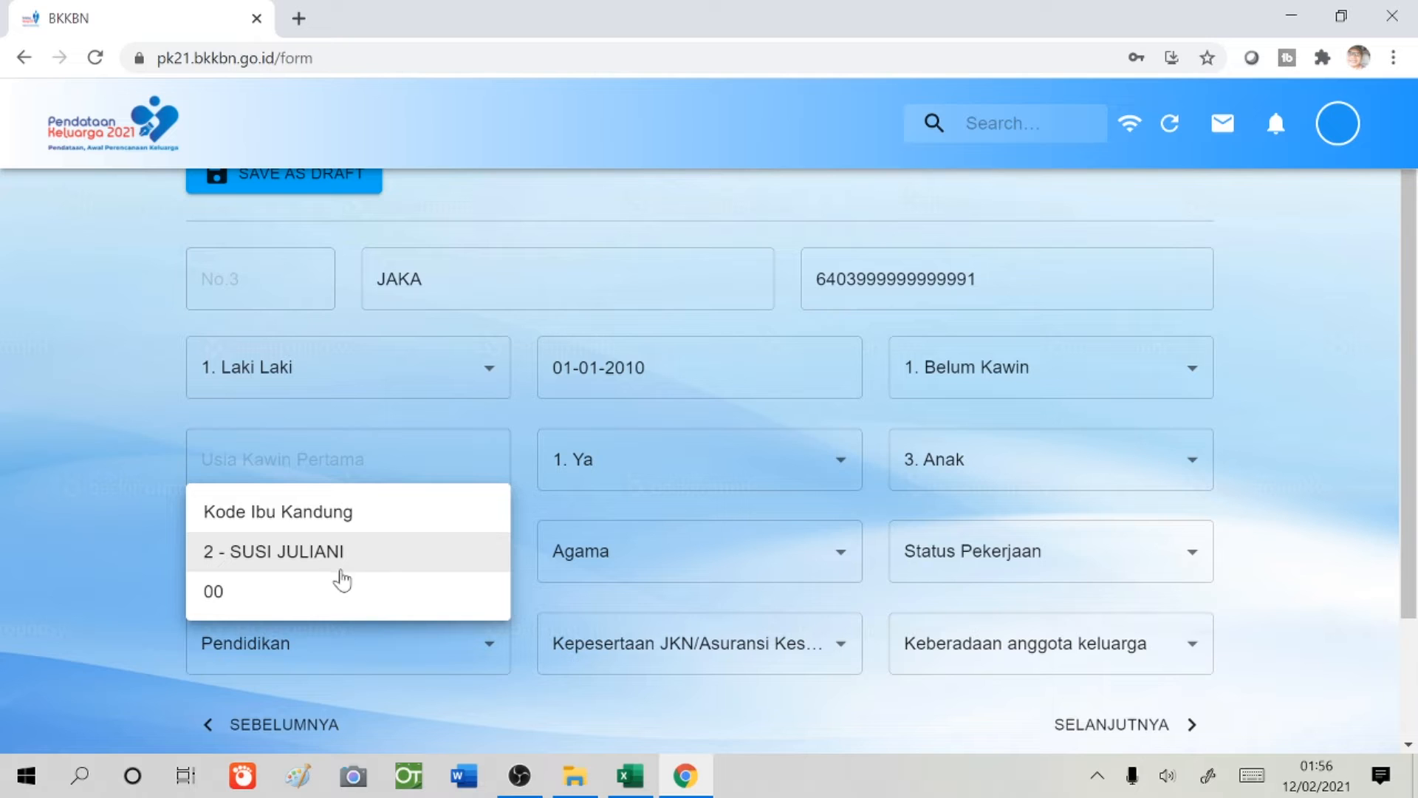
click(311, 604)
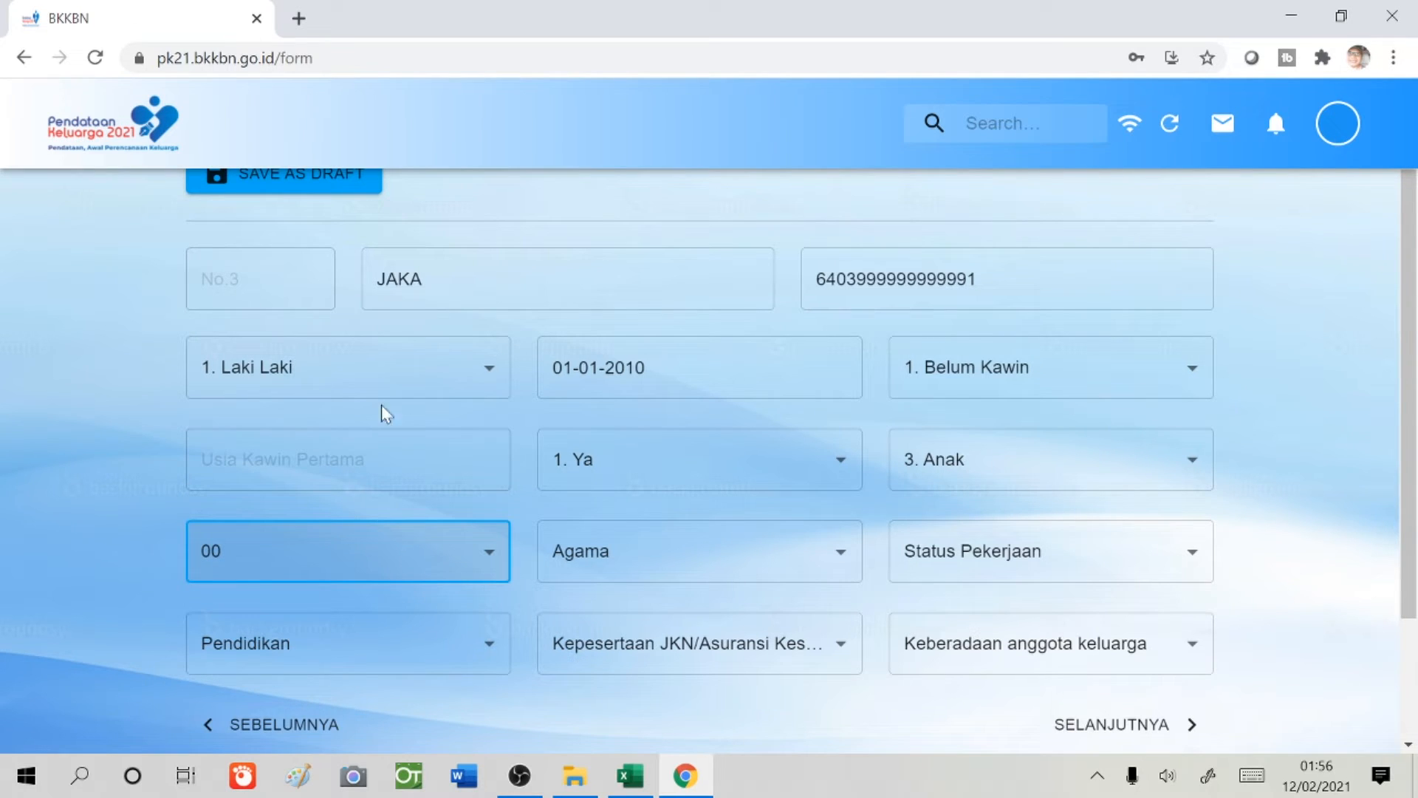
click(489, 567)
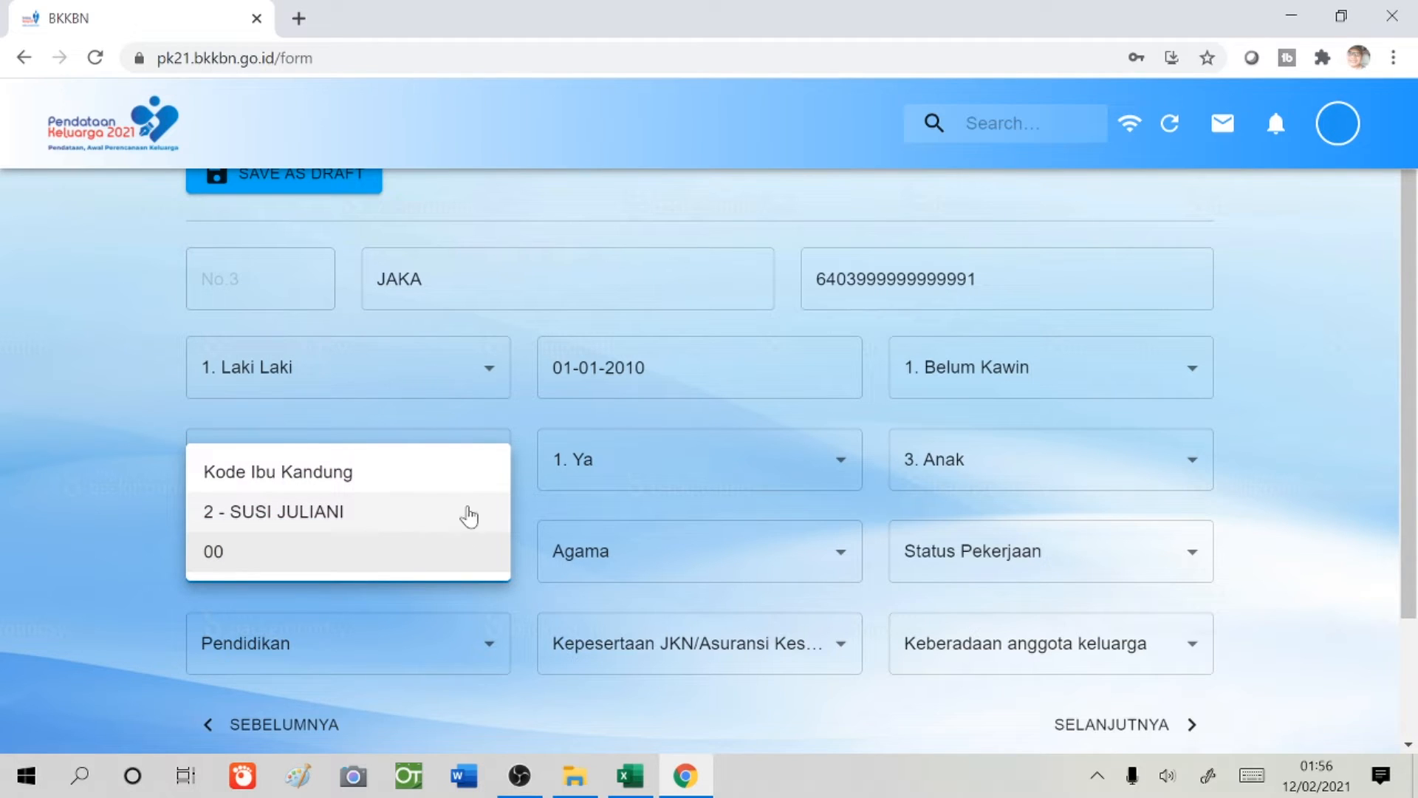
click(411, 527)
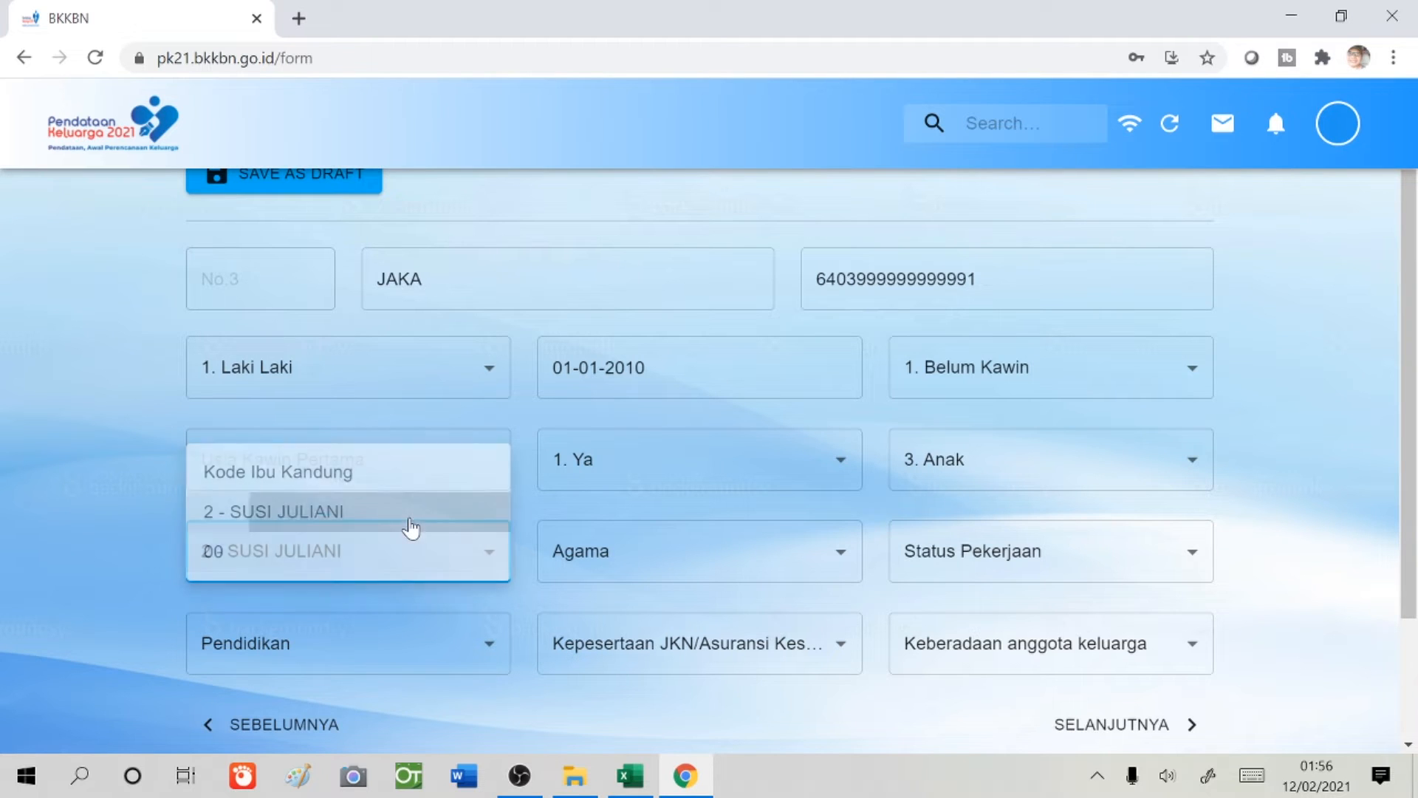
- Set religion 1. Islam, employment 1. Tidak/Belum Bekerja, education 3. Masih SD/Sederajat
click(842, 562)
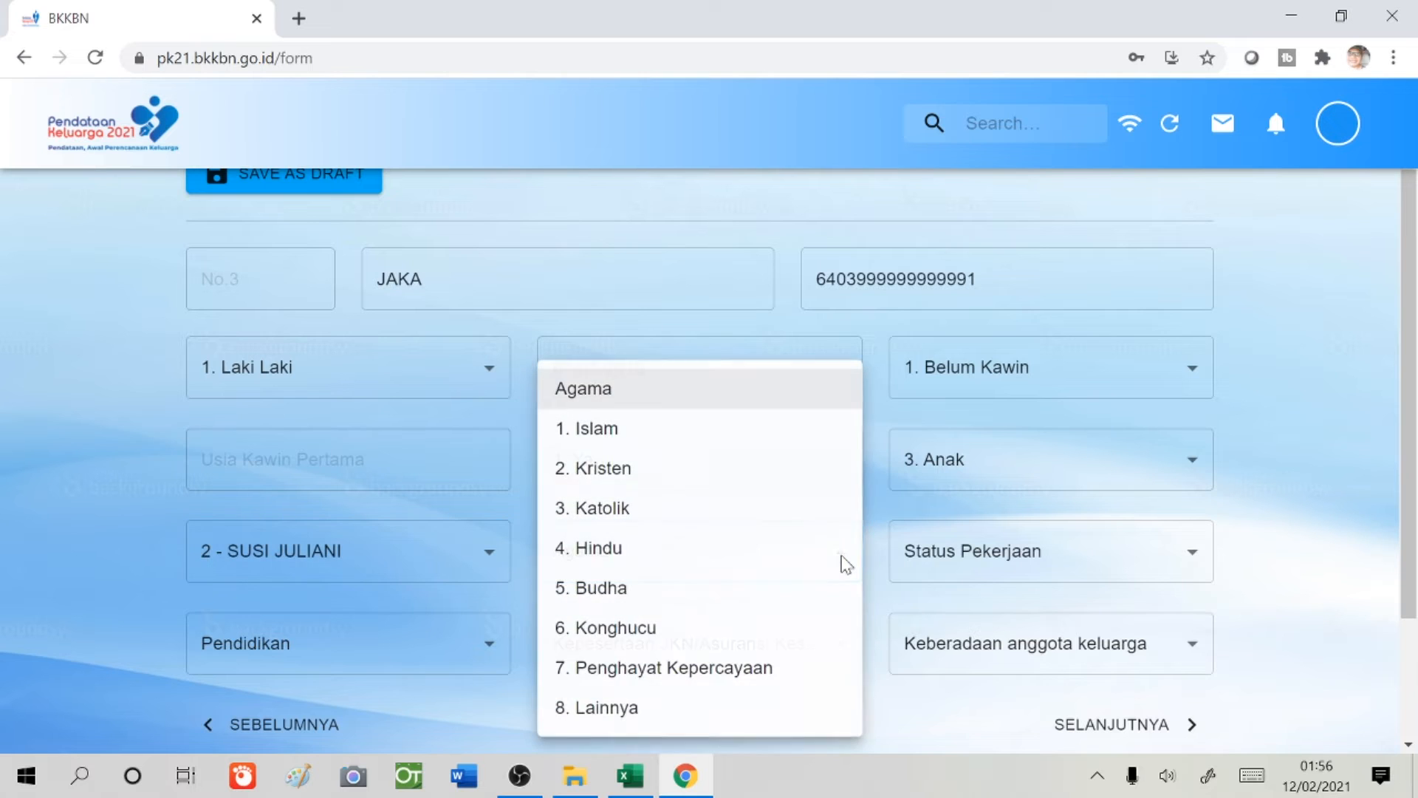
click(689, 441)
click(967, 571)
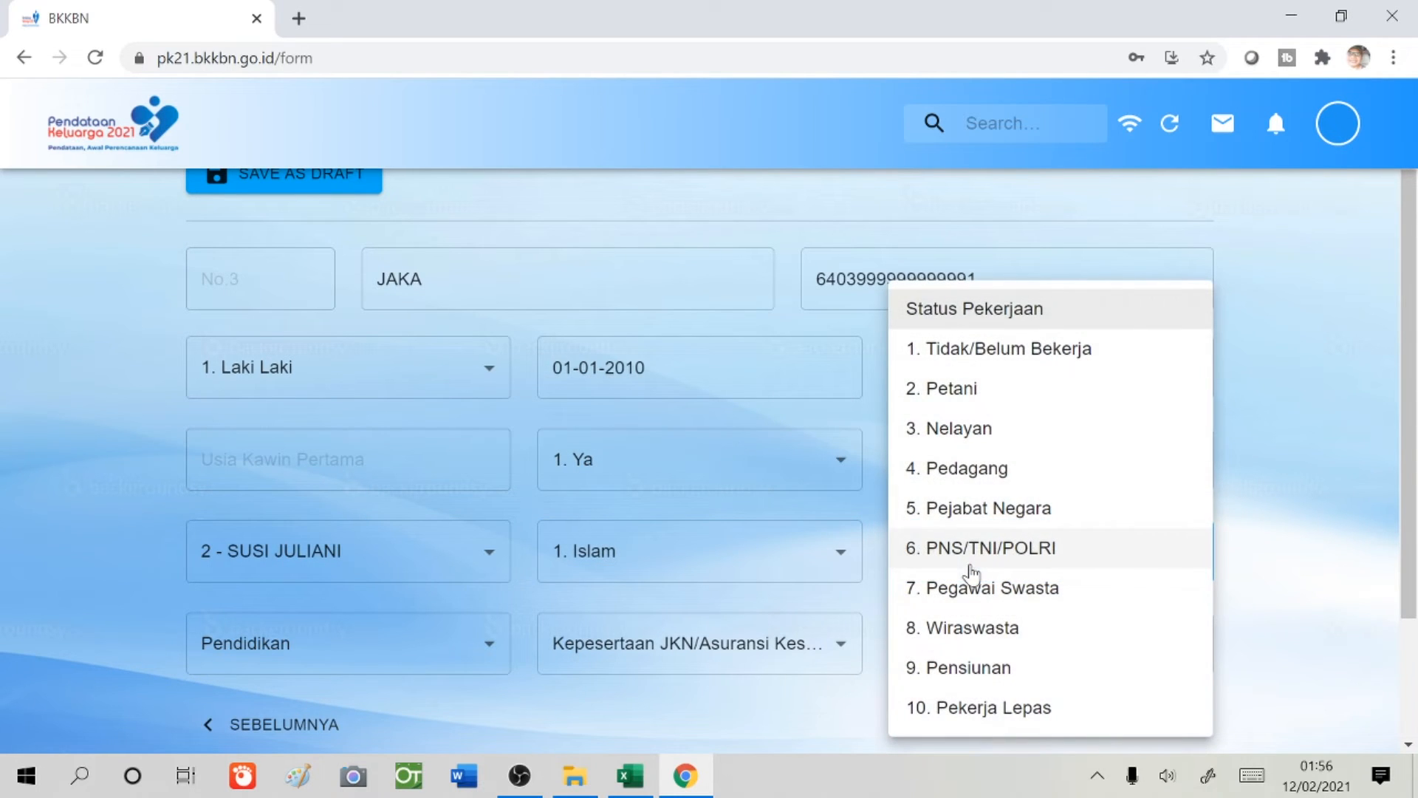
click(1035, 370)
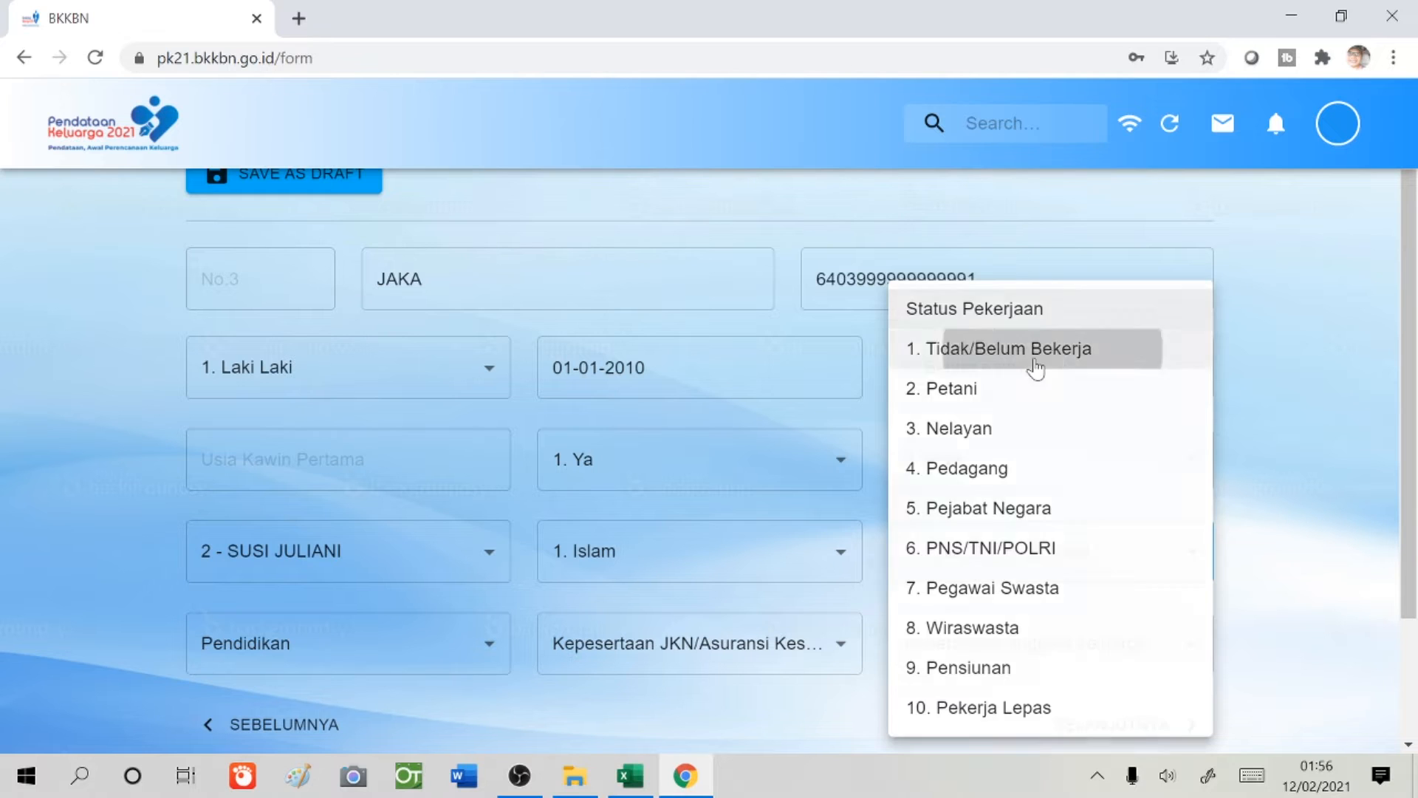
click(485, 644)
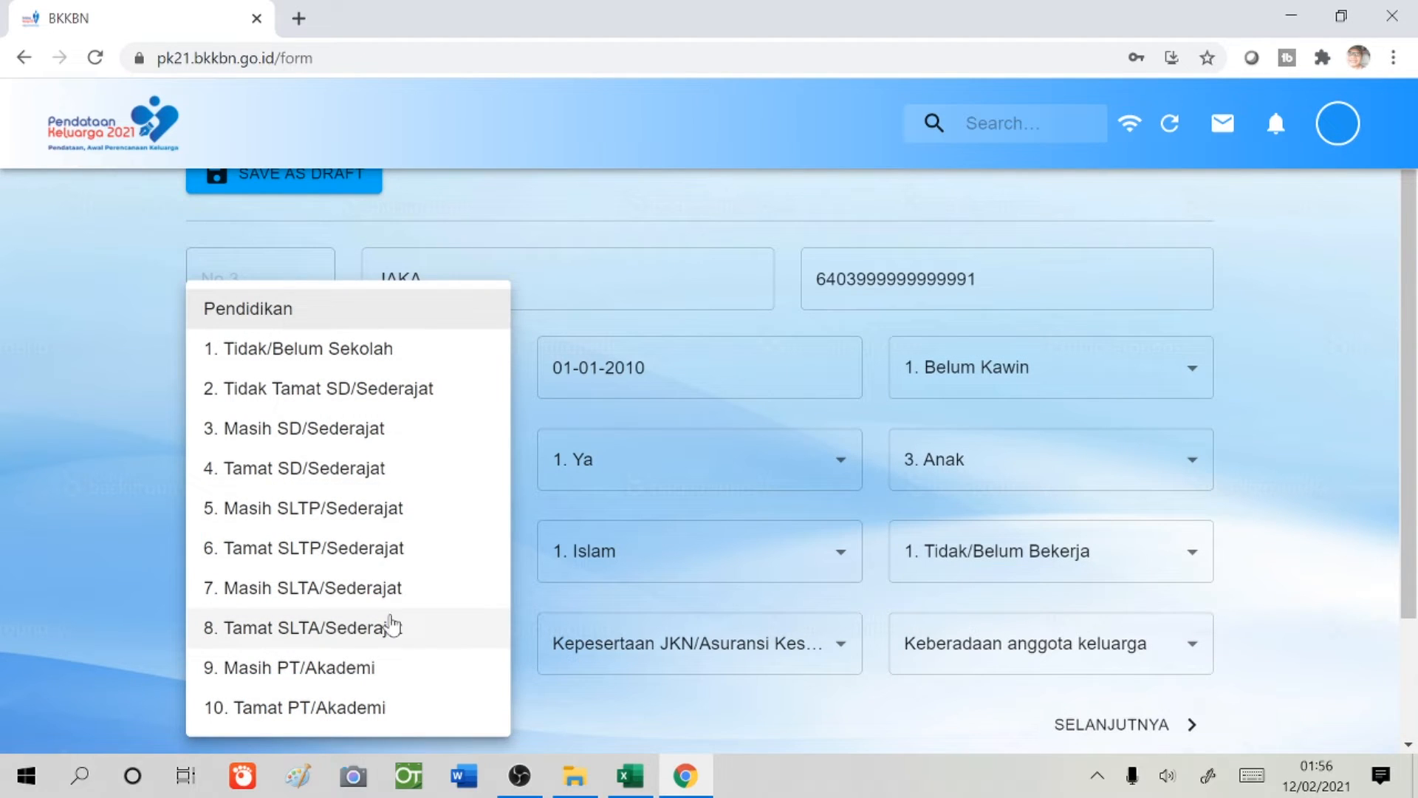
click(337, 443)
- Set insurance 2. BPJS-Non PBI and presence 1. Di Dalam Rumah, then continue to member No.4
click(814, 655)
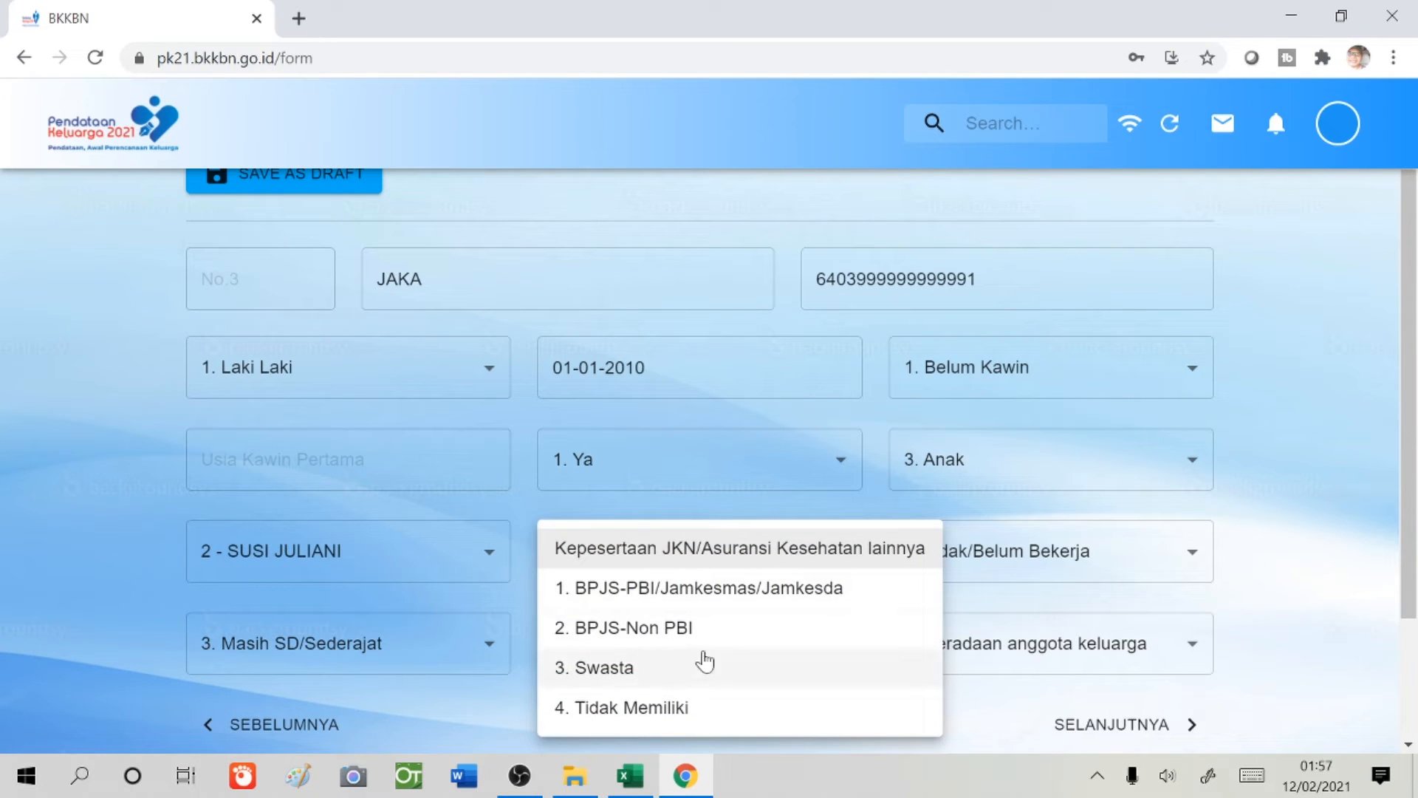
click(675, 647)
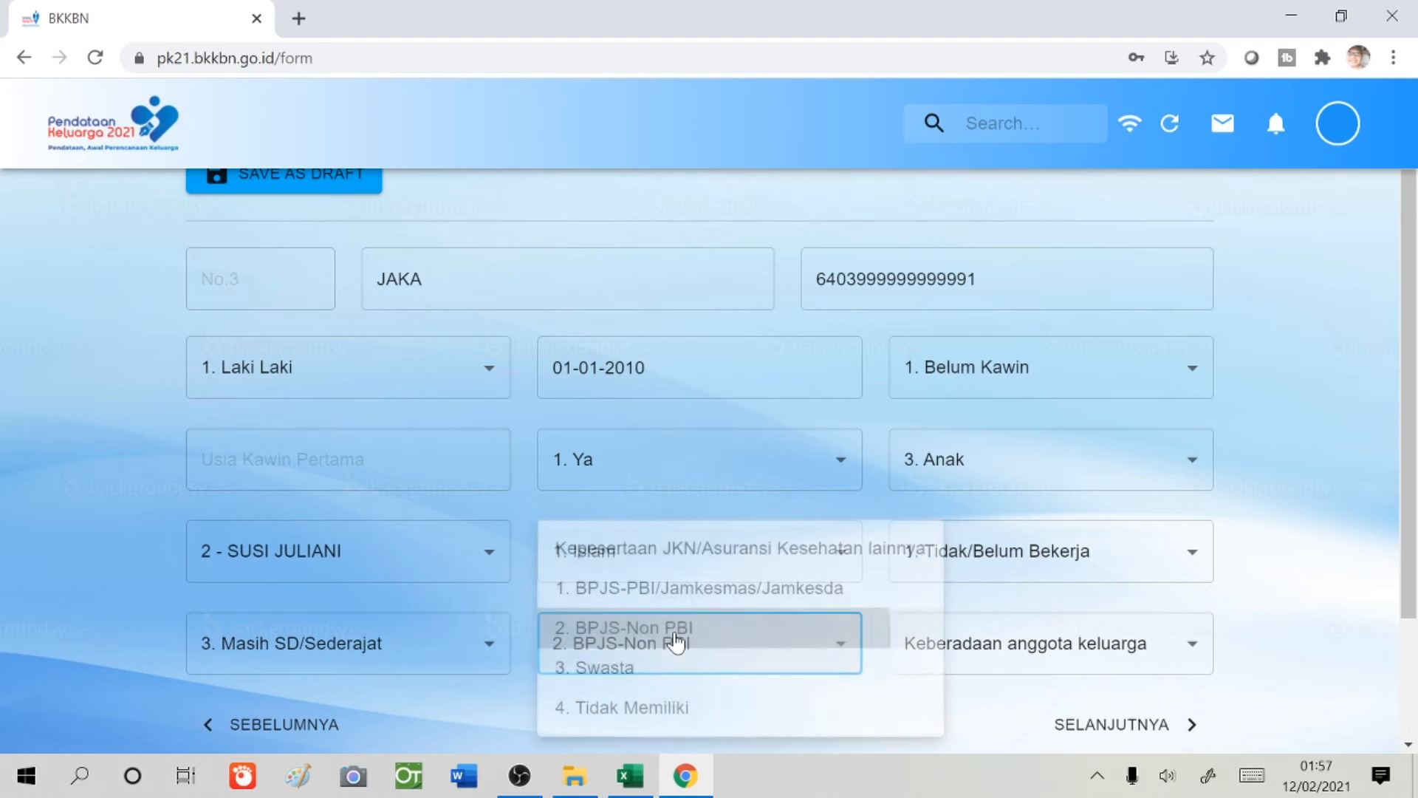
click(1121, 672)
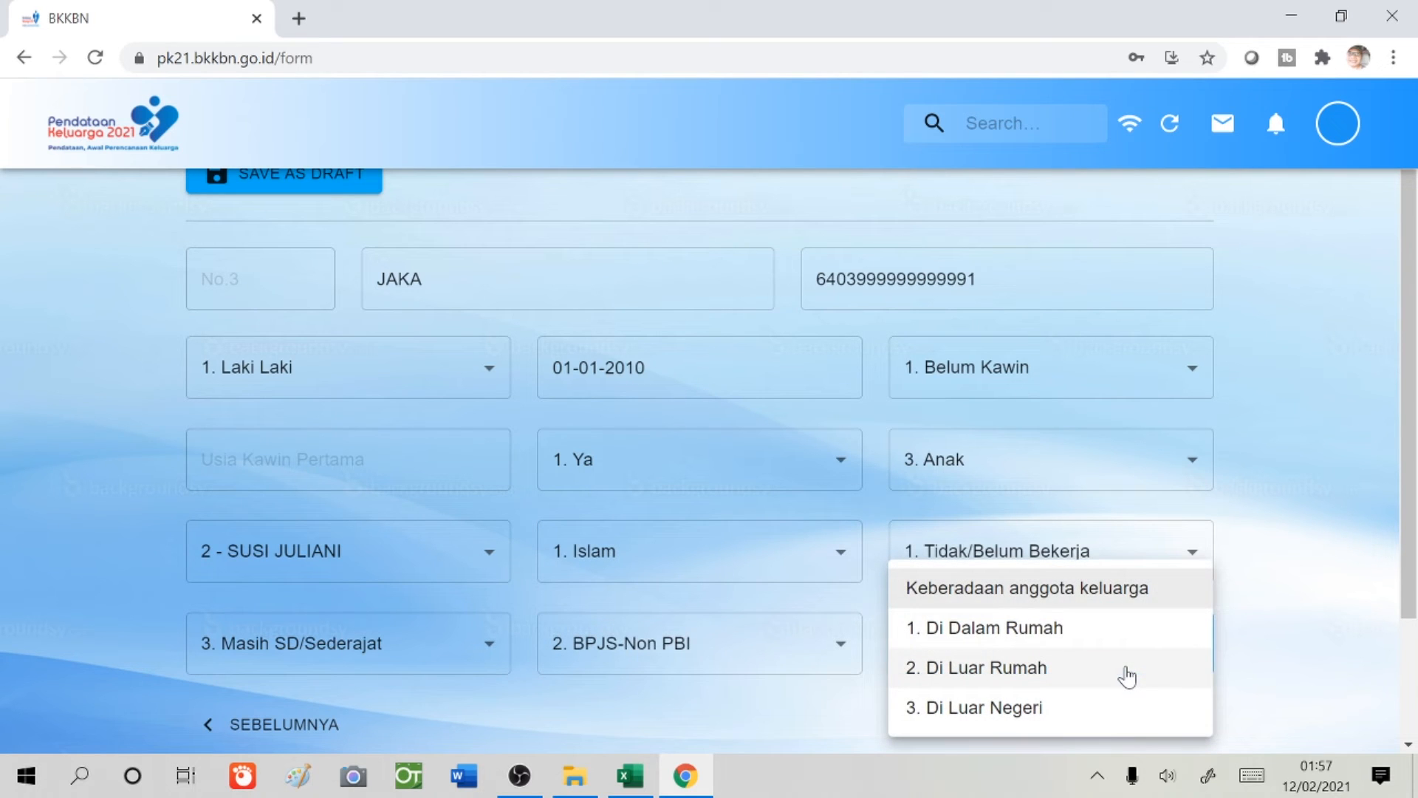
click(1076, 647)
click(1101, 725)
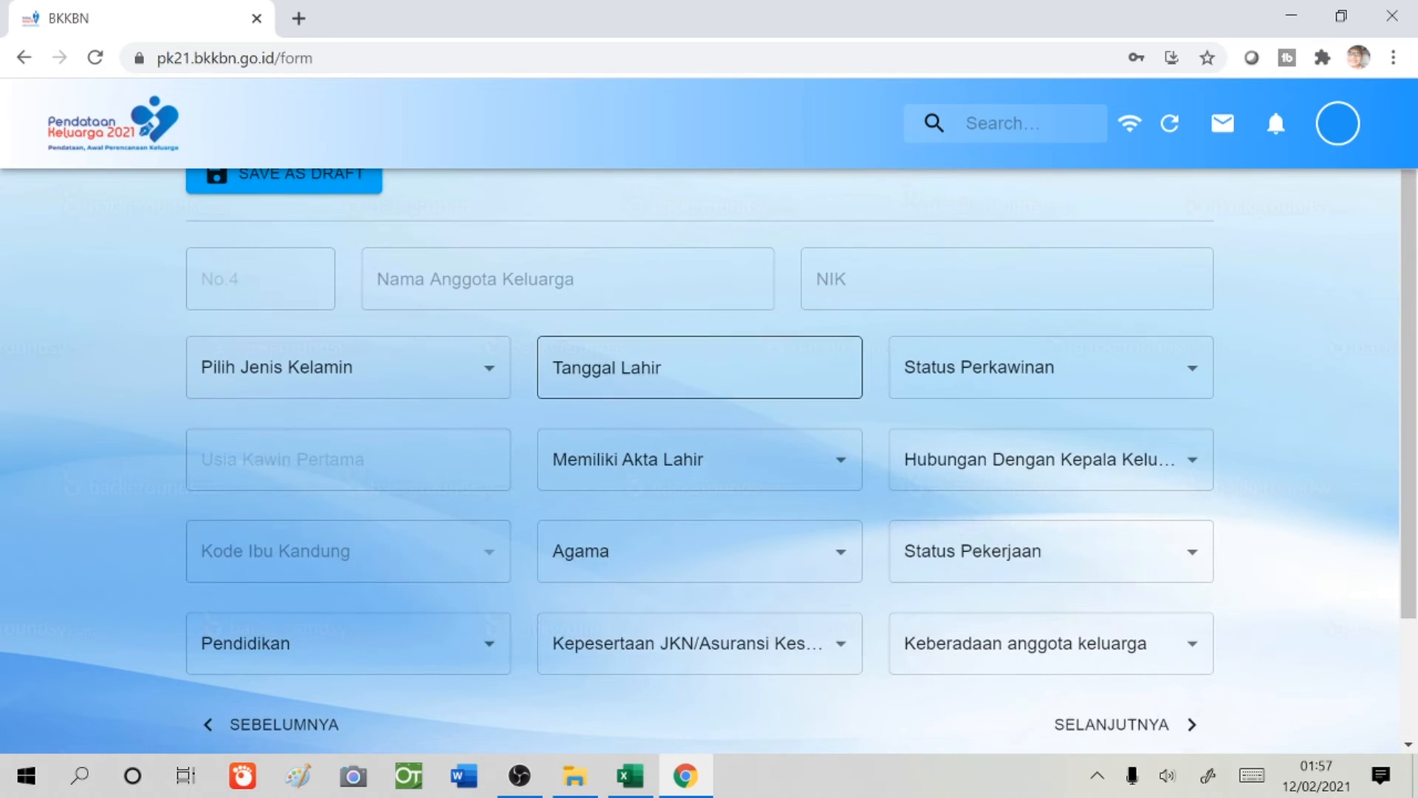
- Enter member 4's name and national ID number (NIK)
click(658, 304)
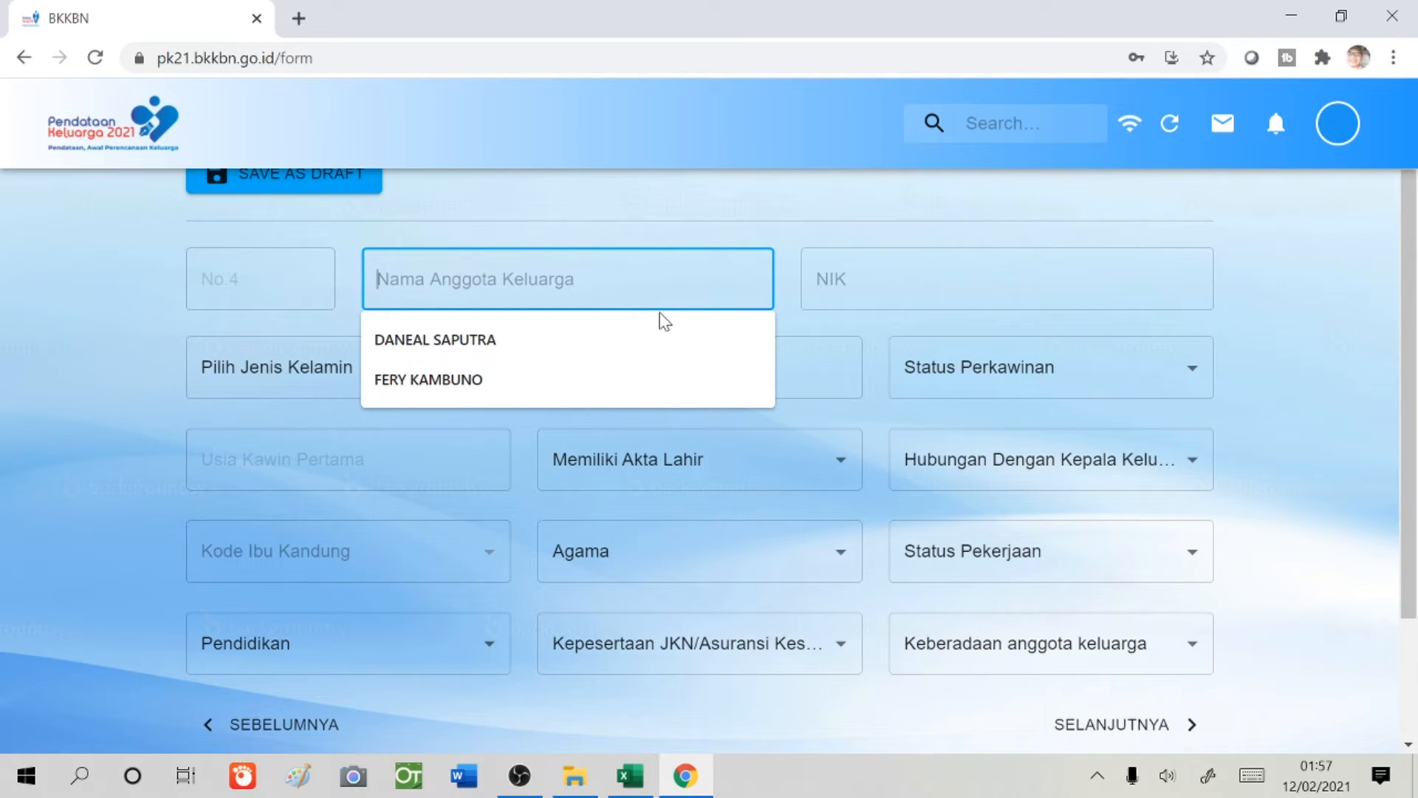
text(NINA)
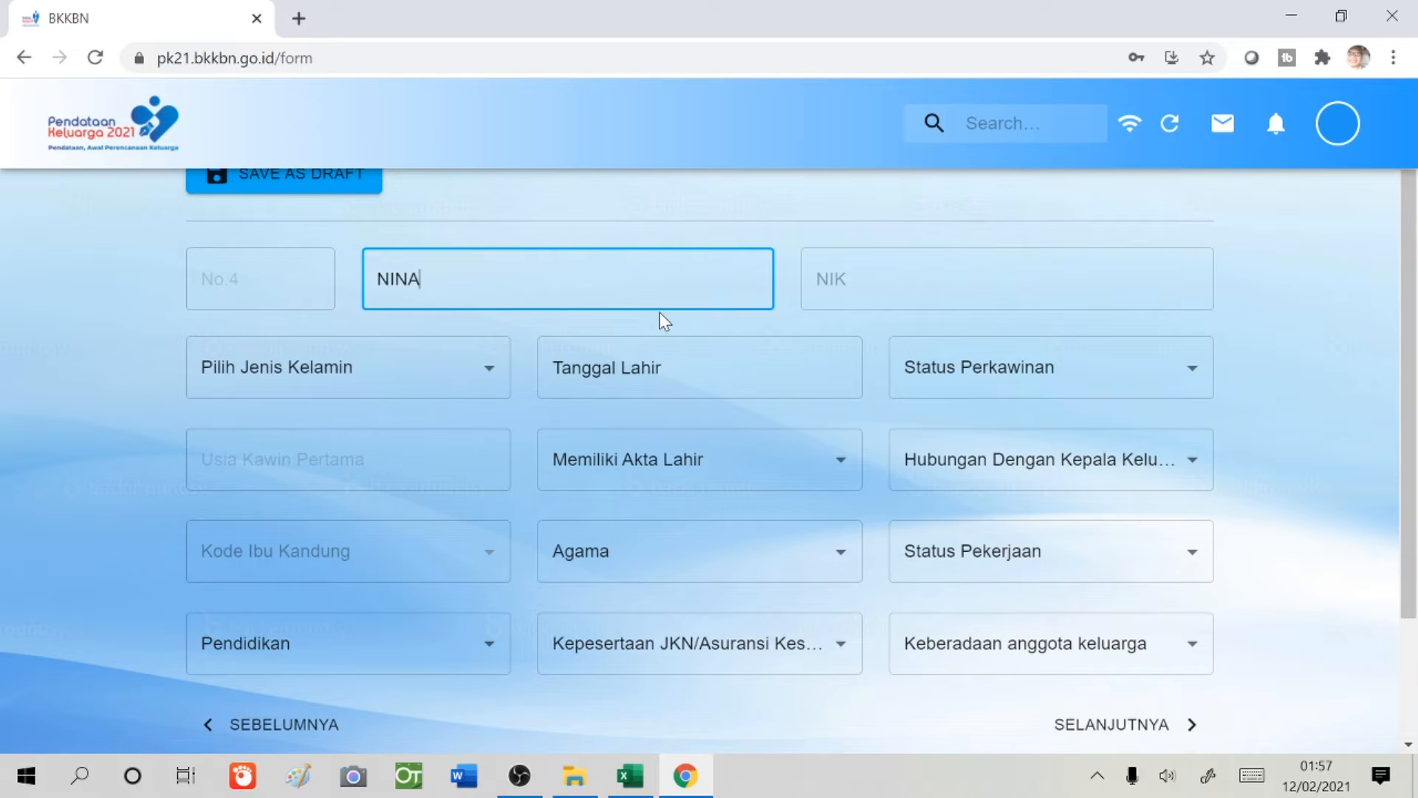
key(Tab)
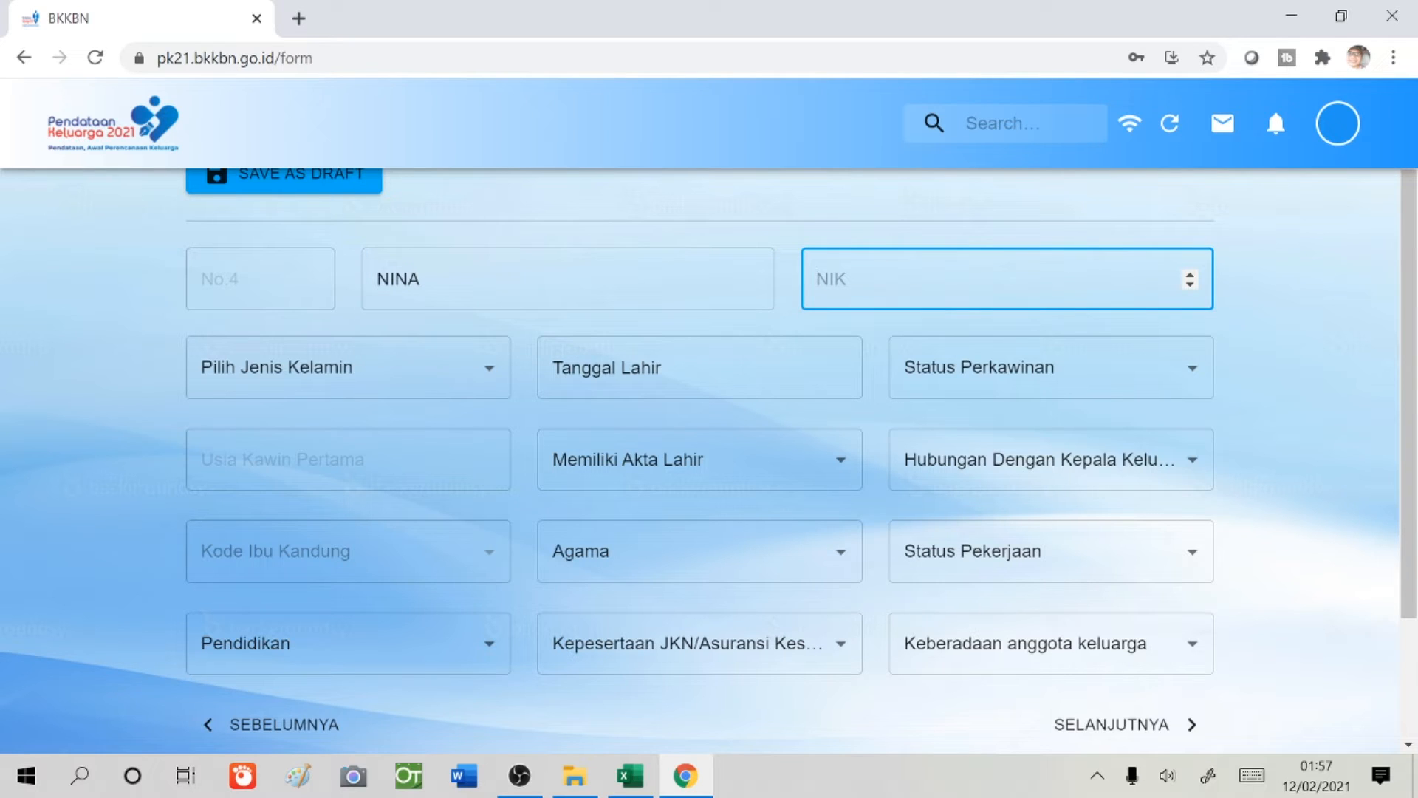
text(6403222222222222)
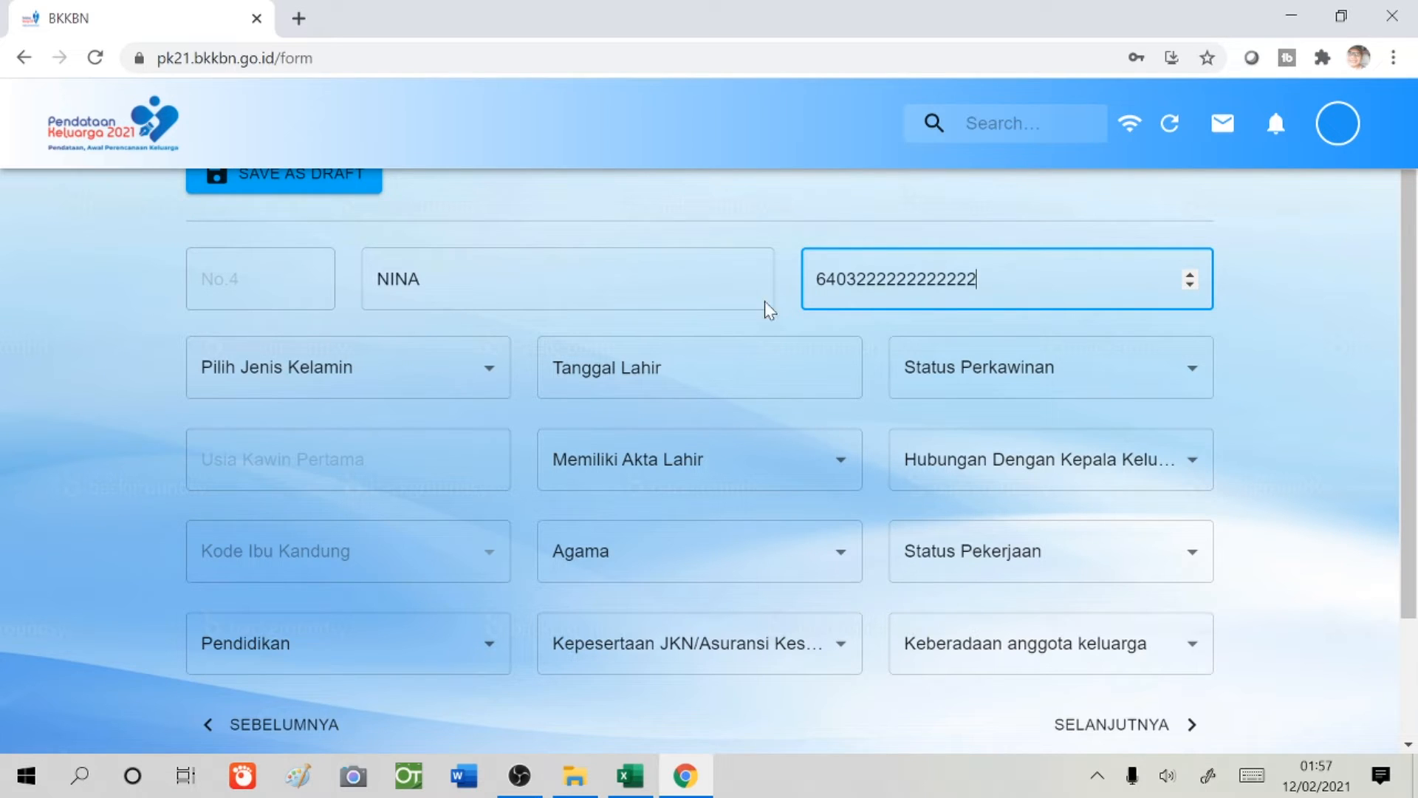
- Set member 4's gender to 2. Perempuan and birth date to 01-01-2012
click(456, 390)
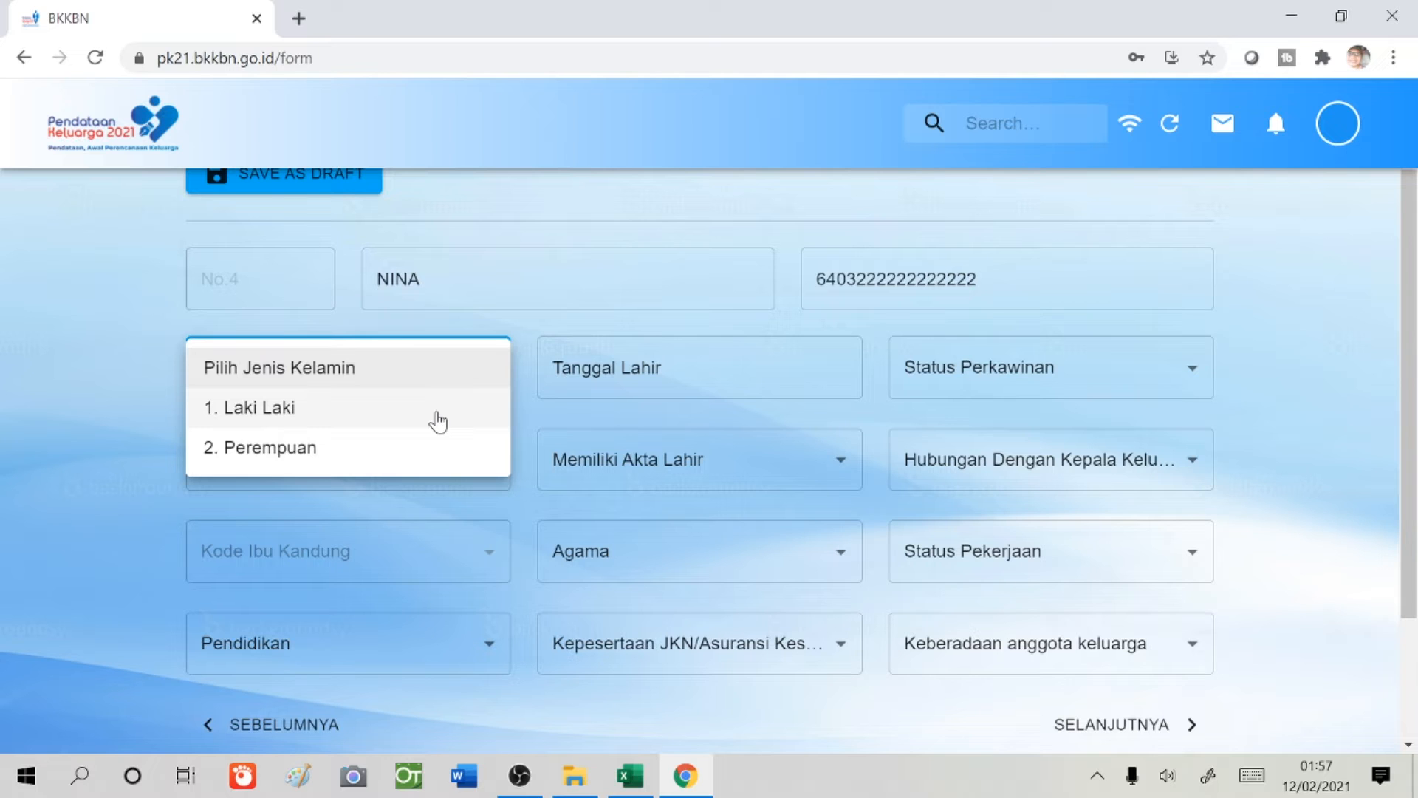
click(433, 447)
click(748, 371)
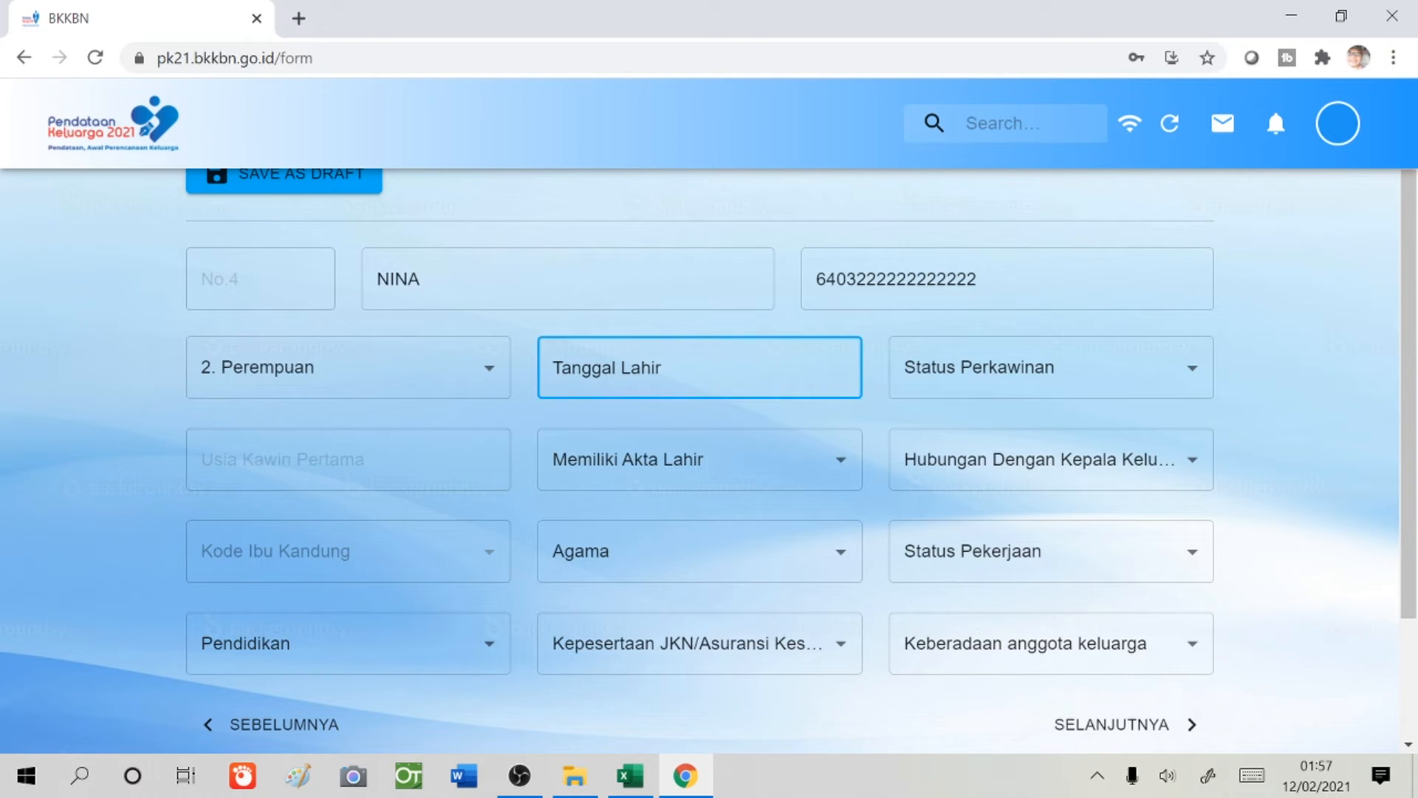
scroll(707, 508, up, 3)
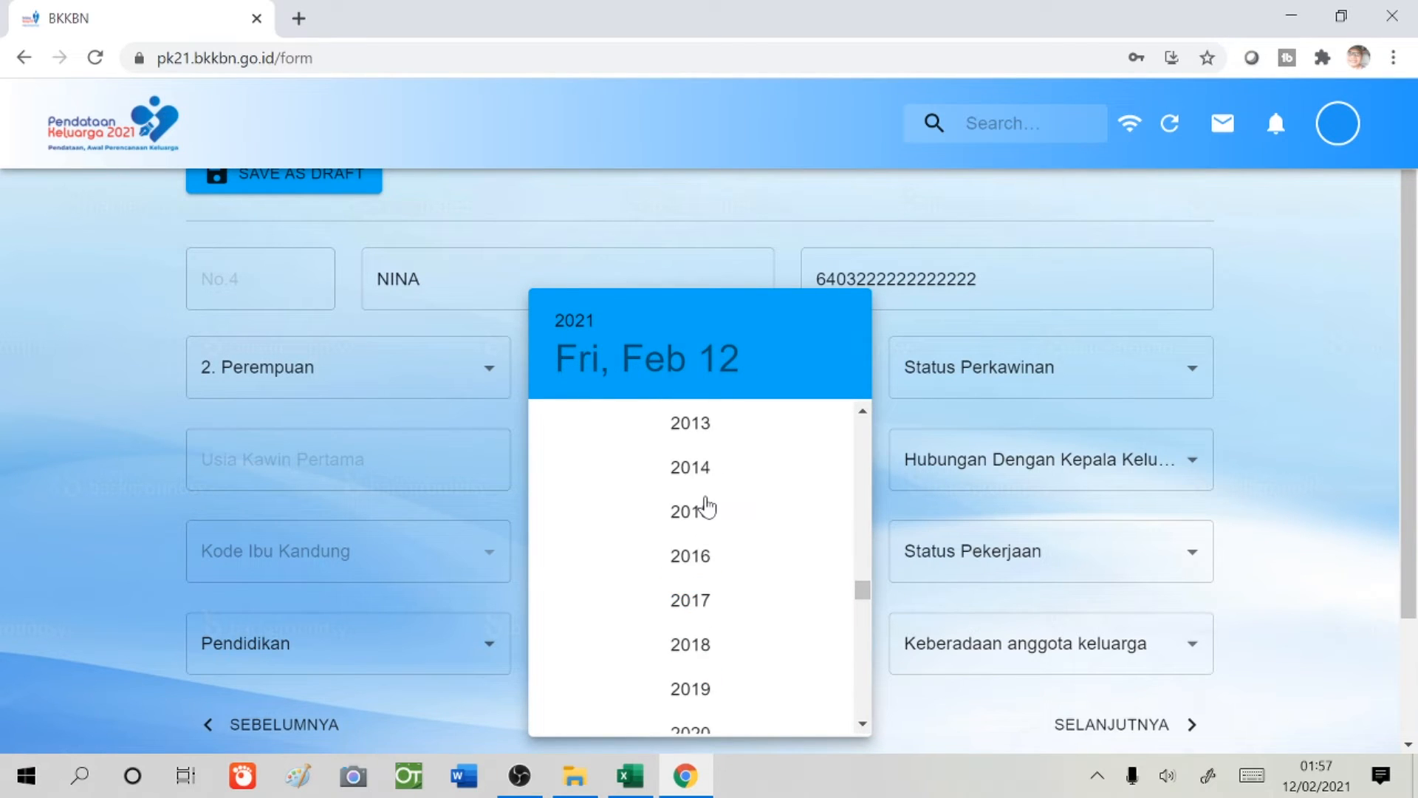
scroll(707, 508, up, 3)
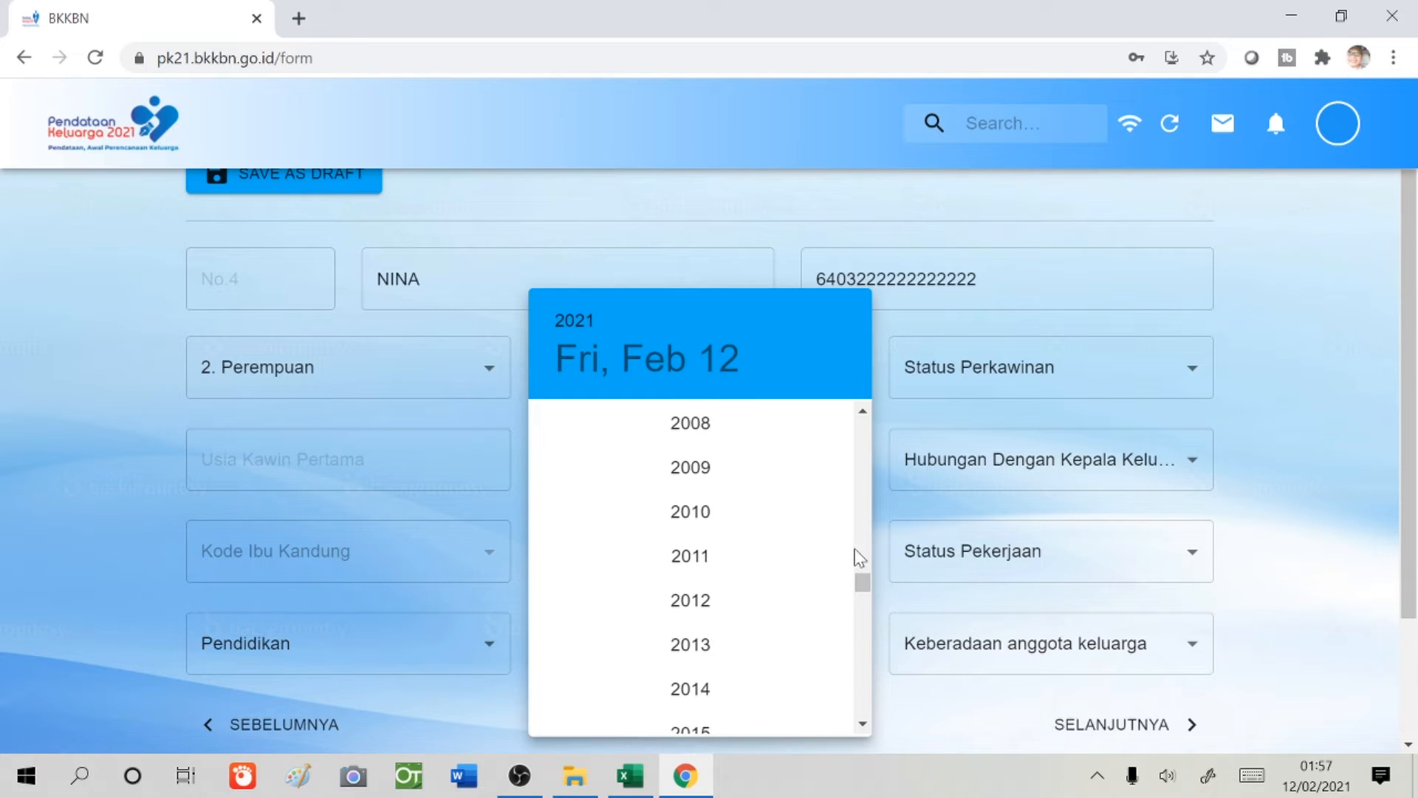
click(705, 607)
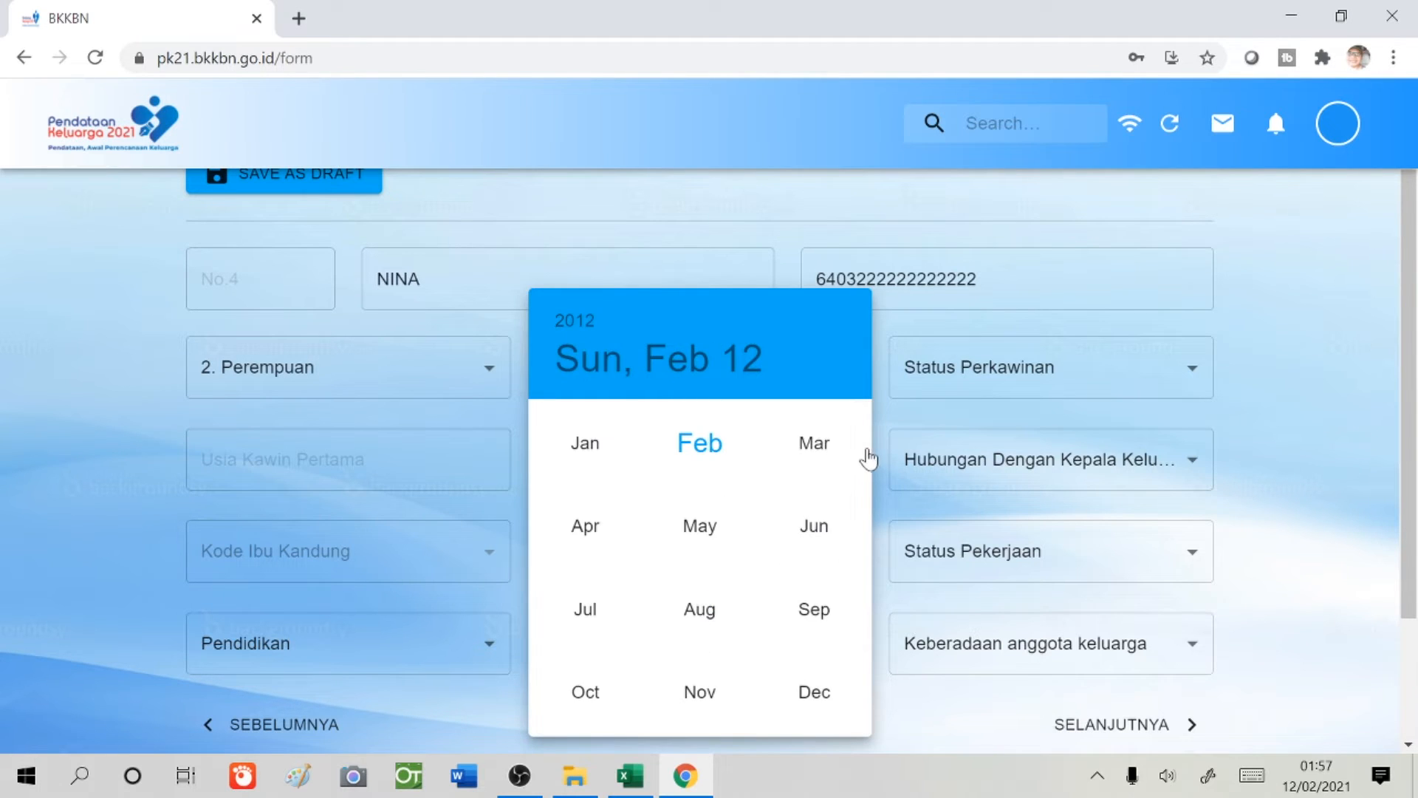
click(597, 442)
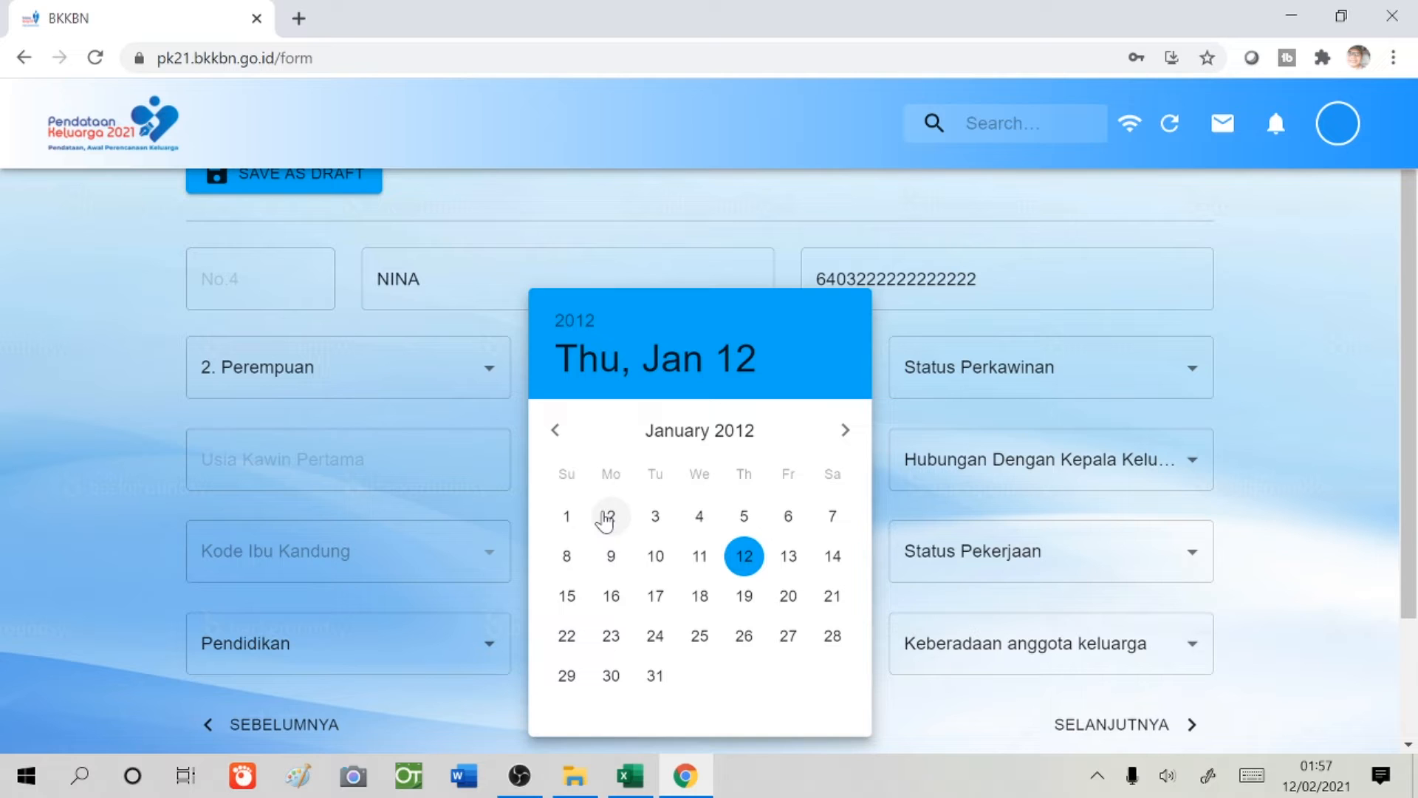
click(565, 513)
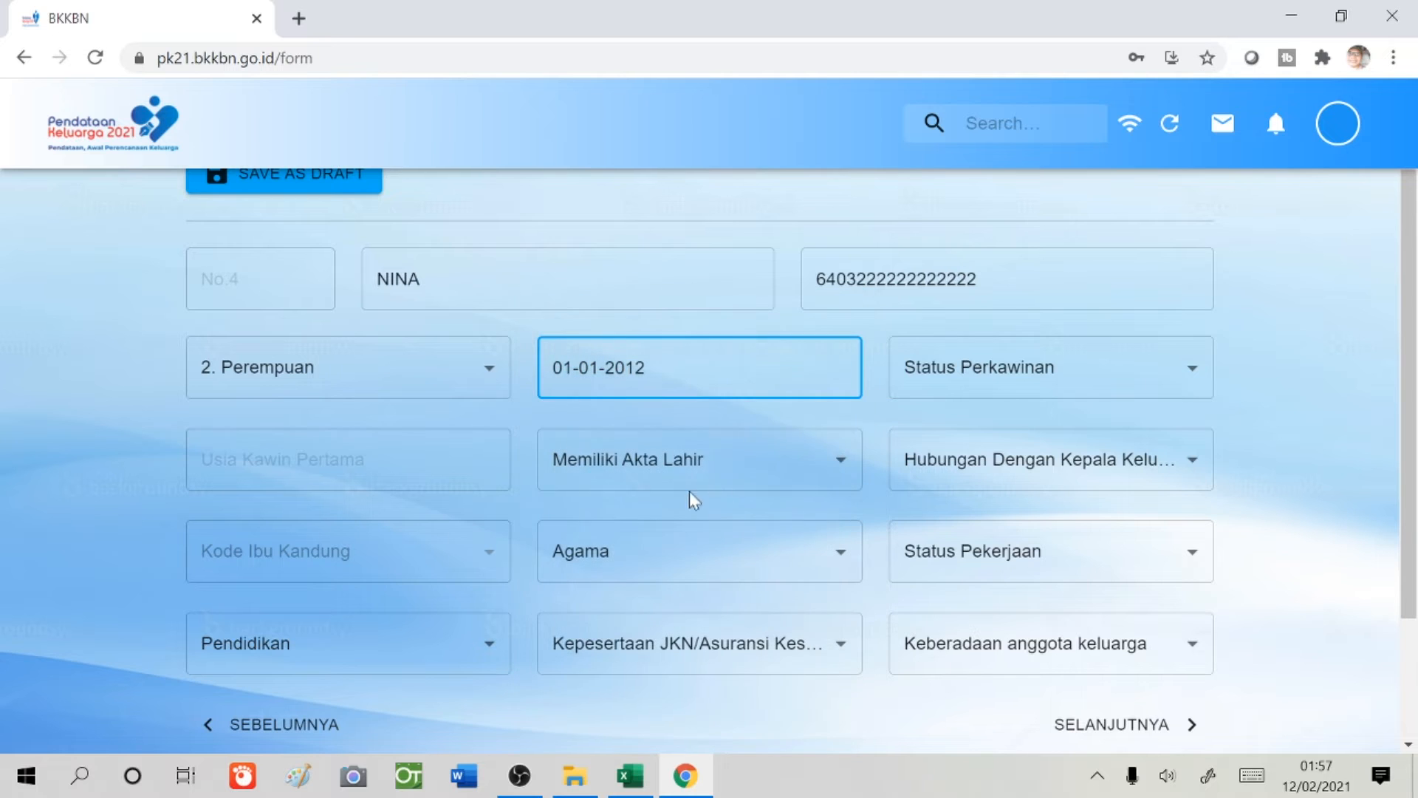
- Set marital status 1. Belum Kawin, birth certificate 1. Ya, relationship 3. Anak
click(1020, 373)
click(1016, 418)
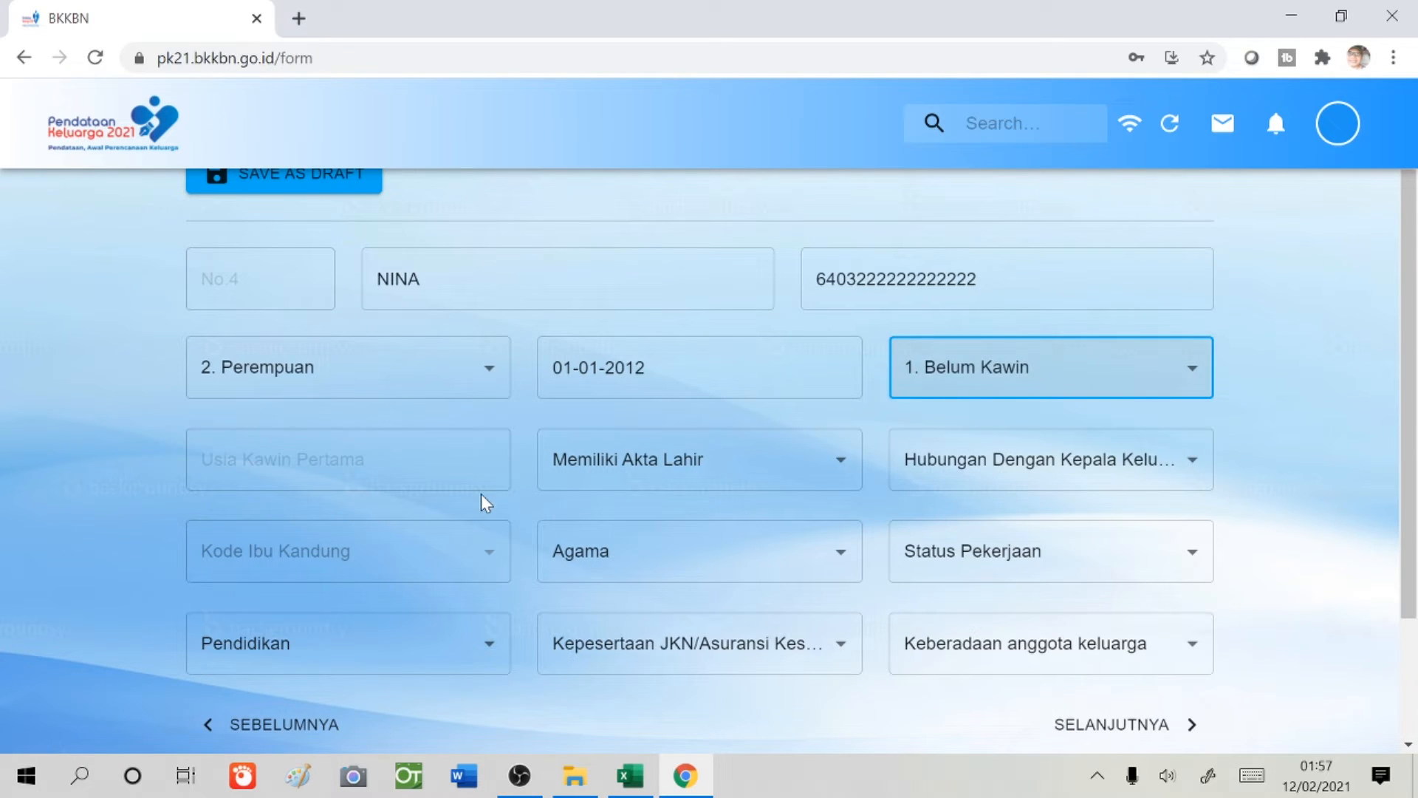
click(697, 478)
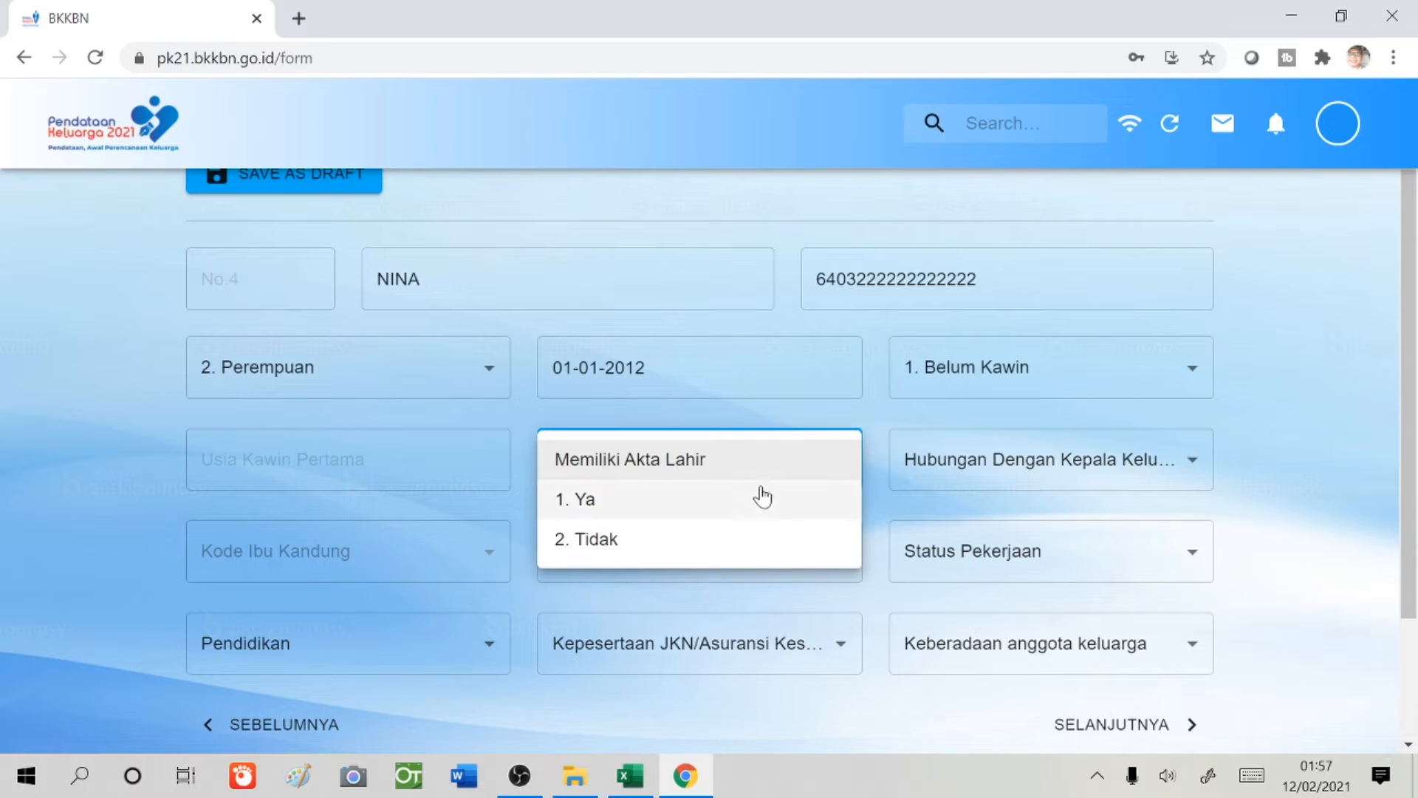
click(715, 510)
click(966, 478)
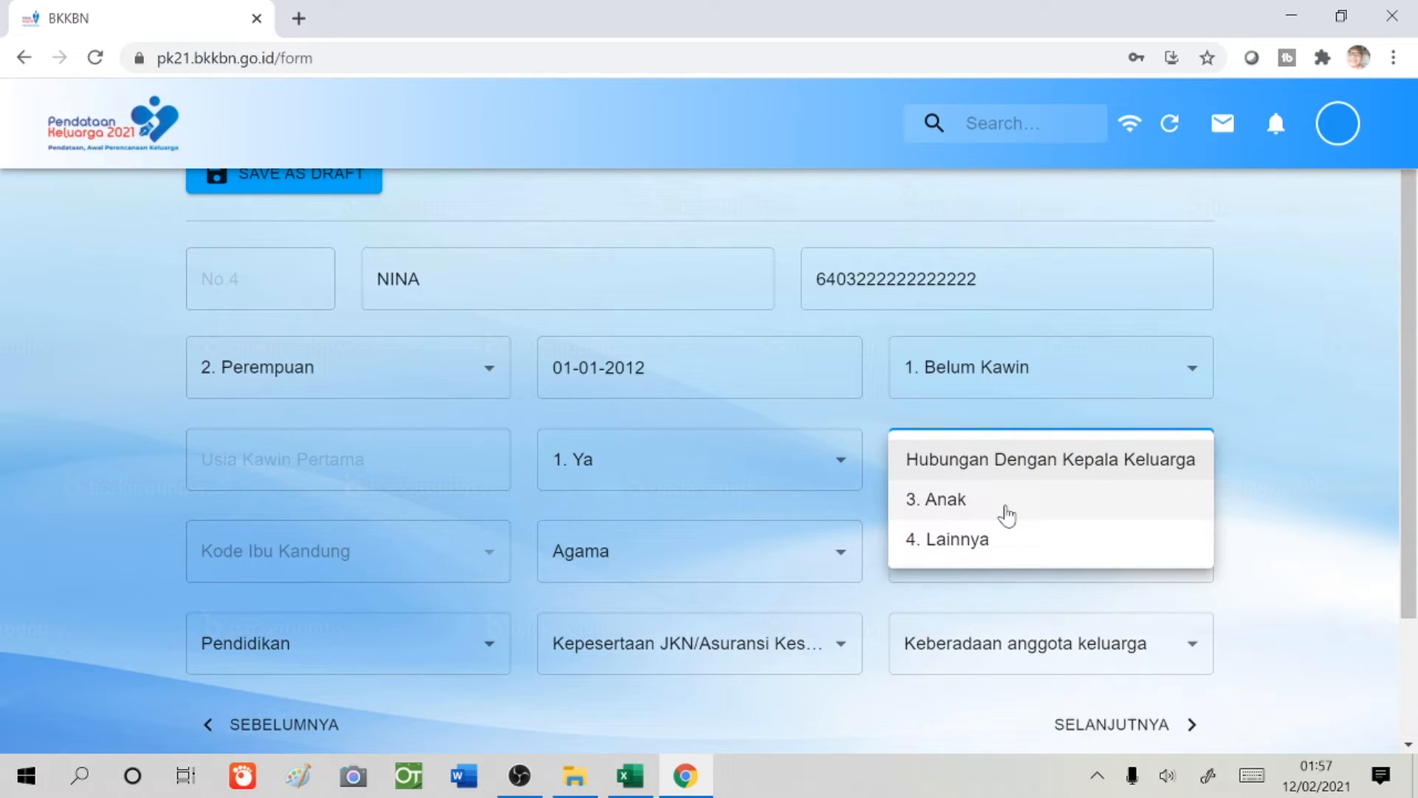
click(1006, 515)
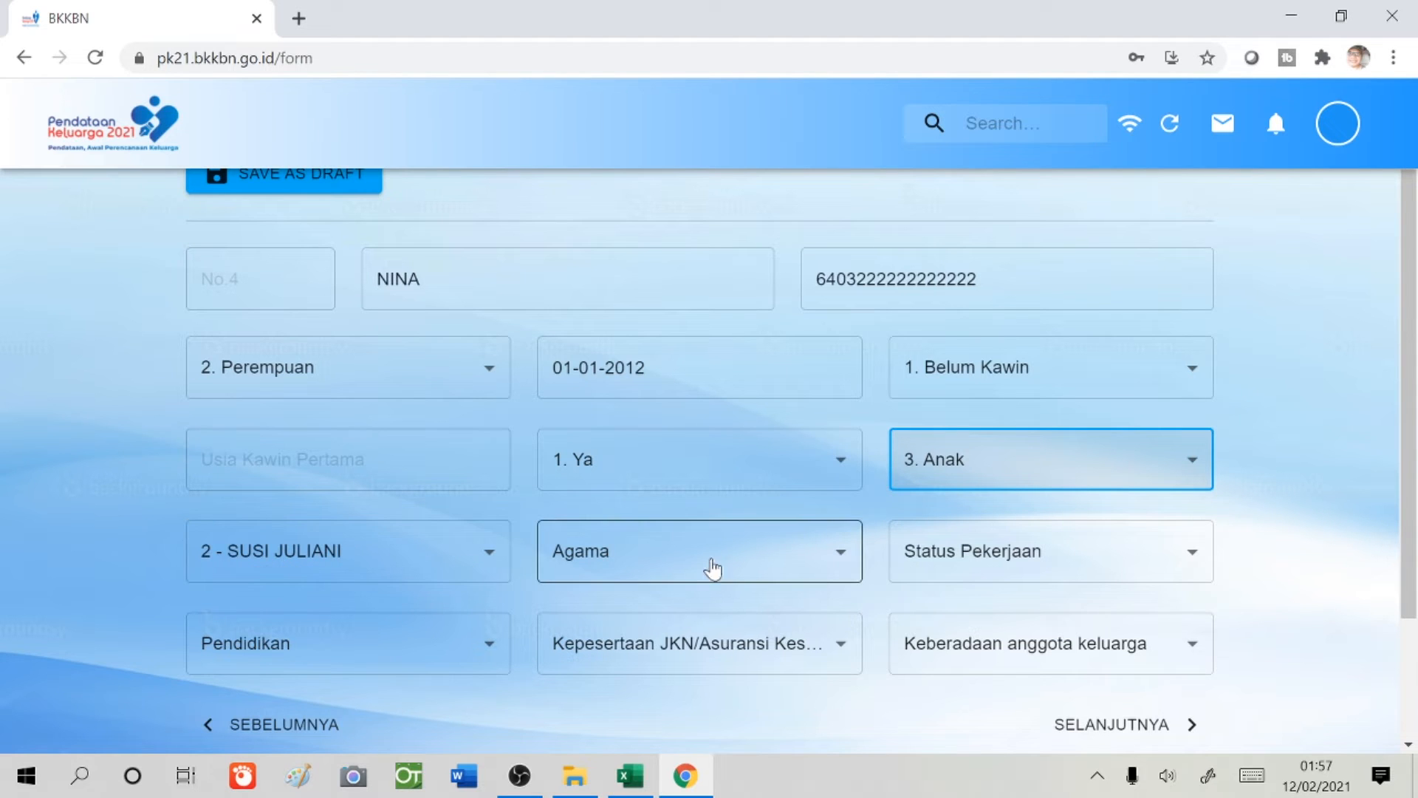
- Set religion to 1. Islam, work to Tidak/Belum Bekerja, education to Masih SD/Sederajat
click(824, 563)
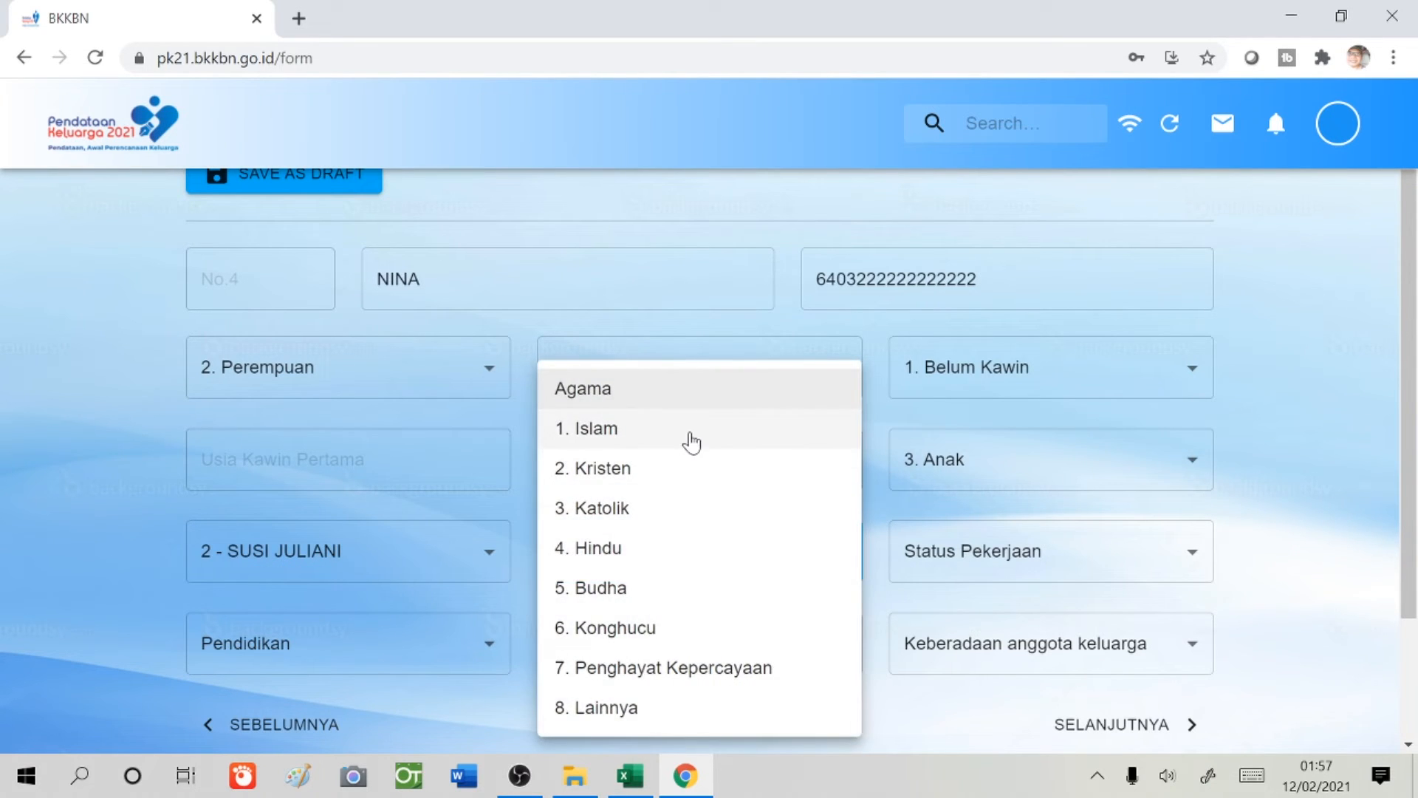
click(690, 438)
click(1007, 569)
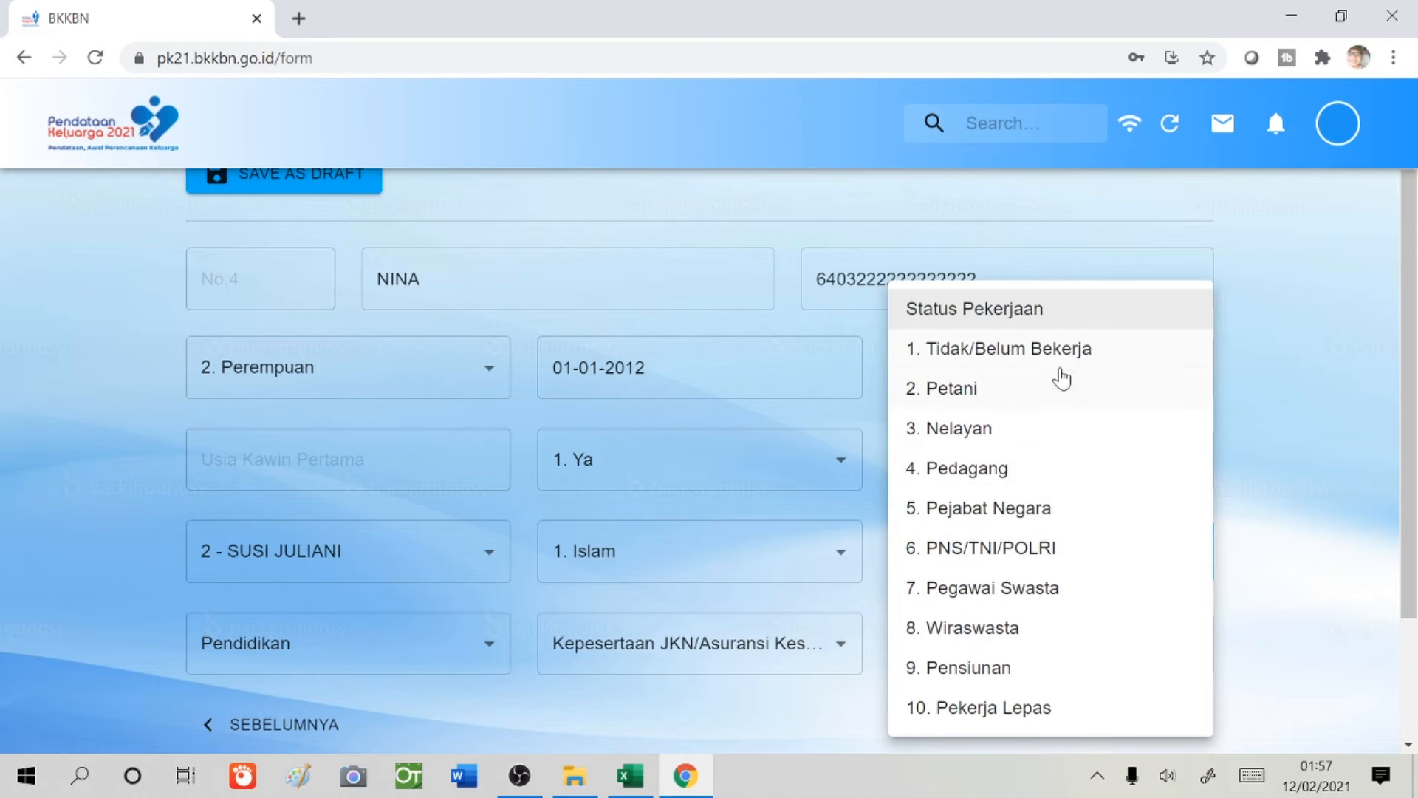
click(1066, 362)
click(460, 650)
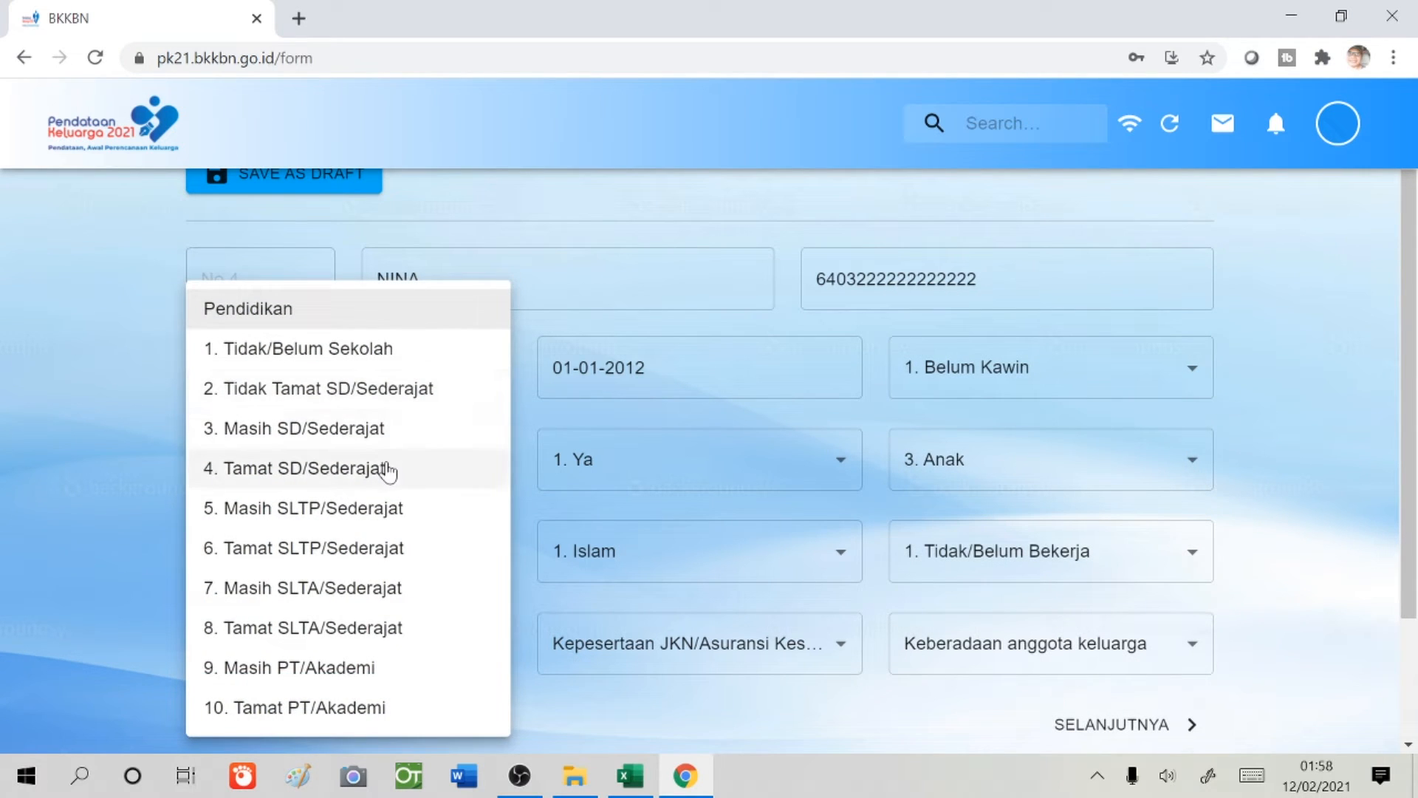
click(389, 439)
- Set insurance to 2. BPJS-Non PBI and presence to 1. Di Dalam Rumah, then continue
click(822, 655)
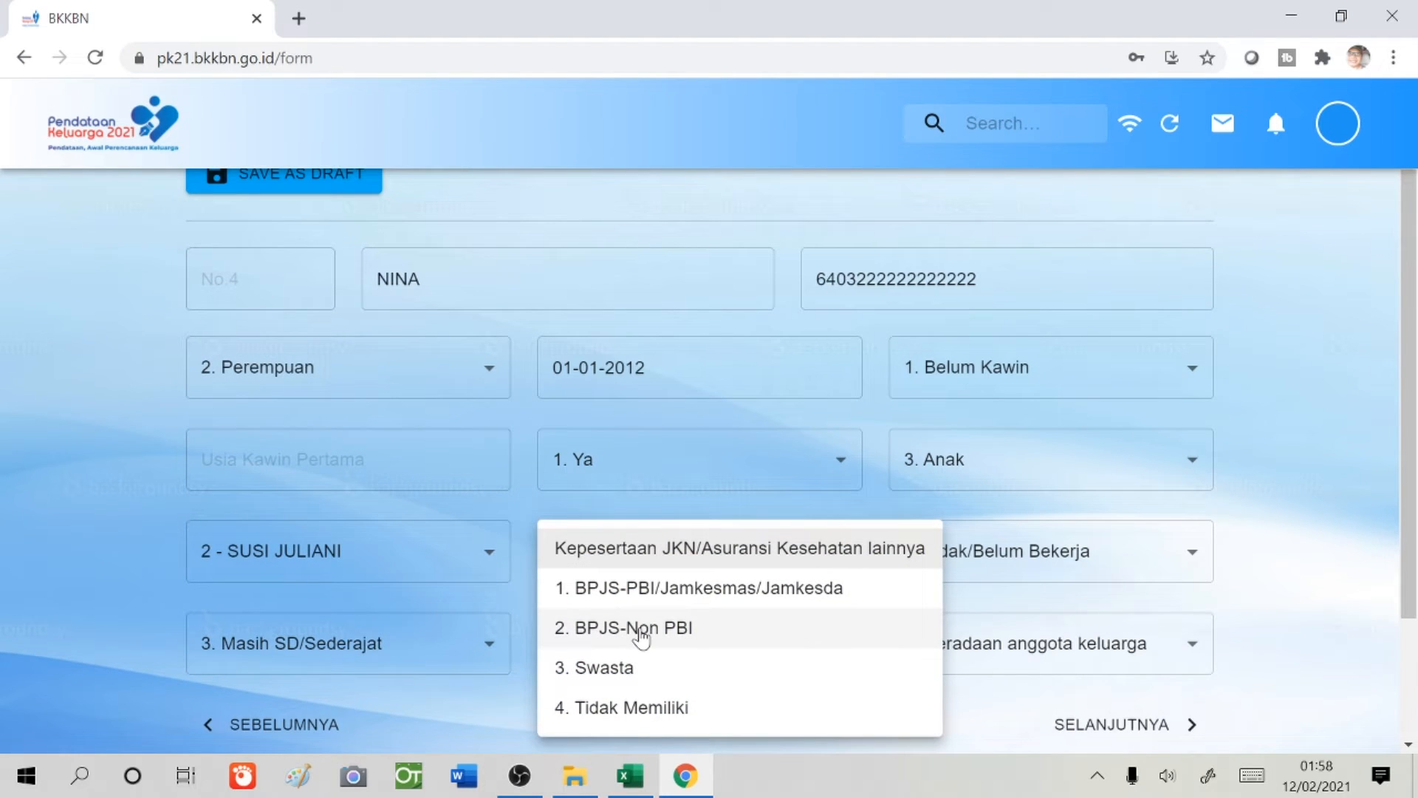
click(680, 629)
click(1031, 643)
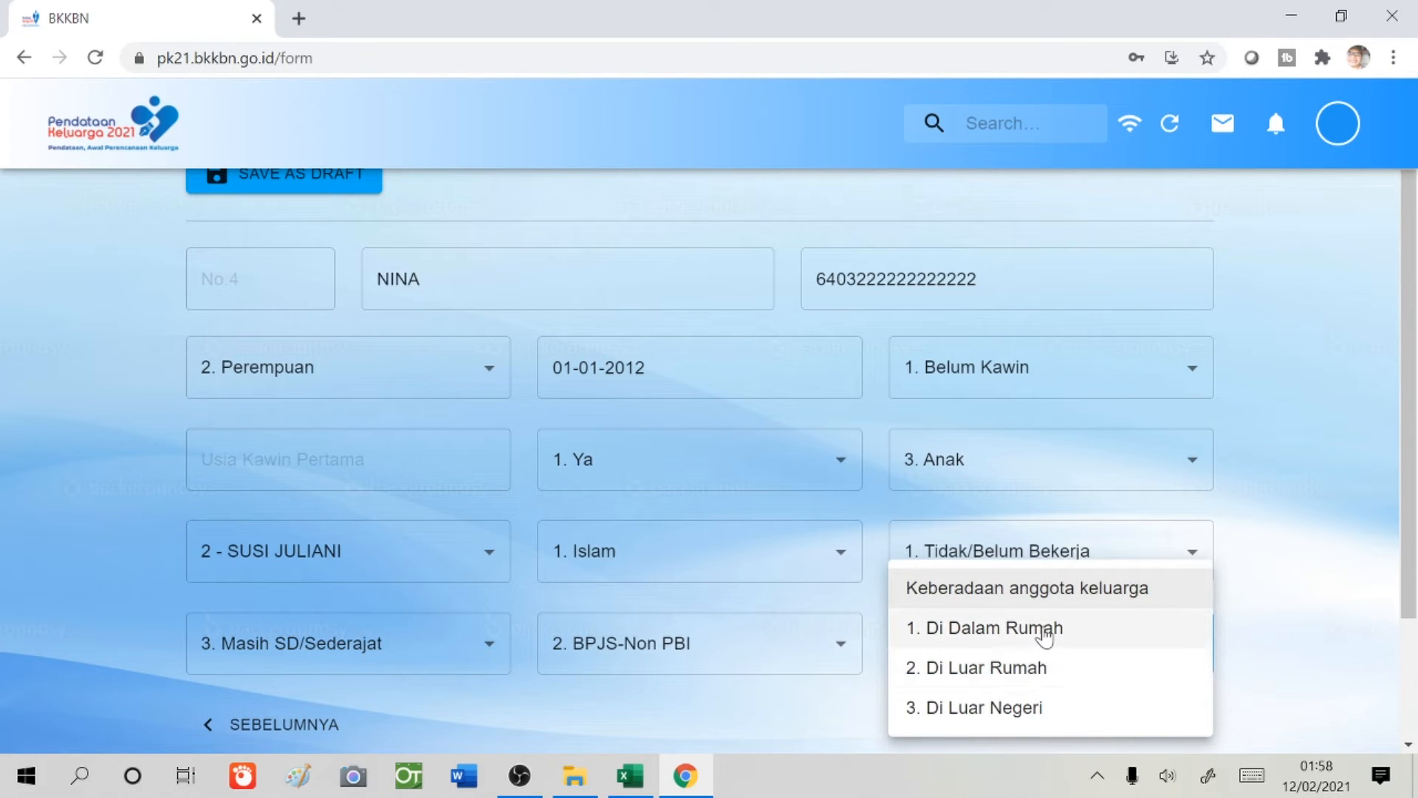
click(1044, 633)
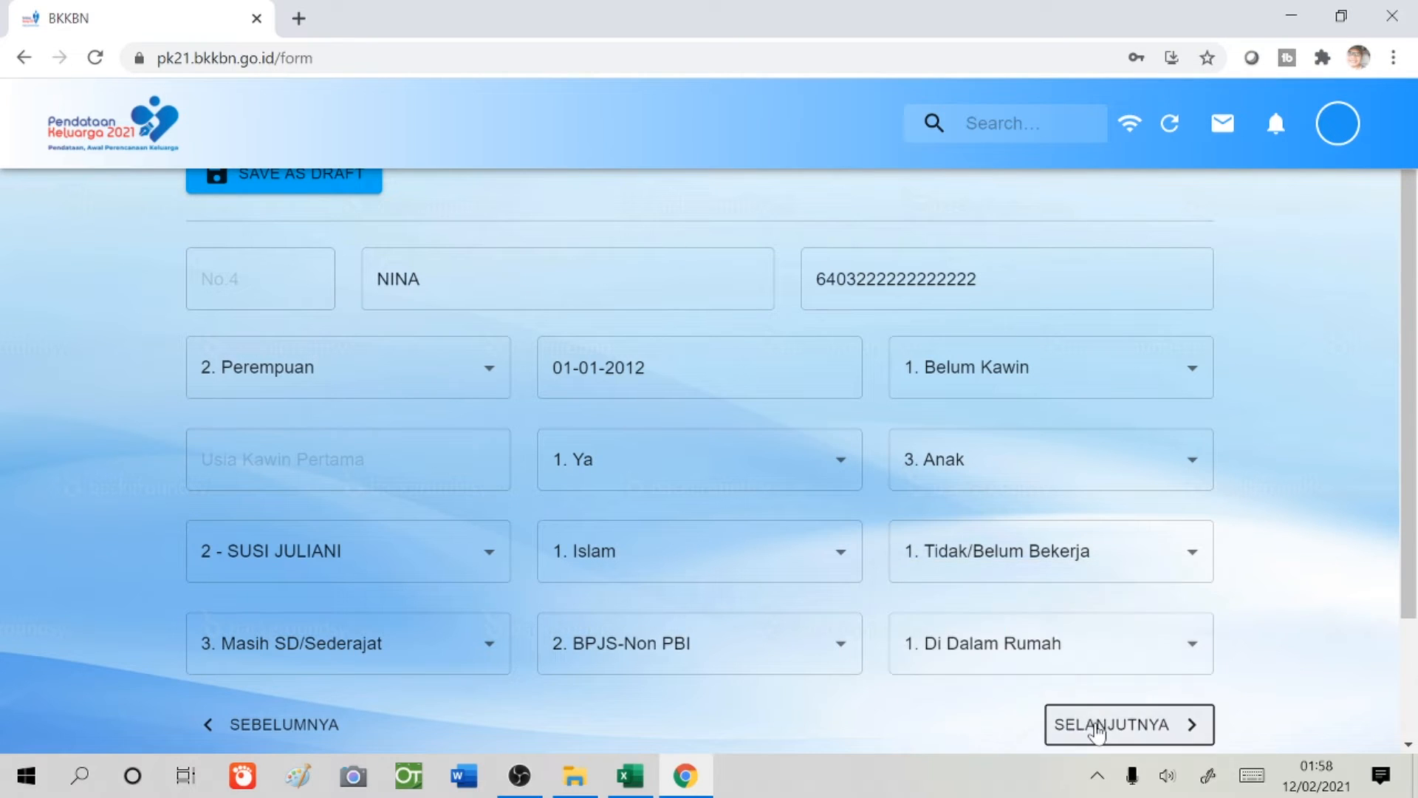
click(1093, 724)
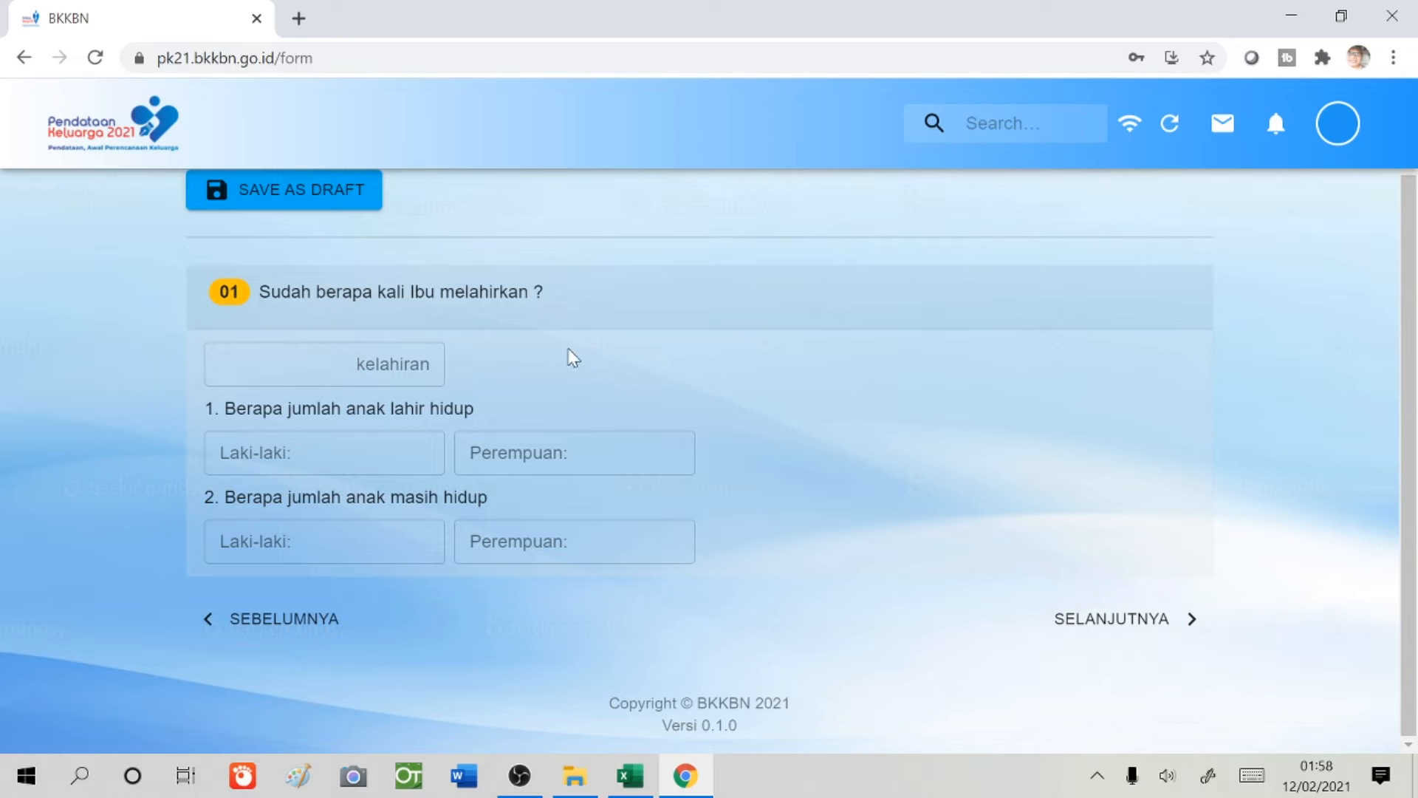
- Enter 2 births, 1 boy and 1 girl born alive, 1 boy and 1 girl still living
click(432, 362)
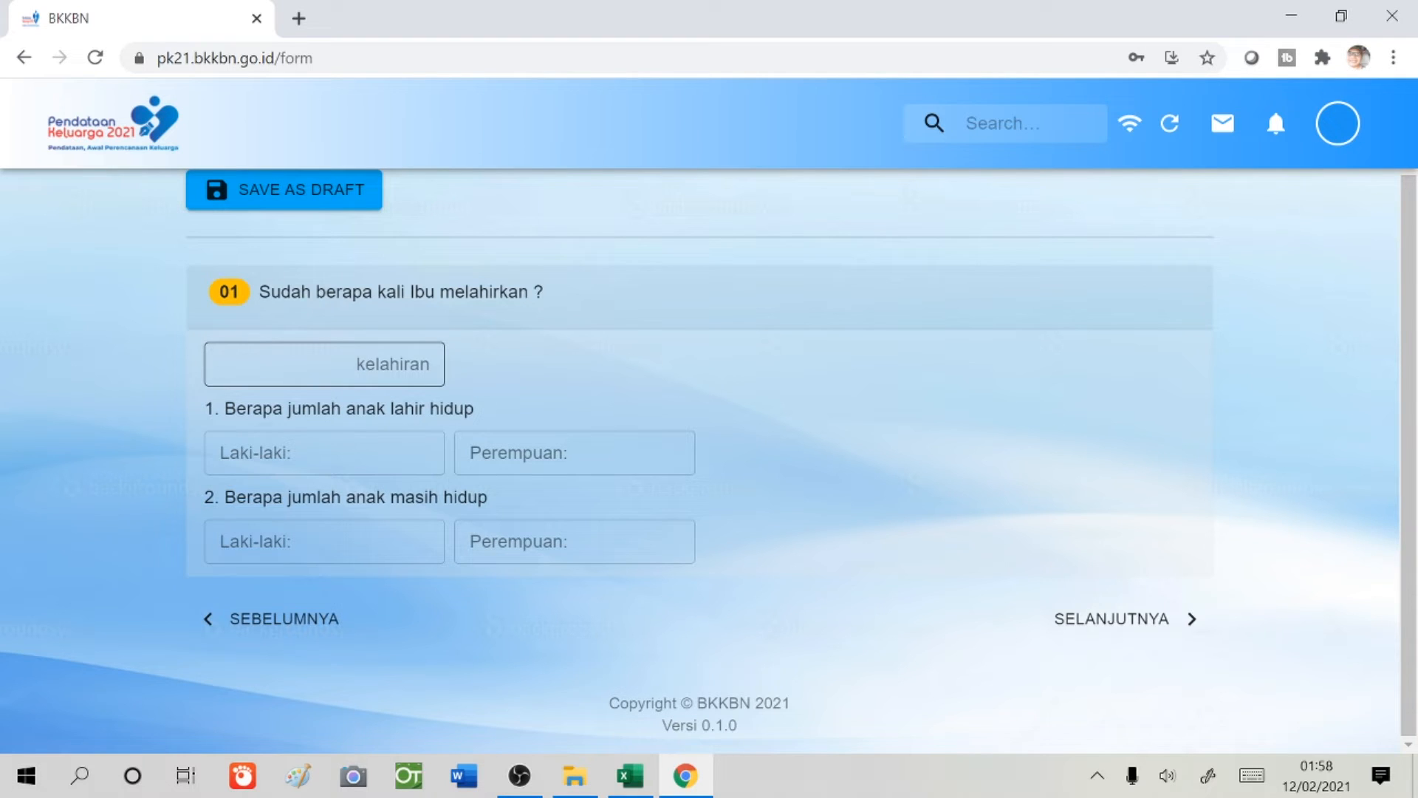
click(254, 364)
text(2)
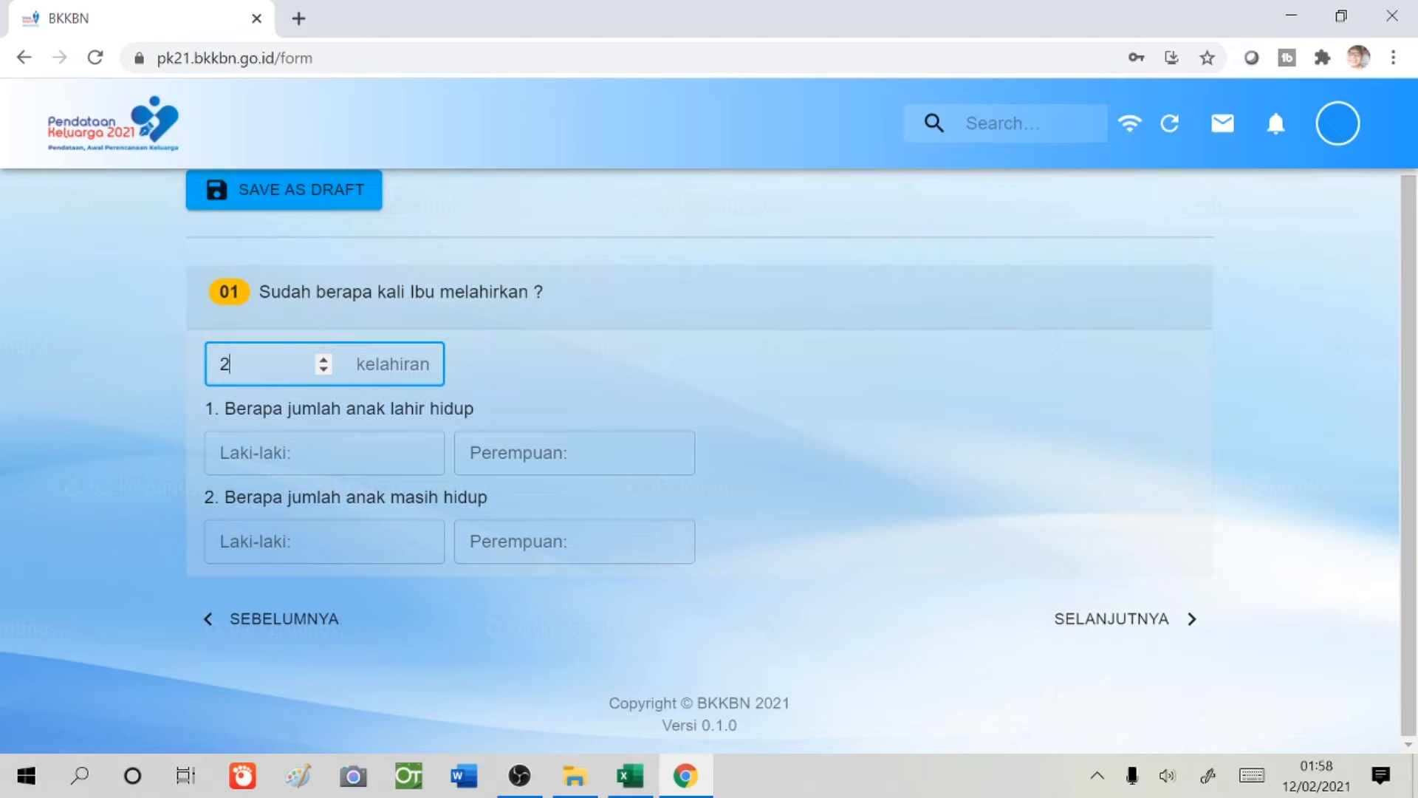
click(316, 453)
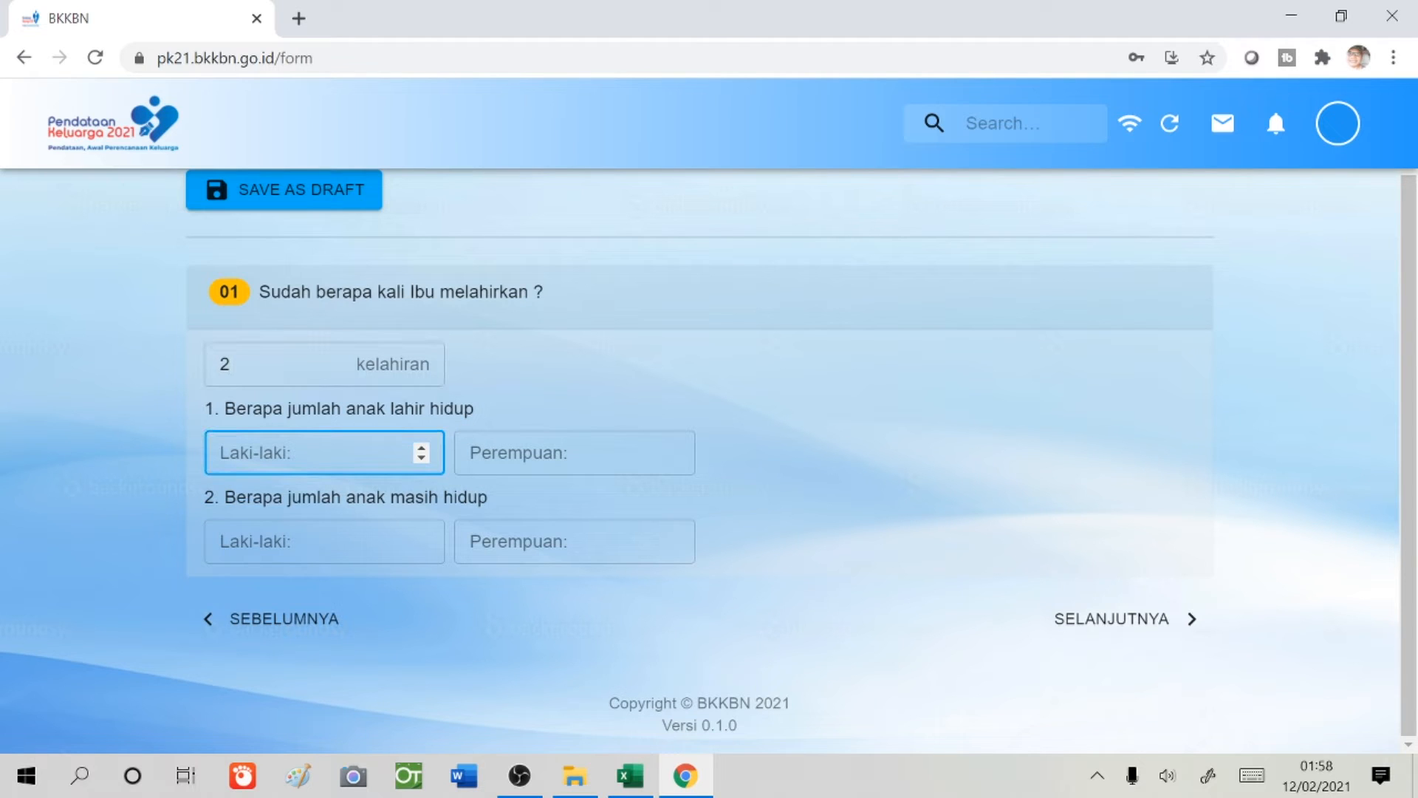
text(1)
click(575, 452)
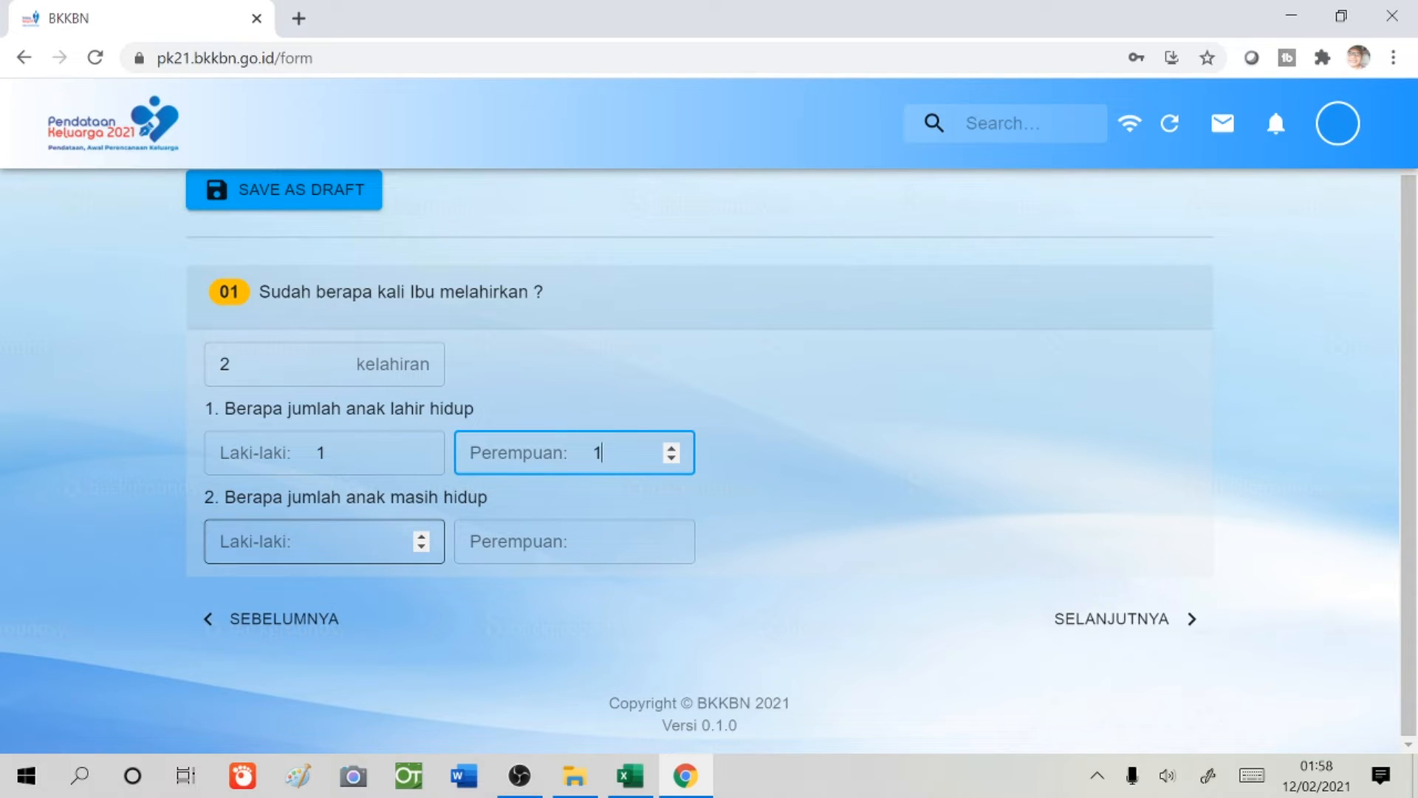
click(325, 542)
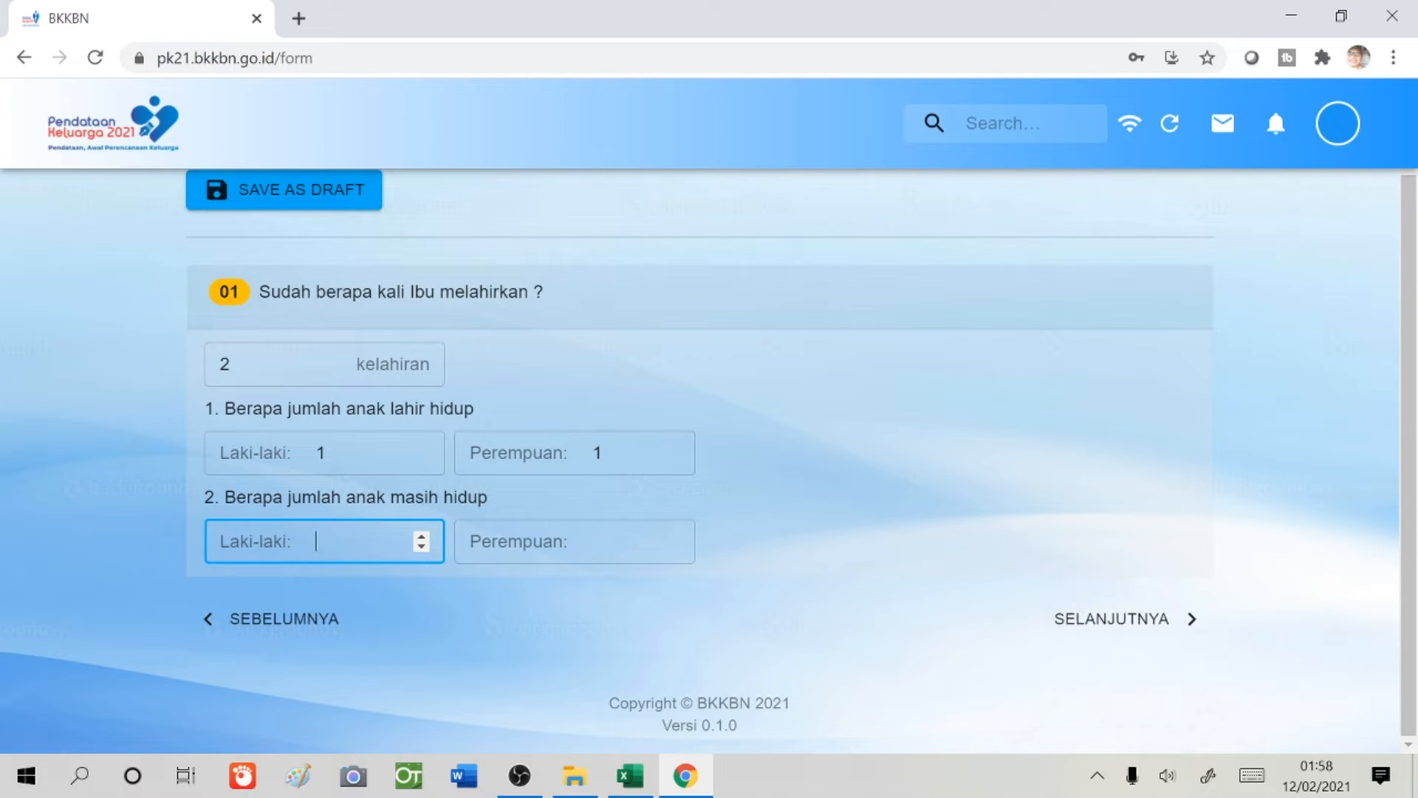
text(1)
key(Tab)
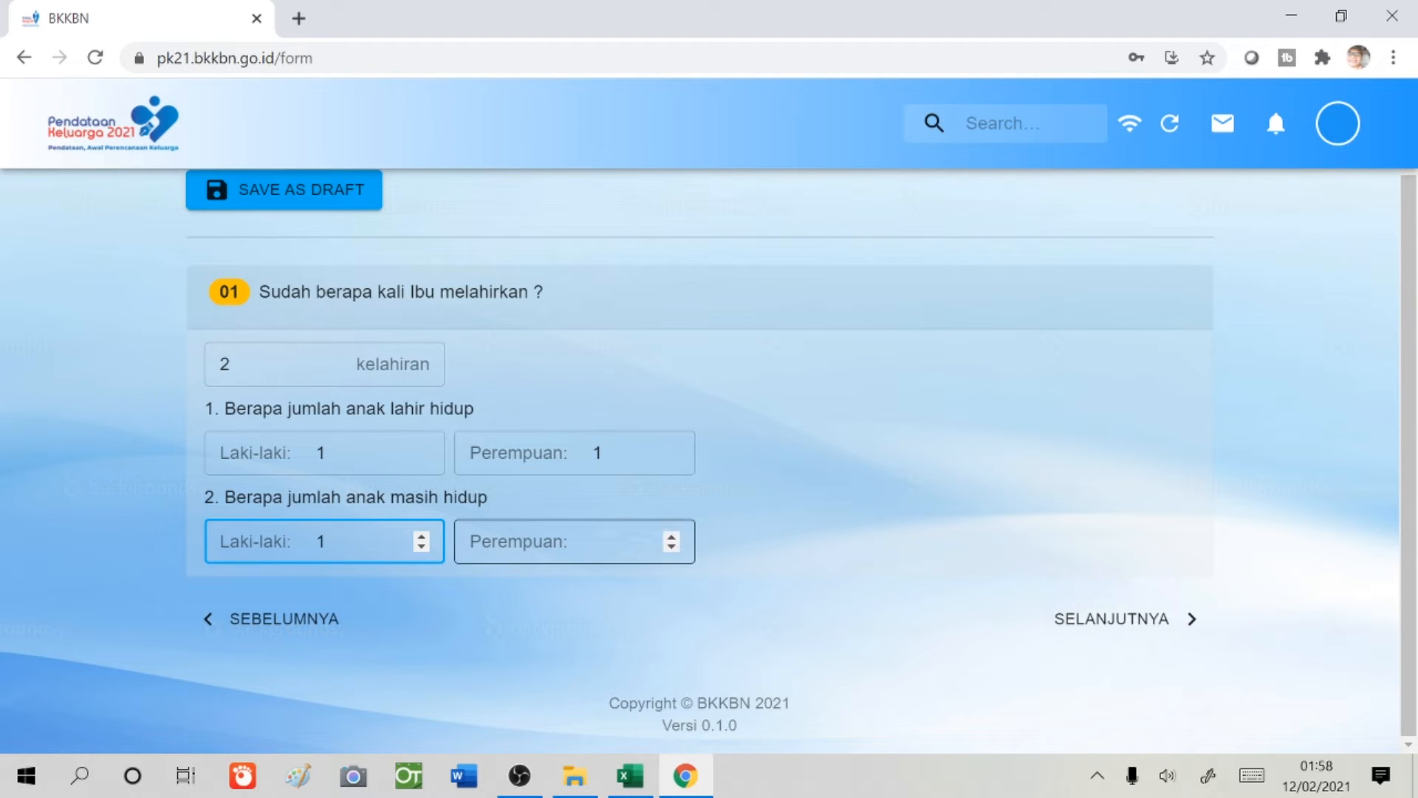
text(1)
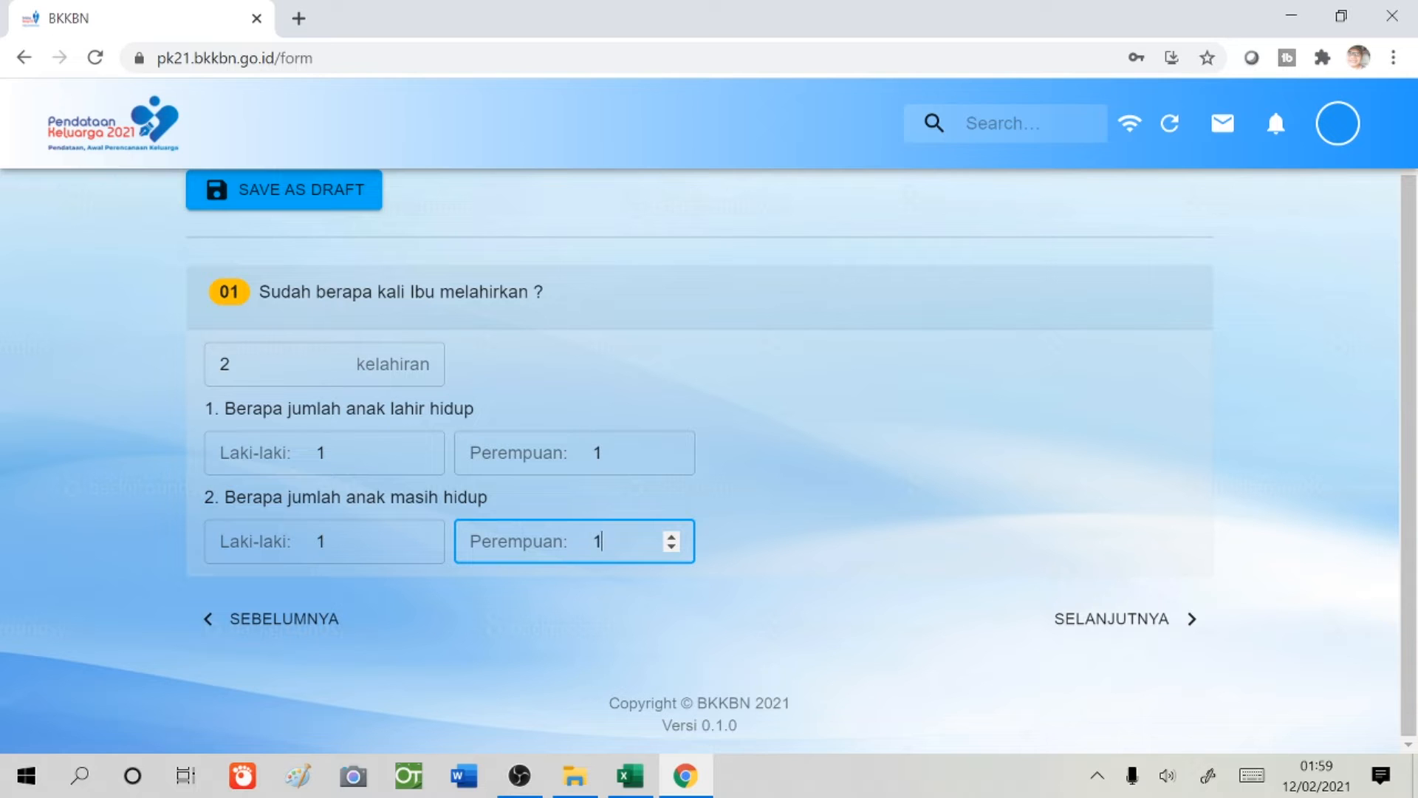
click(1148, 624)
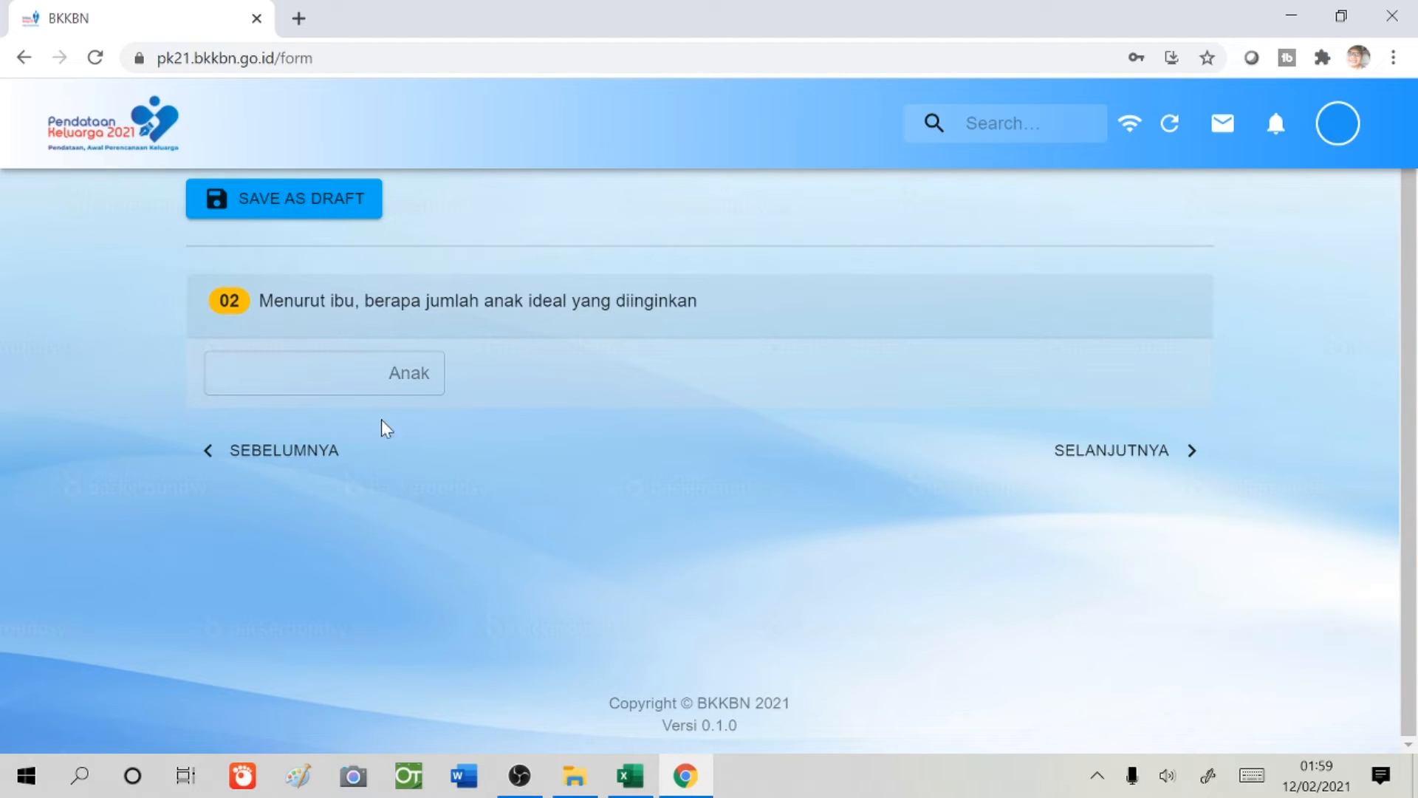
- Enter 5 as the ideal number of children
click(310, 373)
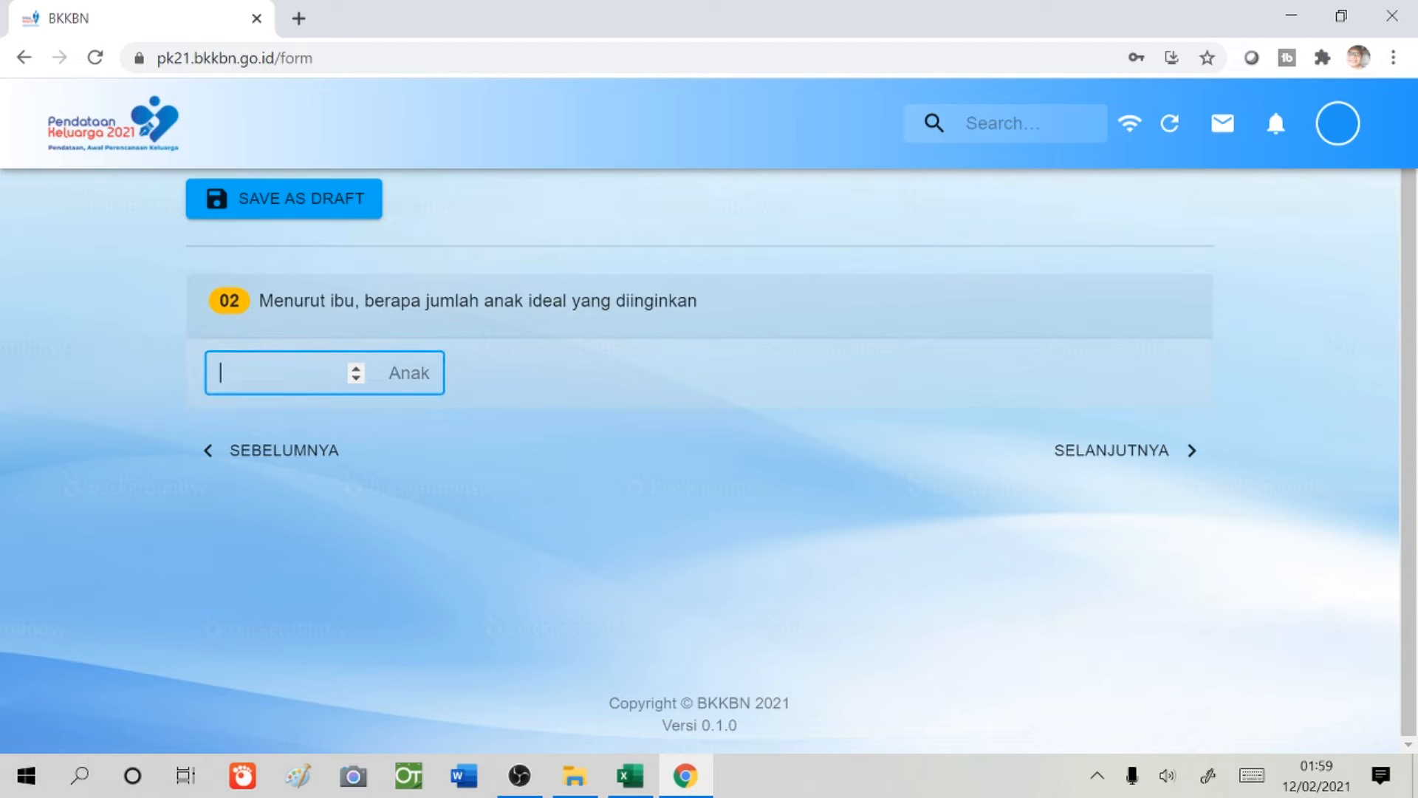
text(5)
click(1093, 454)
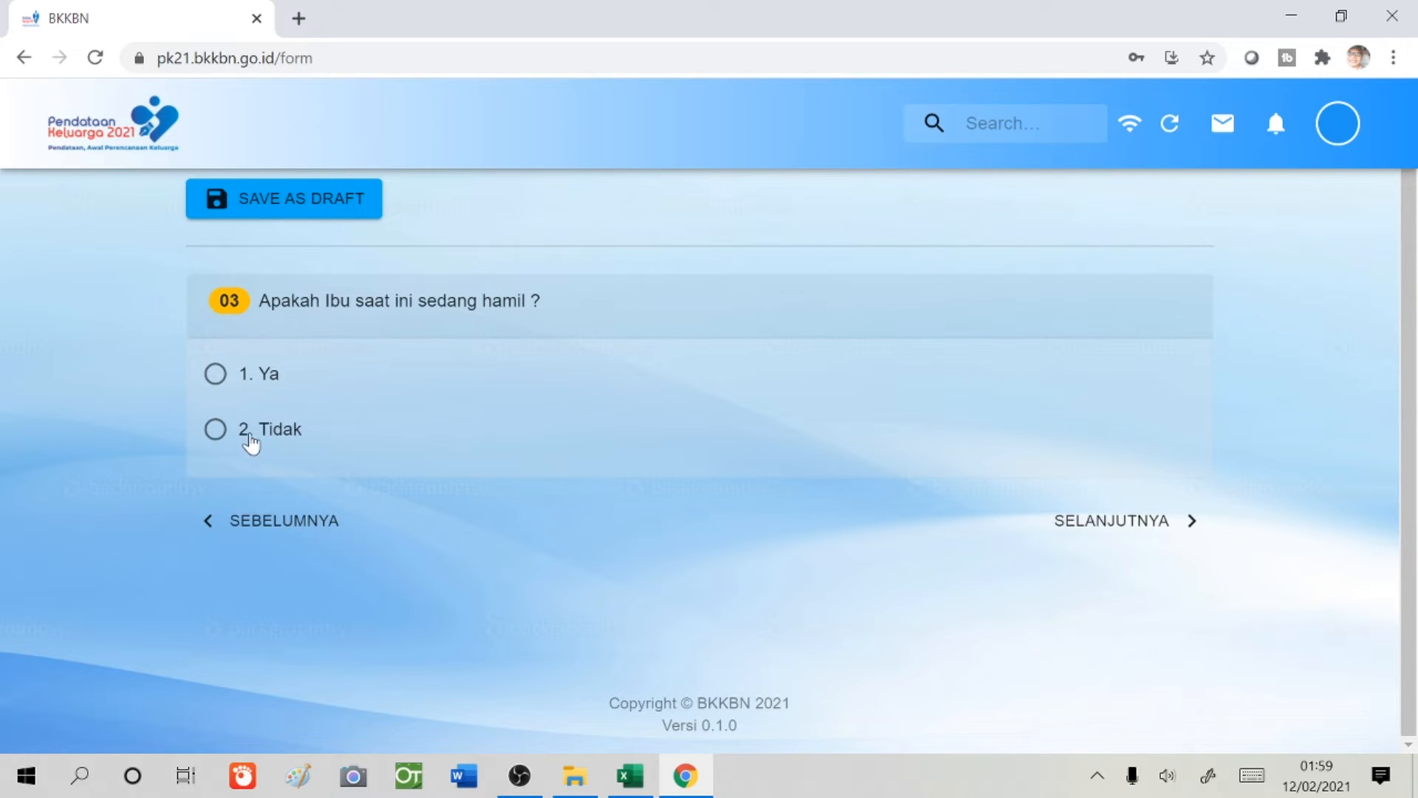
- Answer 2. Tidak to pregnancy and 2. Ya. Ingin anak nanti/kemudian, then continue
click(215, 431)
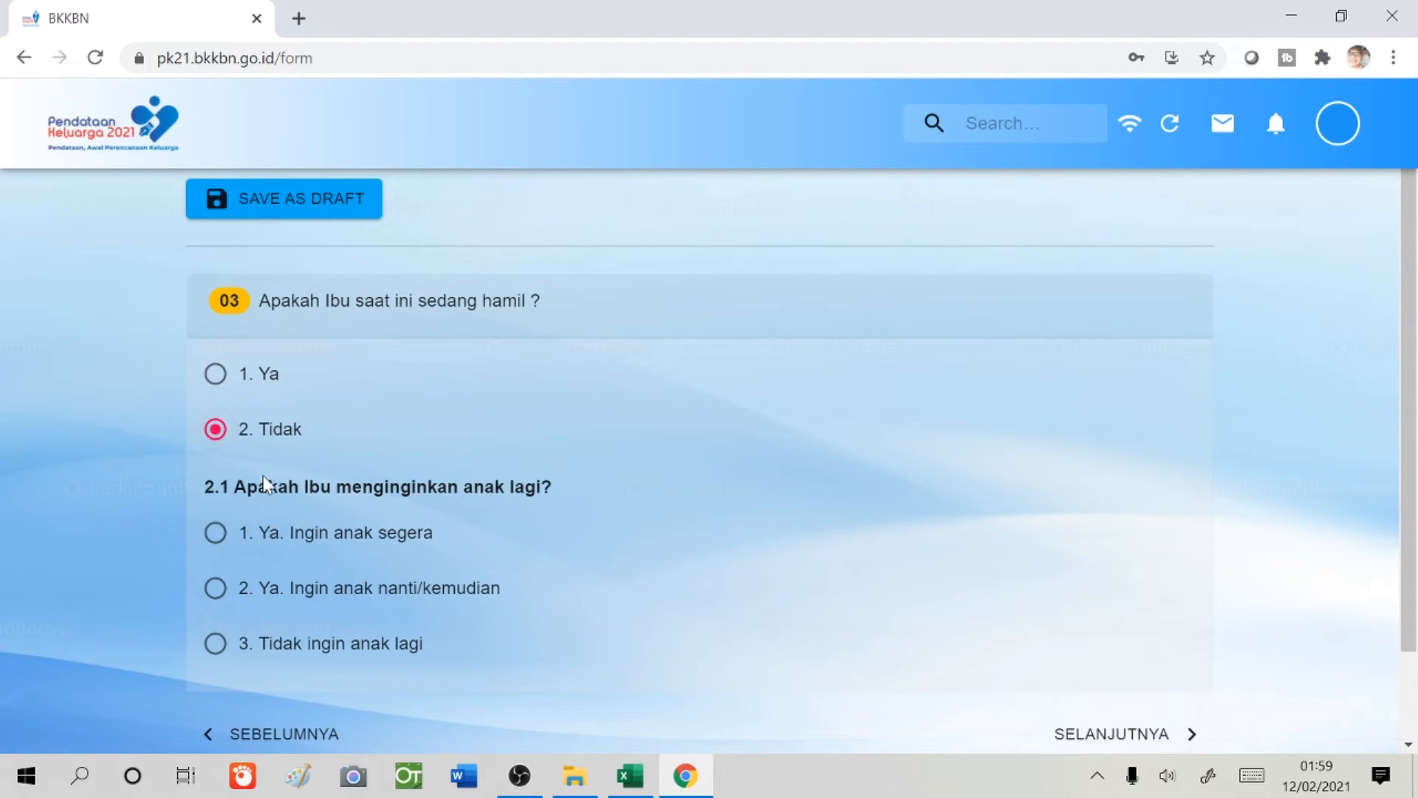
scroll(458, 529, down, 2)
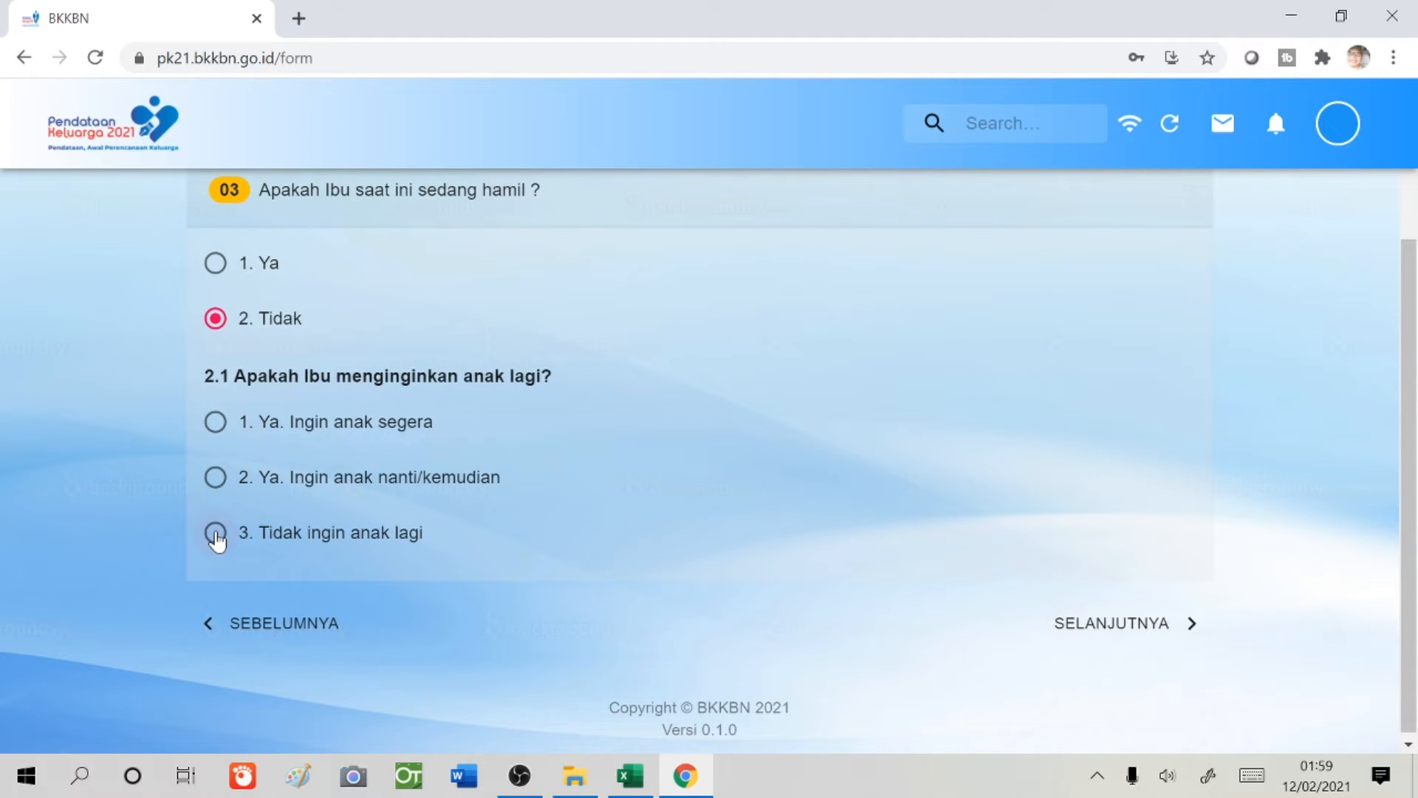
click(216, 479)
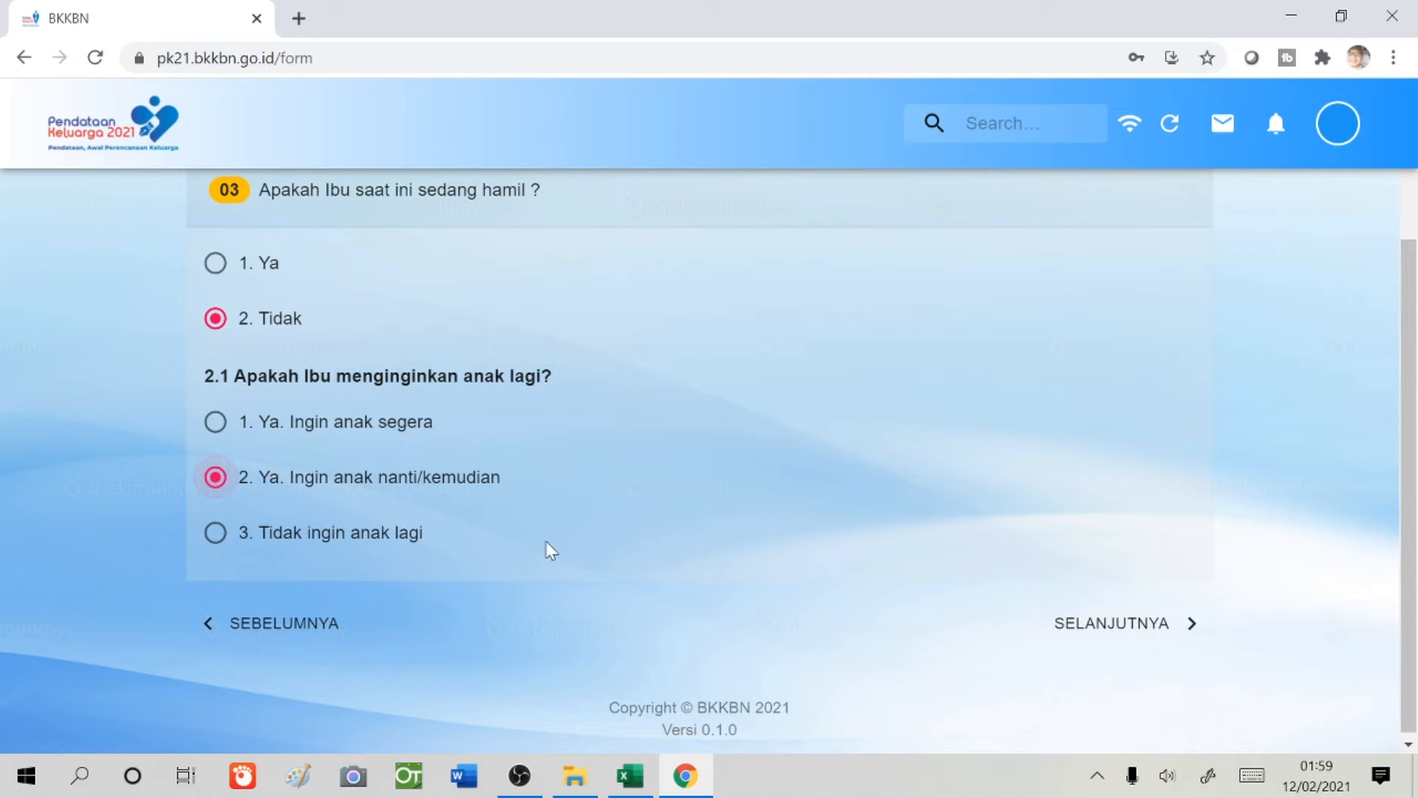
click(1089, 629)
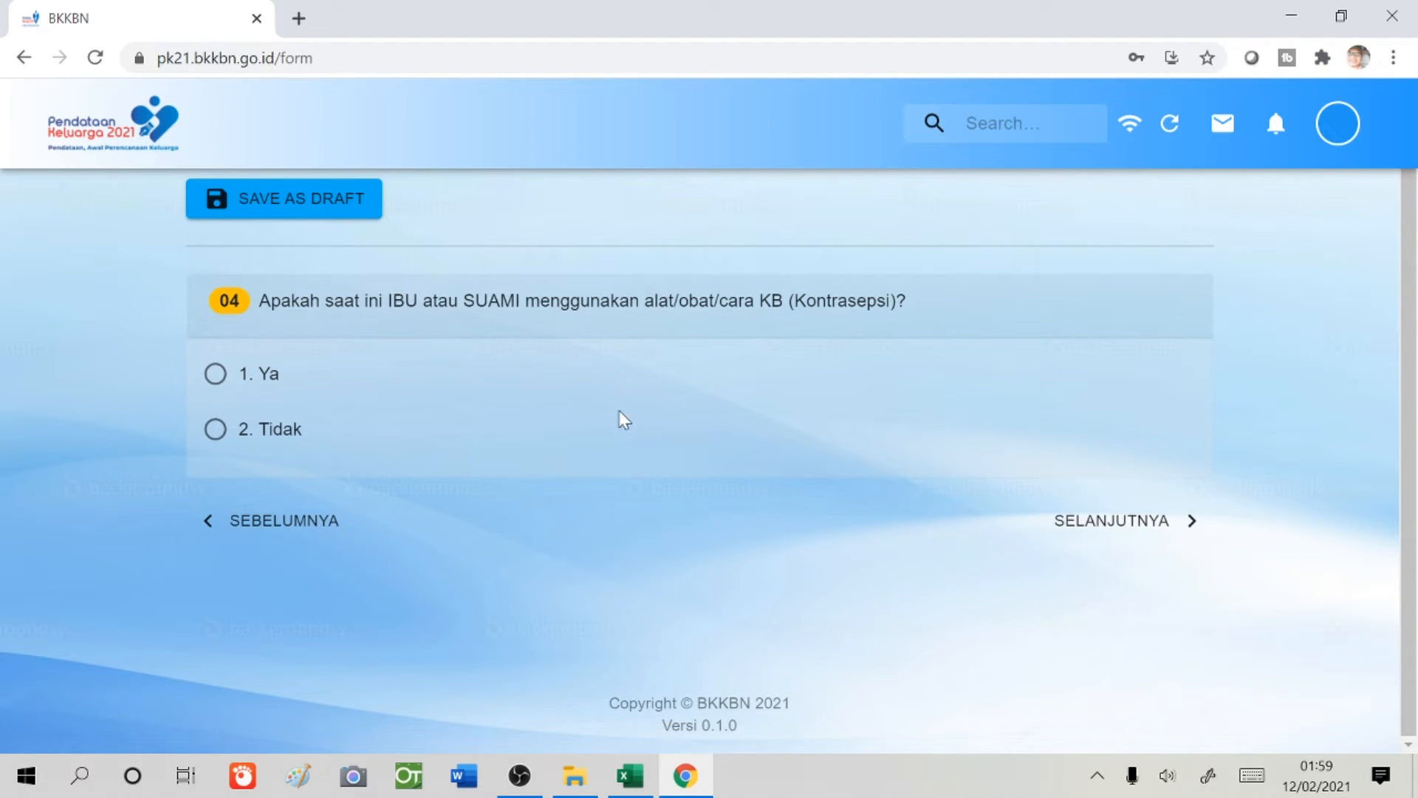
- Answer 1. Ya to contraception use, starting month 1 of 2021, and continue
click(213, 374)
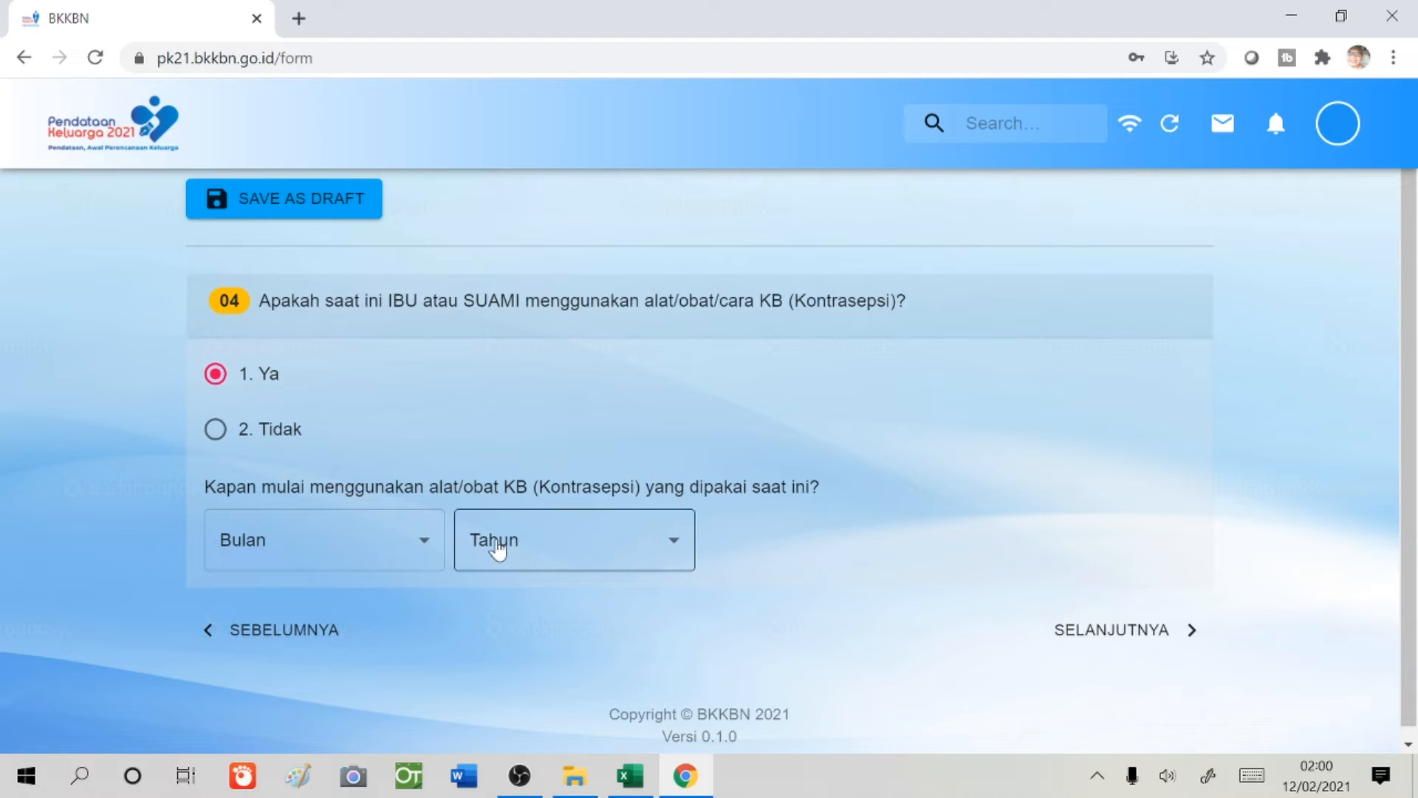
click(420, 548)
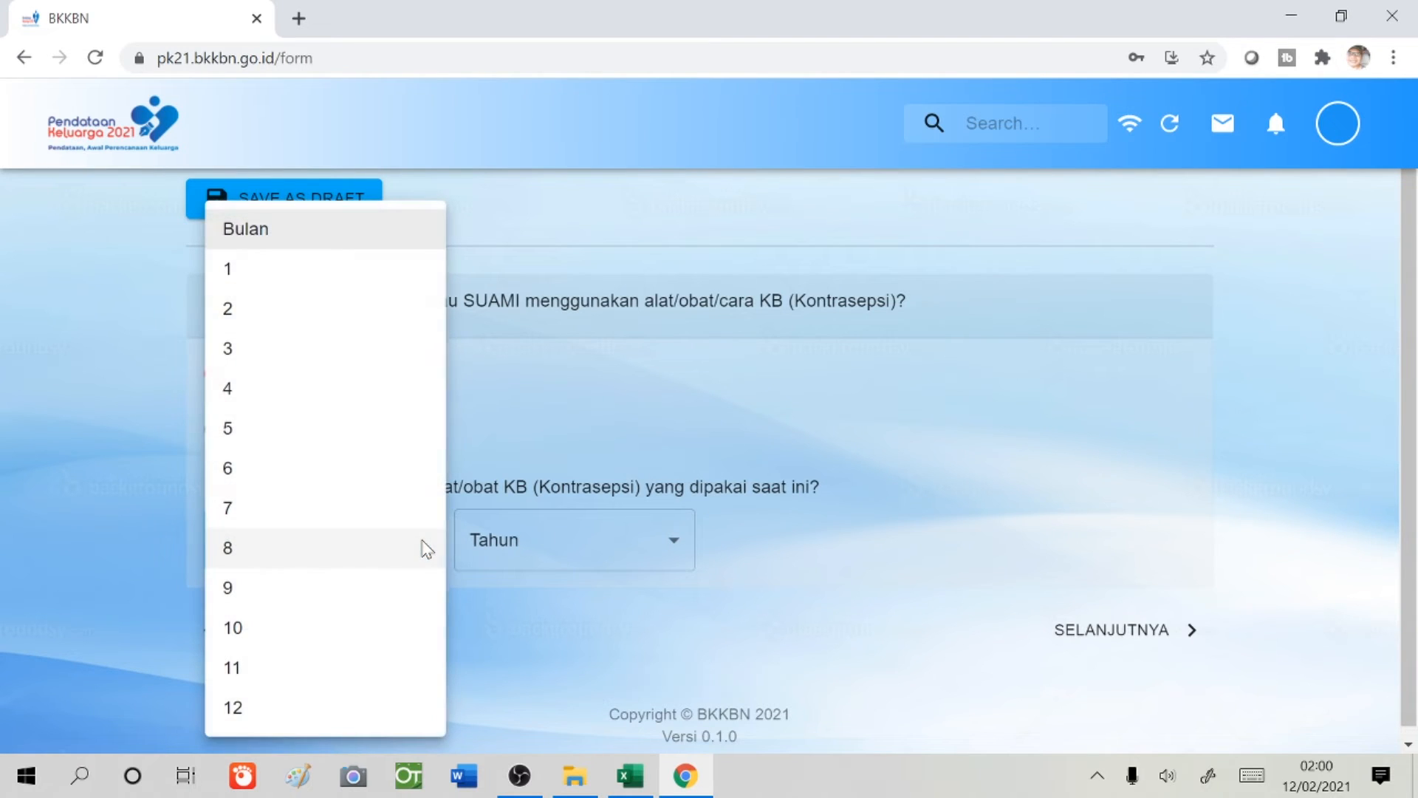
click(291, 279)
click(669, 547)
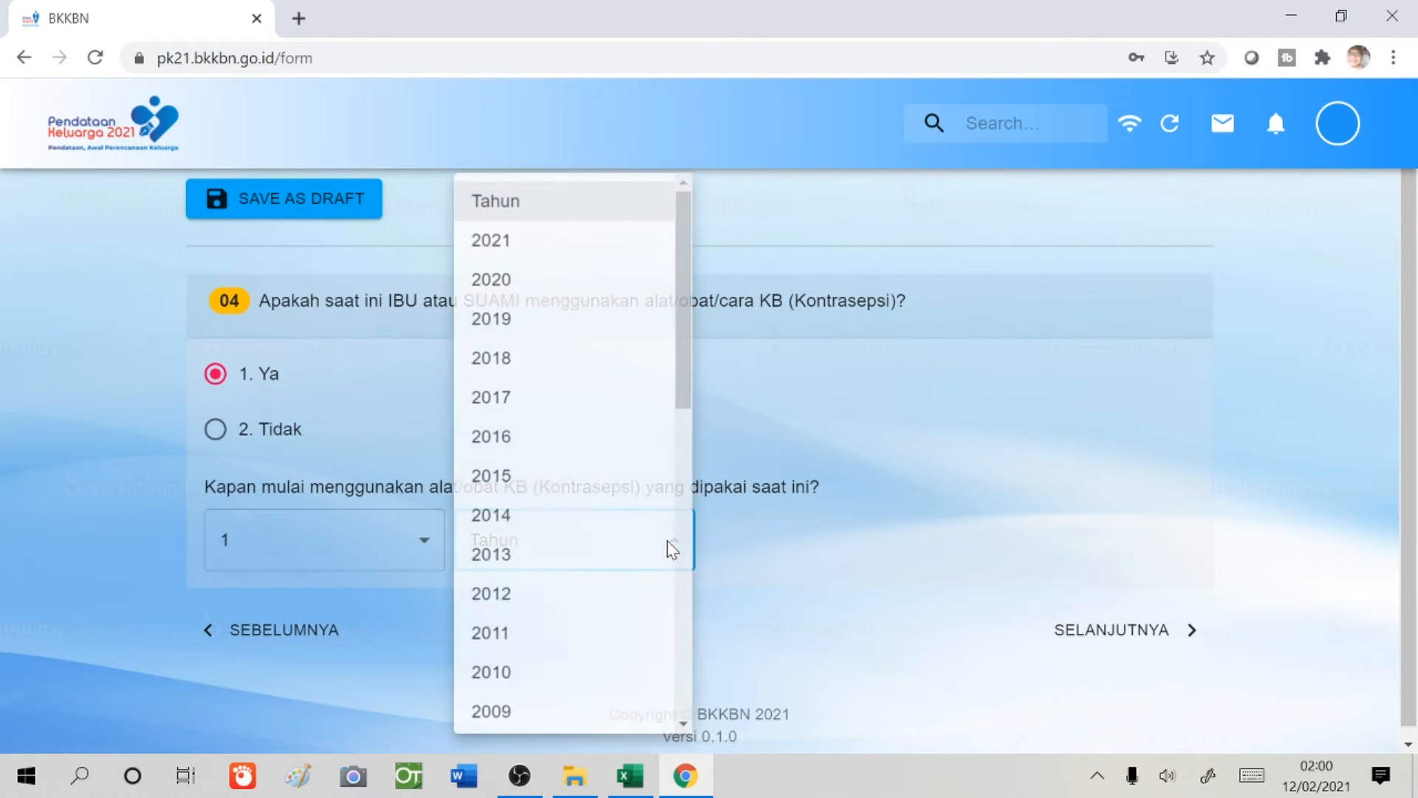
click(535, 249)
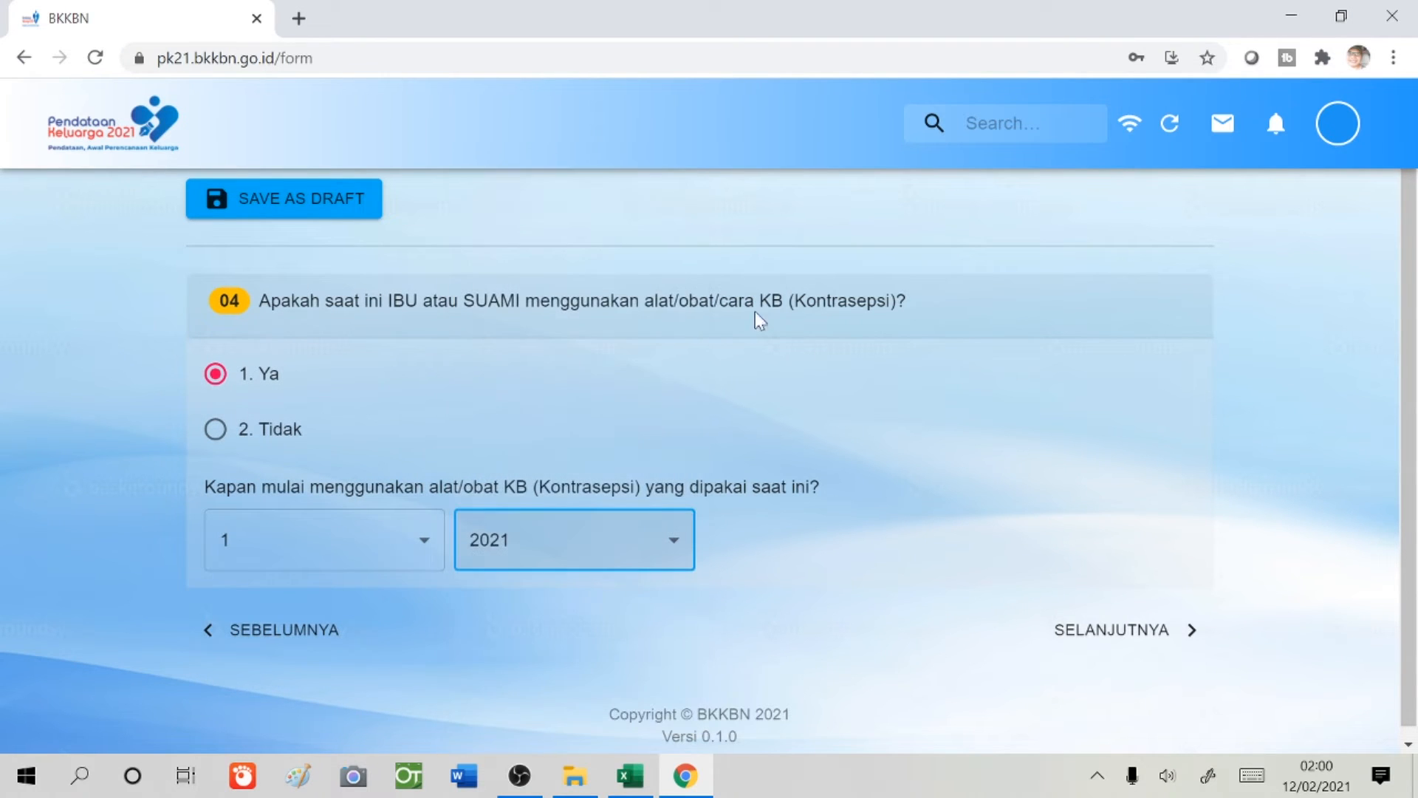
click(1103, 633)
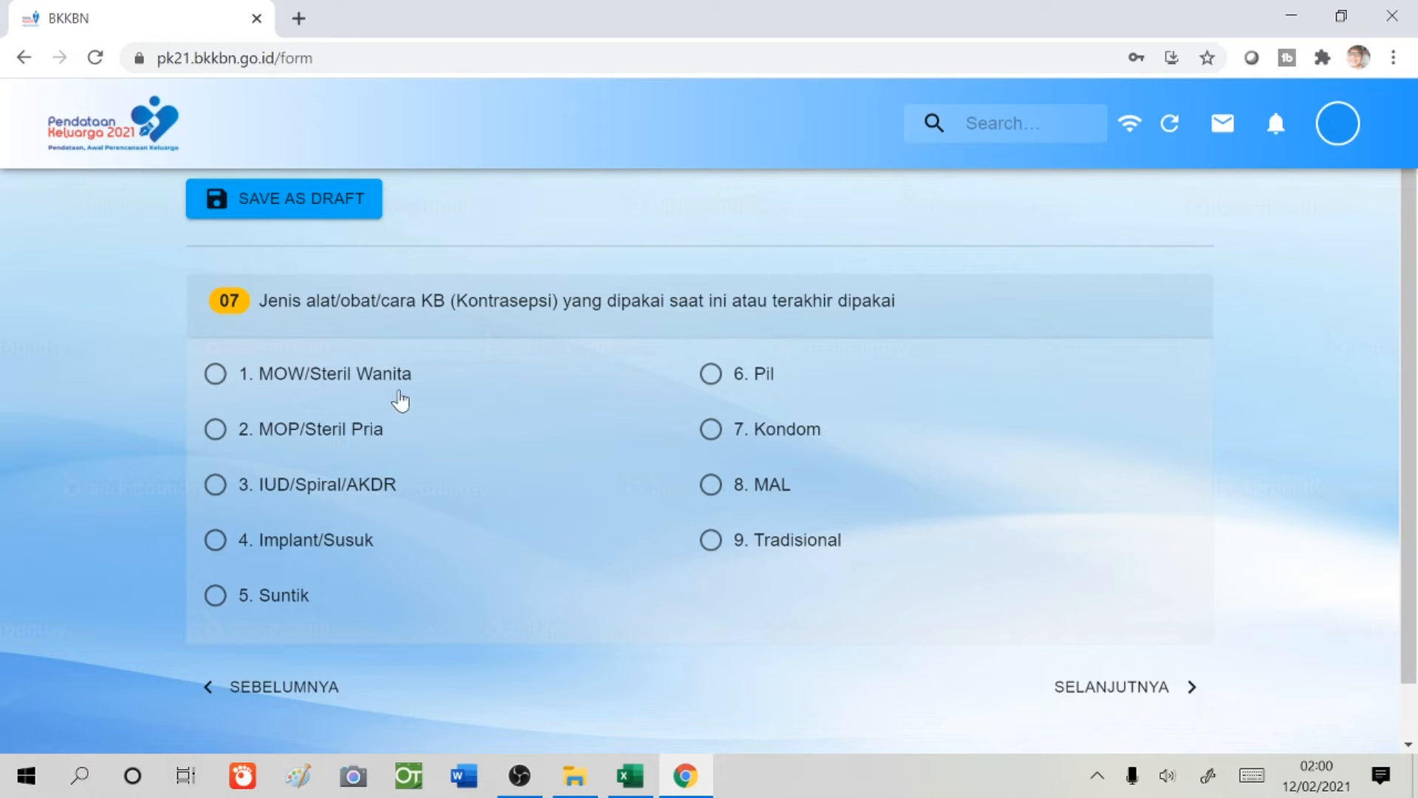
- Choose 3. IUD/Spiral/AKDR as contraceptive type and 7. Praktek Mandiri Bidan as source
click(215, 486)
click(1111, 691)
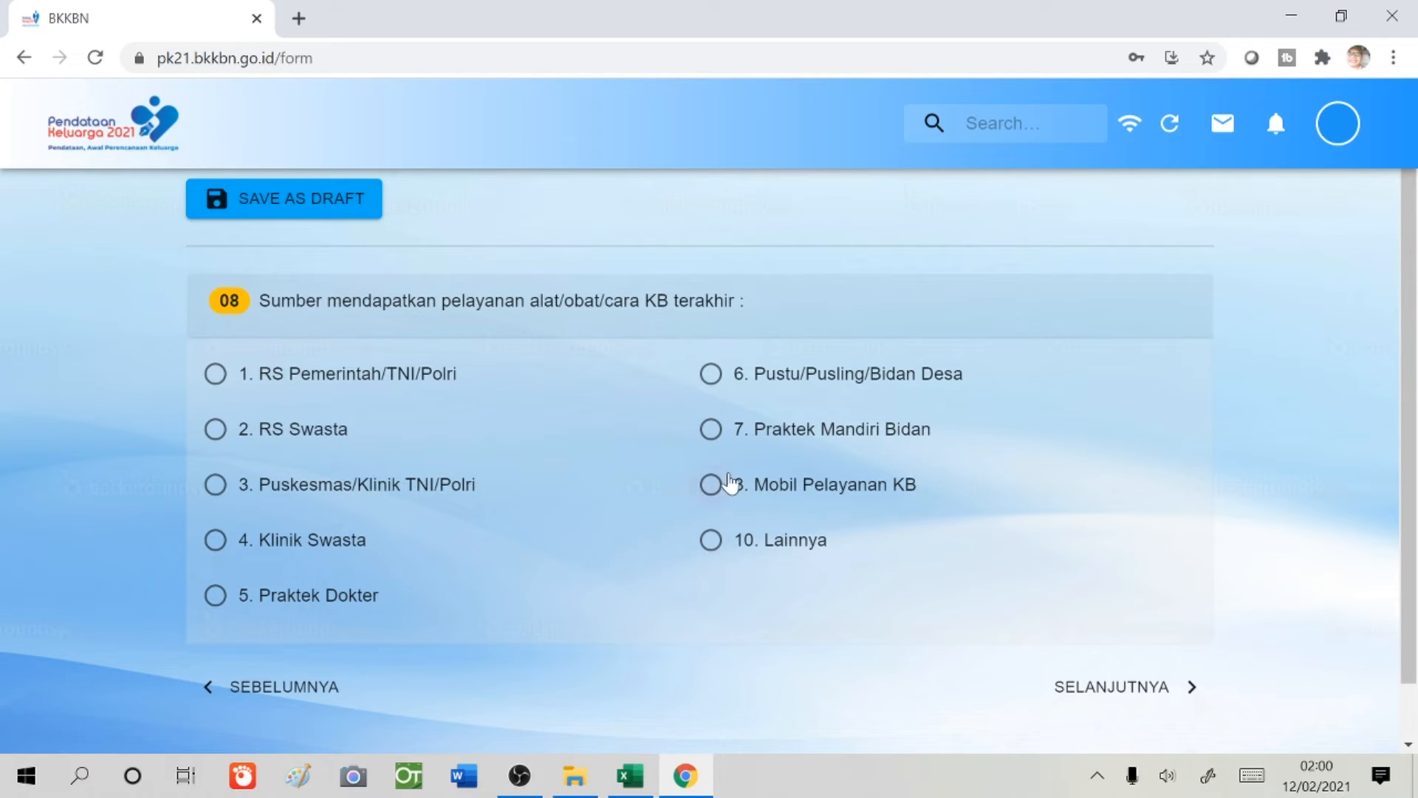
click(711, 431)
click(1154, 692)
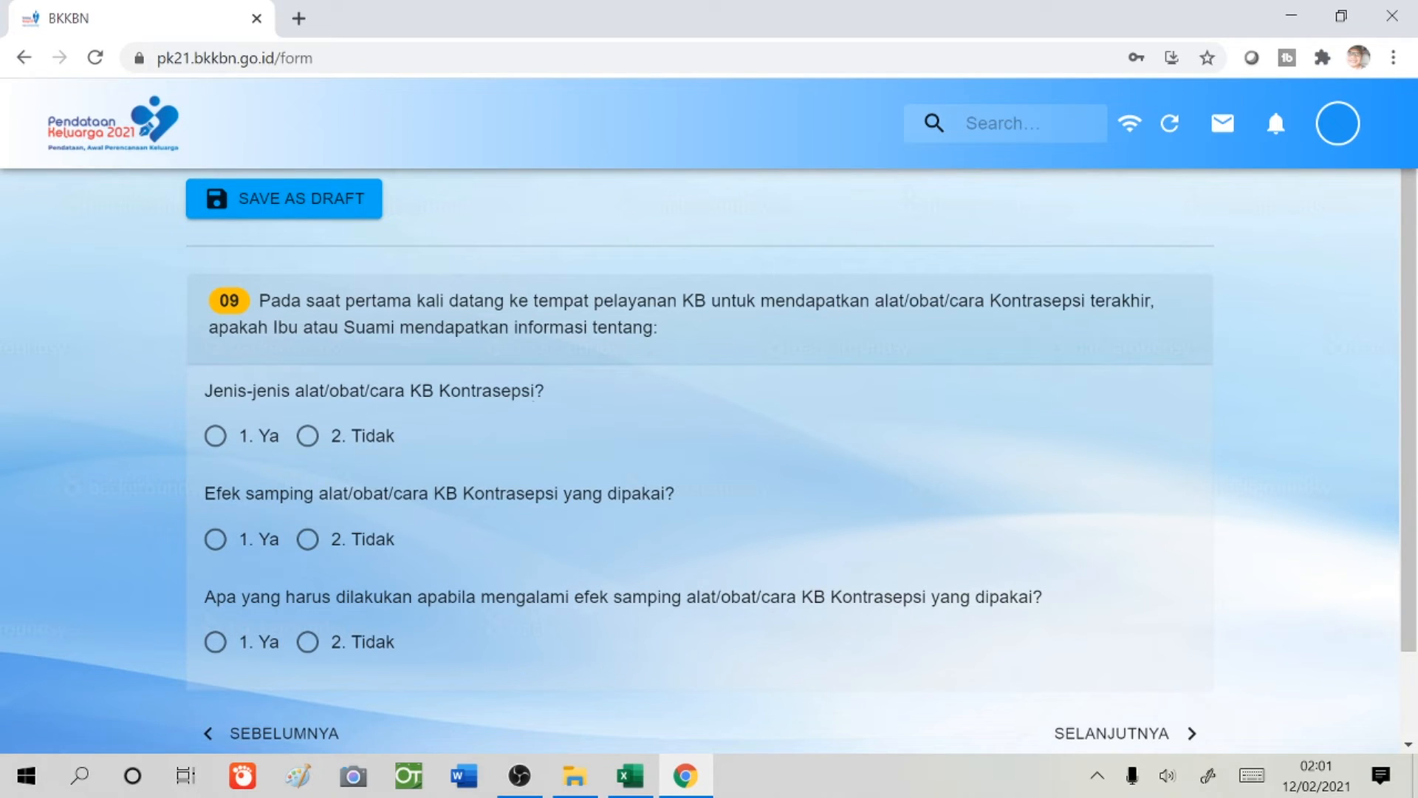
- Answer 1. Ya to all three information sub-questions and continue
click(202, 435)
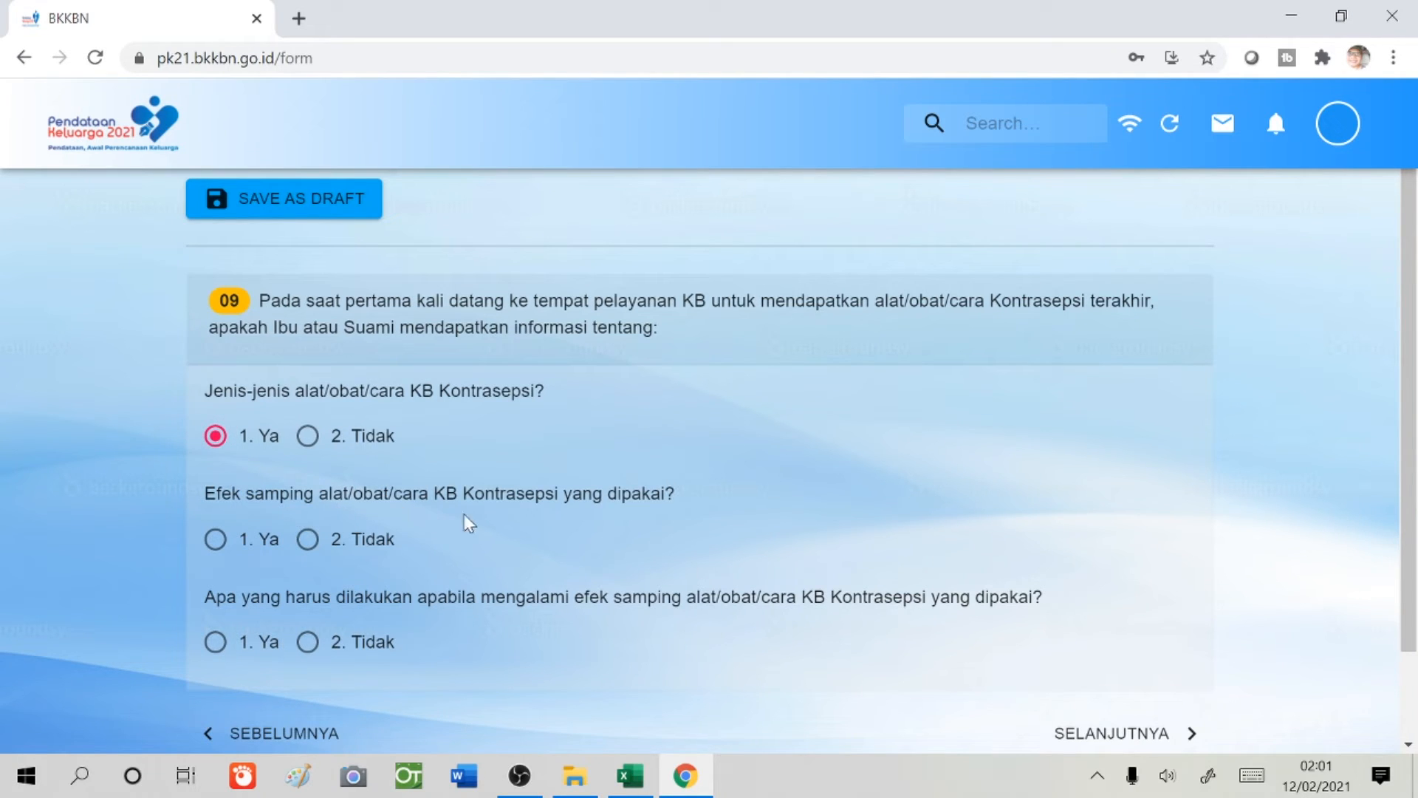
click(217, 542)
click(215, 643)
click(1141, 734)
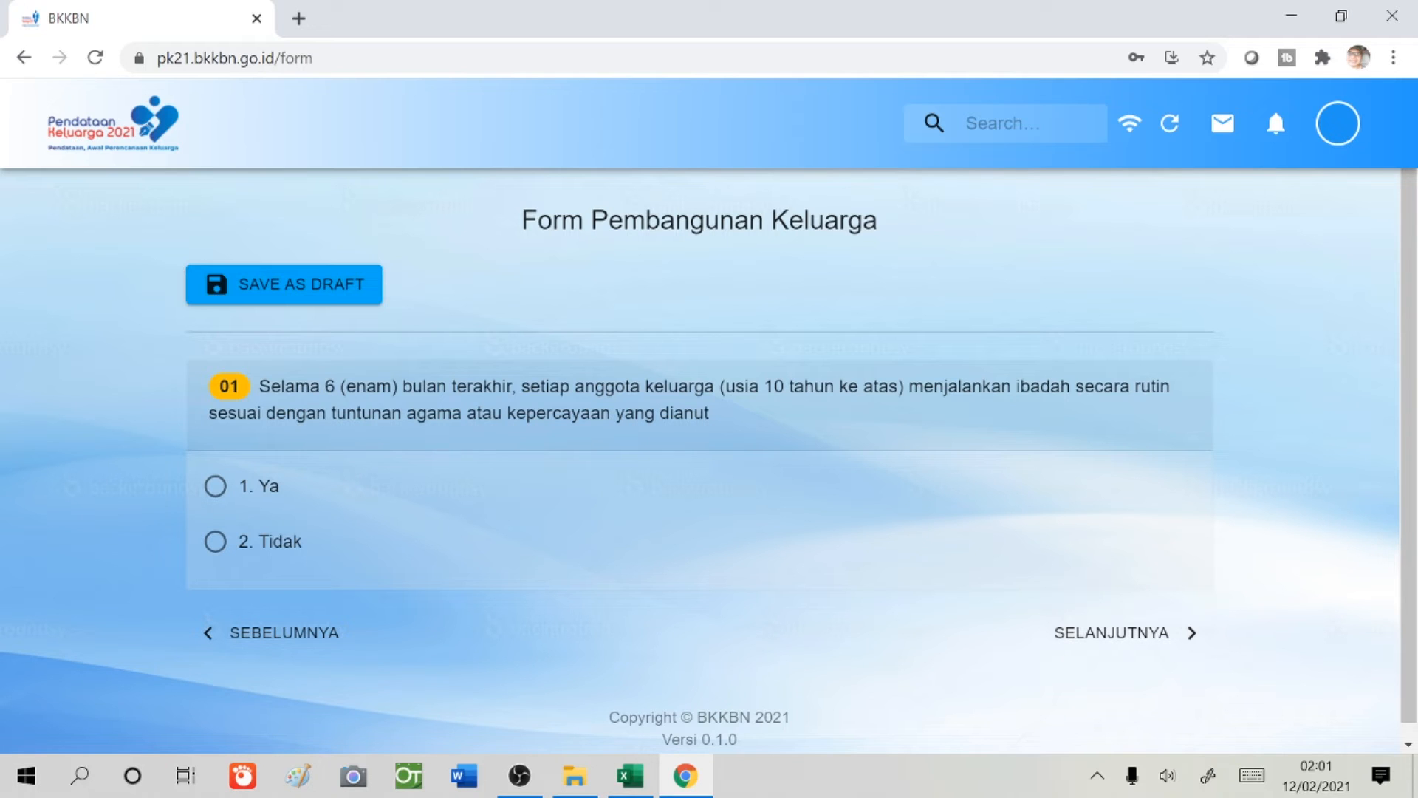
- Answer Ya to the worship and marriage certificate questions, reaching question 03
click(213, 495)
click(1112, 628)
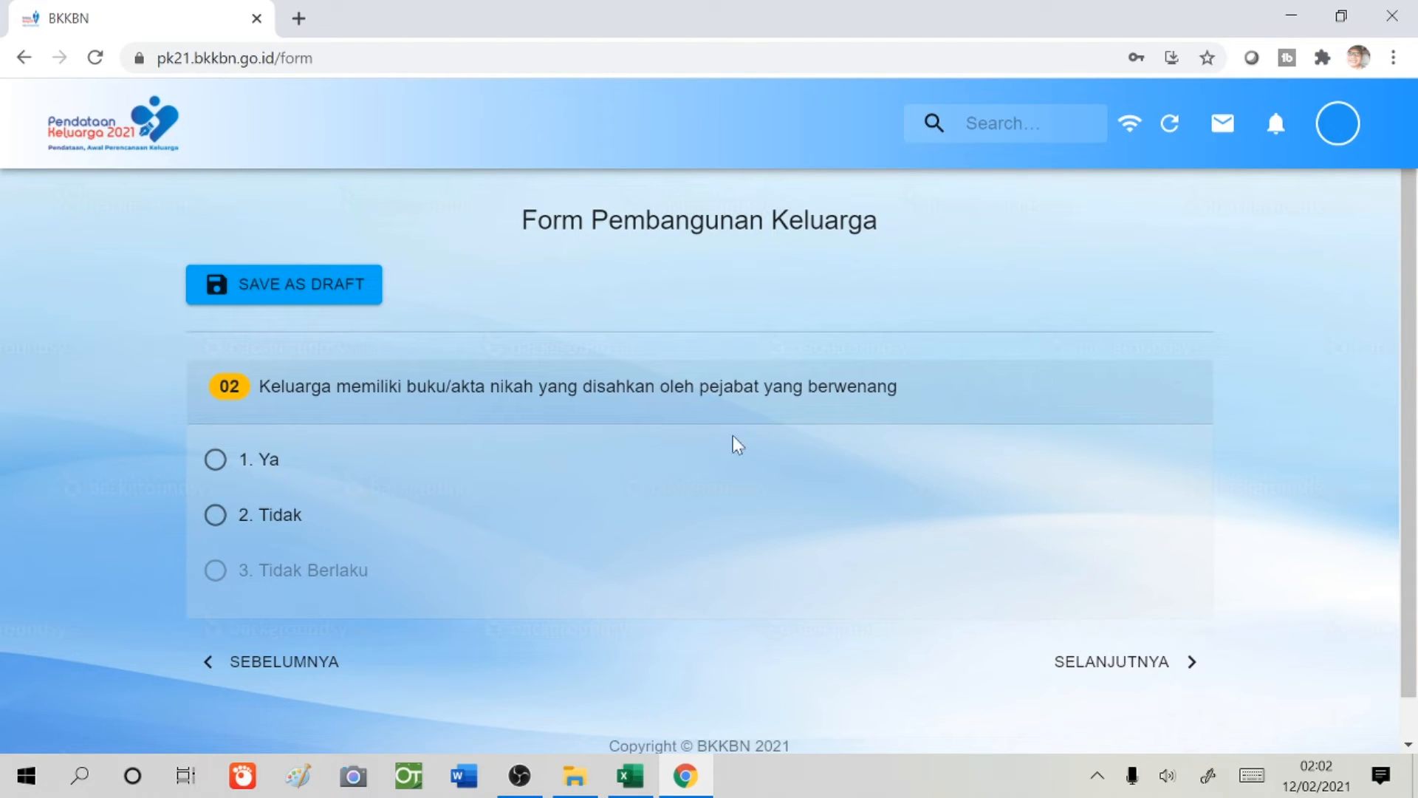
click(220, 462)
click(310, 668)
click(1104, 645)
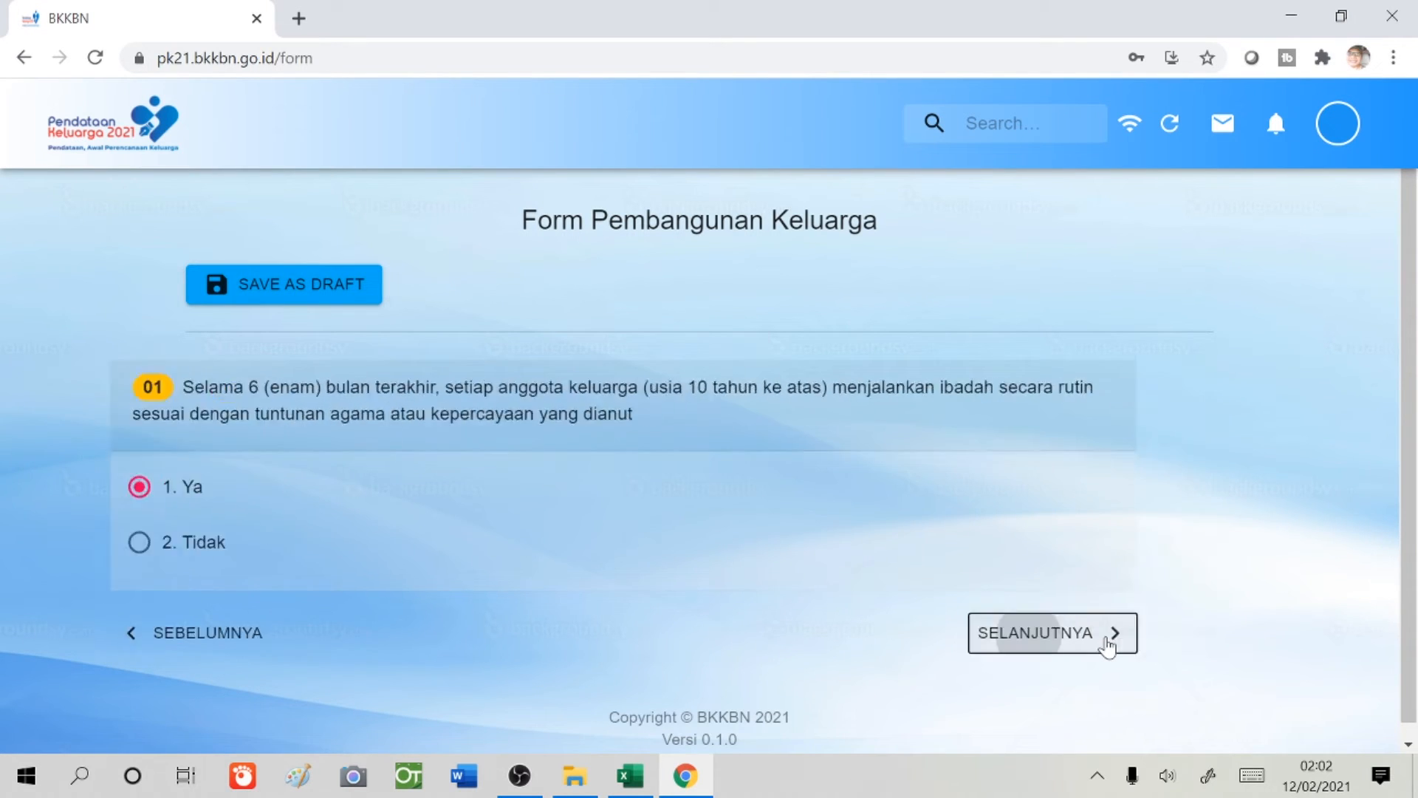
click(1114, 665)
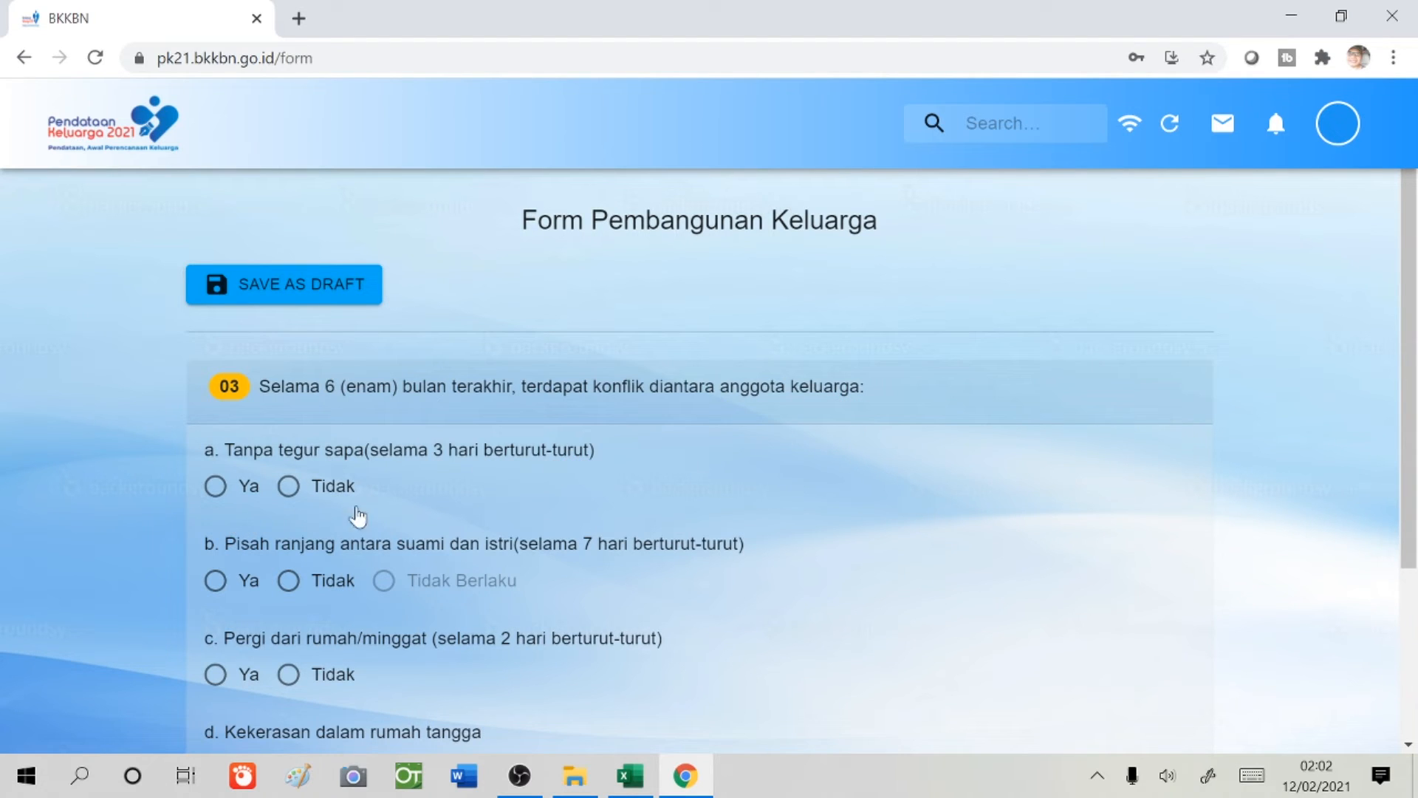
- Answer Tidak to family-conflict items a, b, c and d of question 03
click(287, 487)
click(288, 581)
scroll(427, 554, down, 1)
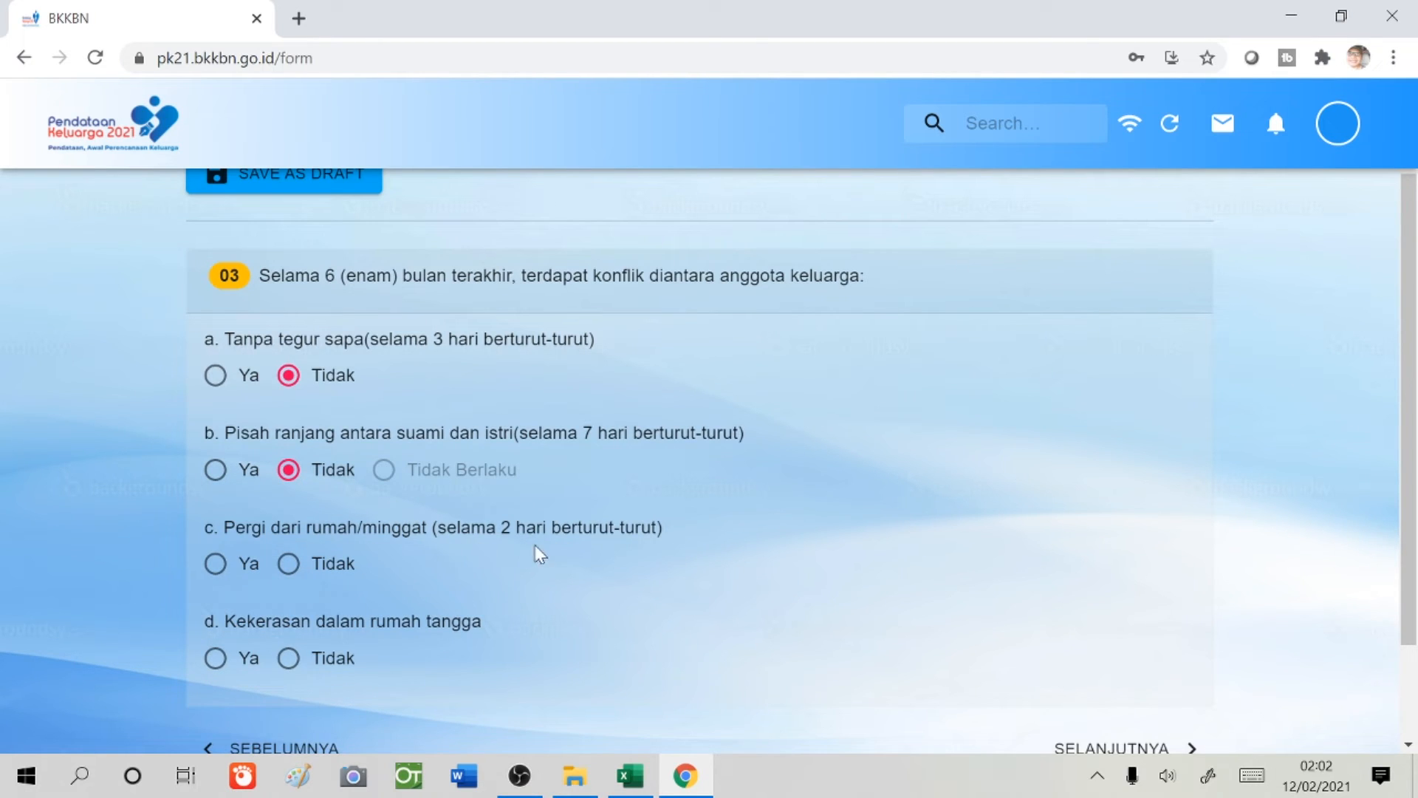
click(289, 565)
scroll(458, 547, down, 2)
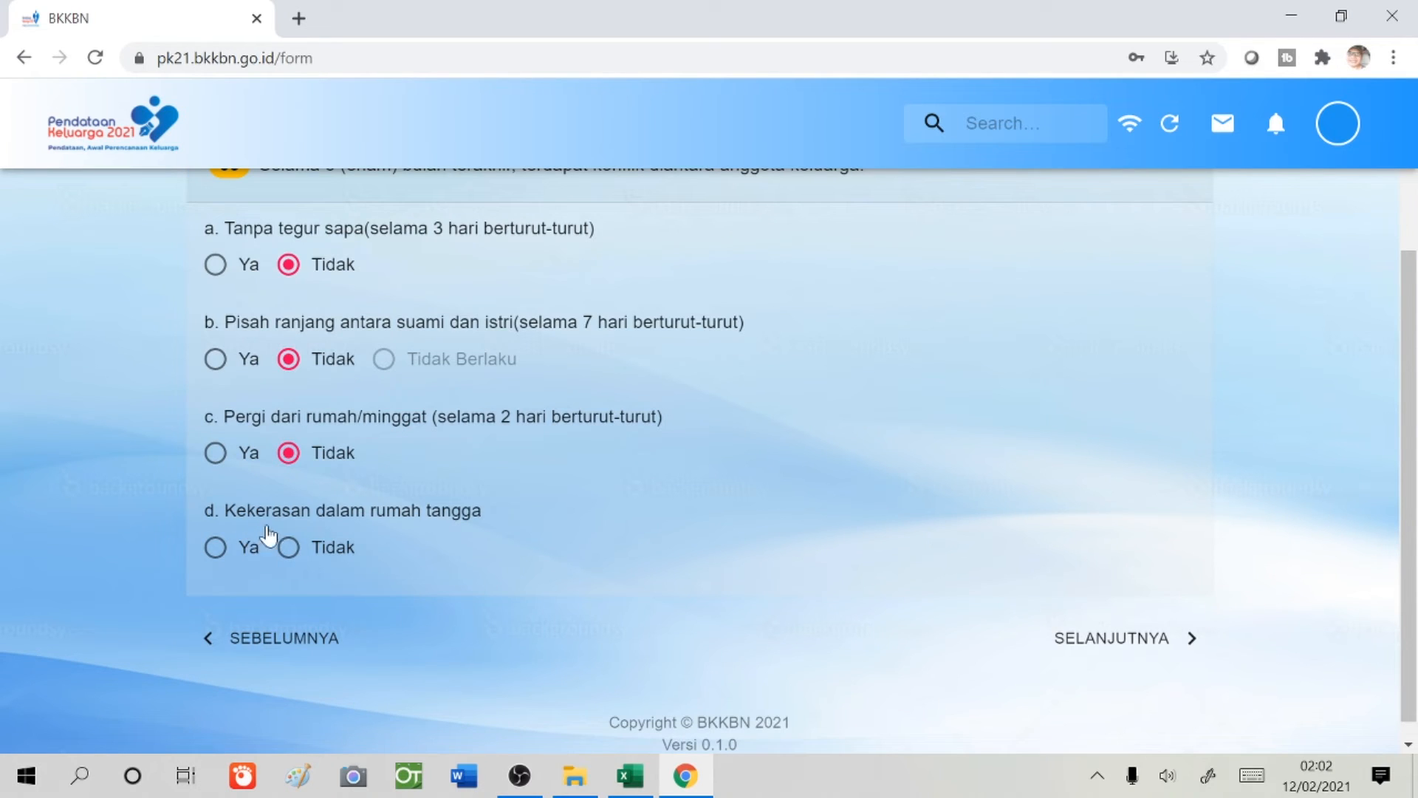
click(288, 547)
scroll(945, 540, up, 2)
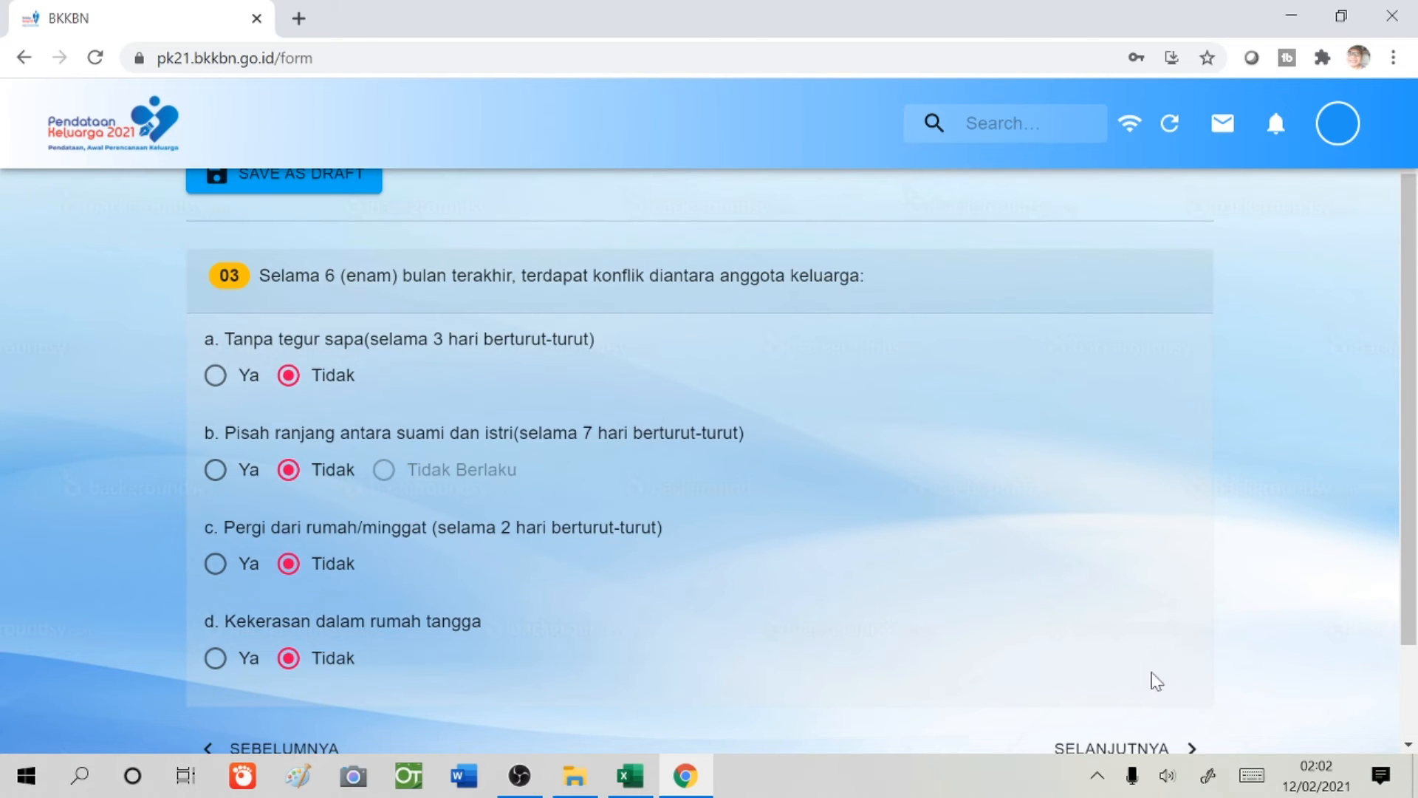
scroll(1156, 680, down, 2)
click(1104, 640)
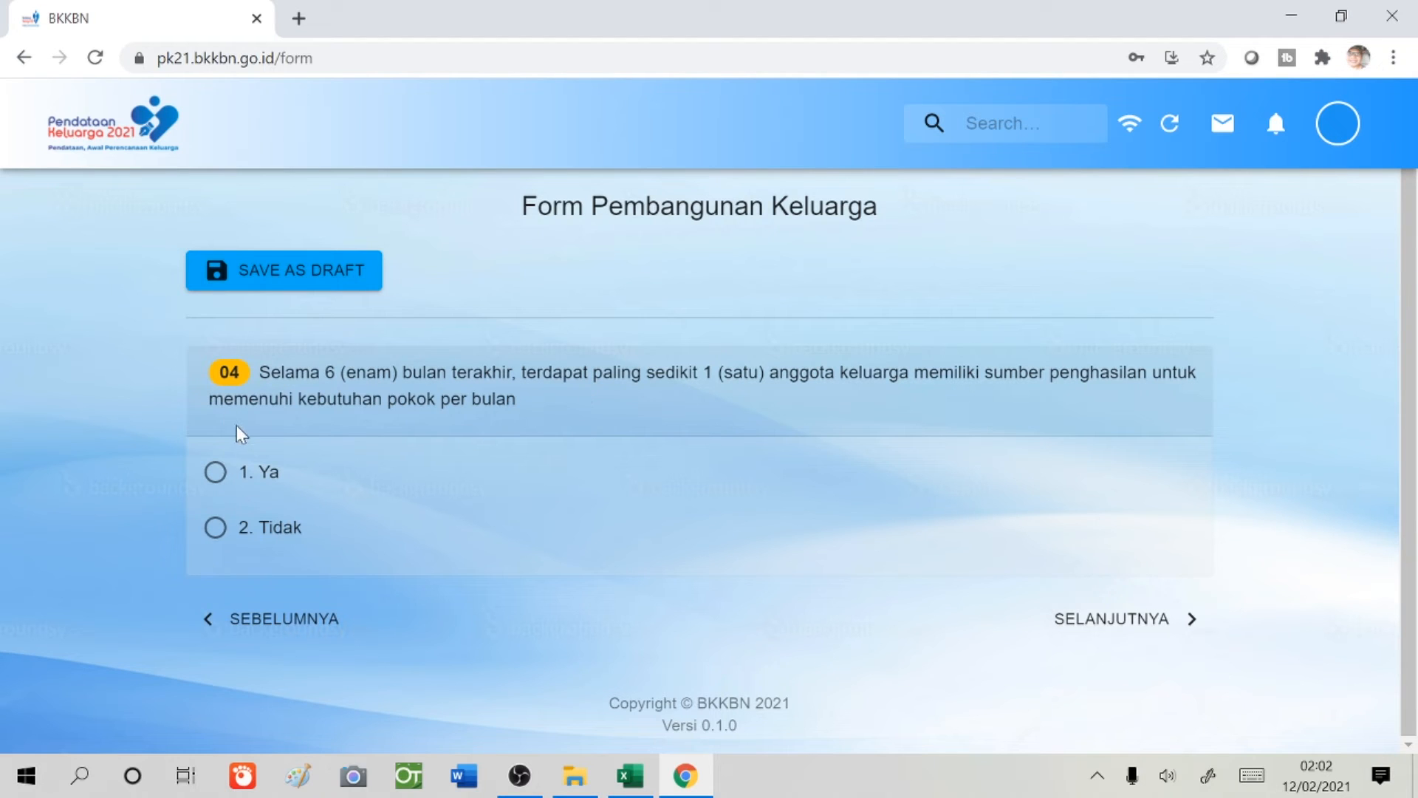
- Answer 1. Ya to income, varied meals and savings questions 04–06
click(216, 471)
click(1108, 628)
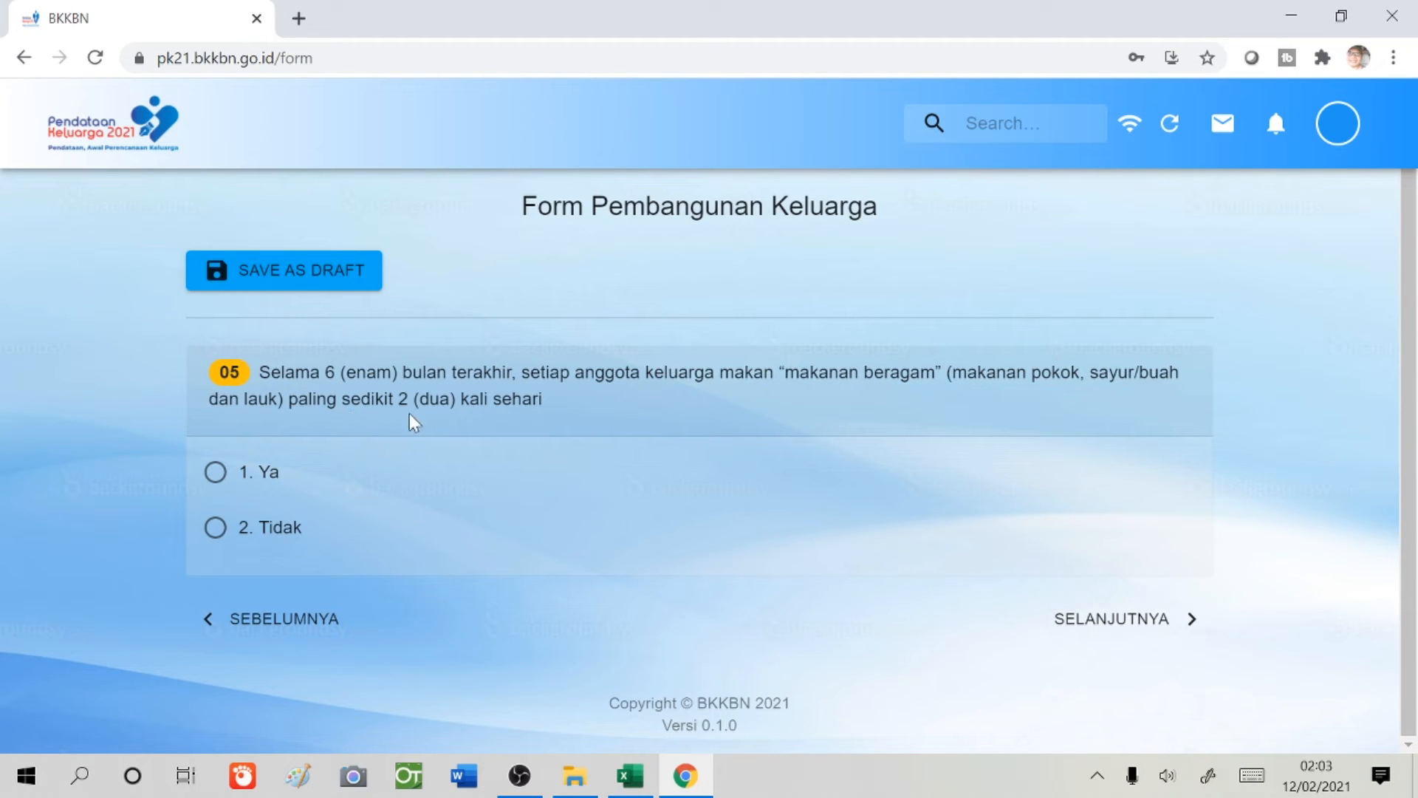
click(217, 475)
click(1145, 621)
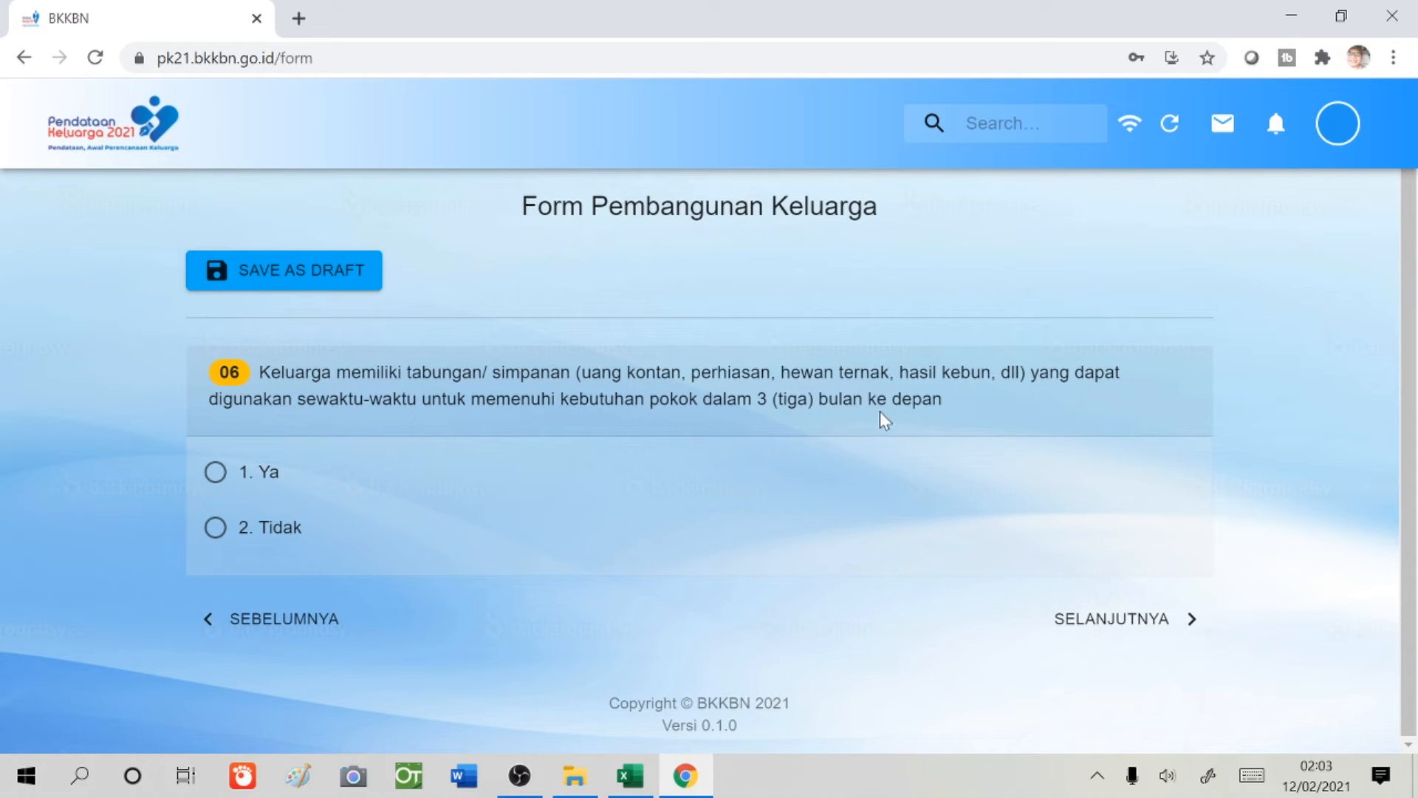
click(215, 472)
click(1149, 621)
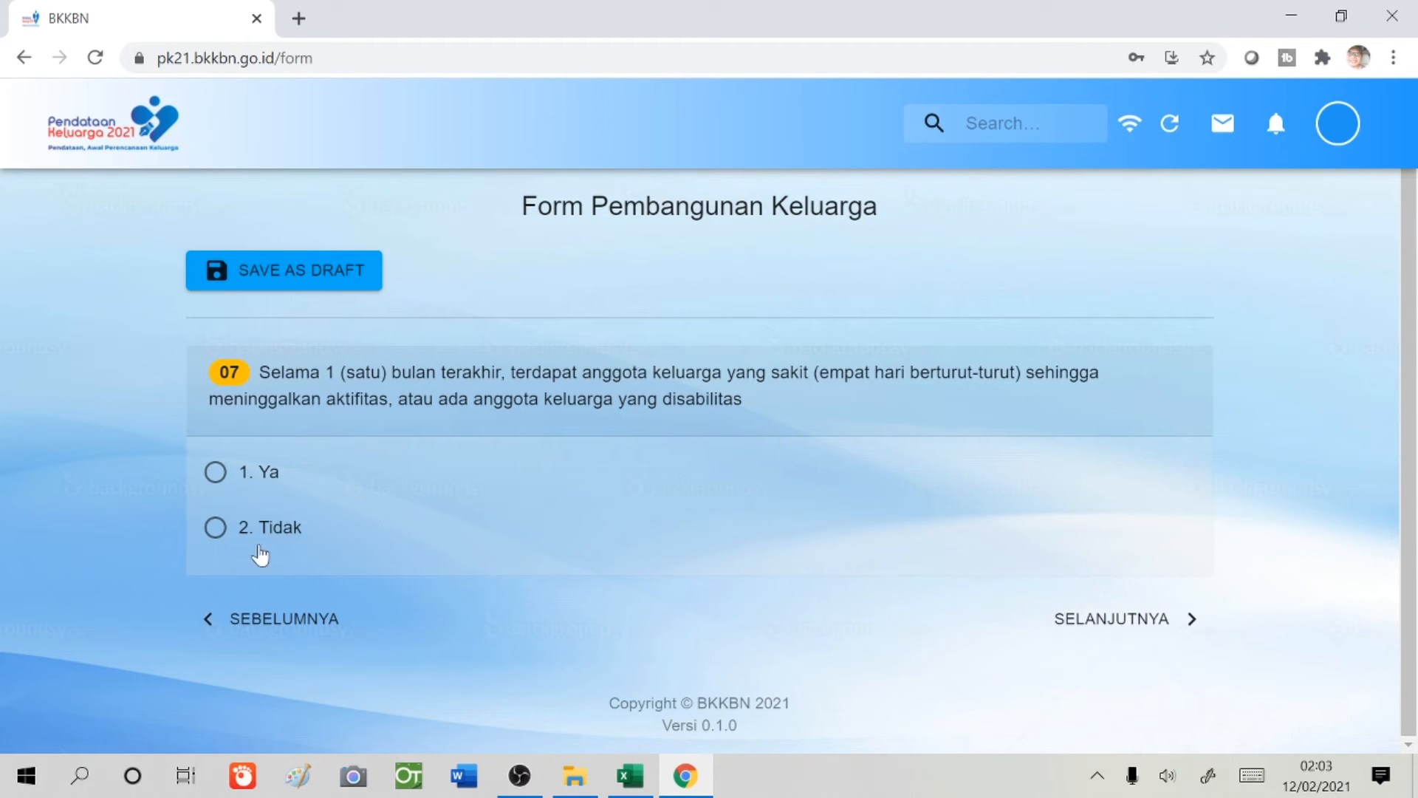
- Answer Tidak on illness/disability, Ya on internet access and daily family interaction
click(217, 528)
click(1130, 625)
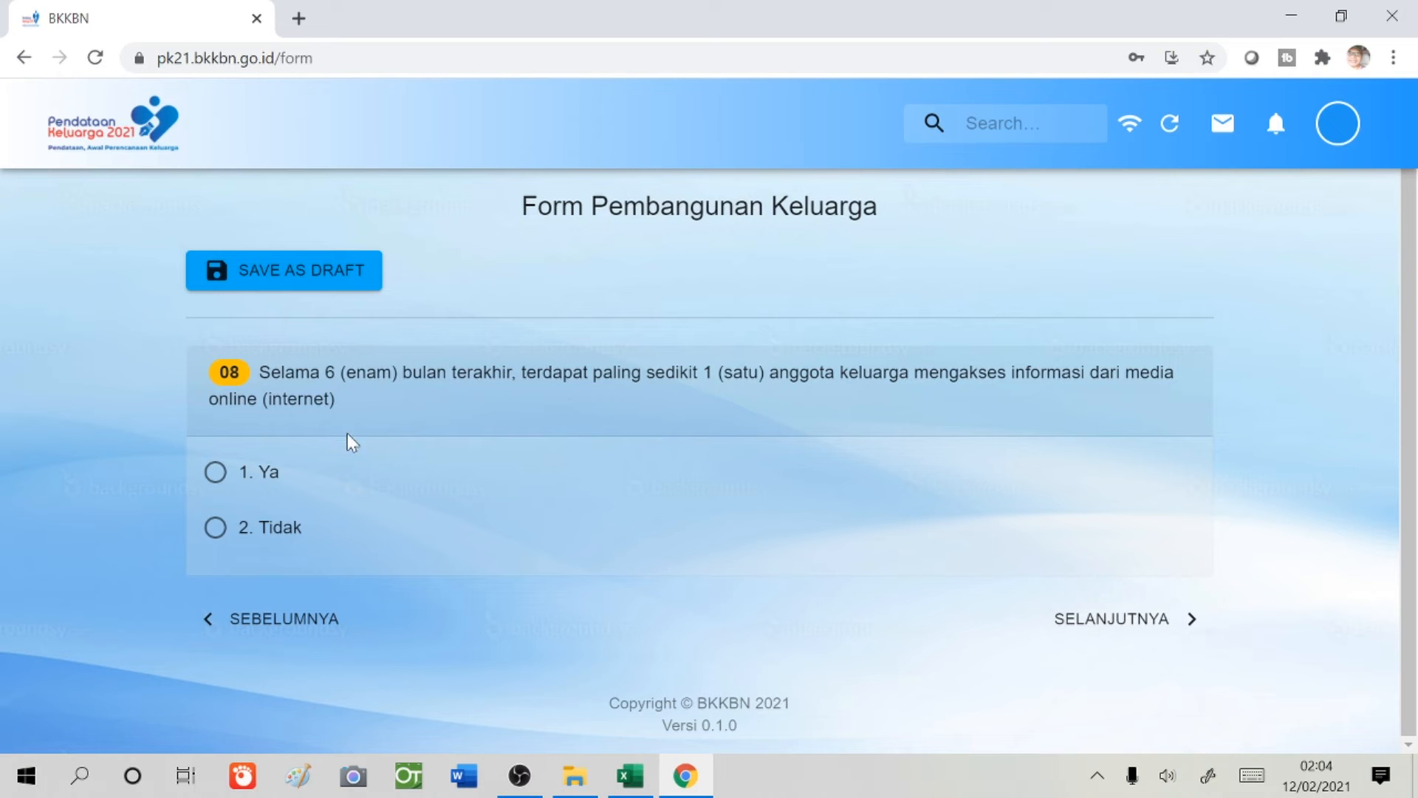
click(215, 473)
click(1071, 619)
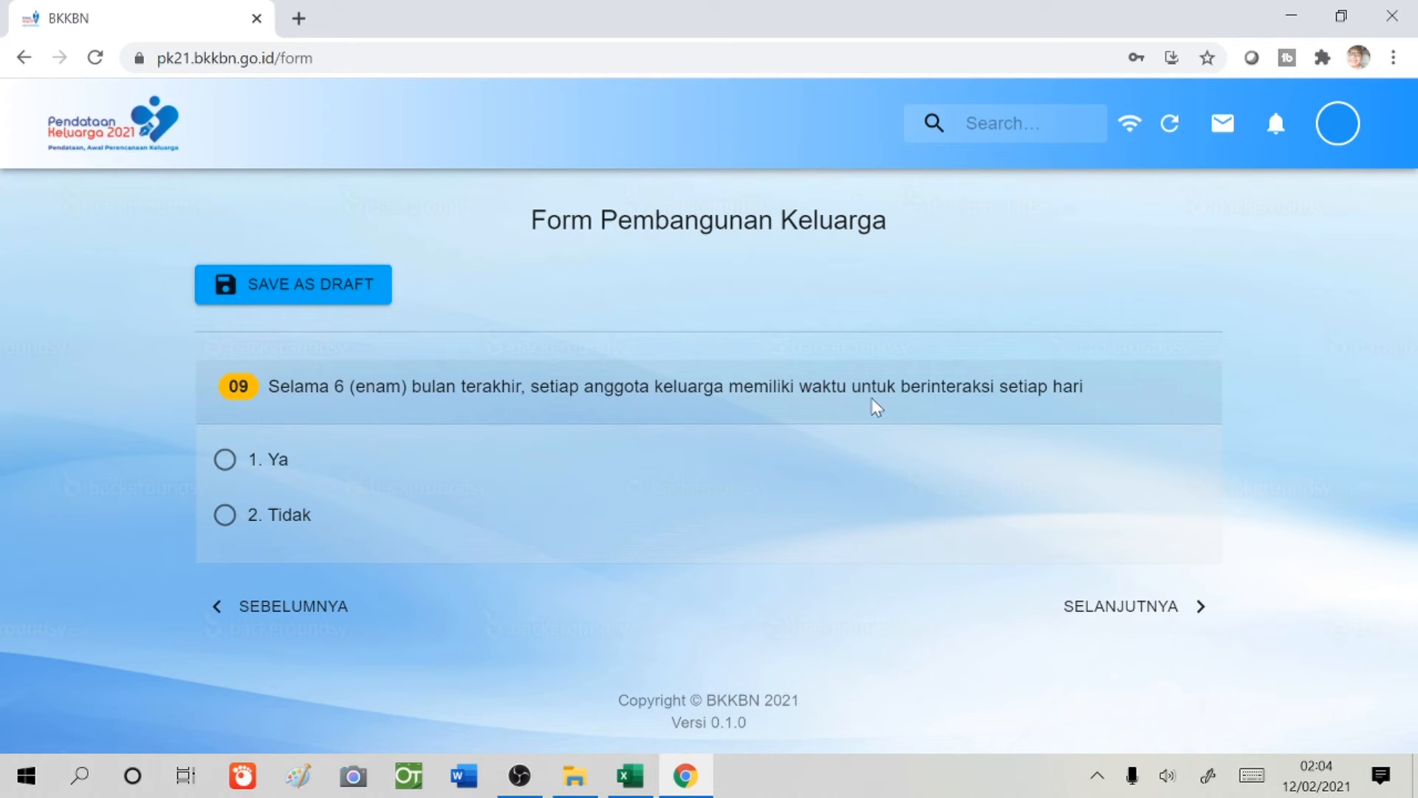
click(225, 466)
click(1126, 613)
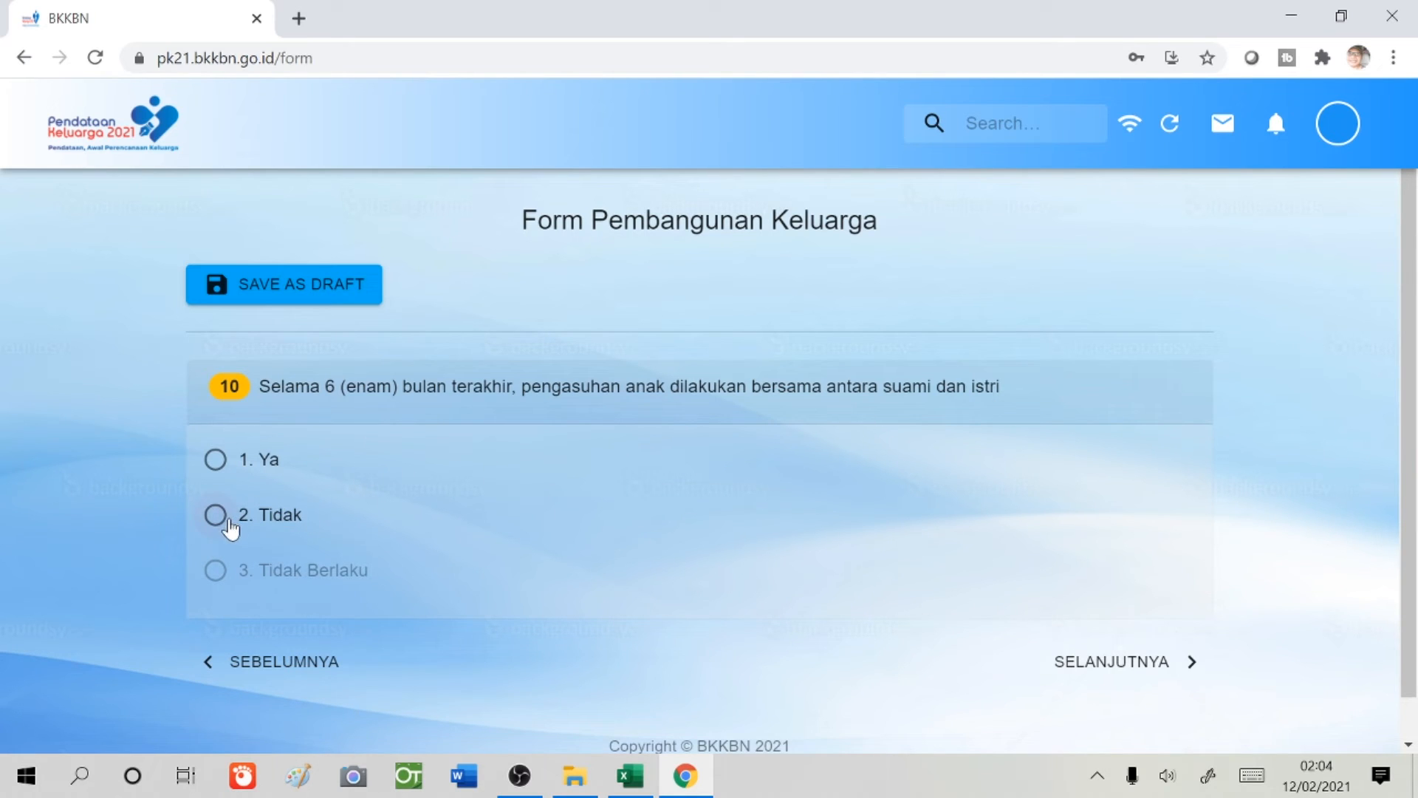
- Answer 1. Ya to shared child-rearing and outdoor family recreation questions
click(215, 460)
click(1132, 672)
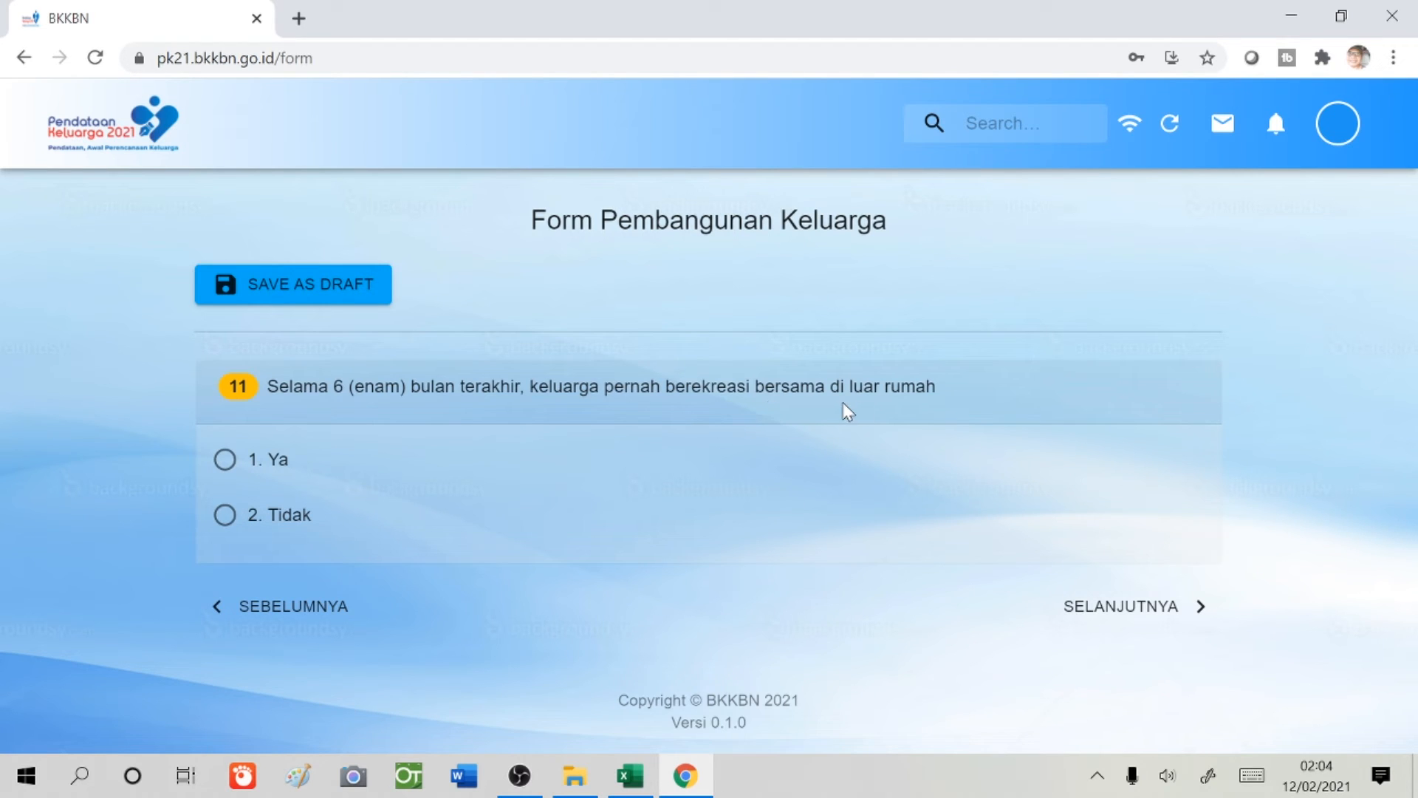
click(226, 462)
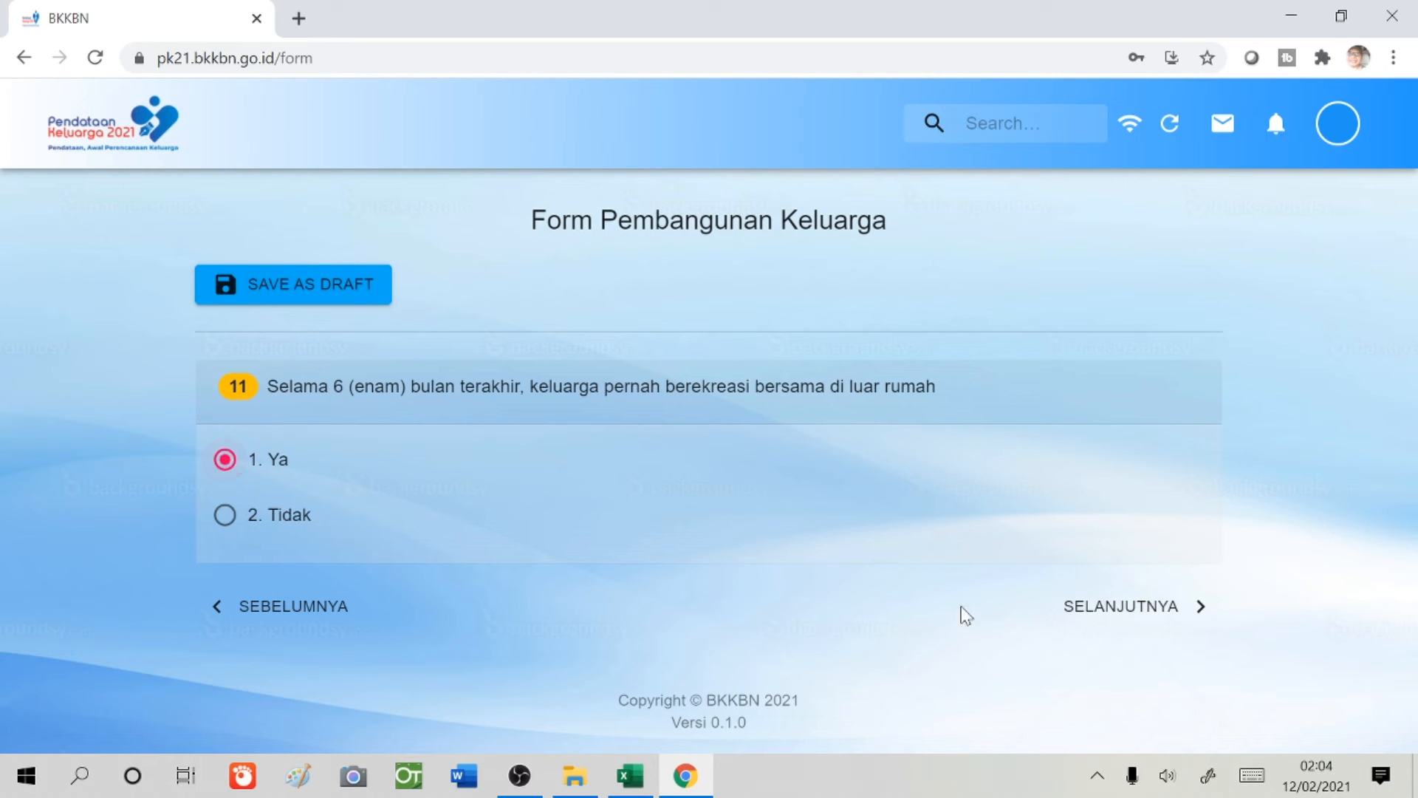
click(1117, 613)
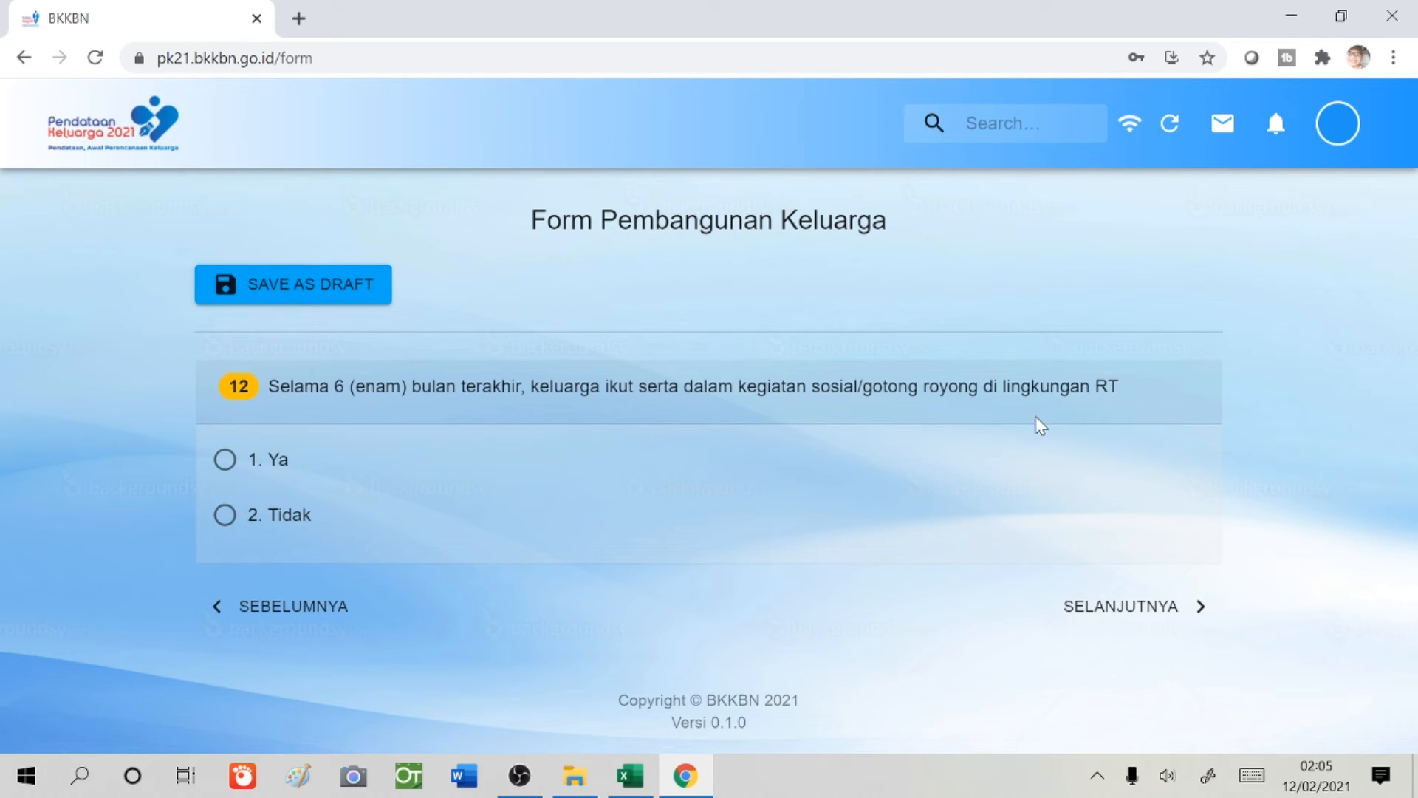
- Answer 1. Ya to question 12 on community activities, 15 on BKR and 16 on PIK-R/M
click(225, 460)
click(1108, 615)
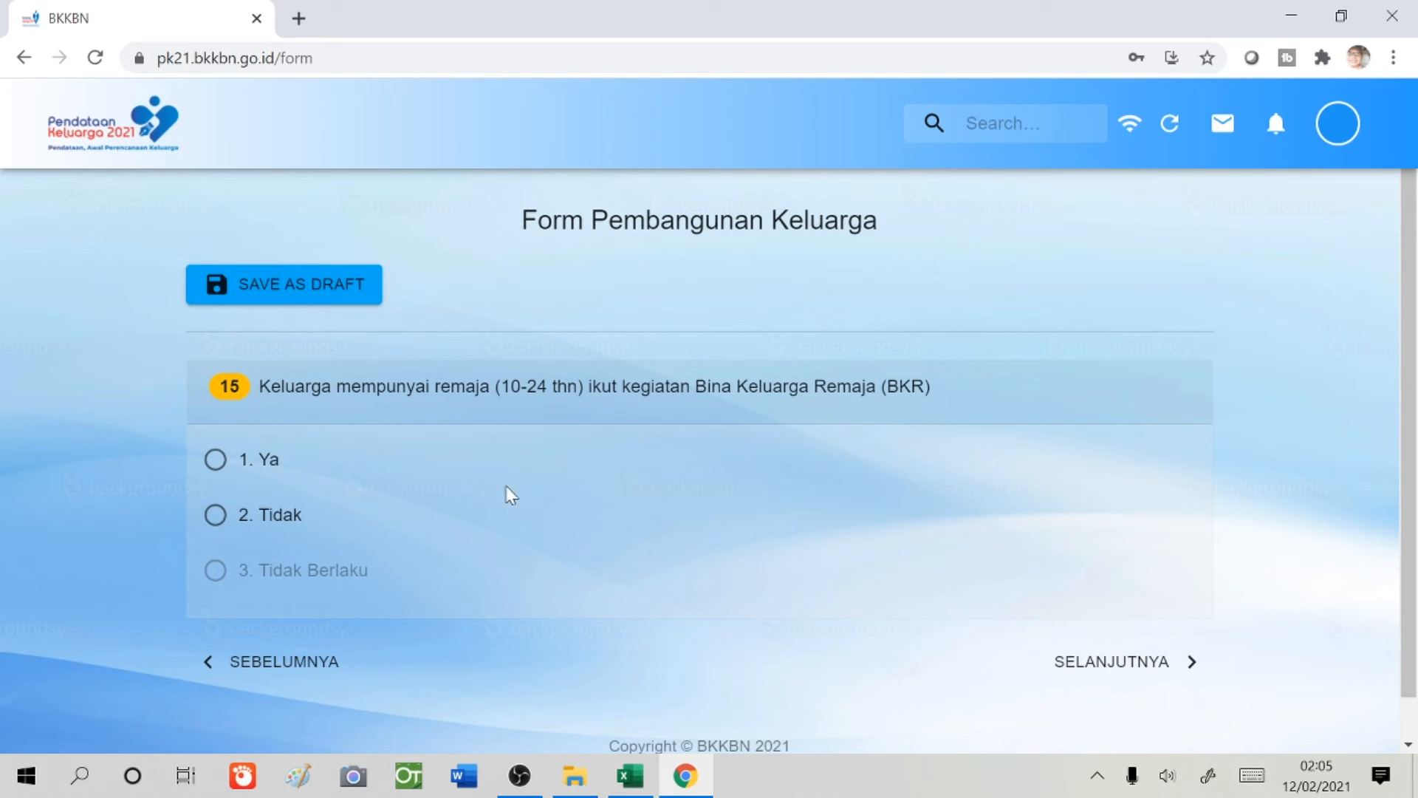
click(214, 464)
click(1091, 664)
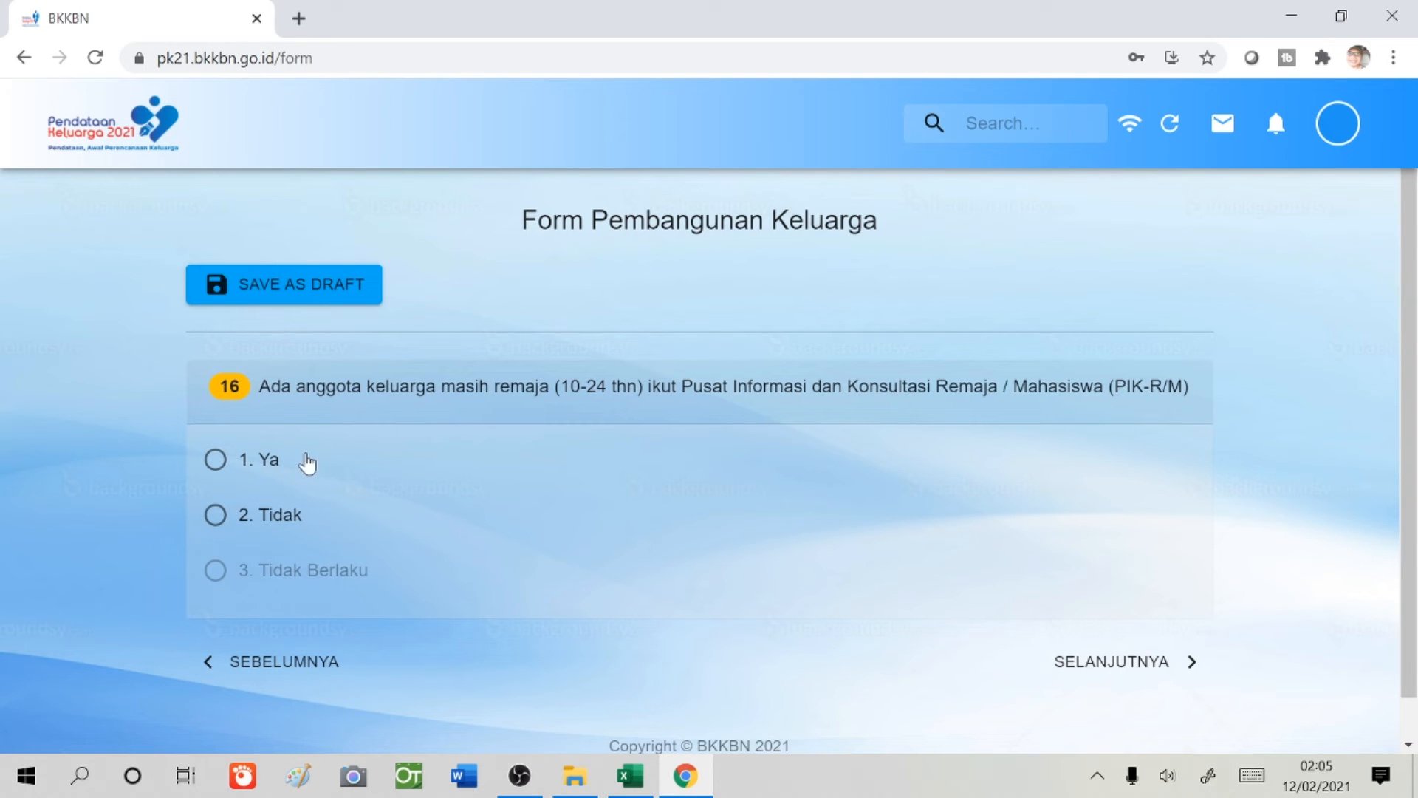
click(215, 461)
click(1064, 664)
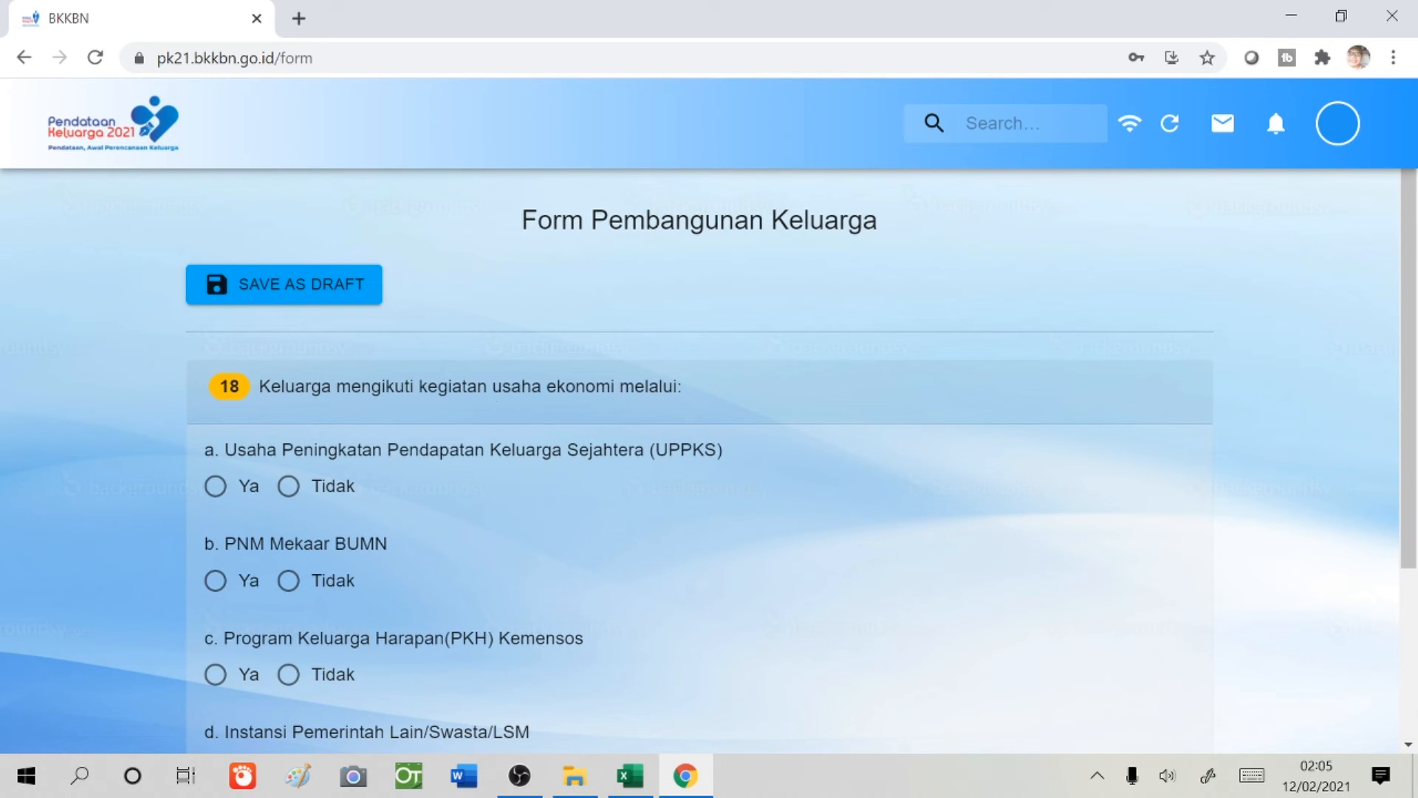
- On question 18, mark UPPKS Ya, PNM Mekaar Tidak, PKH Tidak and other programmes Ya
scroll(671, 411, down, 3)
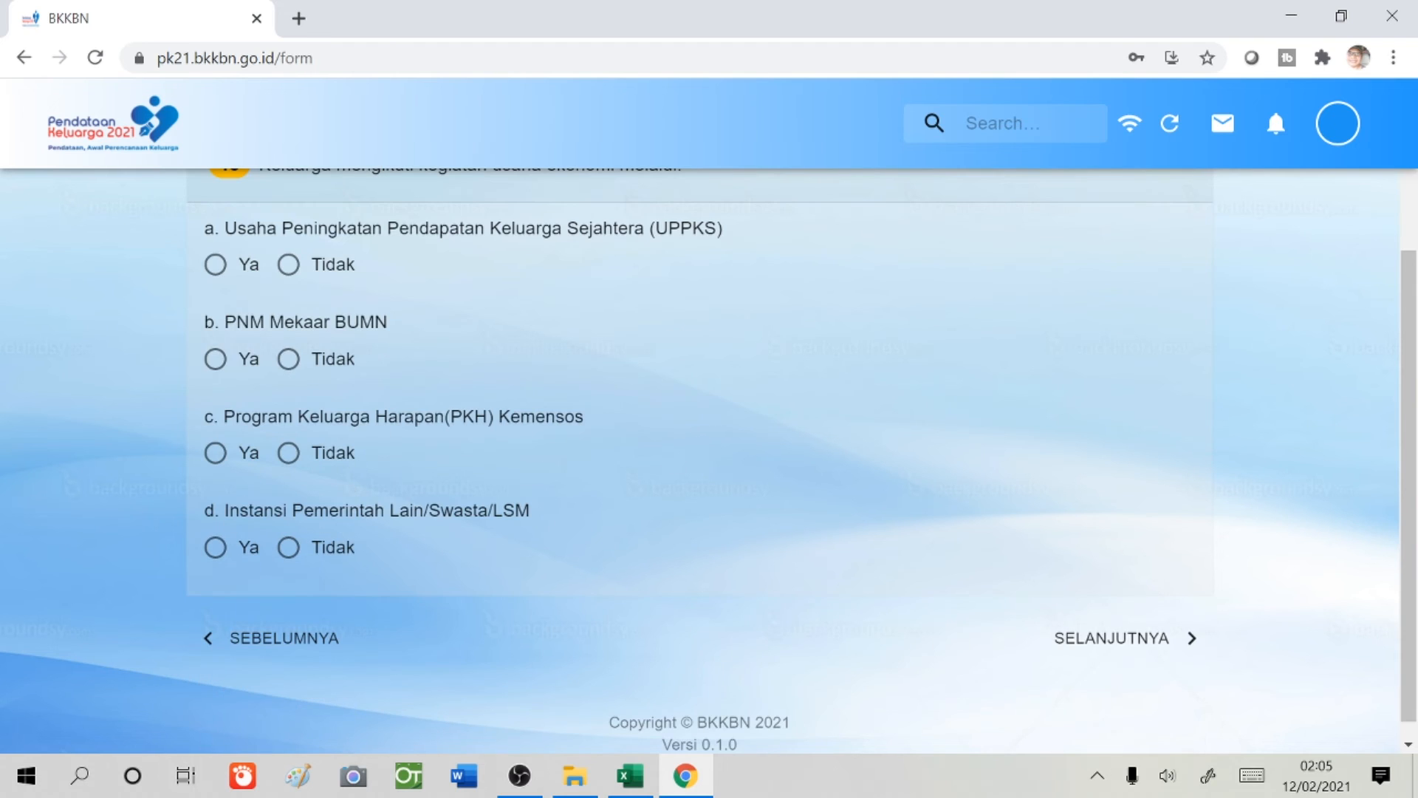
scroll(477, 445, up, 3)
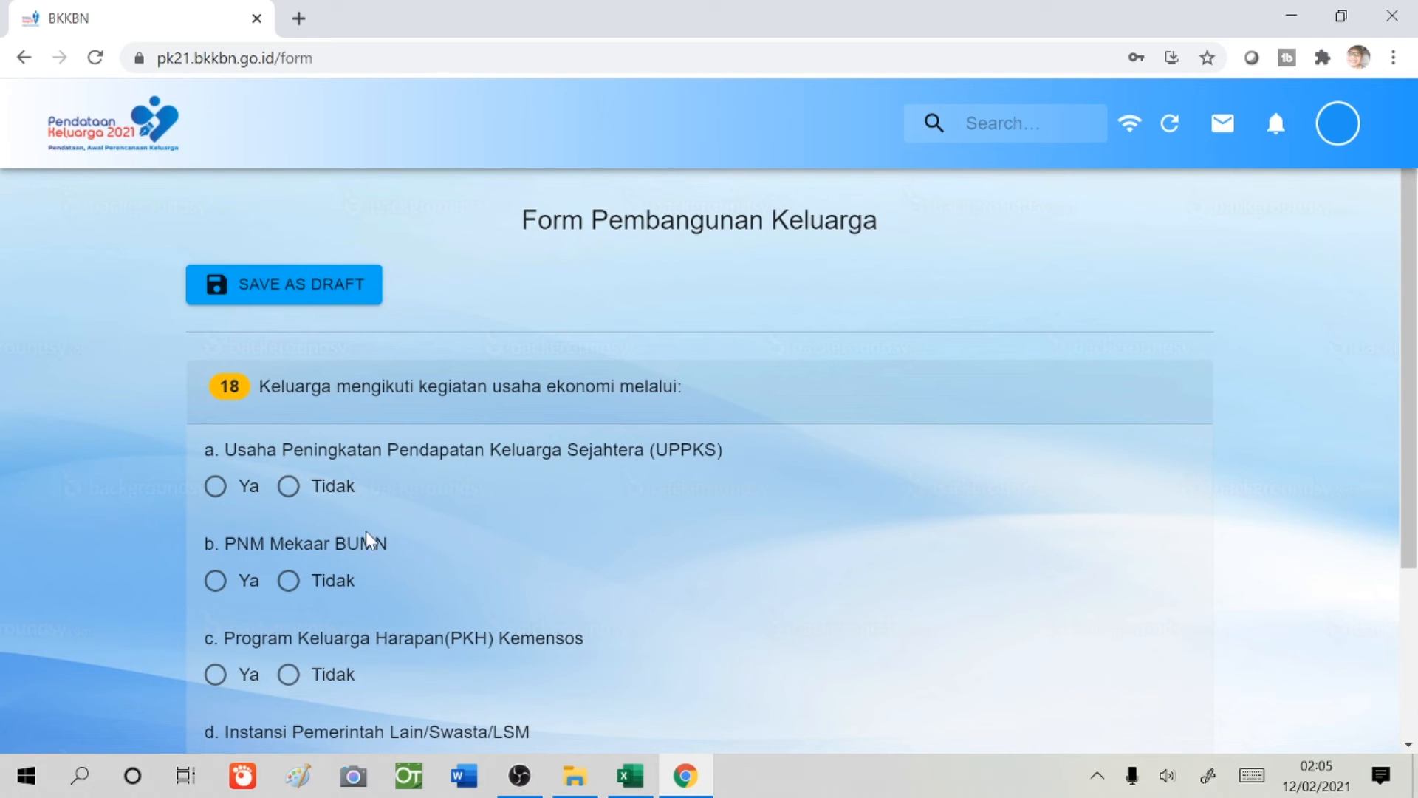
click(215, 487)
scroll(384, 569, down, 1)
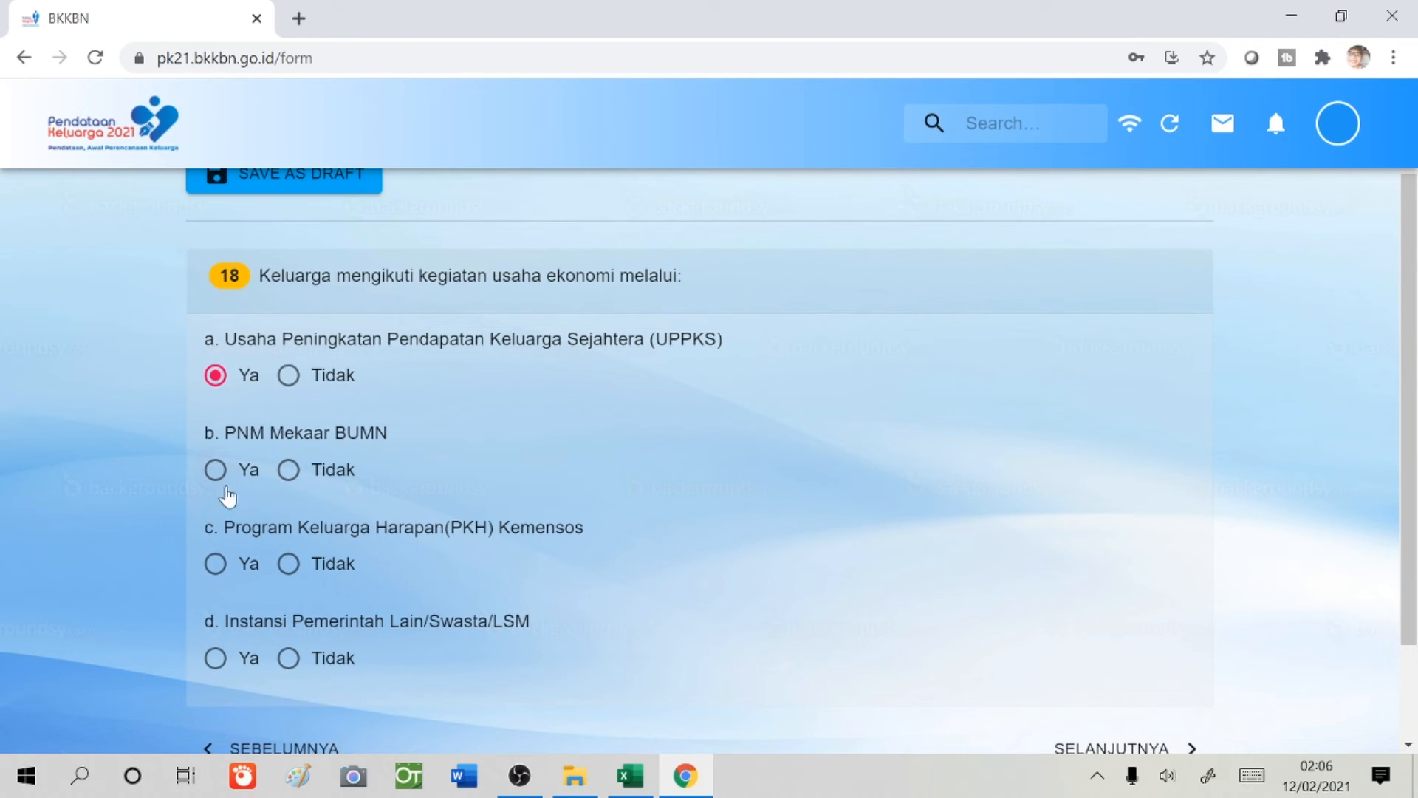
click(288, 472)
click(288, 564)
click(215, 659)
scroll(662, 623, down, 3)
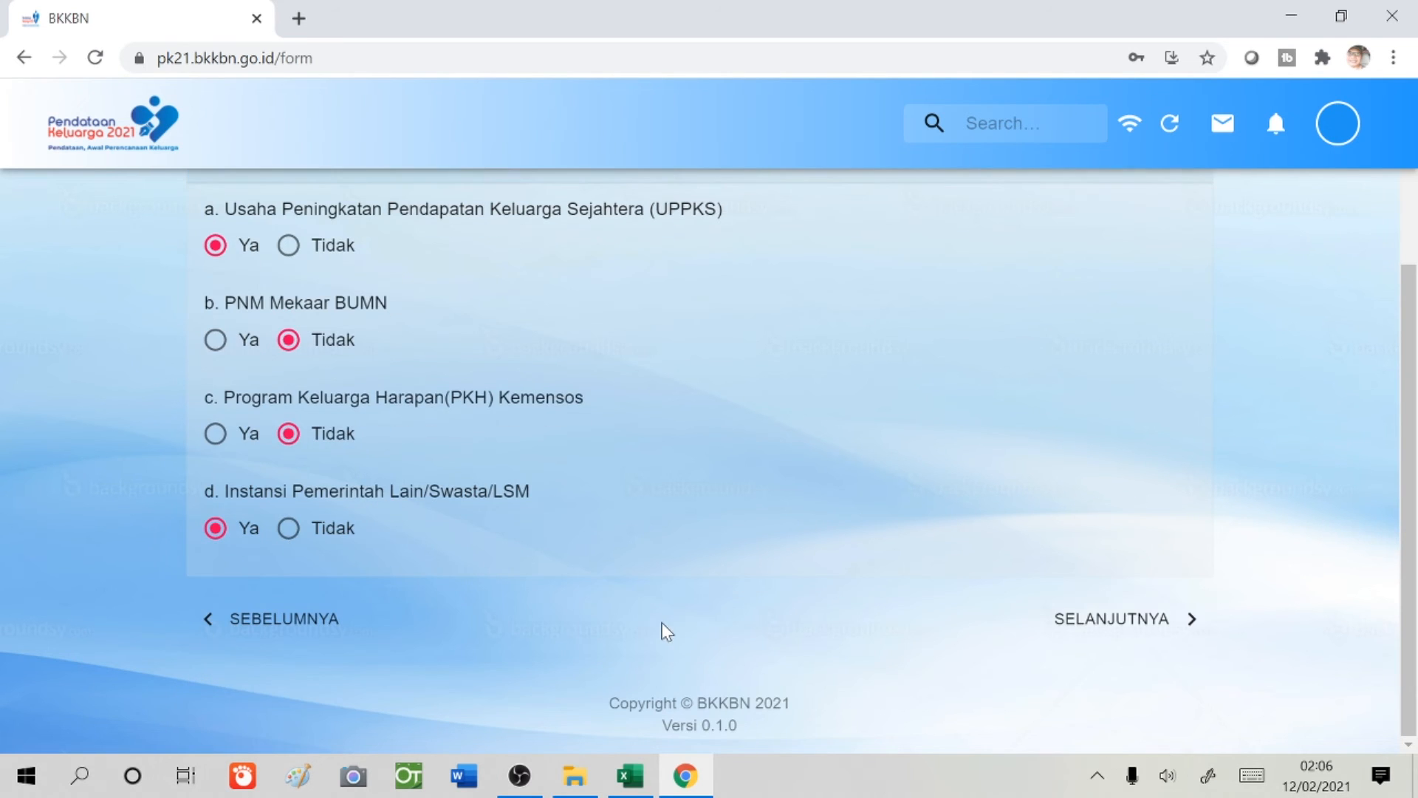
click(1085, 620)
- Choose Genteng for the main roof type and Tembok for the walls
scroll(507, 456, up, 1)
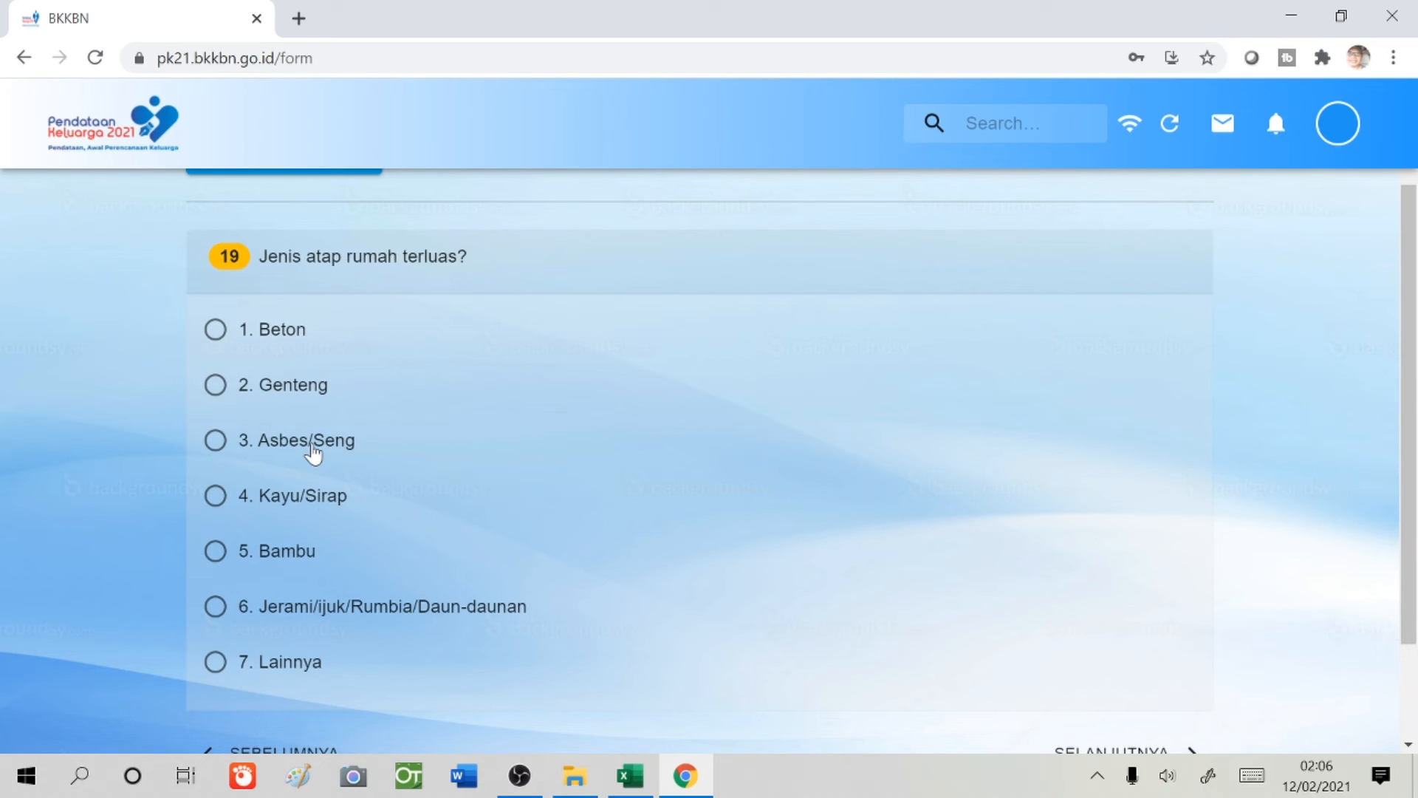
click(215, 390)
scroll(1019, 690, down, 2)
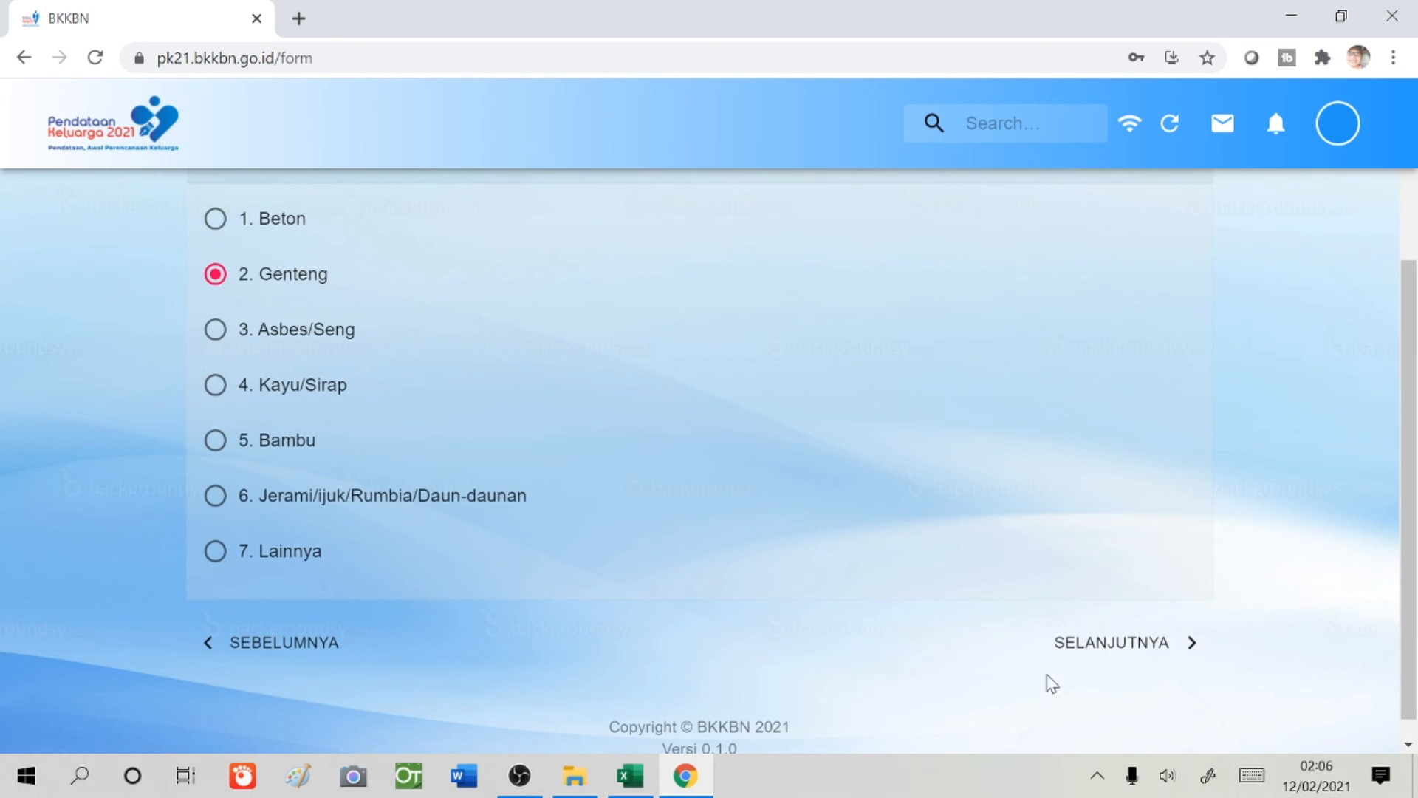
click(1093, 650)
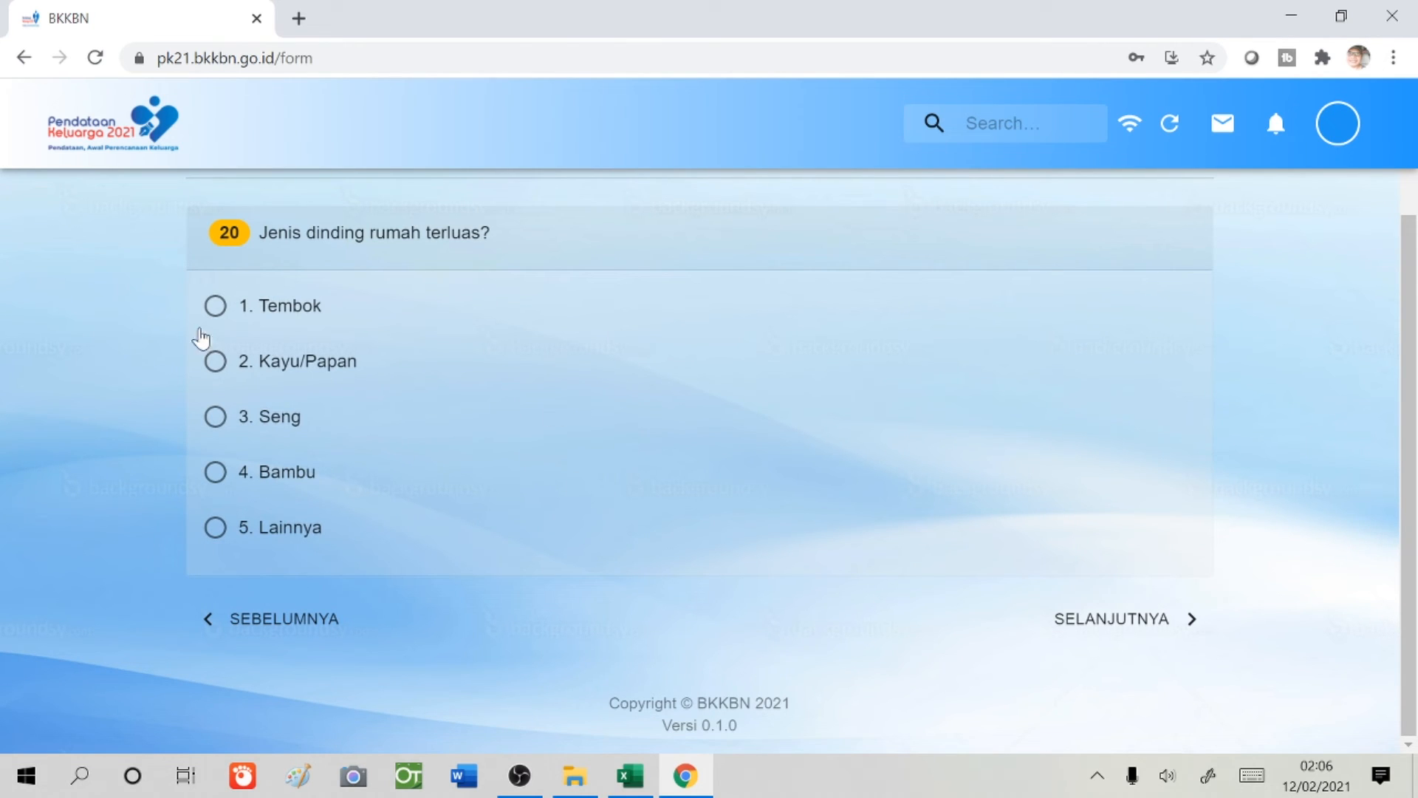
click(223, 310)
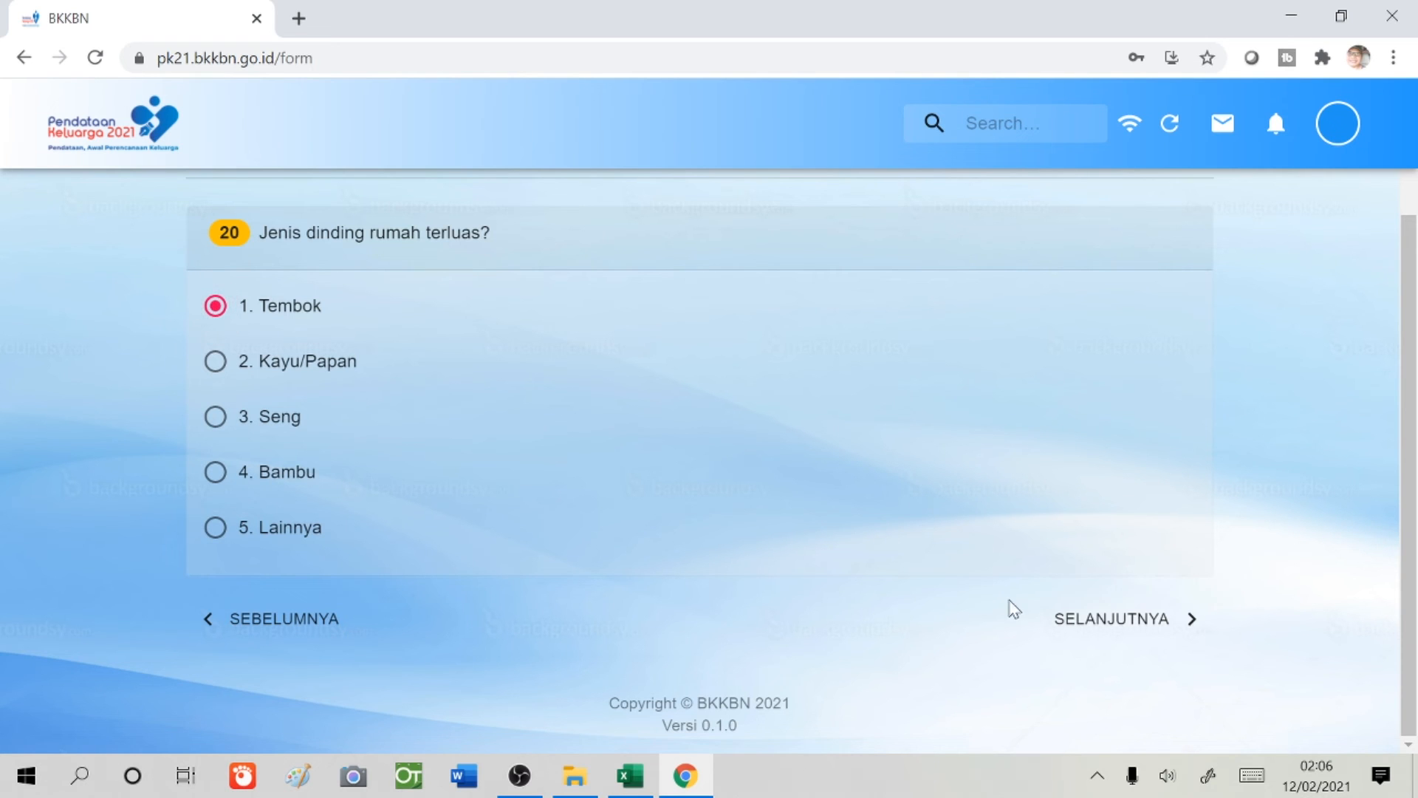
click(1082, 619)
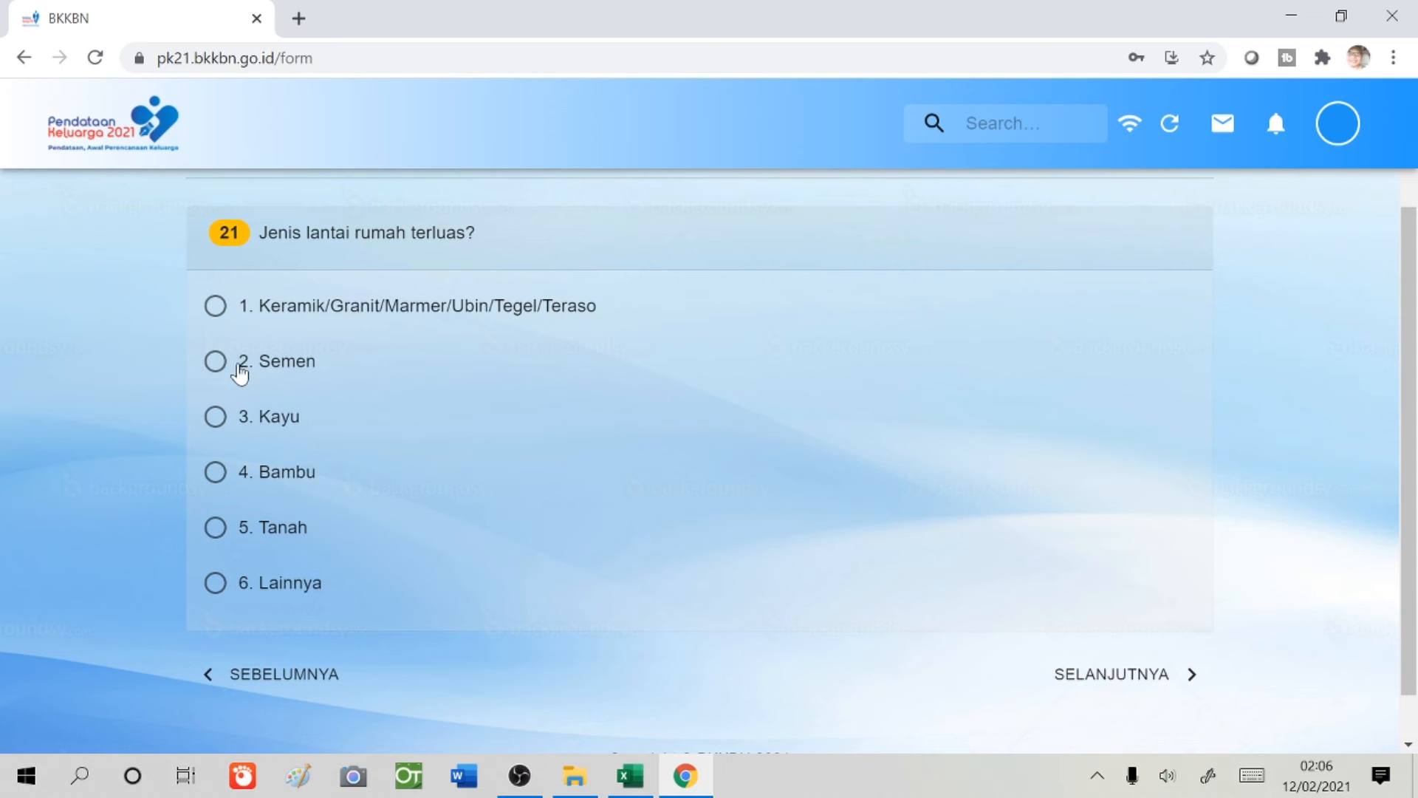
- Choose ceramic floor, Listrik Pribadi > 900 Watt lighting and 2. Ledeng/PAM drinking water
click(216, 306)
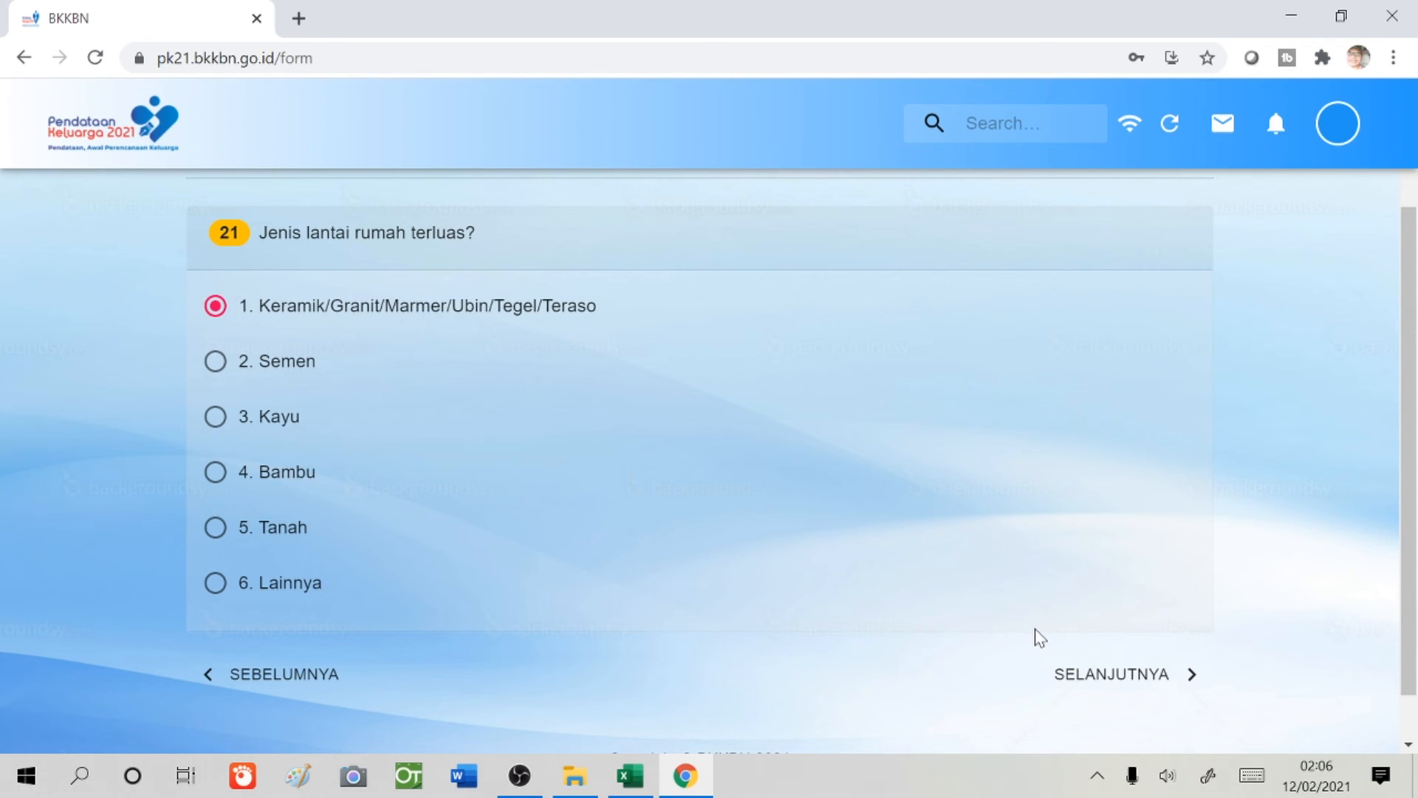
click(1085, 675)
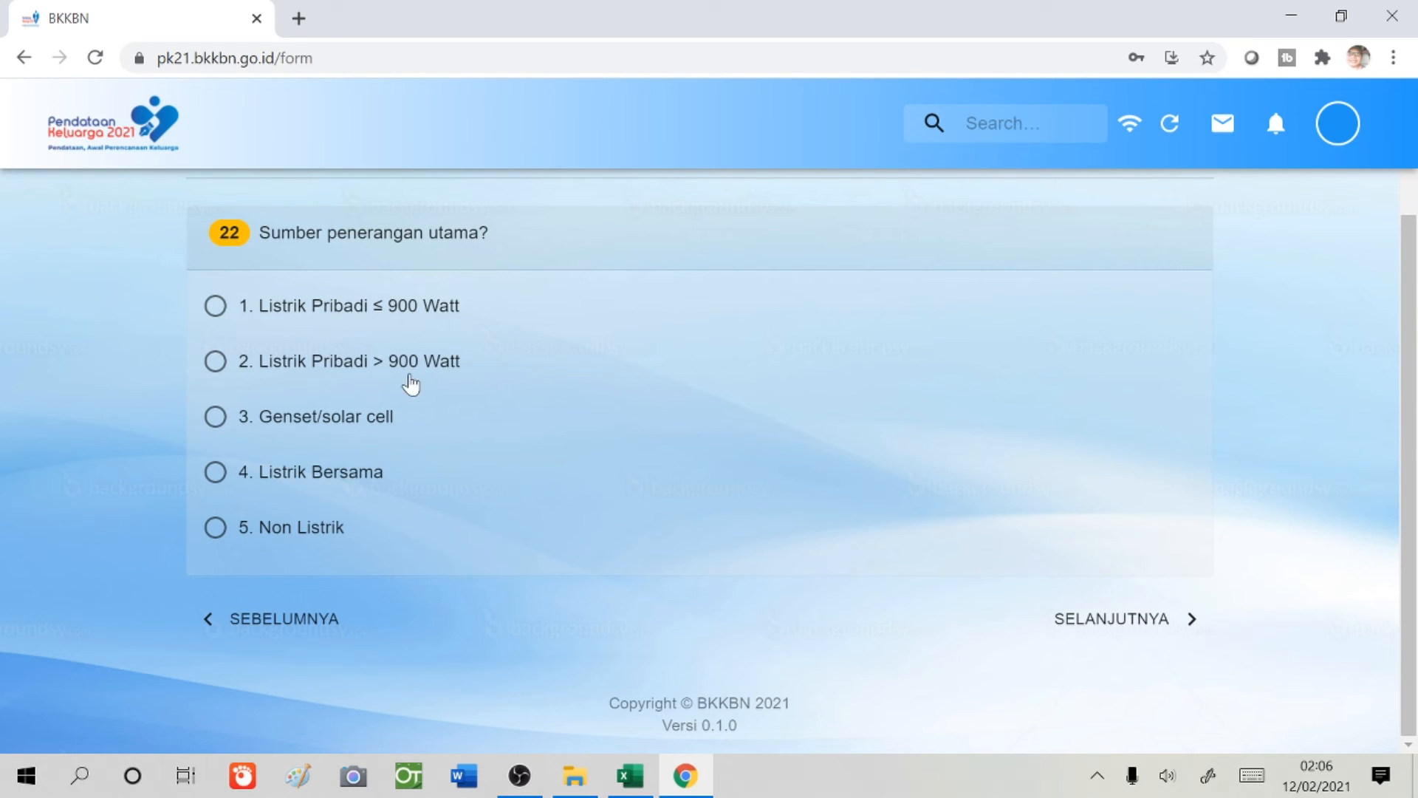
click(216, 361)
click(1113, 628)
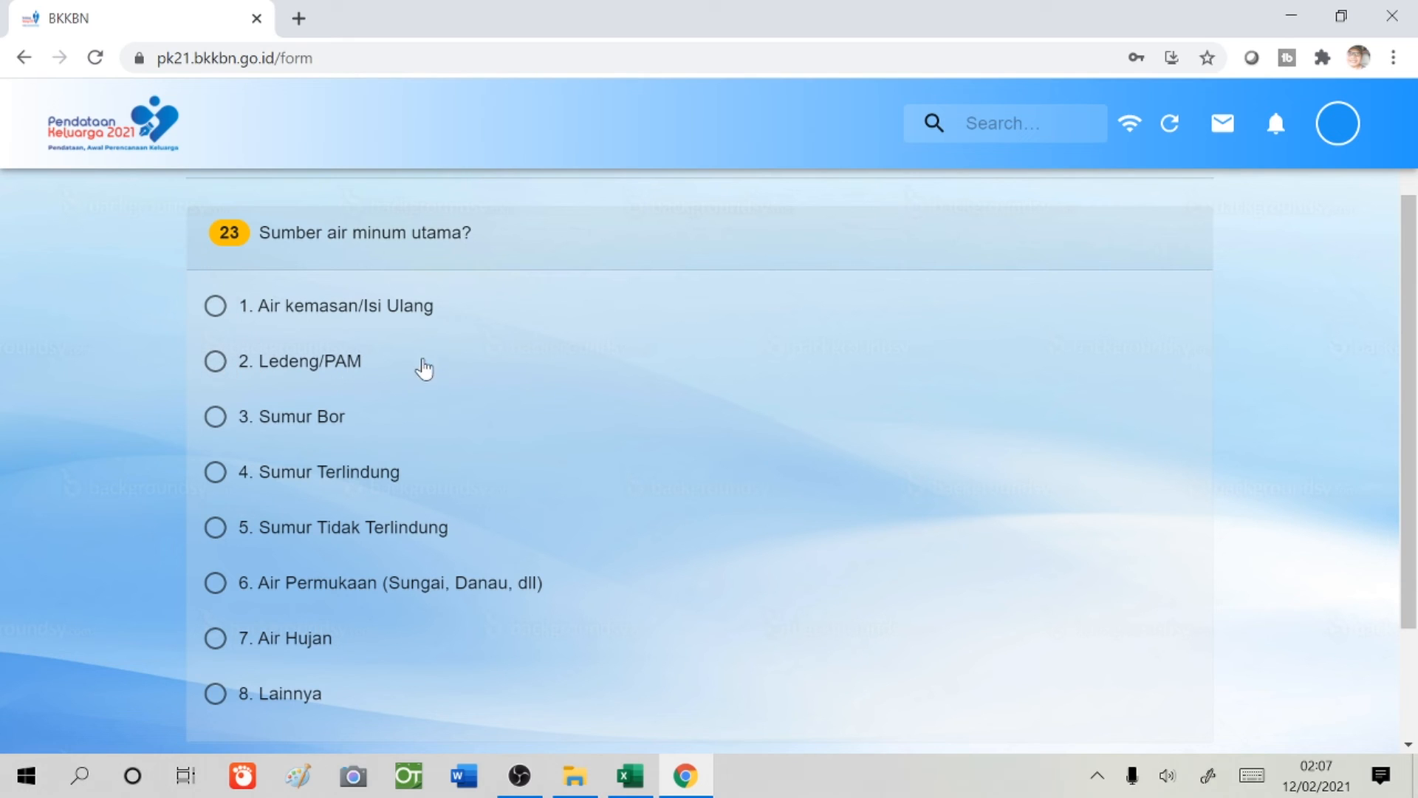
click(215, 364)
scroll(993, 548, down, 3)
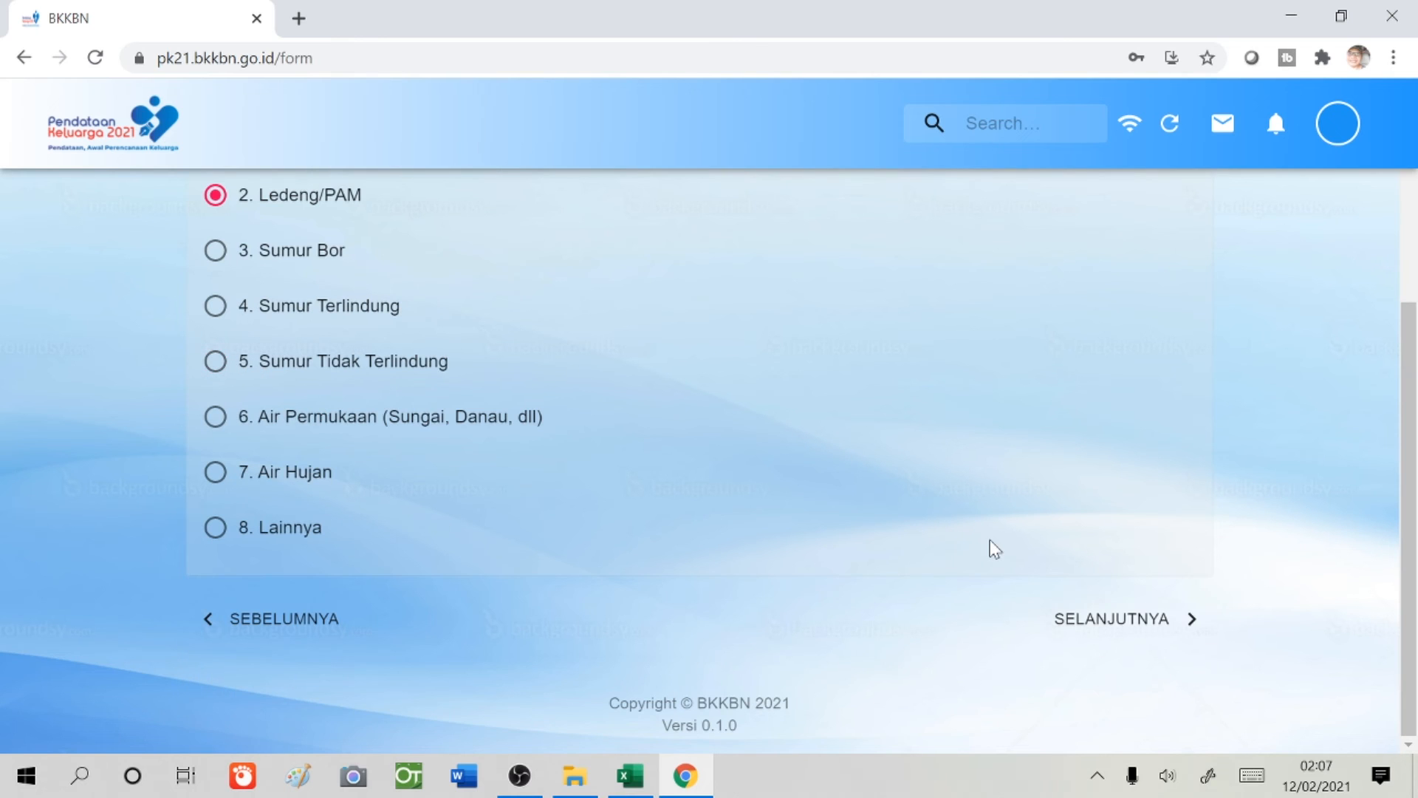
click(1119, 628)
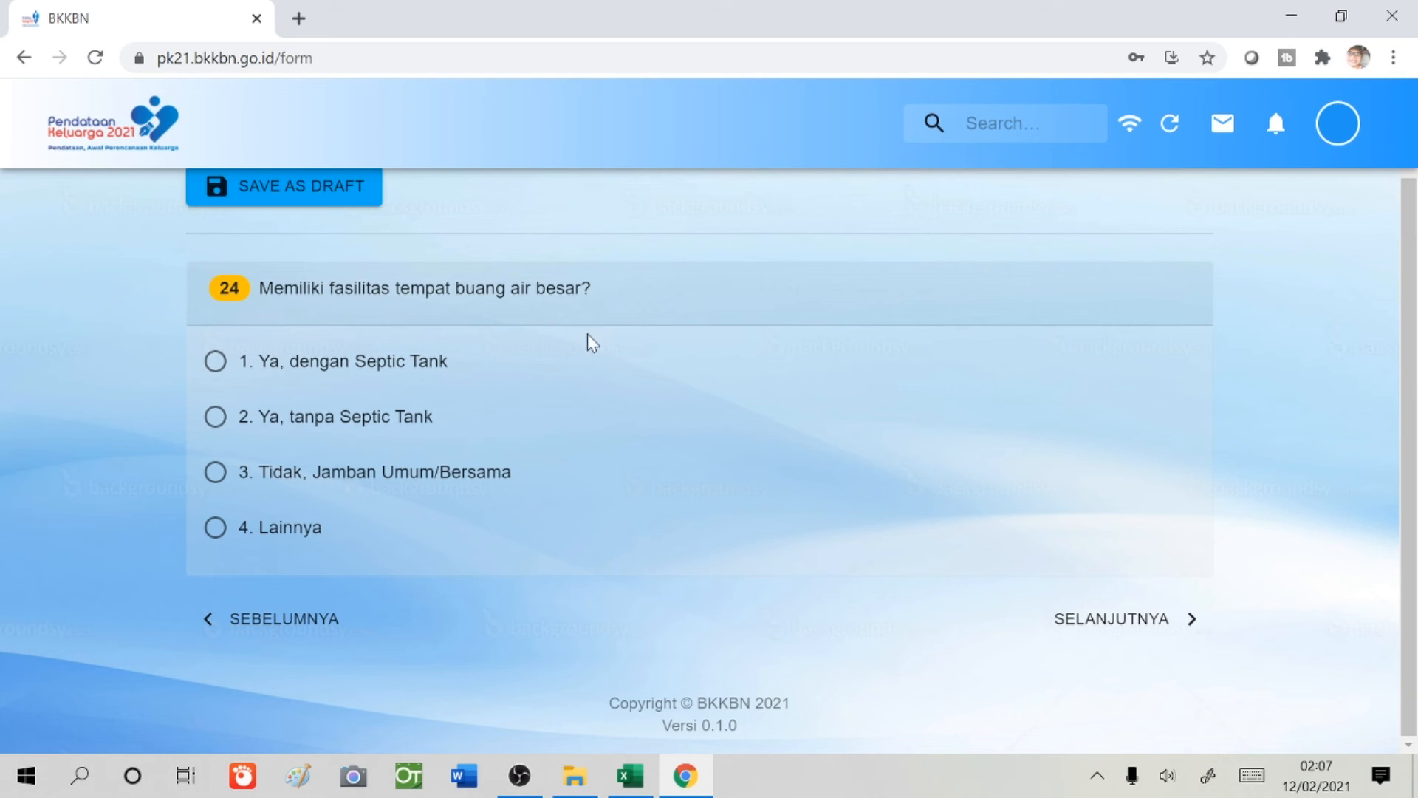
- Answer Ya, dengan Septic Tank for toilets, then record 90 m2 house area and 4 residents
click(218, 368)
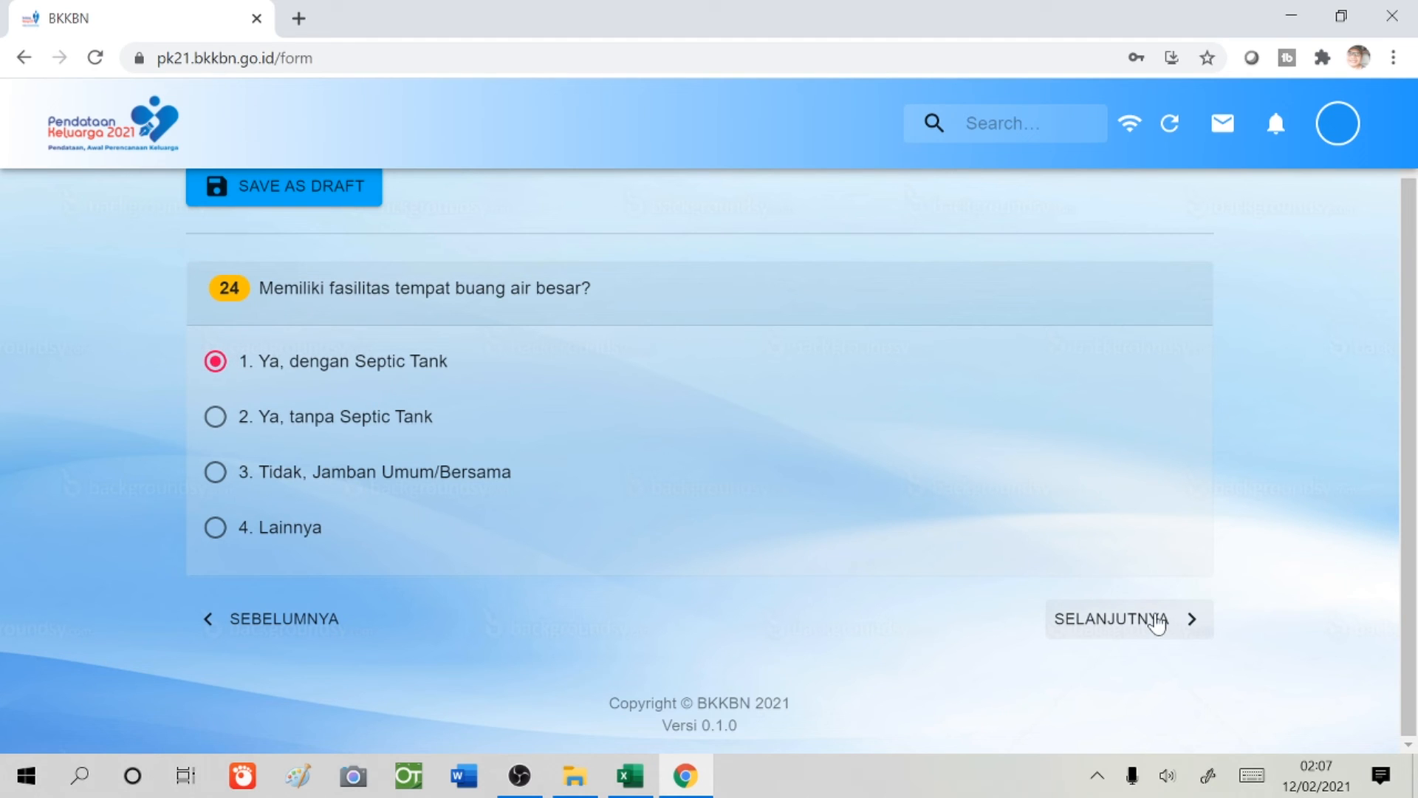
click(1156, 629)
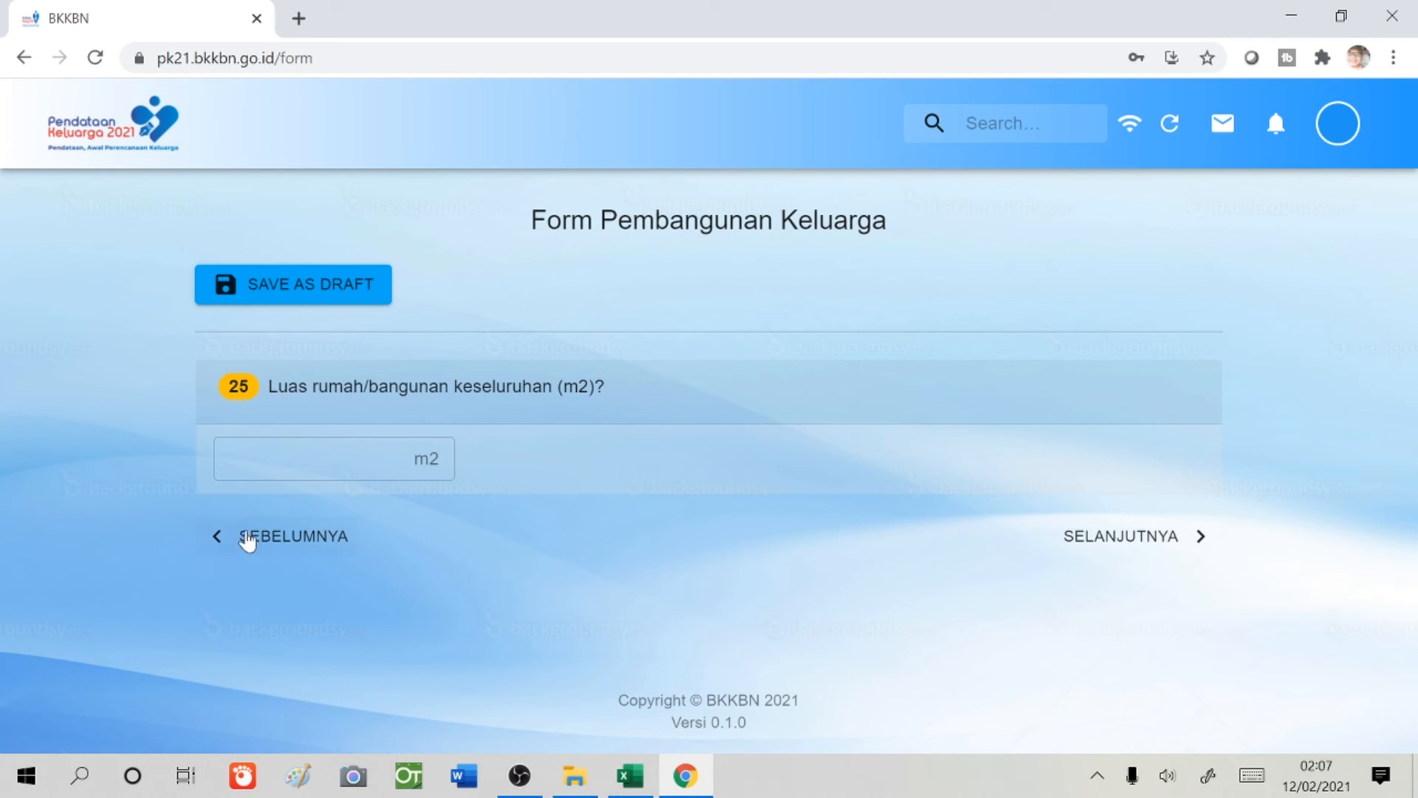
click(231, 459)
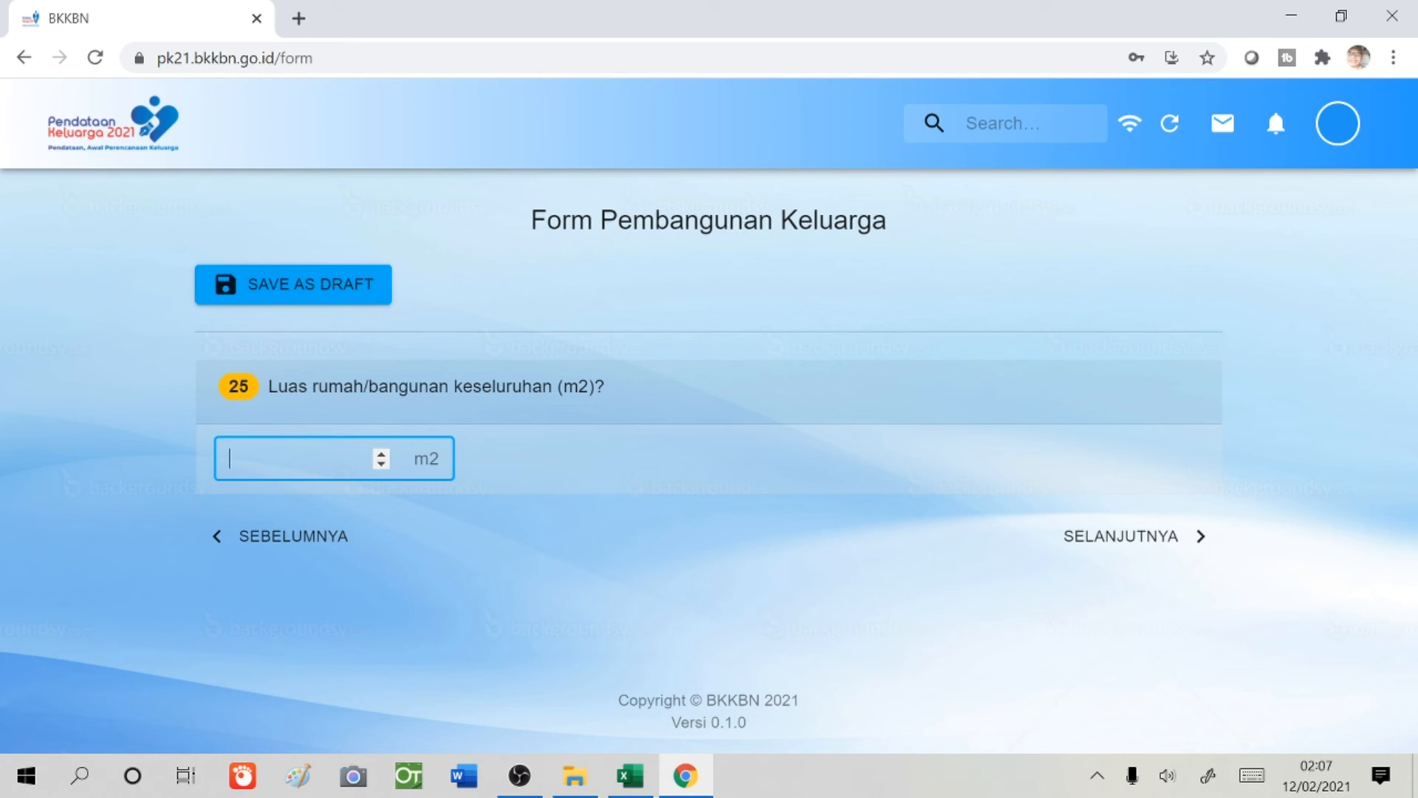
text(90)
click(1164, 553)
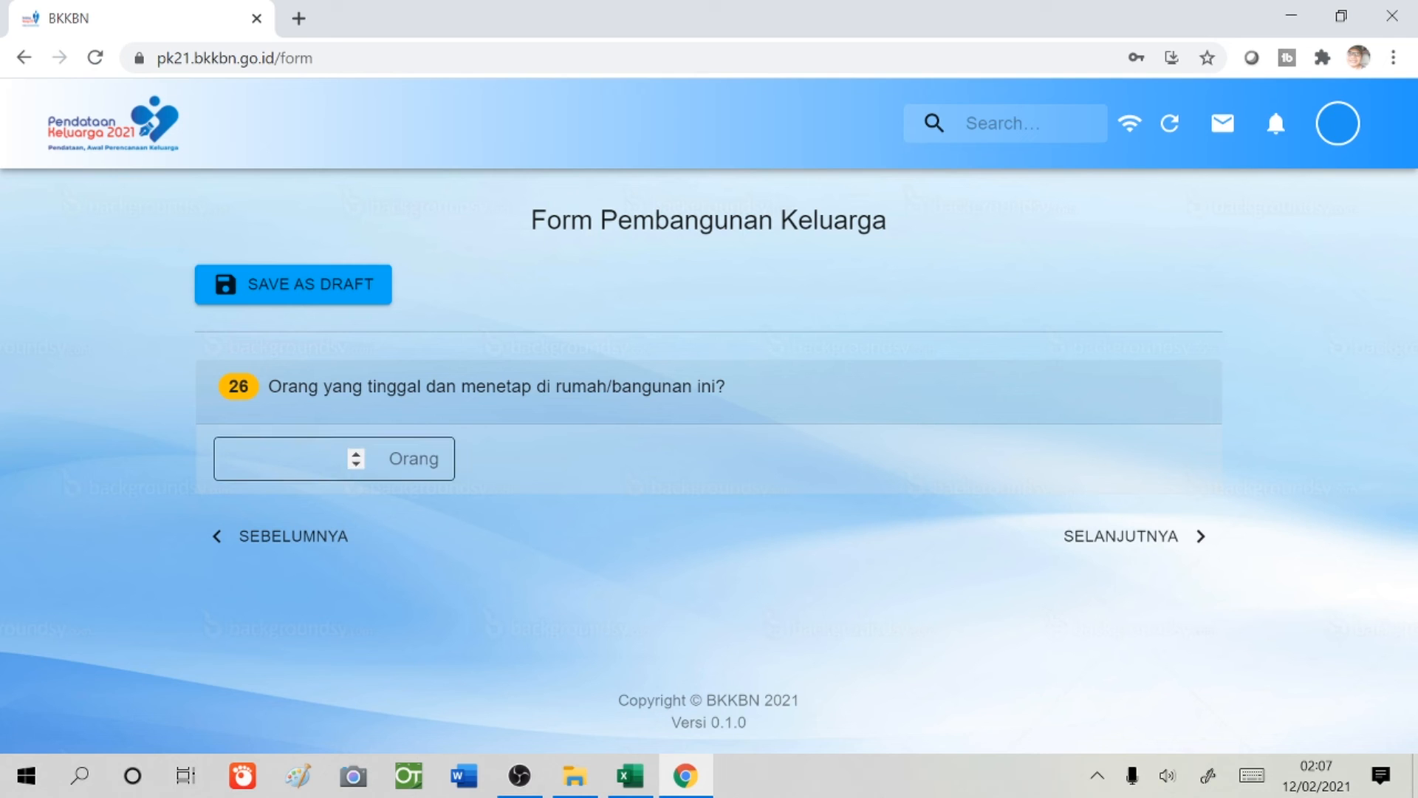
click(284, 459)
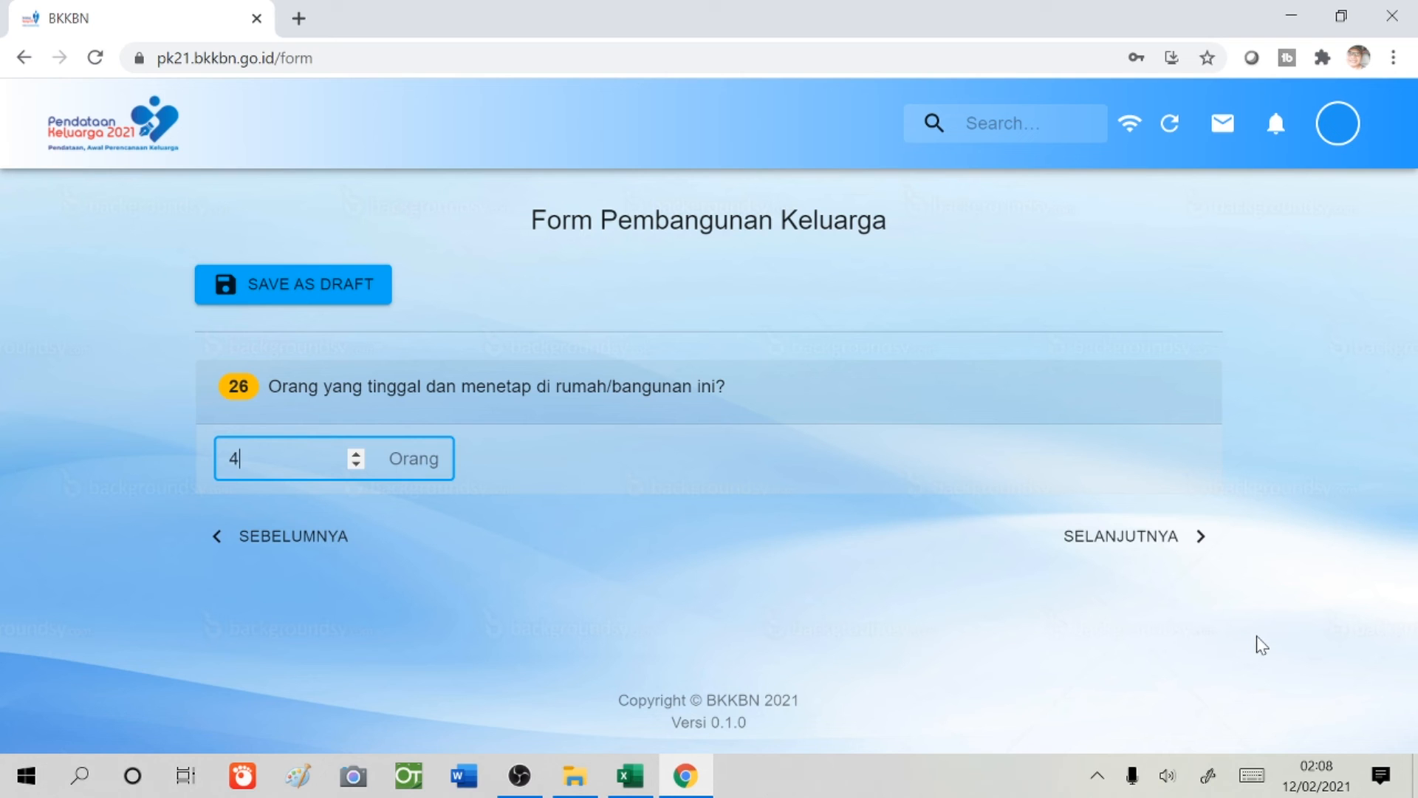
click(1103, 546)
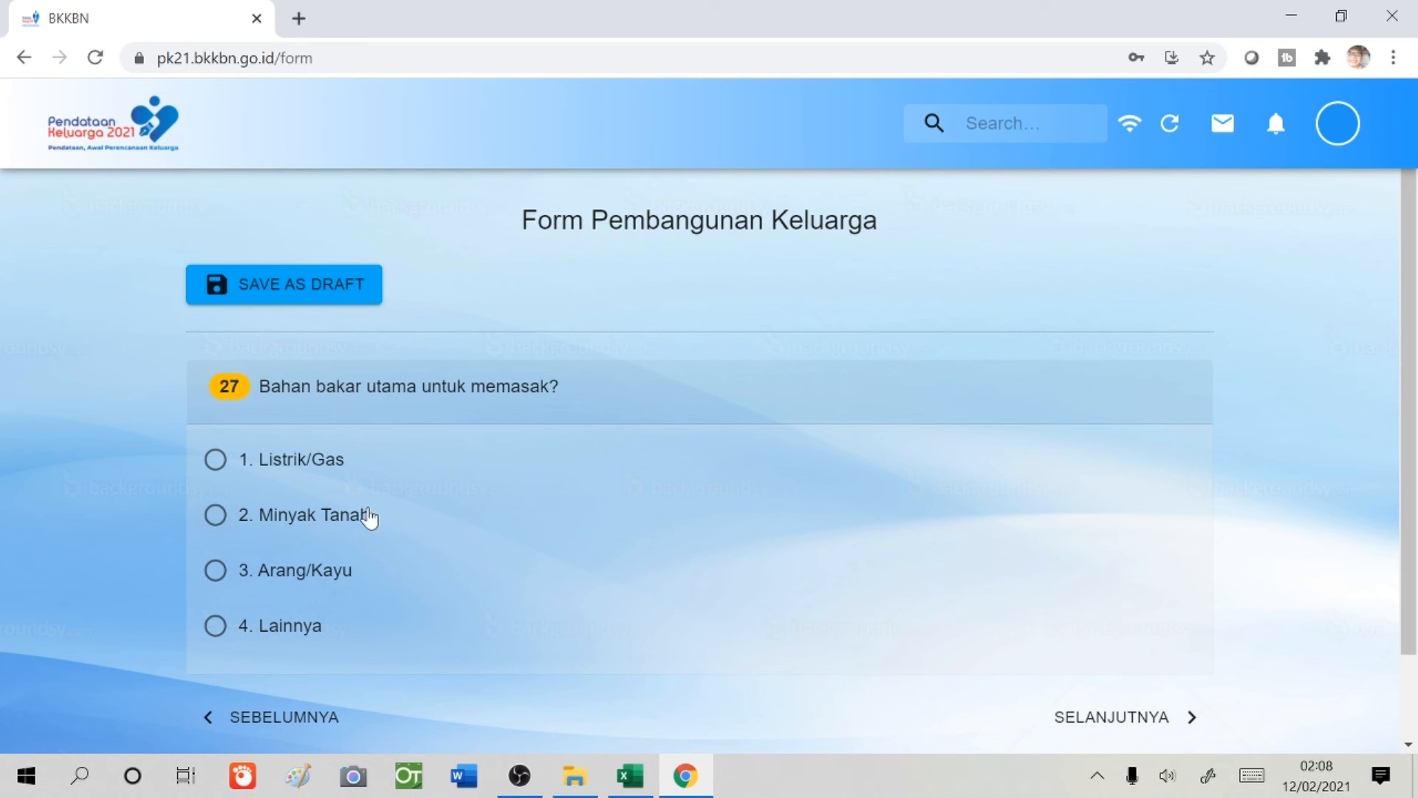
- Choose 1. Listrik/Gas as the main cooking fuel and 1. Milik sendiri for house ownership
click(215, 469)
click(1137, 718)
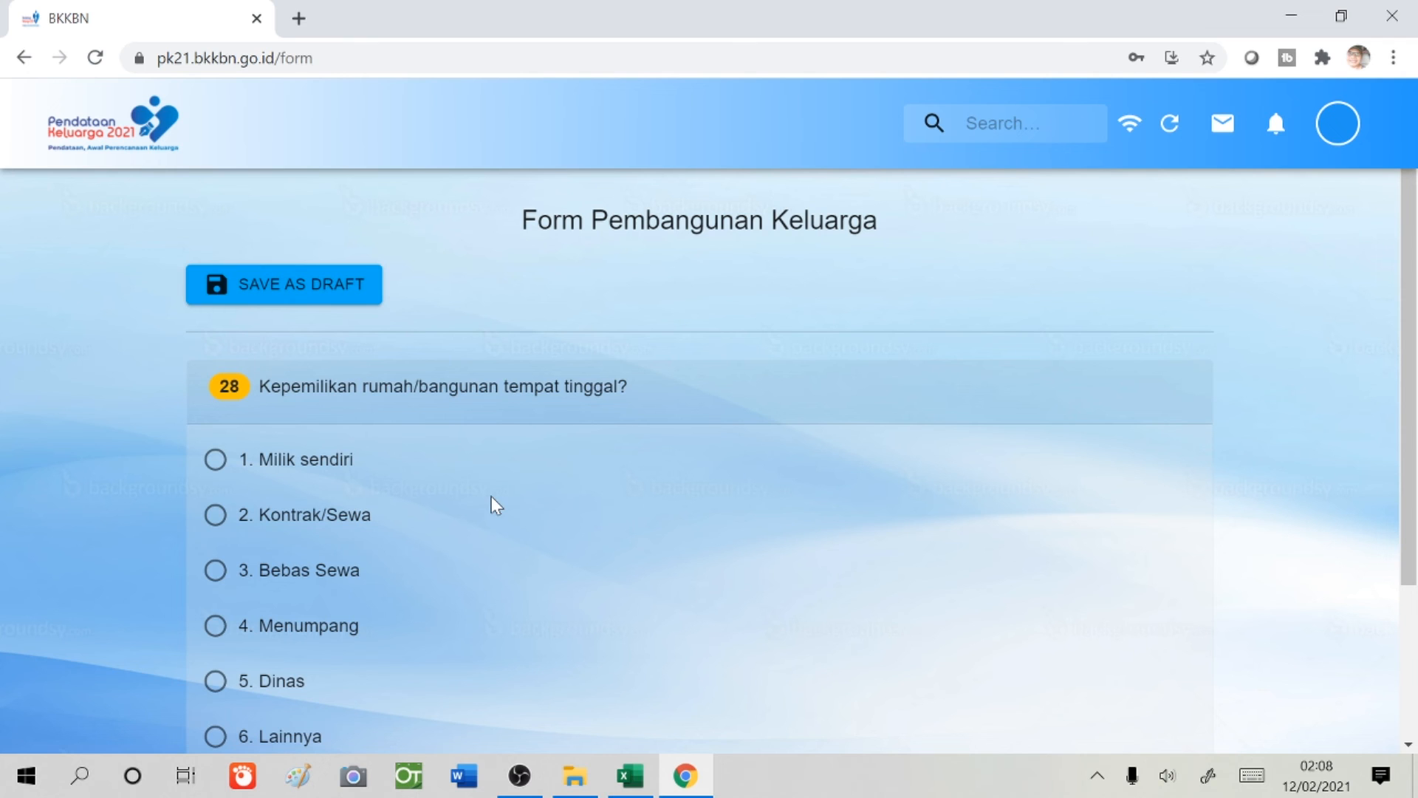
scroll(519, 529, down, 3)
scroll(520, 529, up, 2)
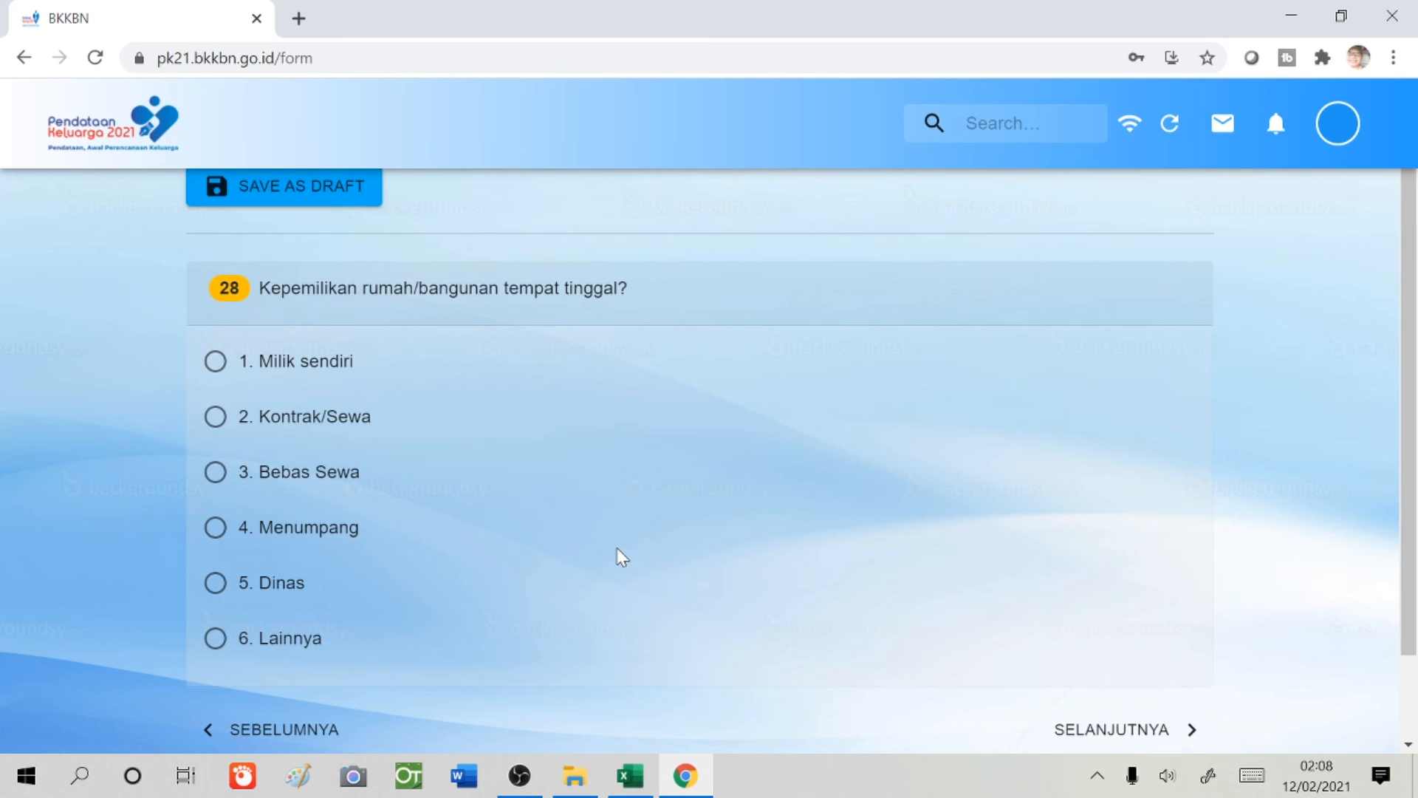
click(216, 361)
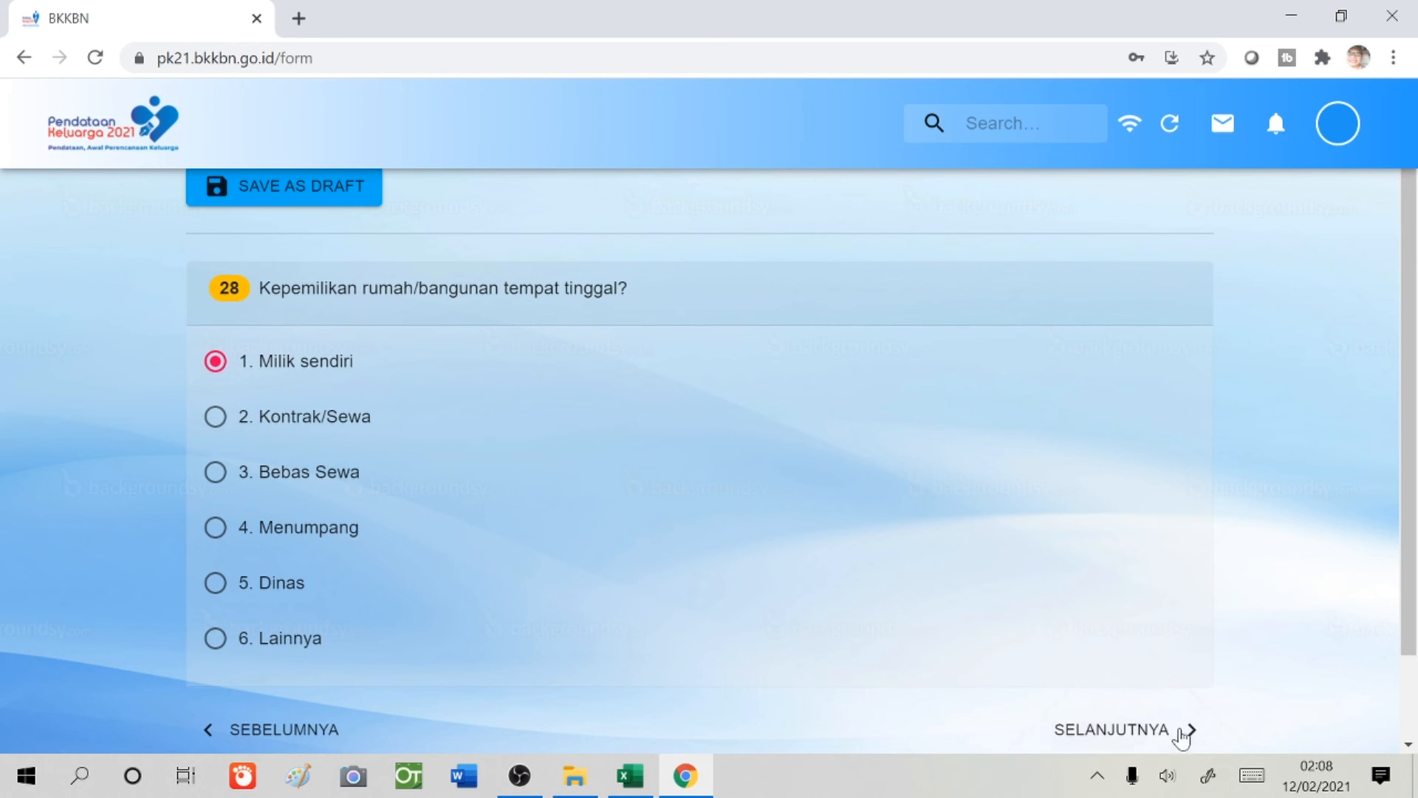
click(1125, 731)
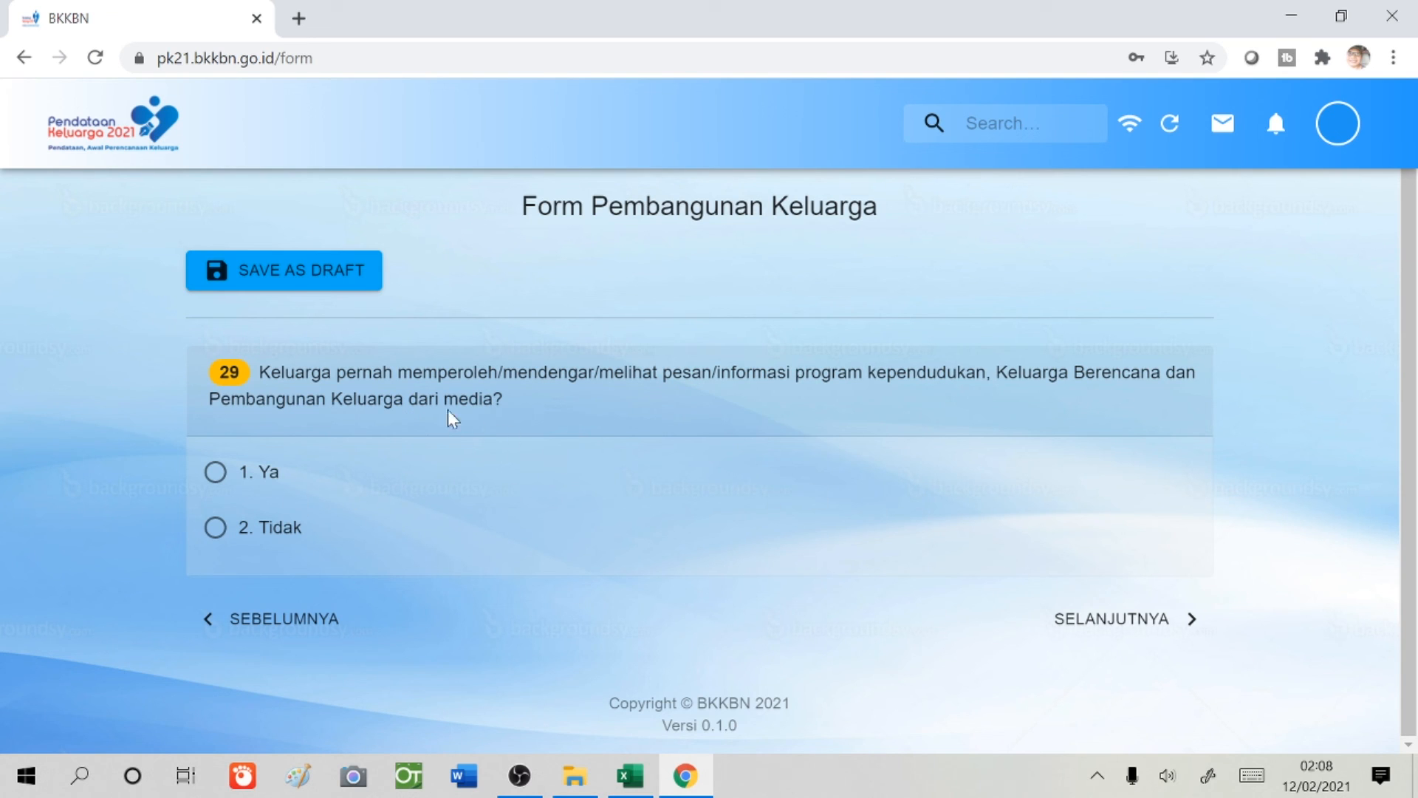
- Answer Ya to media information, ticking Televisi/Radio/Videotron, social media/websites and leaflets/posters
click(214, 479)
click(1101, 622)
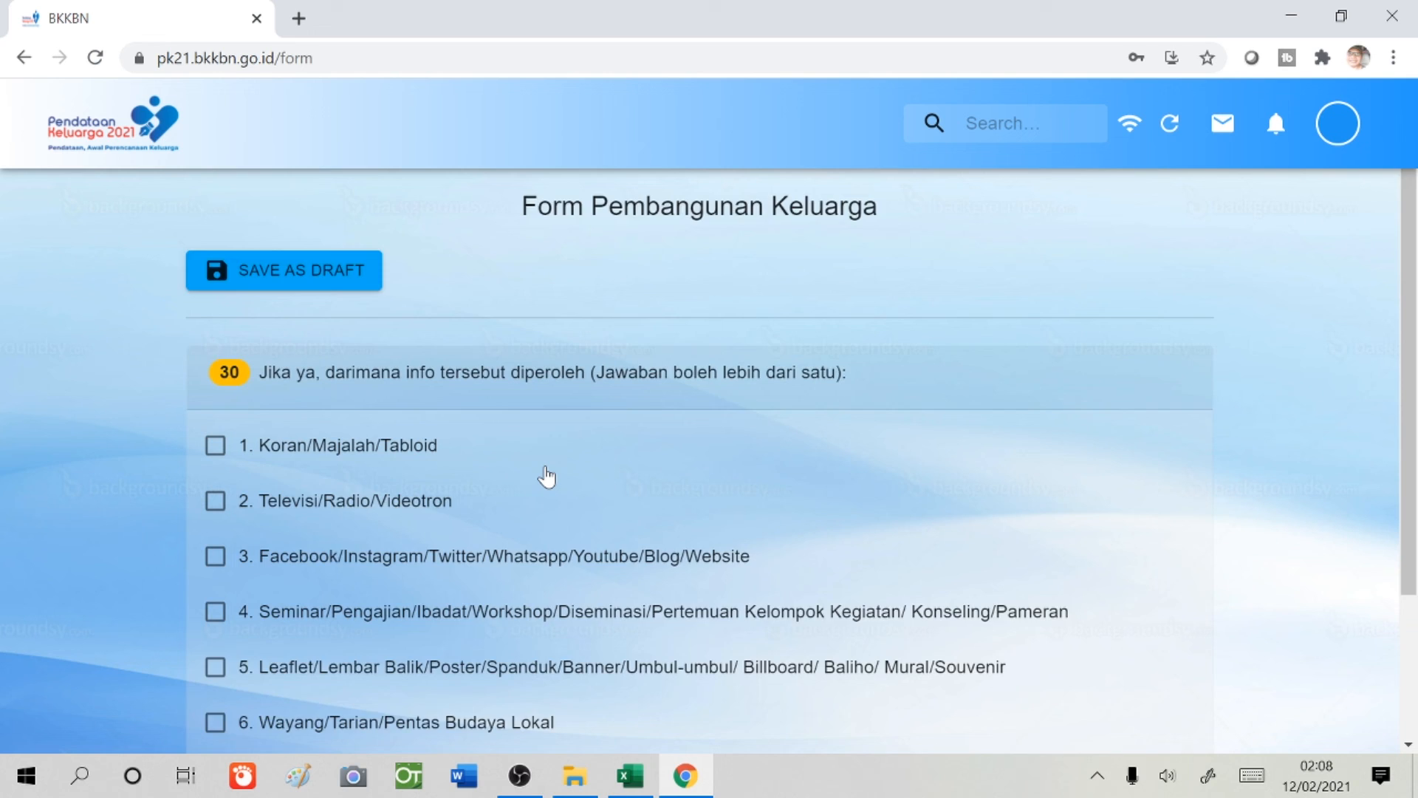
scroll(547, 477, down, 2)
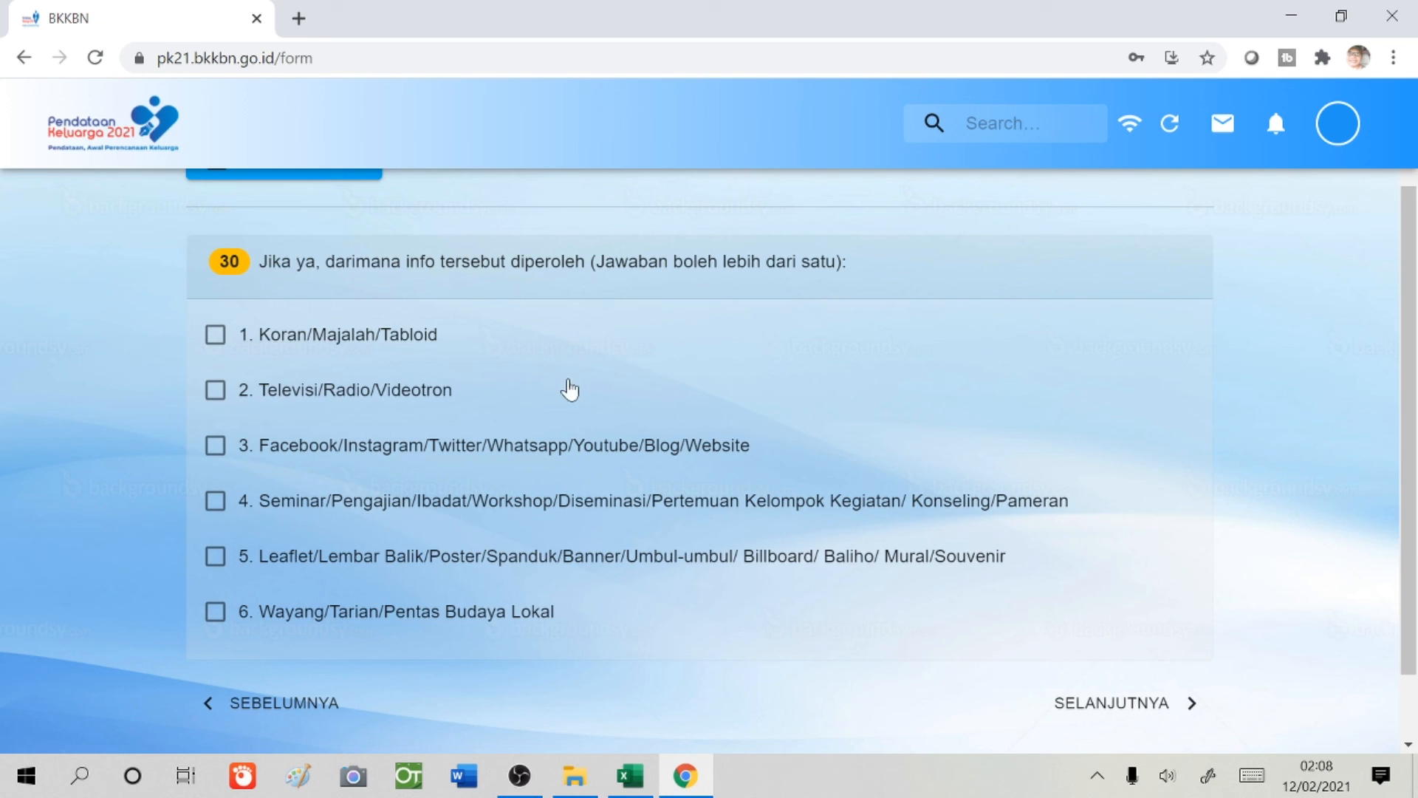
click(216, 391)
click(214, 448)
click(214, 555)
click(1134, 707)
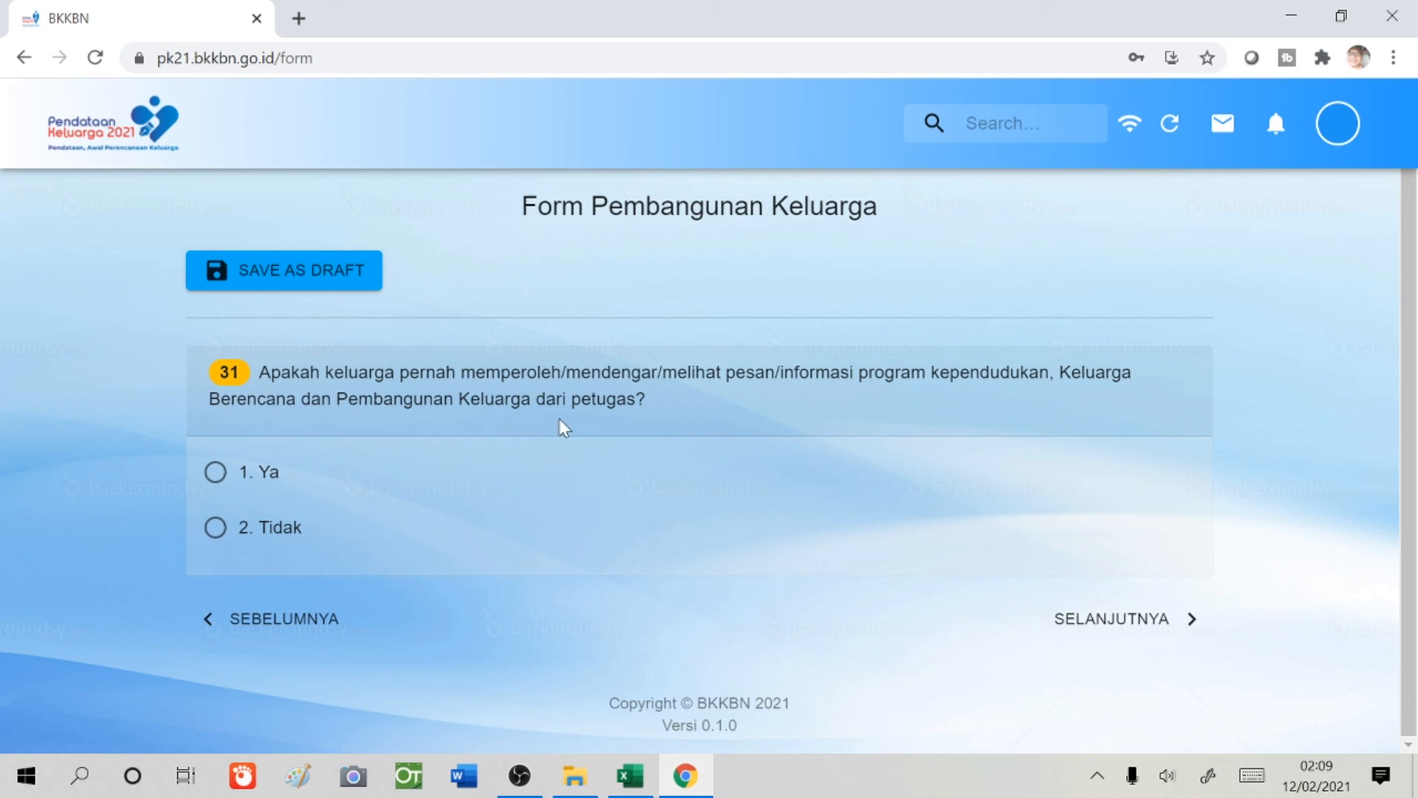
- Answer Ya to officer information, tick Tokoh Agama, Bidan/Perawat and Kader/IMP, and finish with SELESAI
click(217, 473)
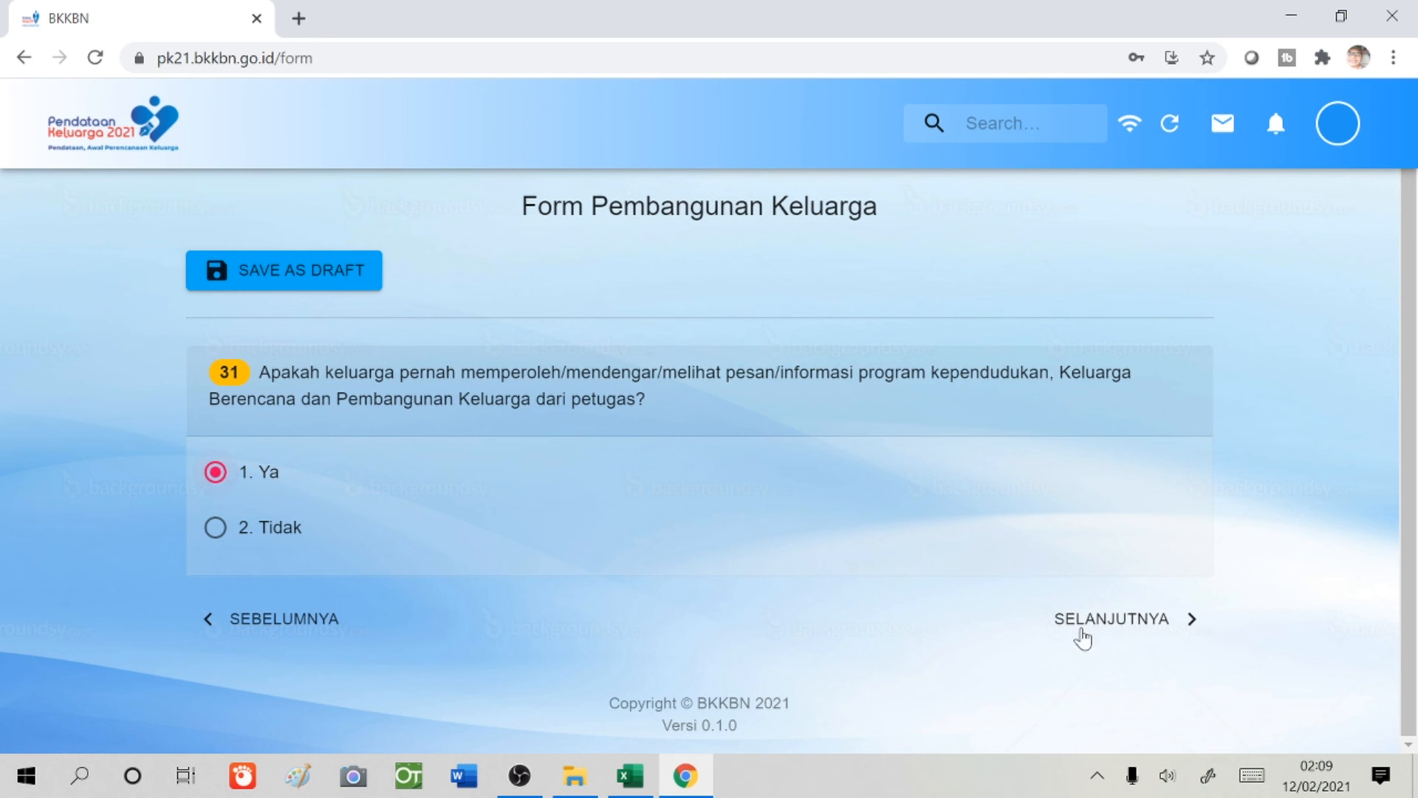
click(1118, 628)
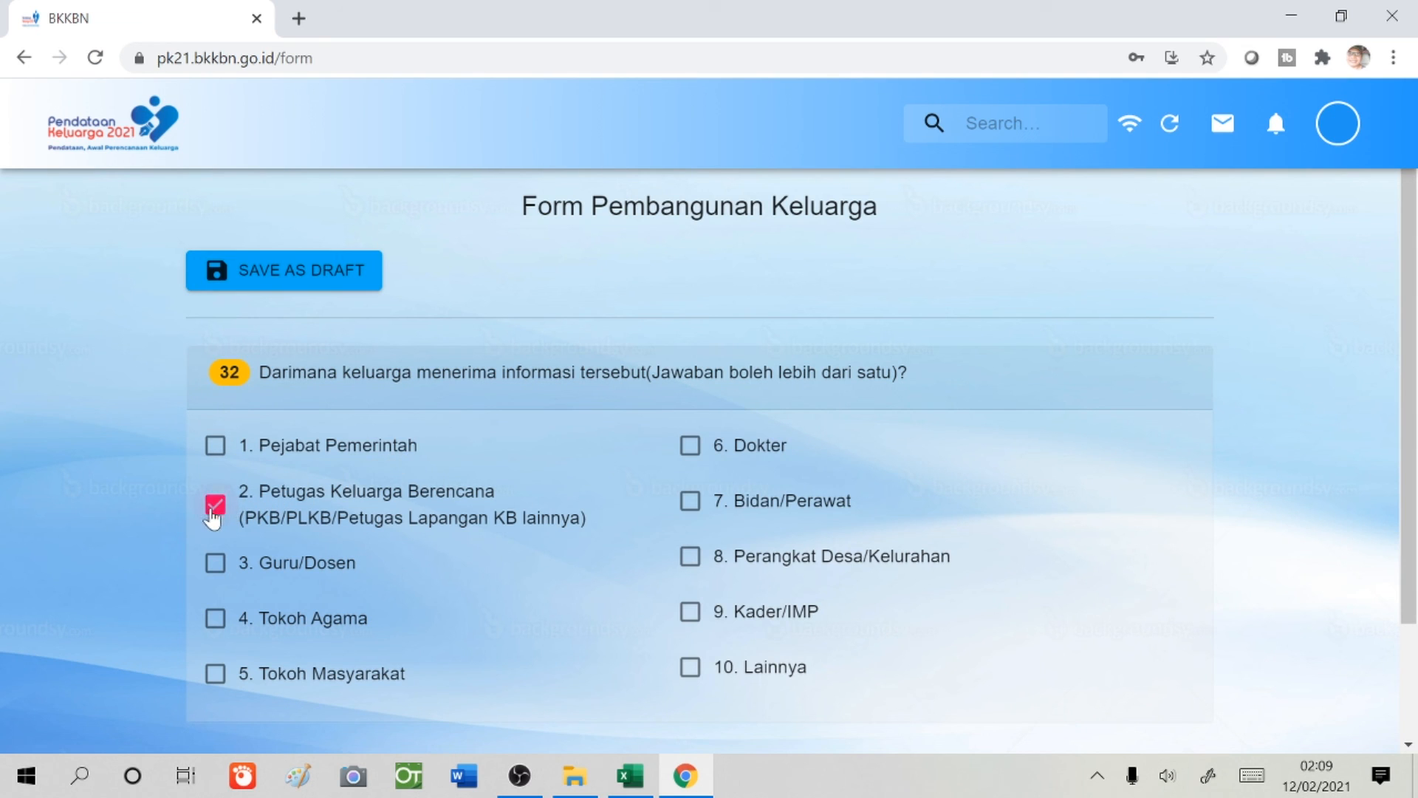
click(216, 619)
click(691, 503)
click(684, 616)
scroll(874, 623, down, 2)
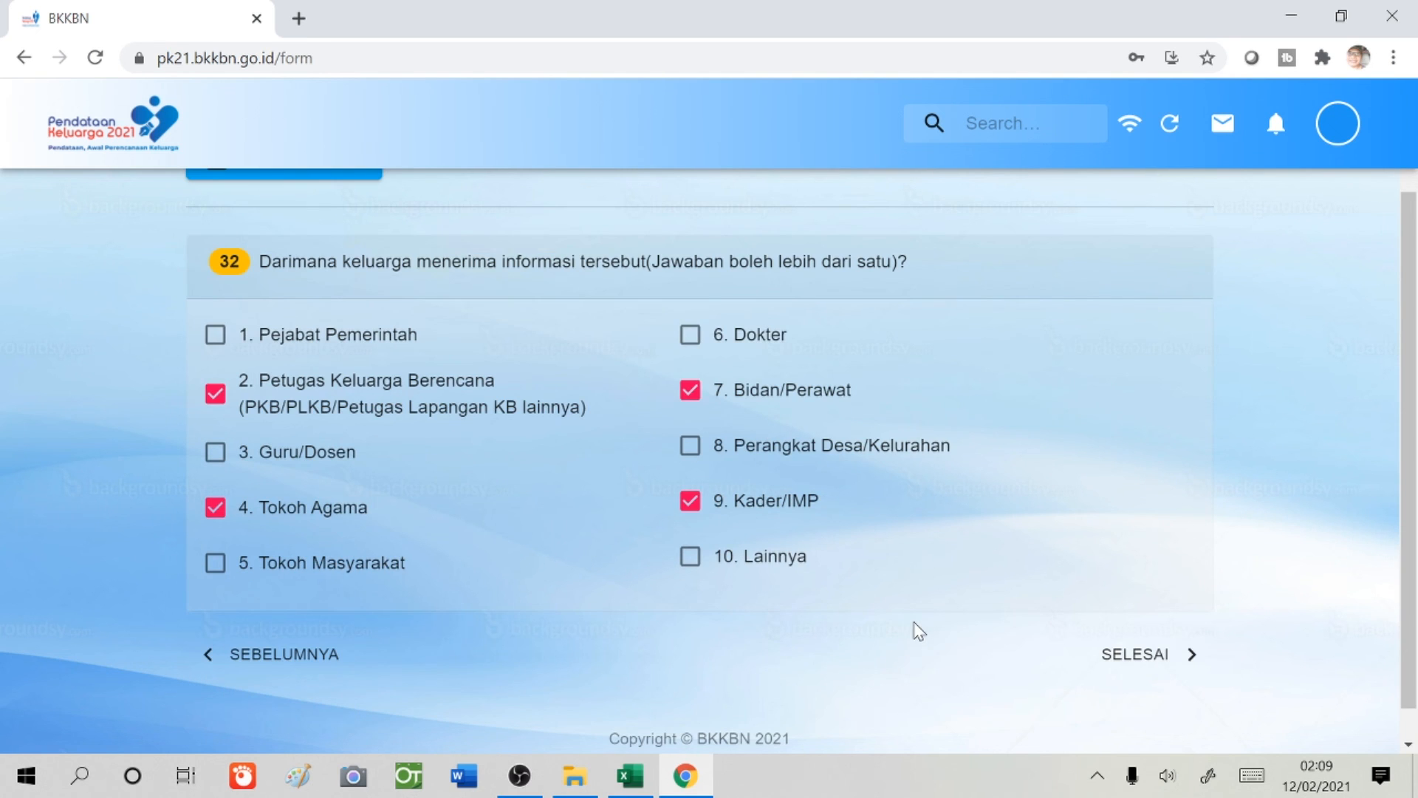
click(1144, 665)
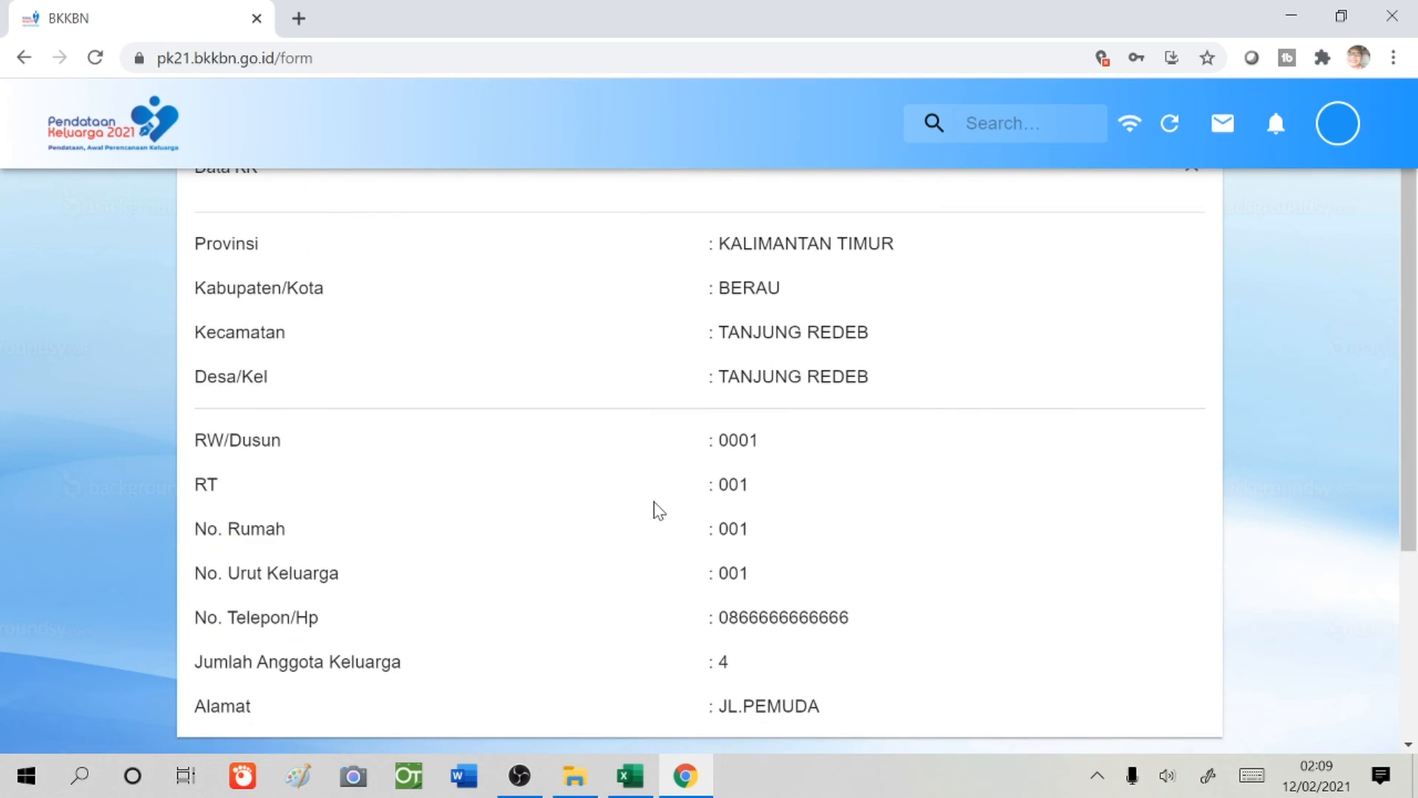
- Review the Preview Data page, expanding Data Anggota Keluarga to check all four members' records
scroll(659, 509, down, 2)
scroll(659, 510, up, 4)
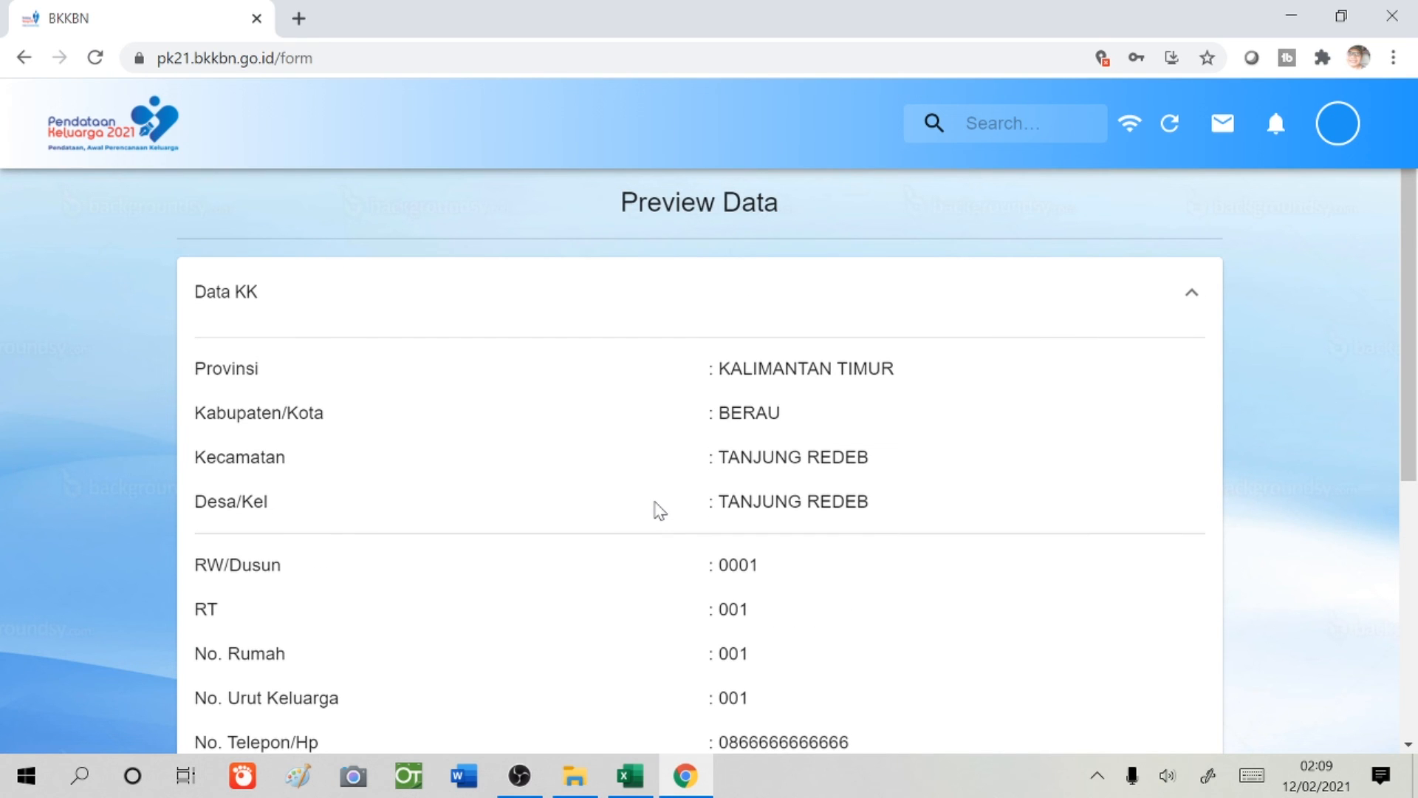
scroll(659, 511, down, 6)
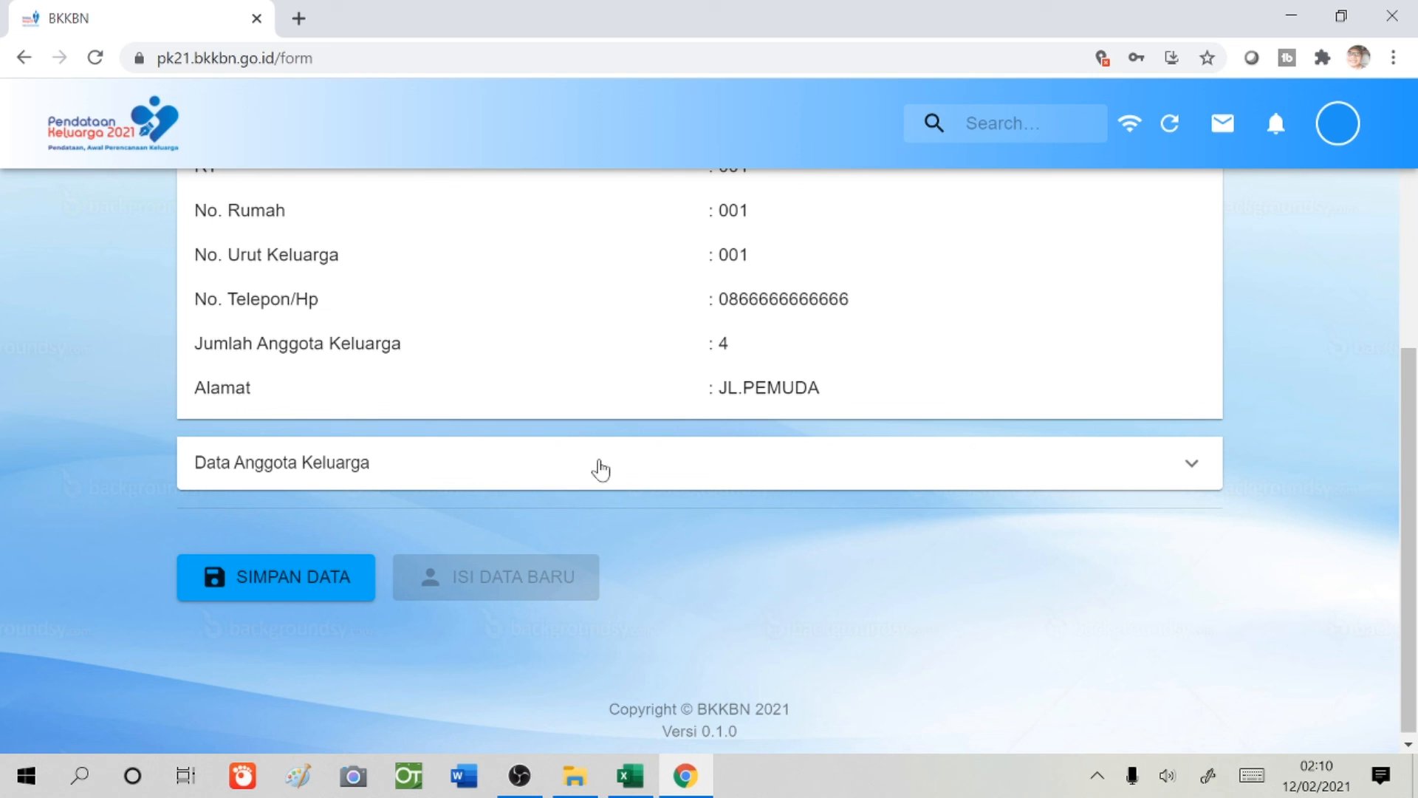
click(1189, 462)
scroll(1047, 503, down, 7)
scroll(929, 513, up, 4)
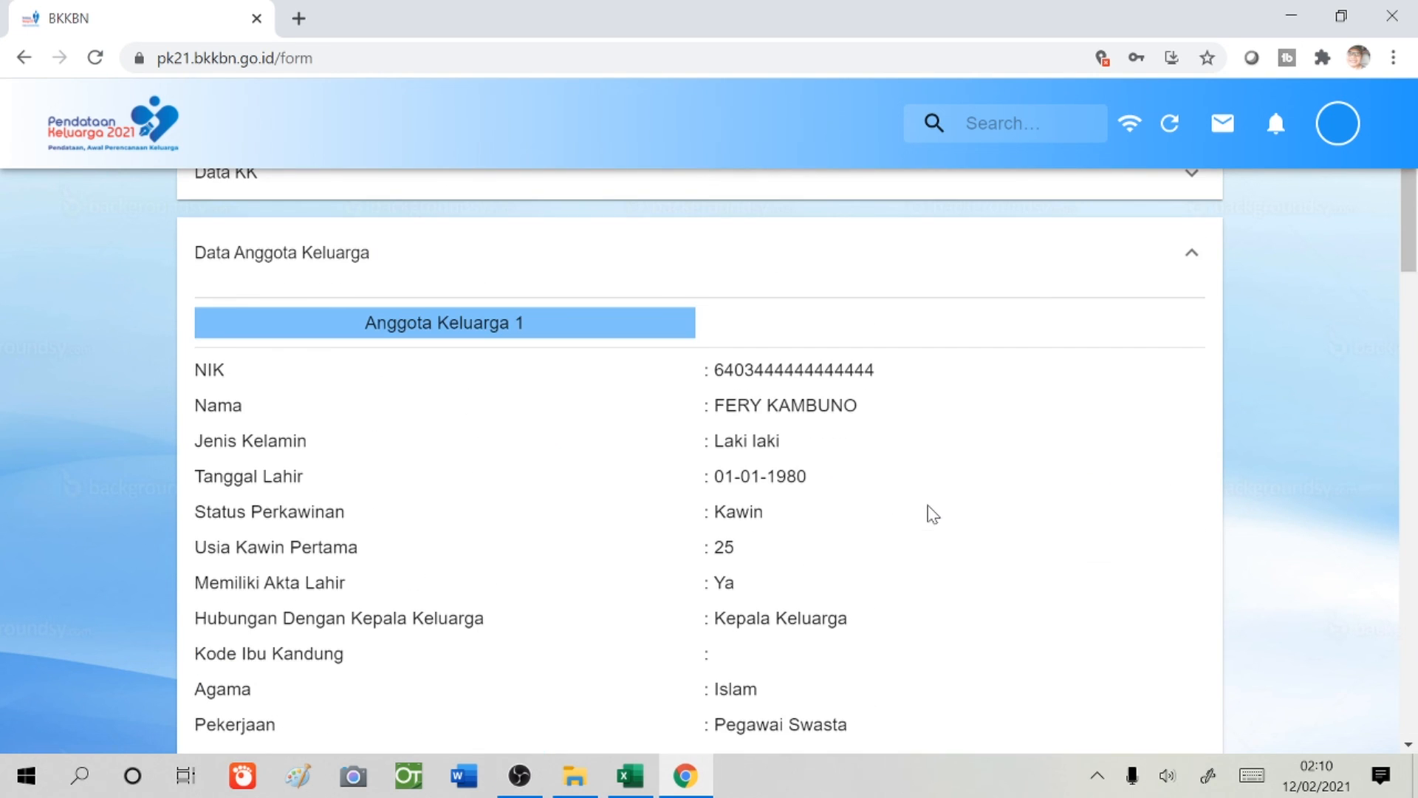
scroll(929, 513, down, 14)
scroll(931, 513, down, 15)
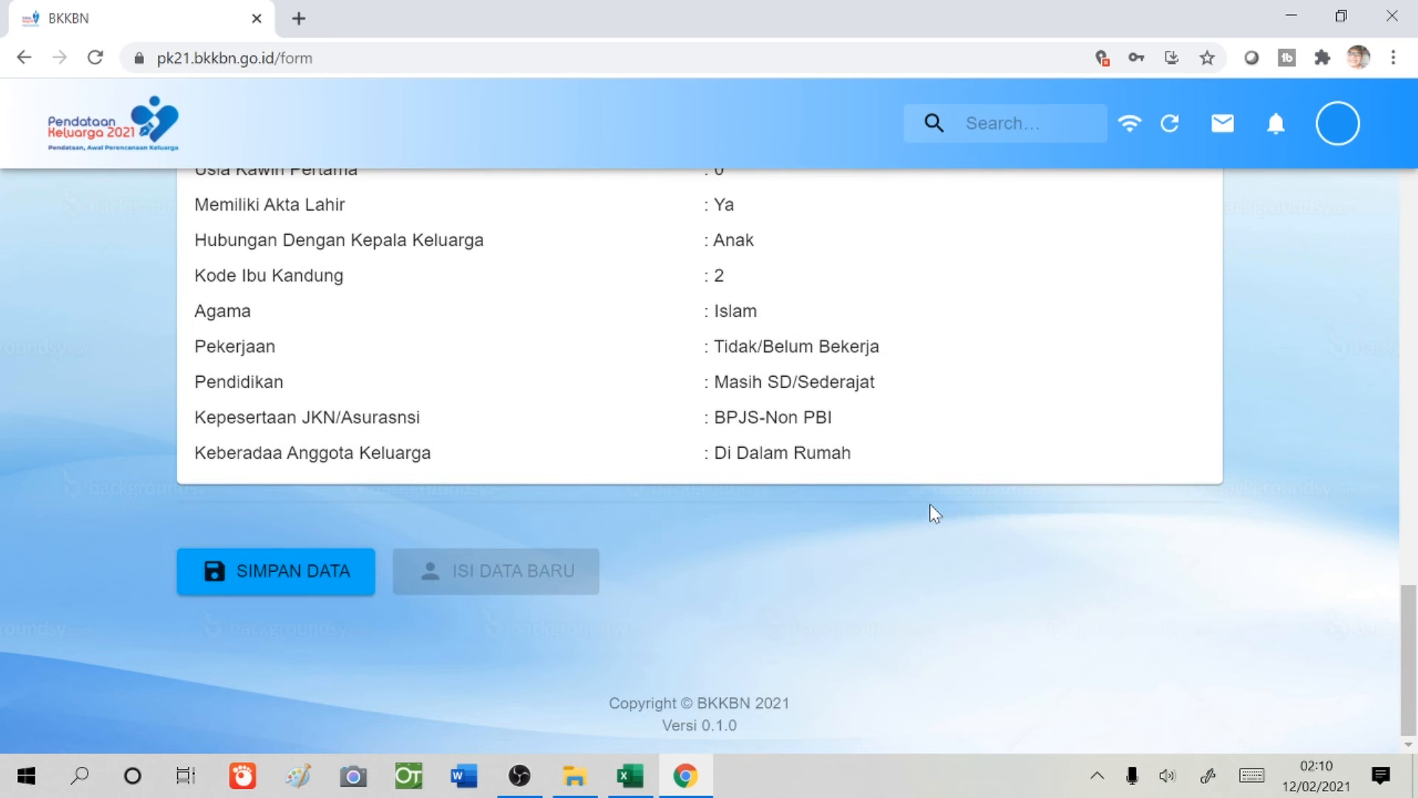
scroll(1004, 420, up, 5)
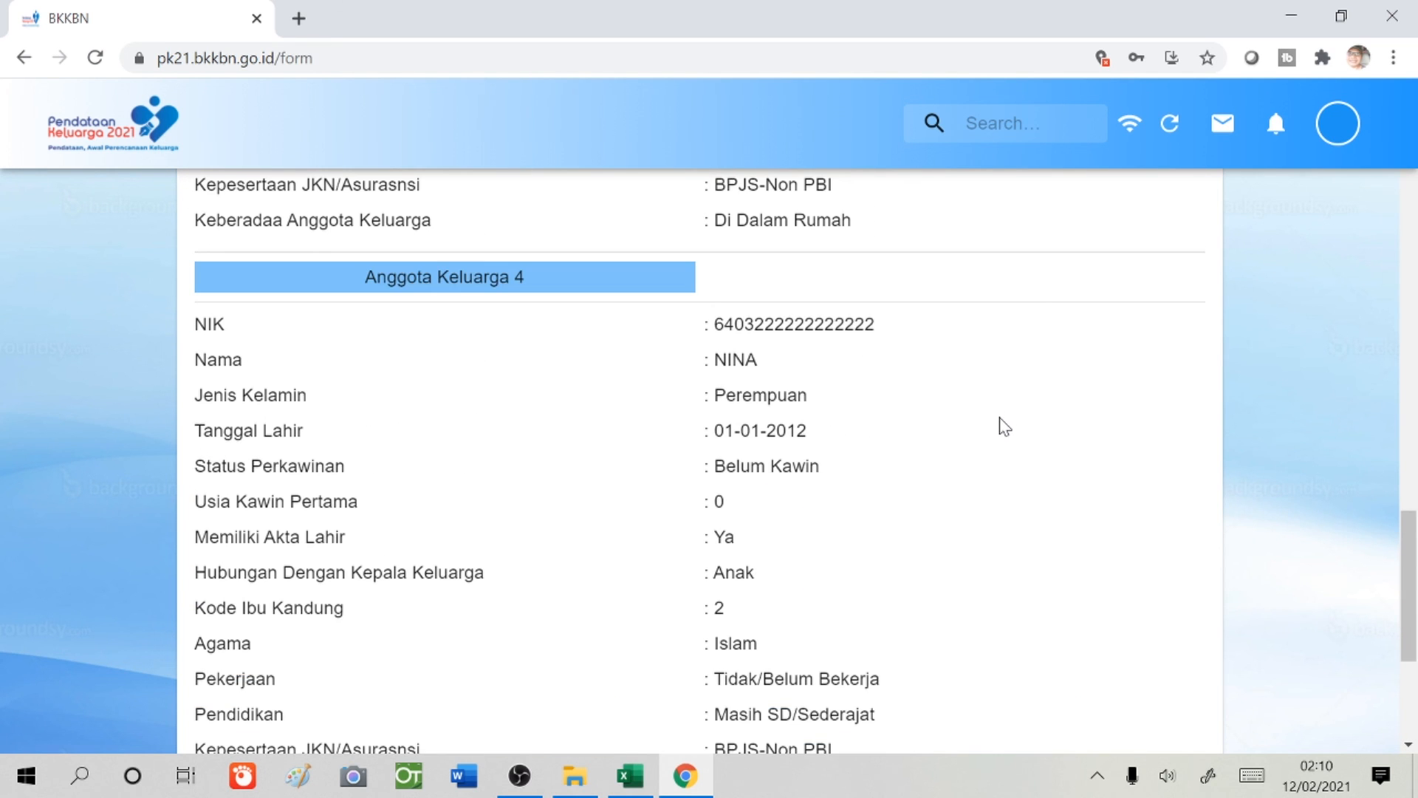
scroll(1004, 427, down, 3)
scroll(1004, 429, up, 6)
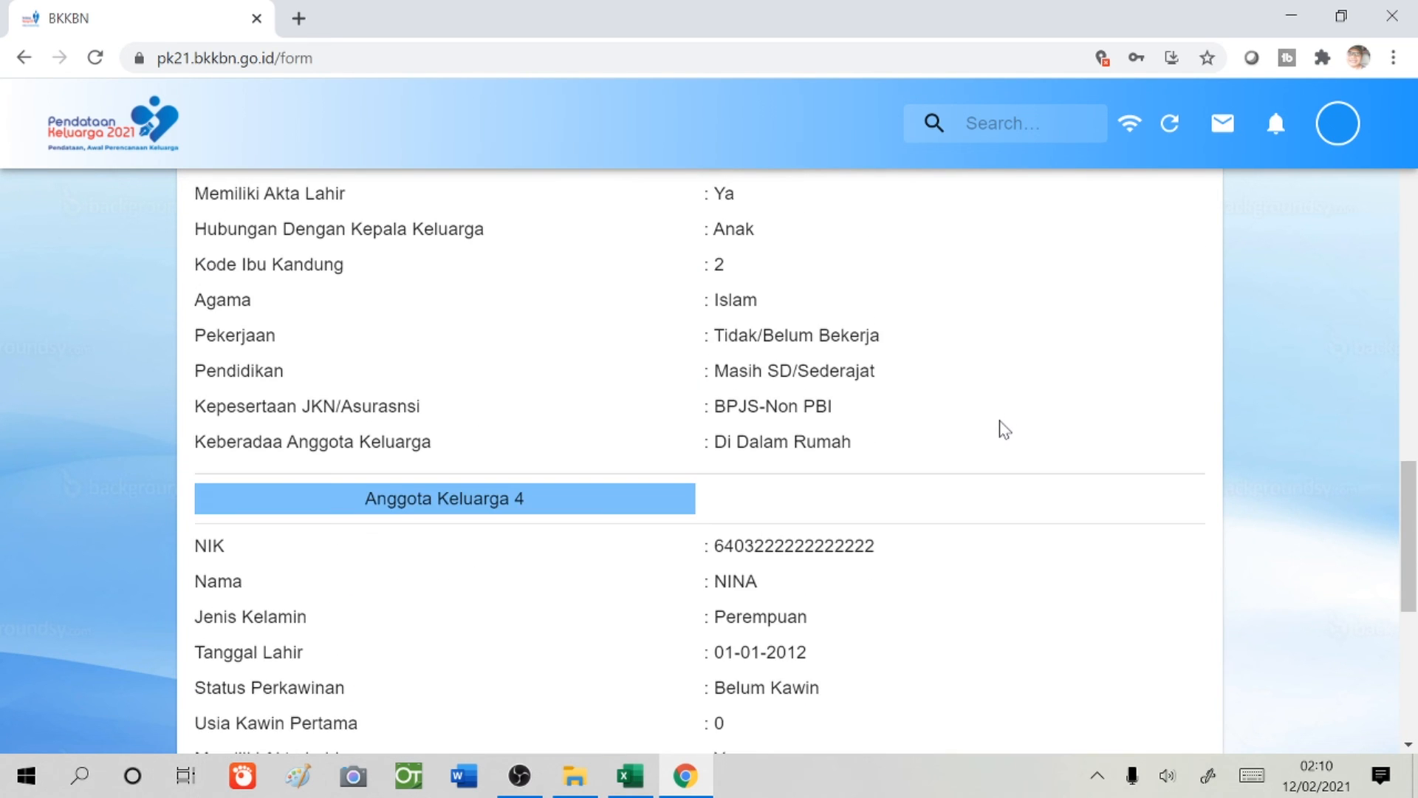
scroll(1004, 429, up, 5)
scroll(1004, 432, down, 6)
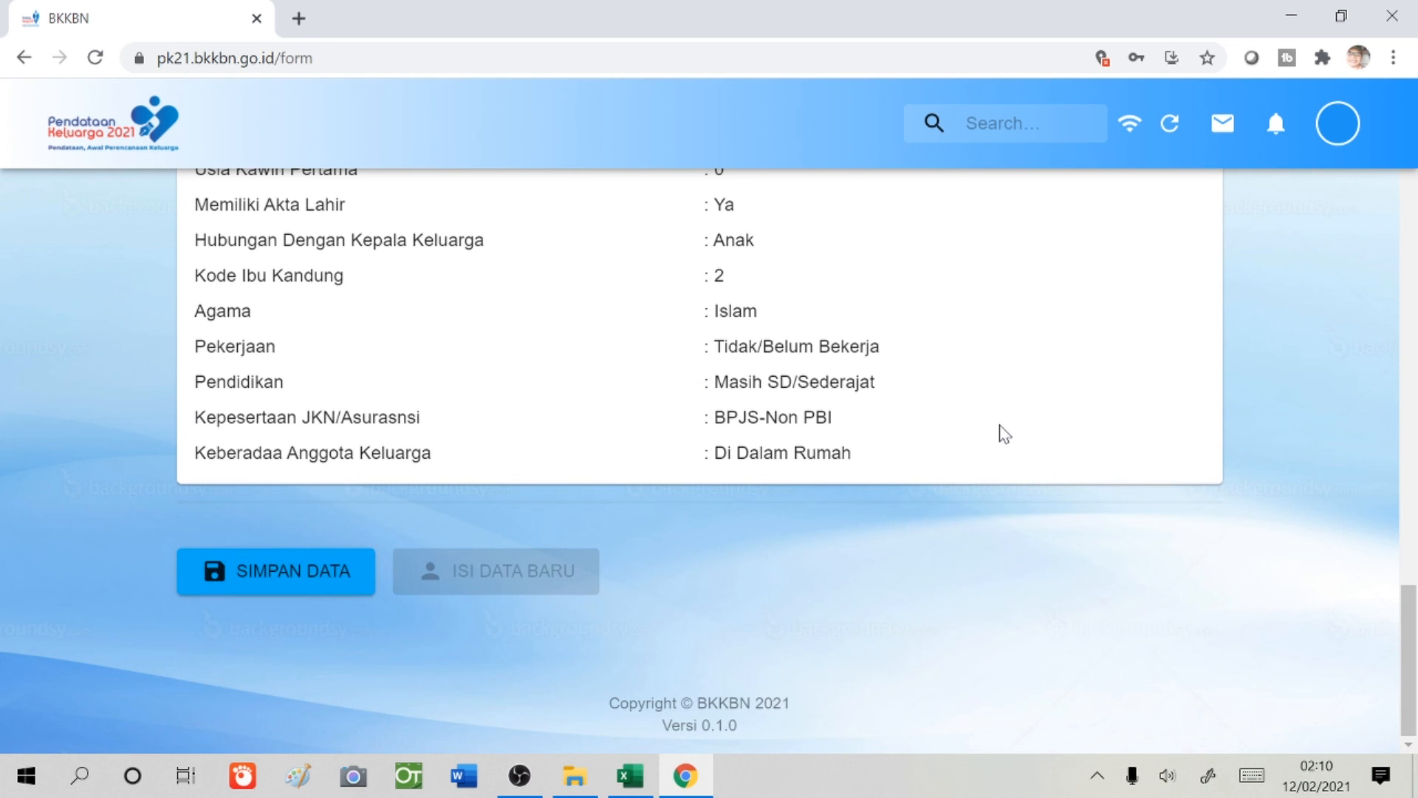
- Save the household record with SIMPAN DATA and check the notifications confirming it
click(303, 585)
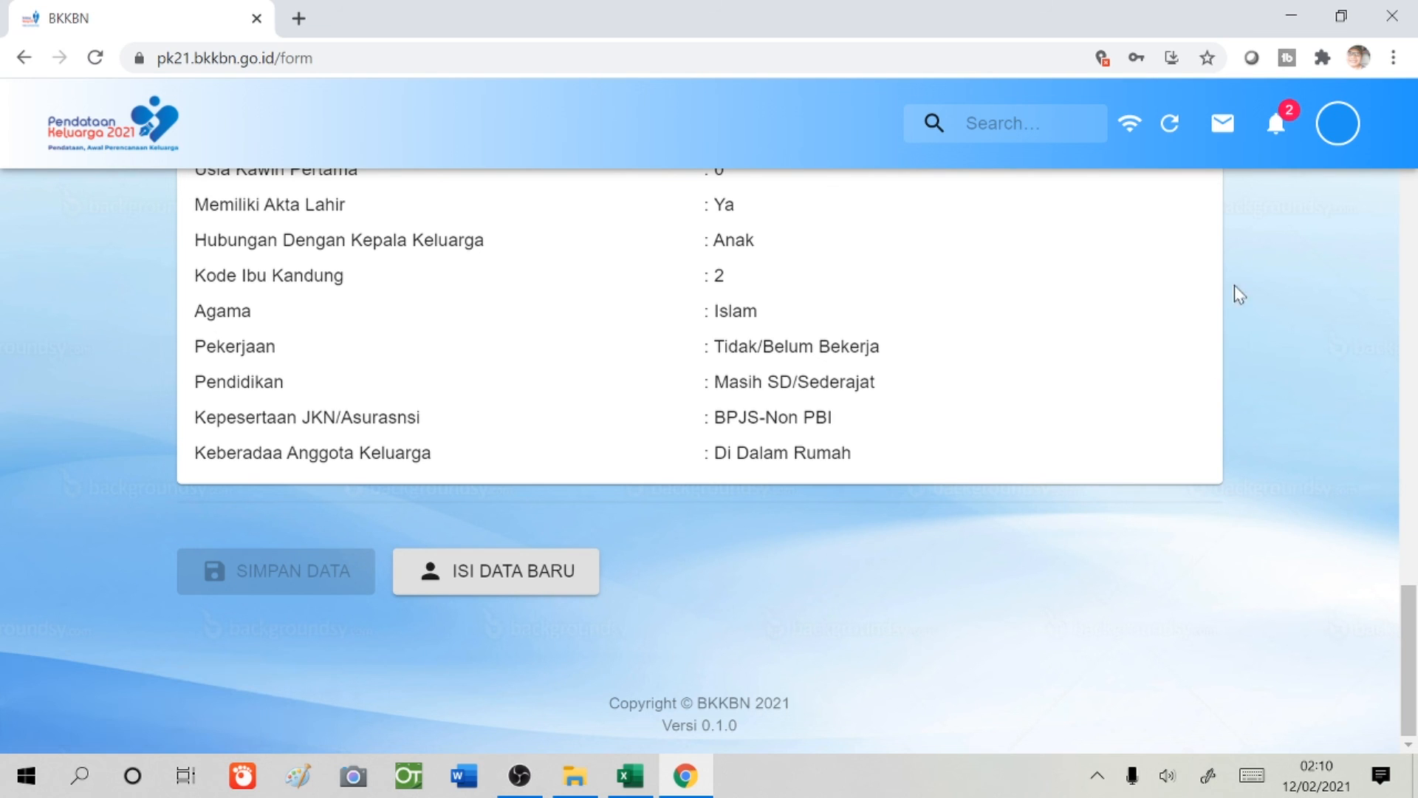
click(1275, 134)
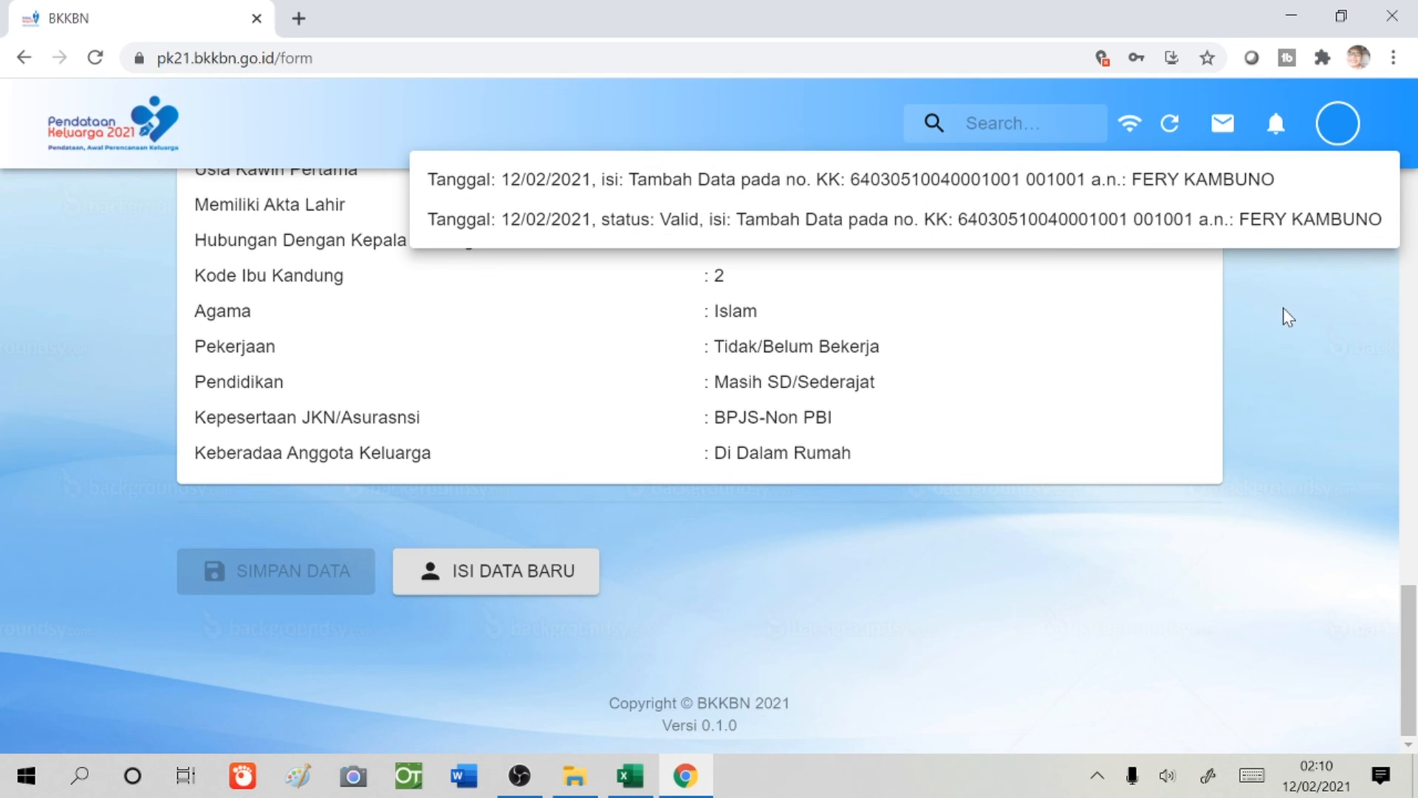
click(1277, 127)
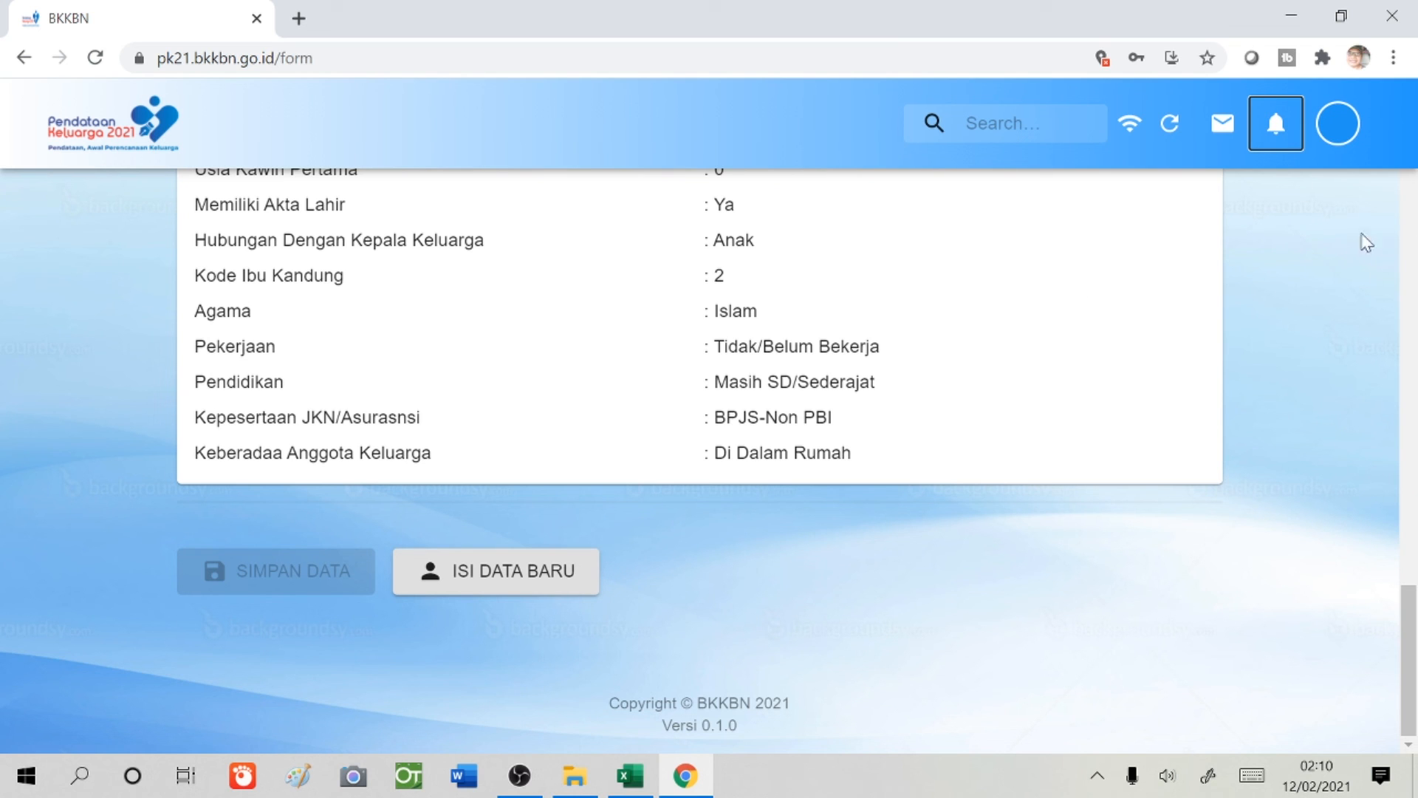
- Open the account avatar menu to log out
scroll(1248, 299, up, 20)
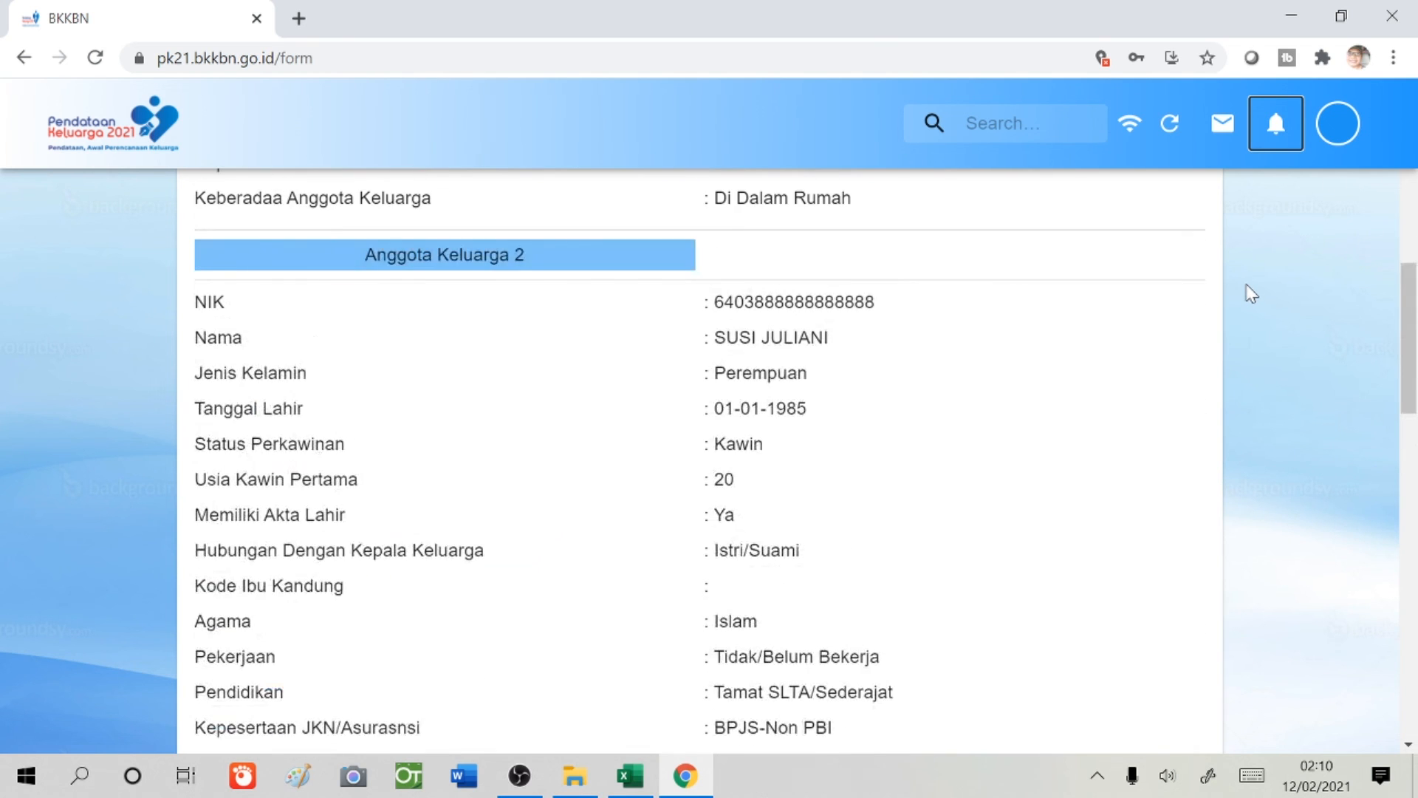
scroll(1264, 294, up, 1)
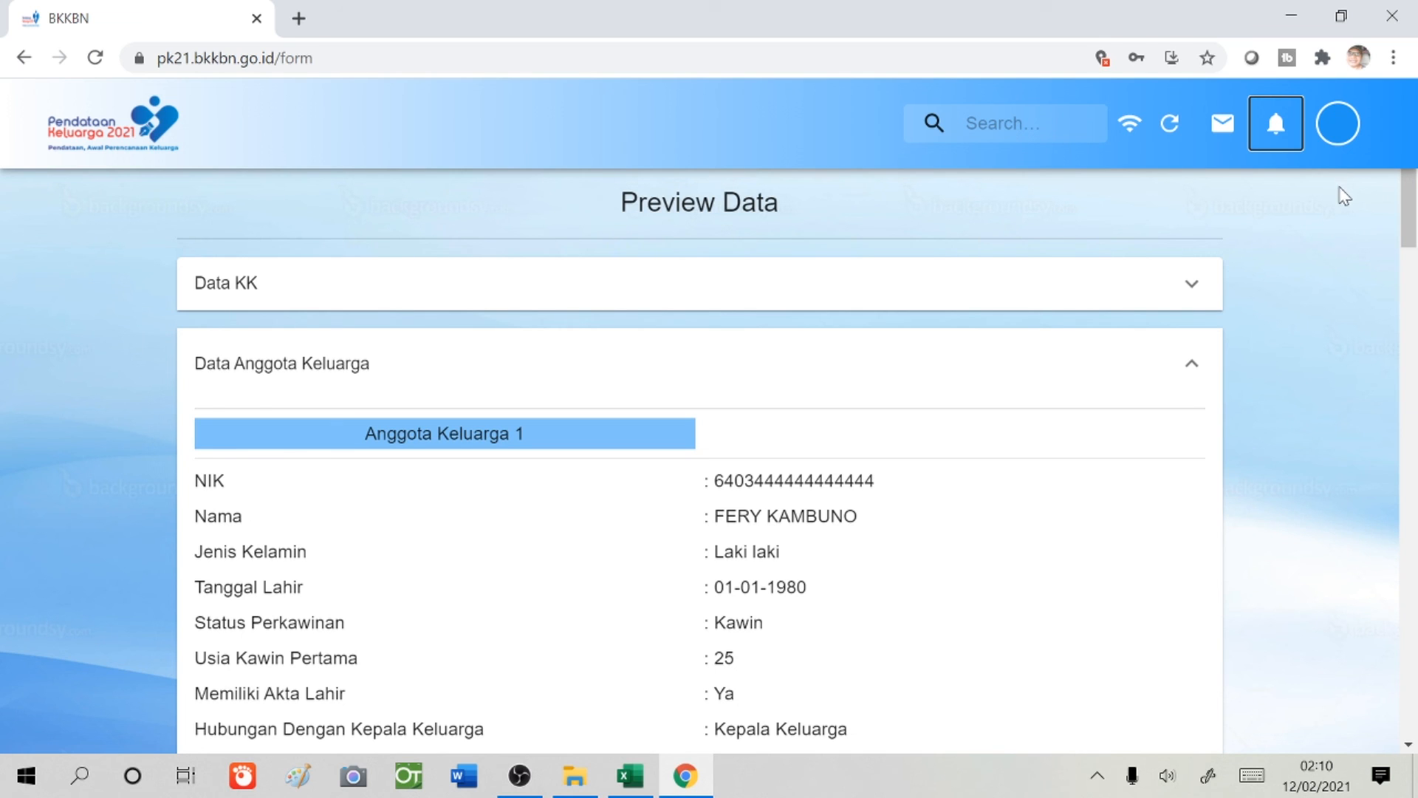
click(1339, 124)
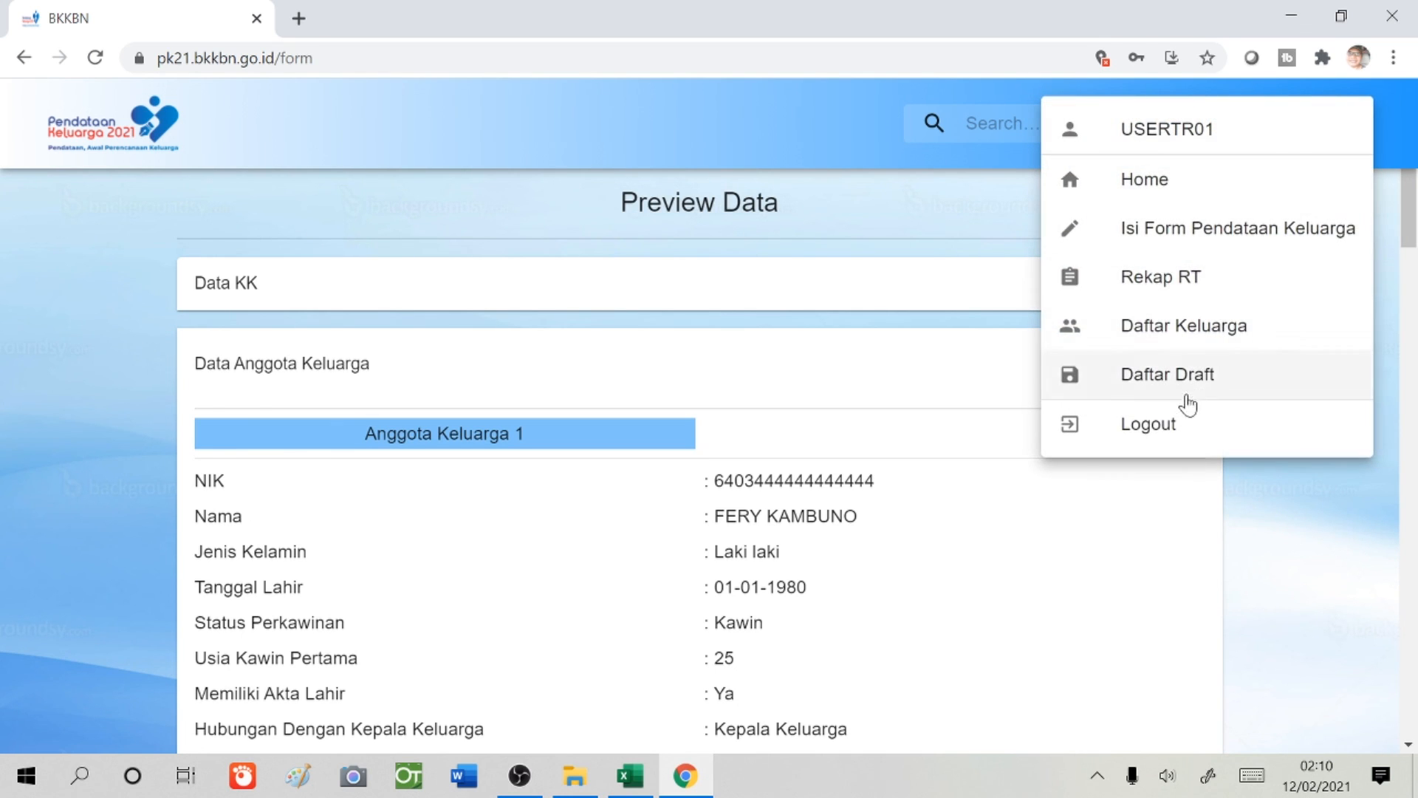